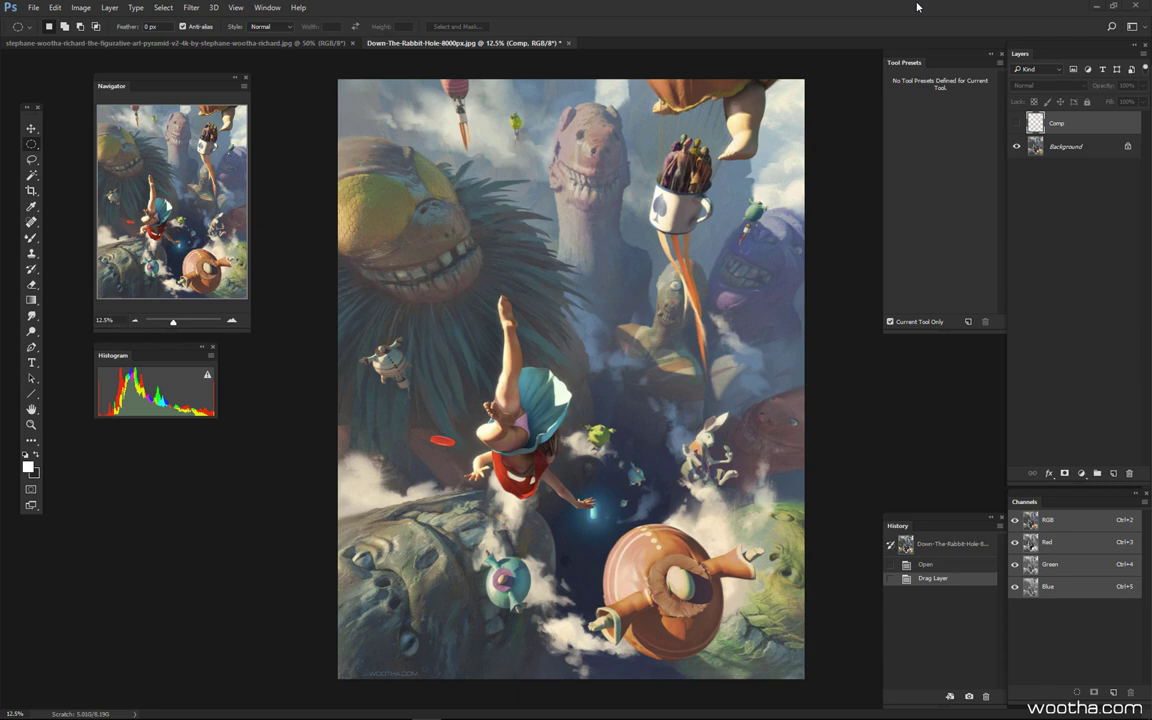
- Review the composition pyramid diagram, outline its details tier with a temporary elliptical selection, and return to the Down-The-Rabbit-Hole painting
{"action": "left_click", "coordinate": [225, 42]}
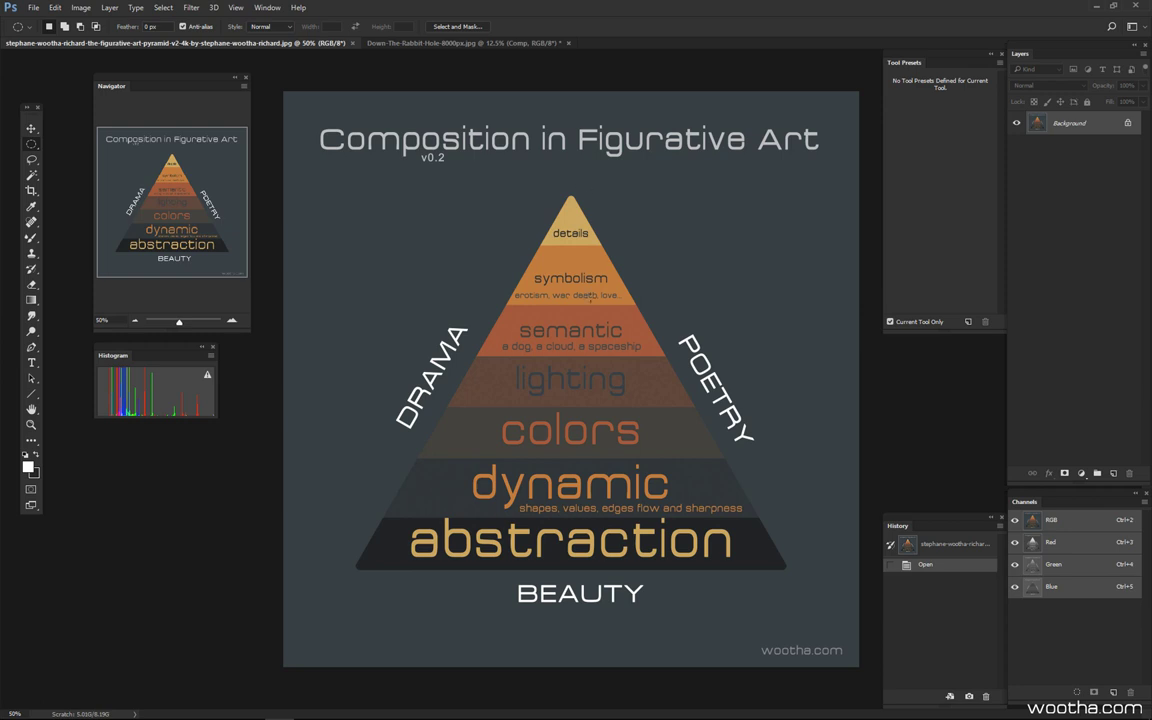
{"action": "left_click_drag", "start_coordinate": [600, 190], "coordinate": [760, 240]}
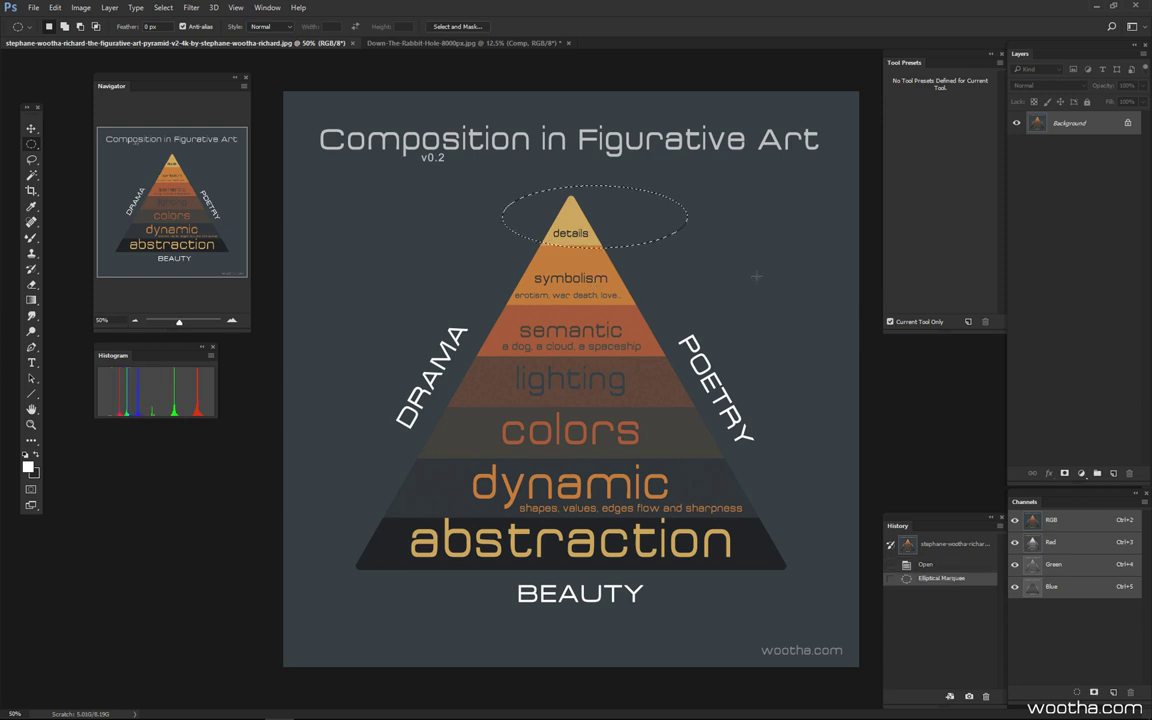
{"action": "left_click", "coordinate": [680, 265]}
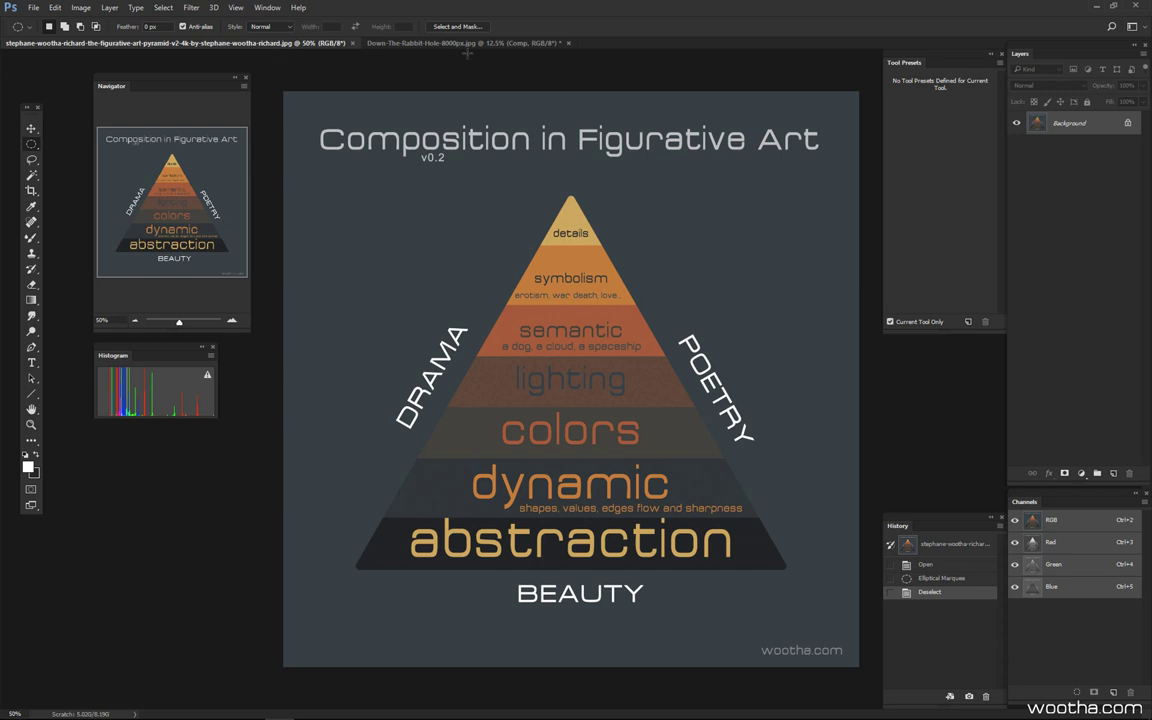
{"action": "left_click", "coordinate": [421, 44]}
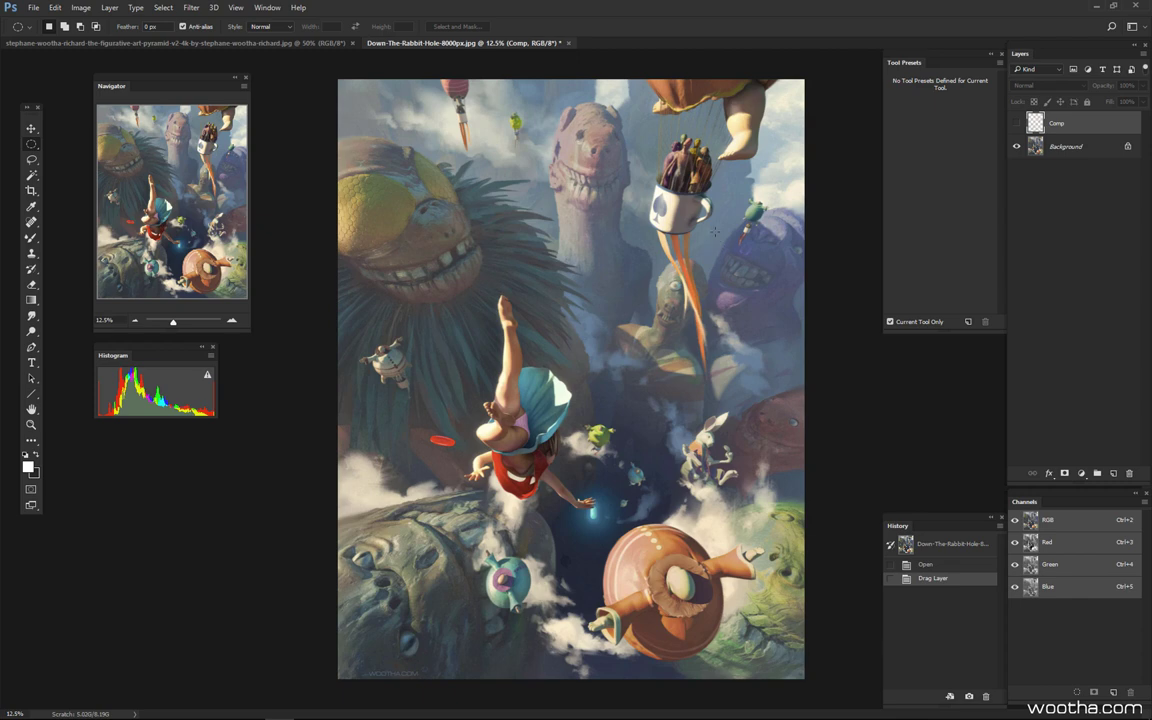
- Point out the purple creature's mouth and the brush-filled cup with temporary elliptical selections, clearing each one
{"action": "left_click_drag", "start_coordinate": [715, 234], "coordinate": [782, 292]}
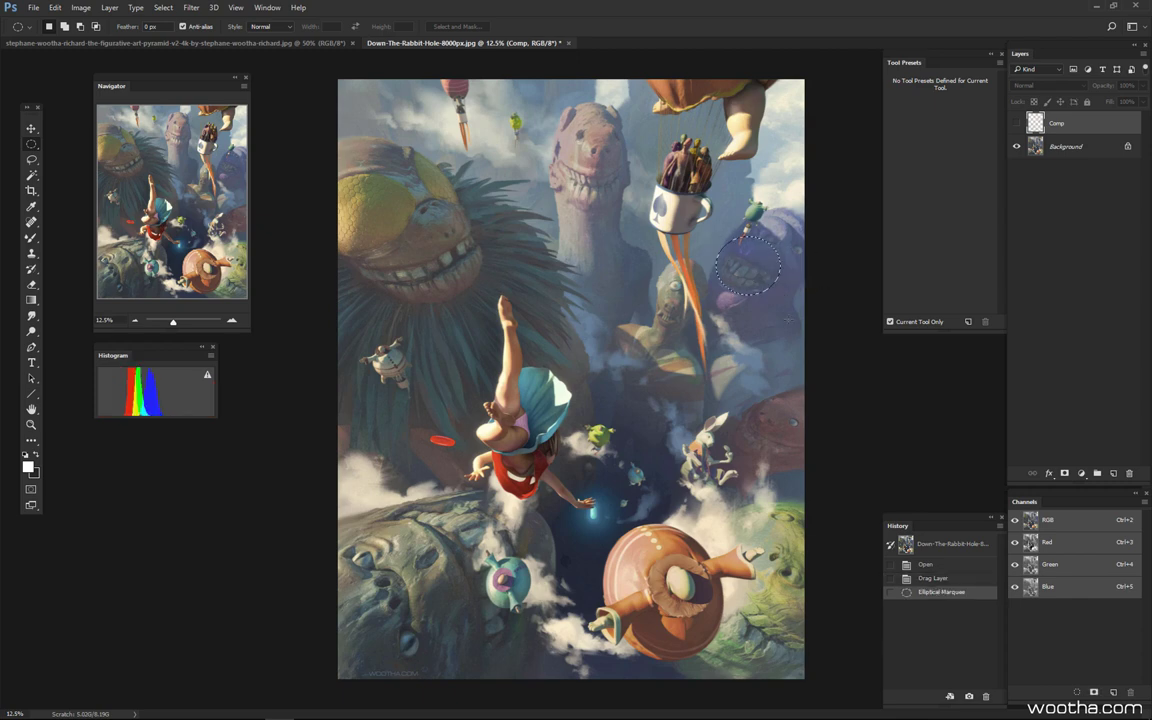
{"action": "key", "text": "ctrl+d"}
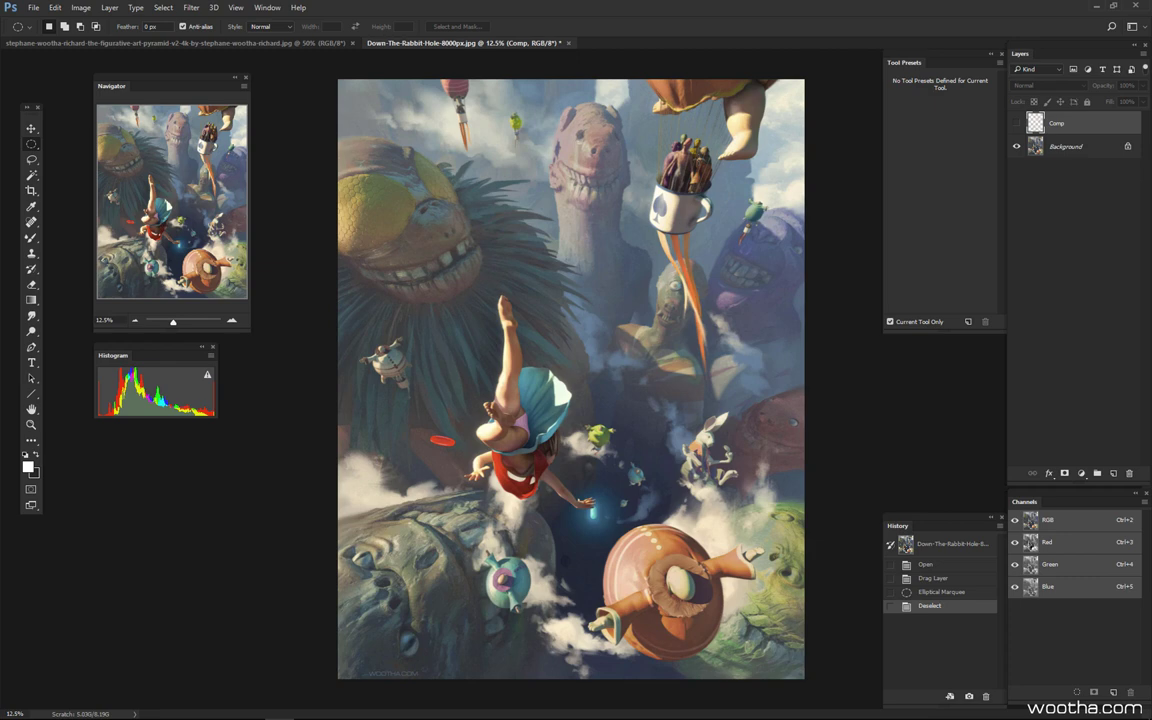
{"action": "left_click_drag", "start_coordinate": [655, 117], "coordinate": [734, 203]}
{"action": "key", "text": "ctrl+d"}
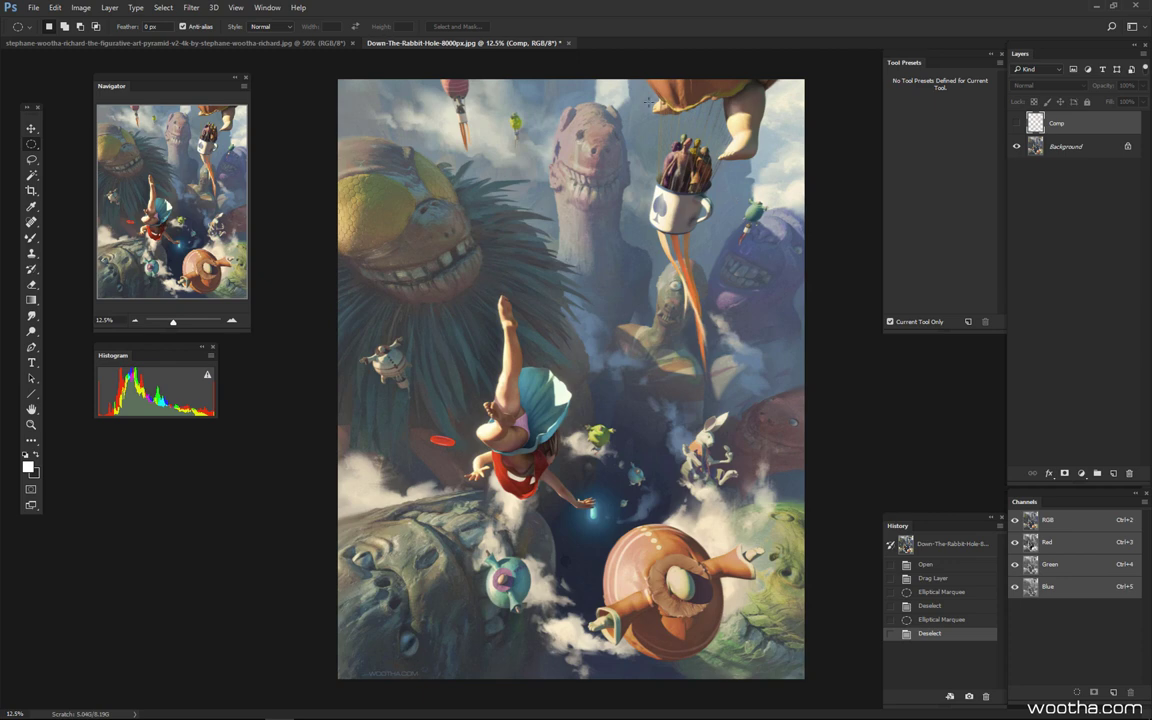
{"action": "left_click_drag", "start_coordinate": [656, 130], "coordinate": [700, 178]}
{"action": "key", "text": "ctrl+d"}
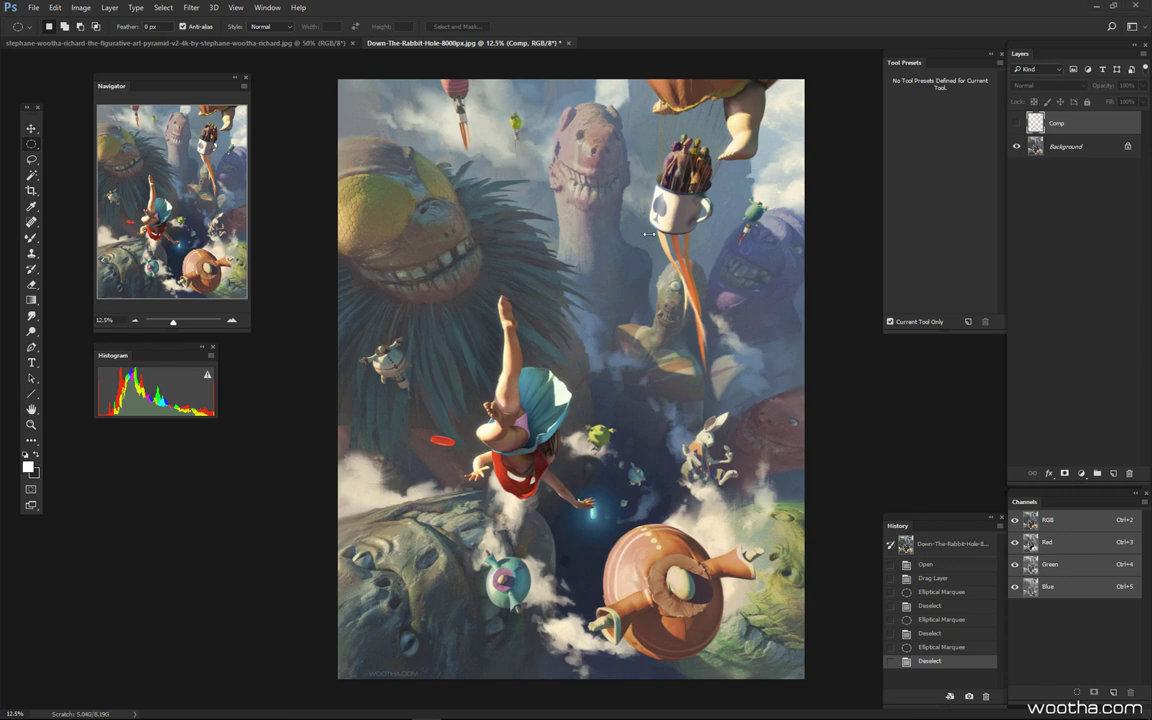
- Point out the falling girl and the white rabbit with temporary elliptical selections, clearing each one
{"action": "left_click_drag", "start_coordinate": [442, 292], "coordinate": [556, 457]}
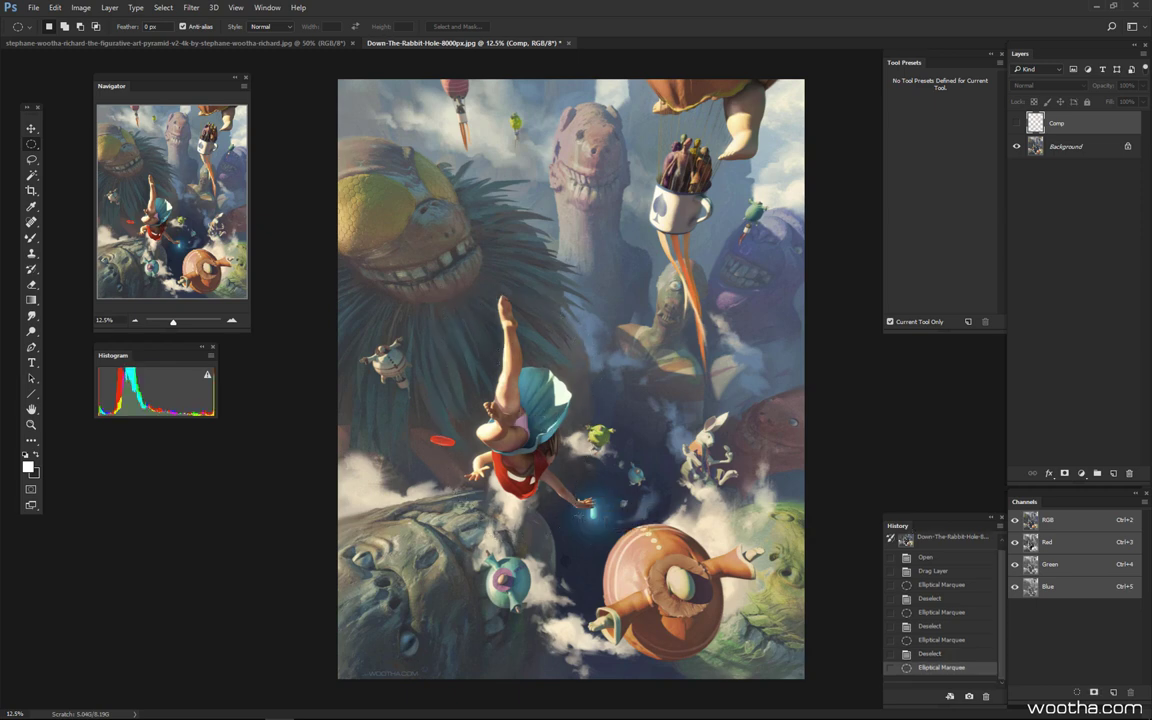
{"action": "key", "text": "ctrl+d"}
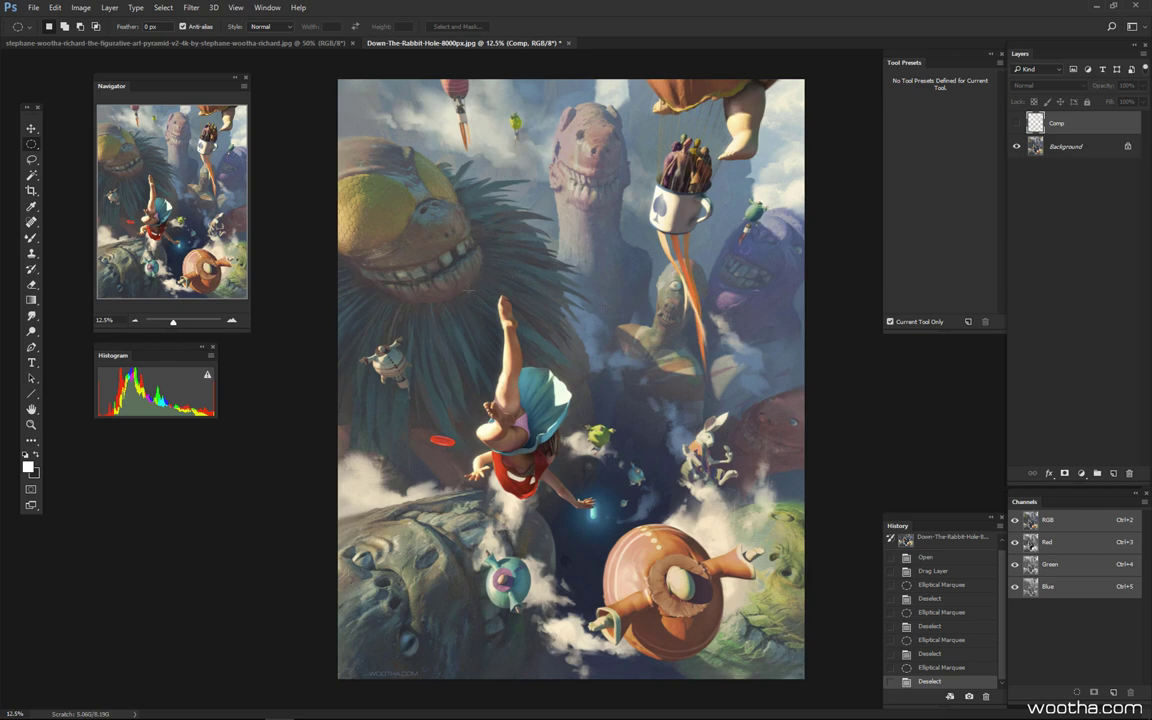
{"action": "left_click_drag", "start_coordinate": [431, 278], "coordinate": [504, 470]}
{"action": "key", "text": "ctrl+d"}
{"action": "left_click_drag", "start_coordinate": [398, 314], "coordinate": [536, 450]}
{"action": "key", "text": "ctrl+d"}
{"action": "left_click_drag", "start_coordinate": [686, 413], "coordinate": [740, 514]}
{"action": "key", "text": "ctrl+d"}
- Show the Comp layer to examine the composition lines over the whole painting
{"action": "key", "text": "ctrl+minus"}
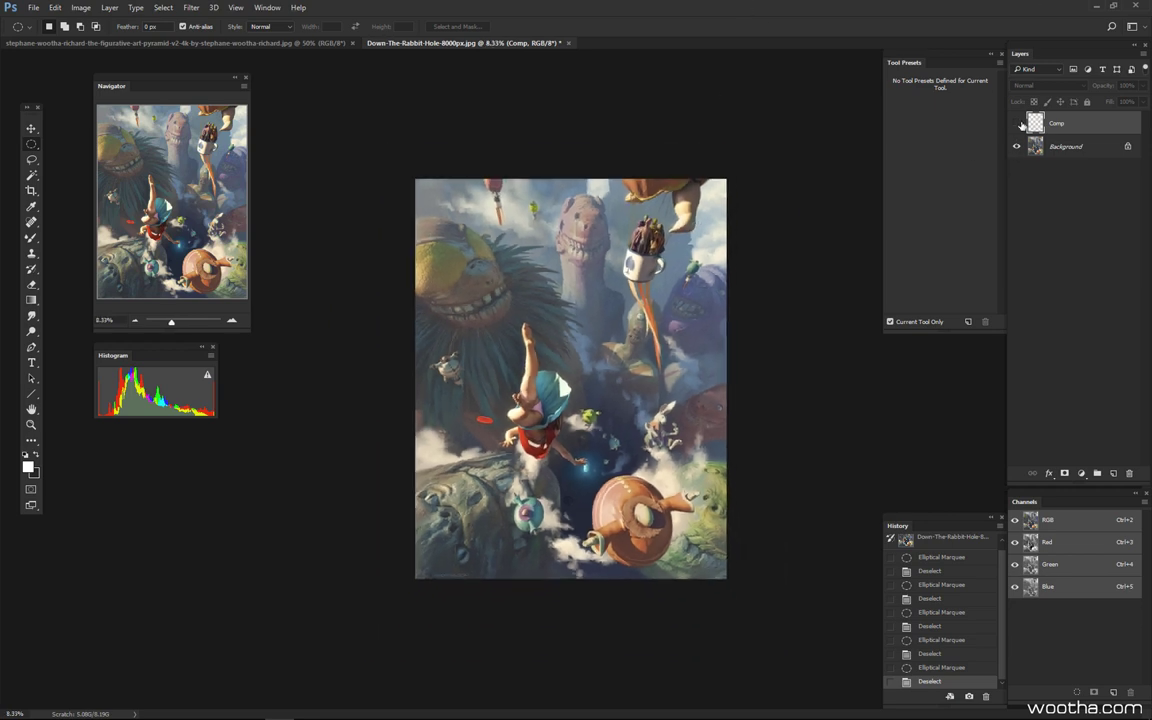
{"action": "left_click", "coordinate": [1017, 123]}
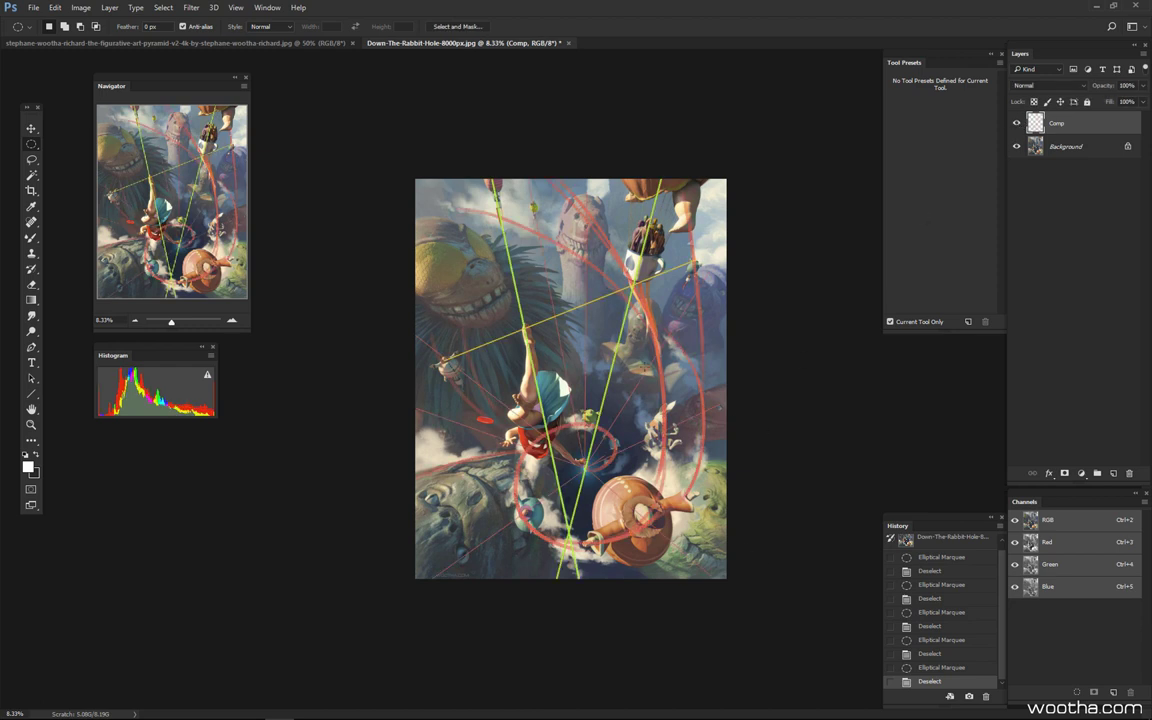
{"action": "key", "text": "ctrl+plus"}
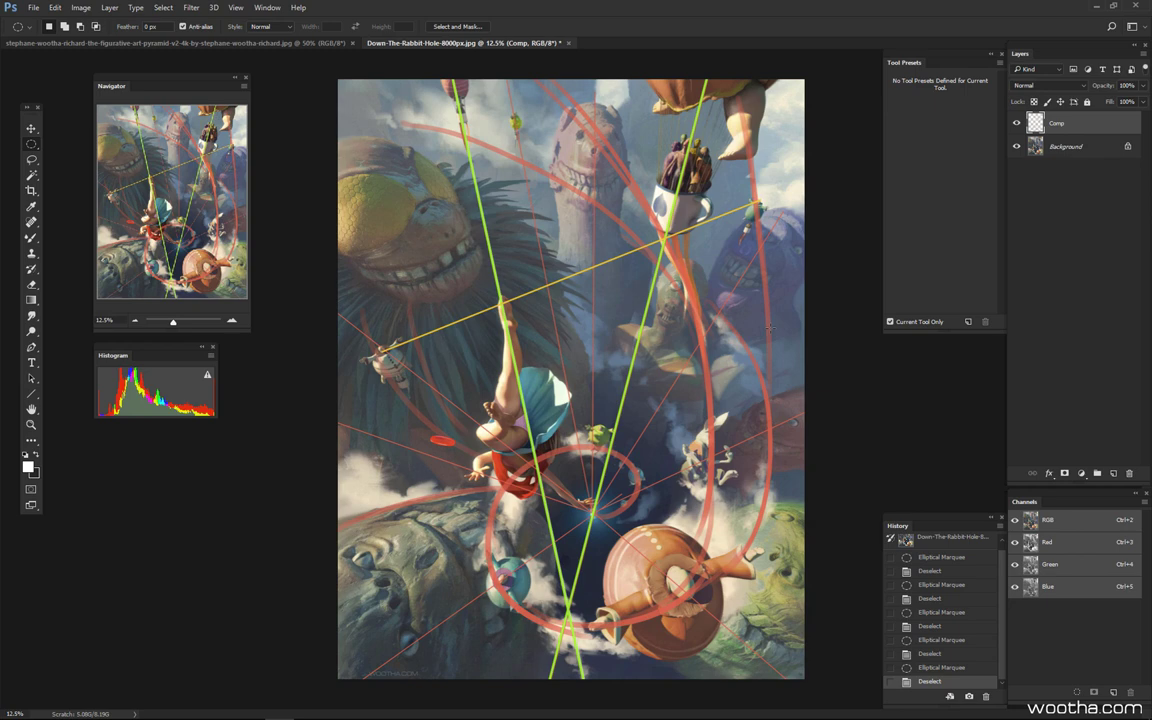
- Toggle the Comp layer's visibility repeatedly to compare the painting with and without its composition lines, ending with the layer hidden
{"action": "left_click", "coordinate": [1017, 124]}
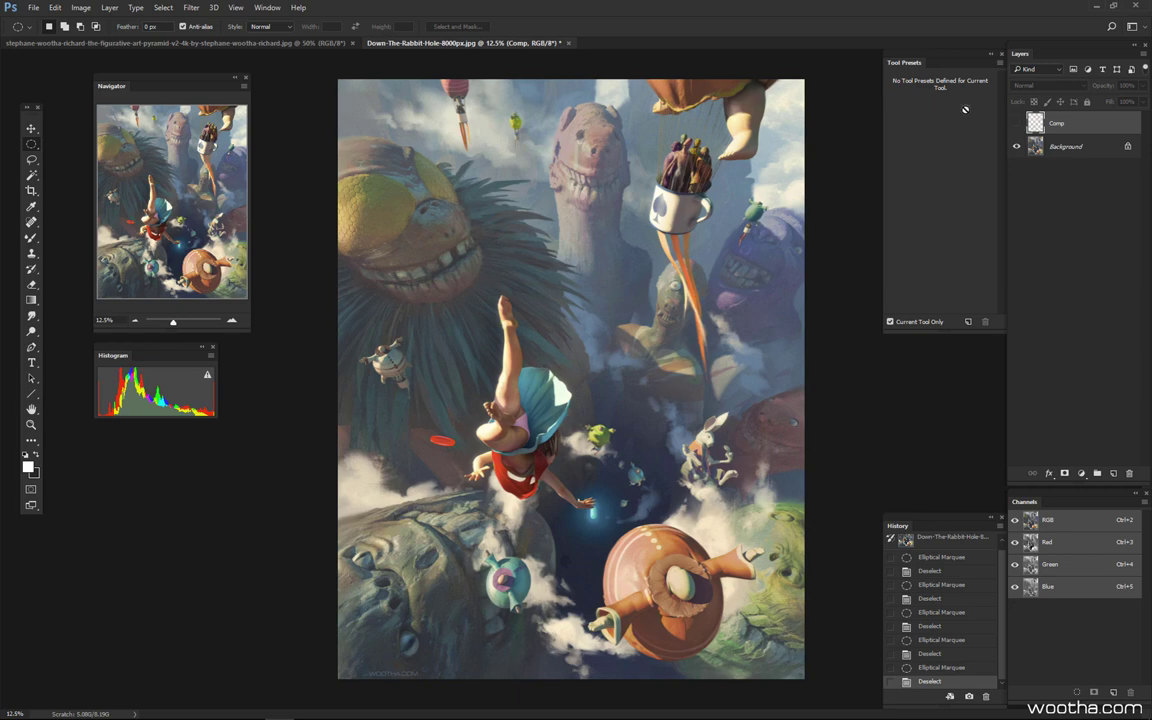
{"action": "left_click", "coordinate": [1017, 123]}
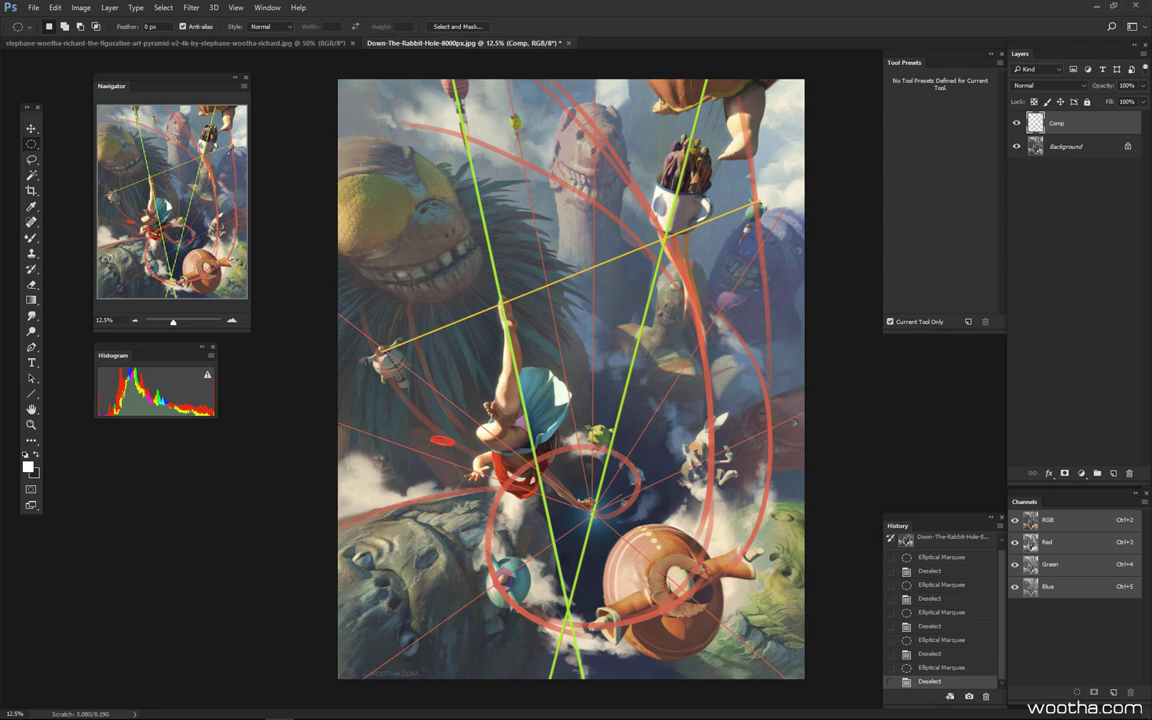
{"action": "left_click", "coordinate": [1017, 123]}
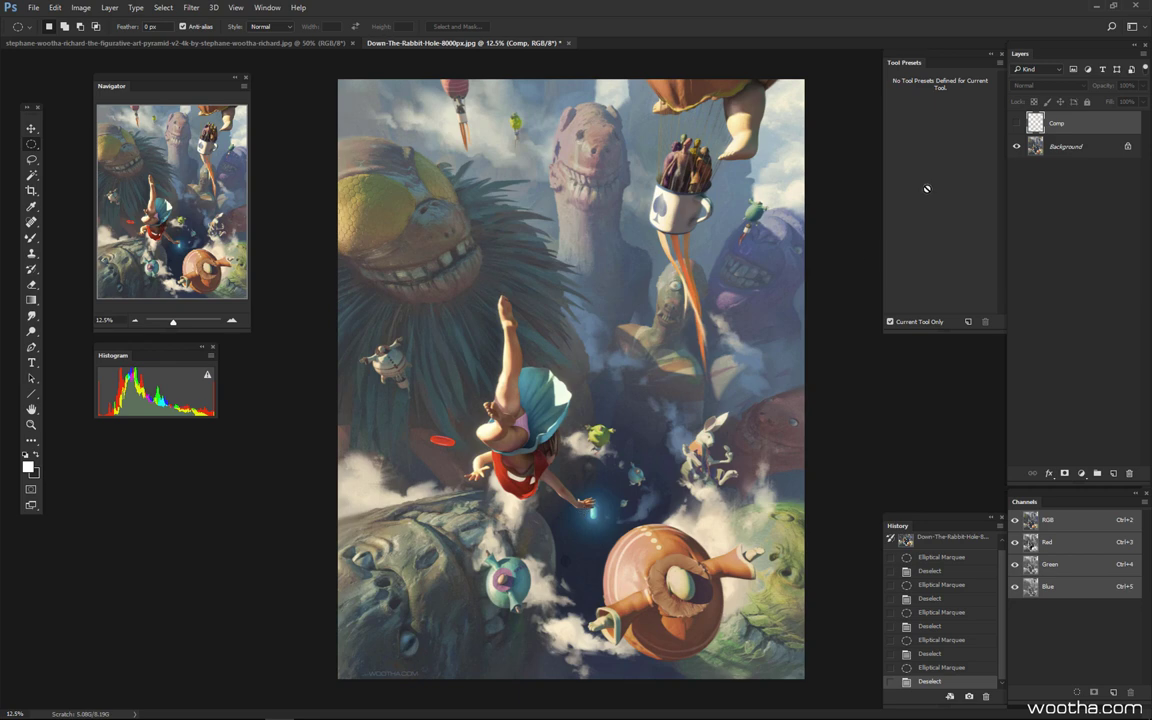
{"action": "key", "text": "ctrl+comma"}
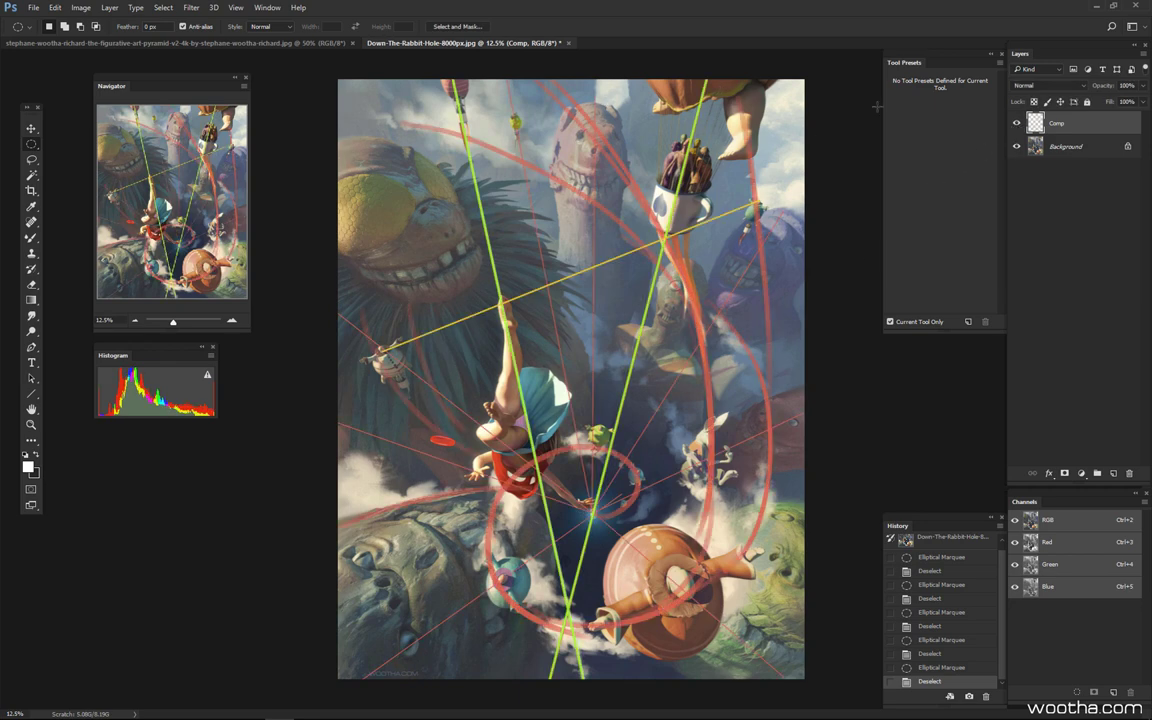
{"action": "left_click", "coordinate": [1017, 123]}
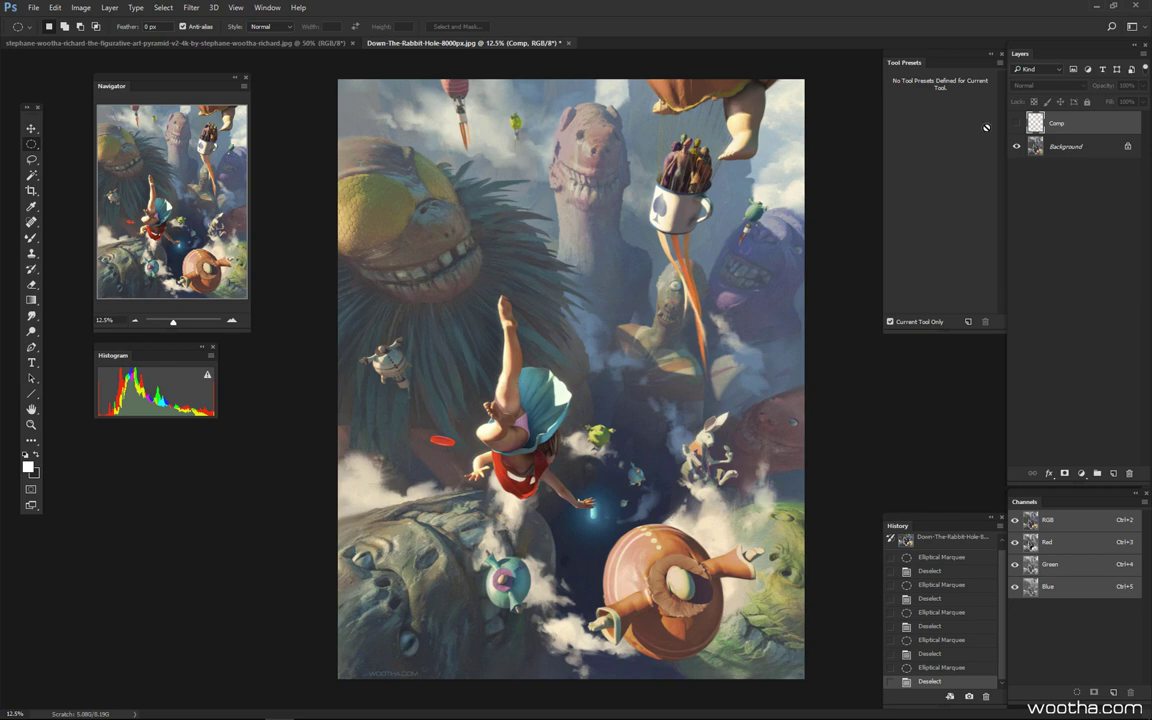
{"action": "key", "text": "ctrl+comma"}
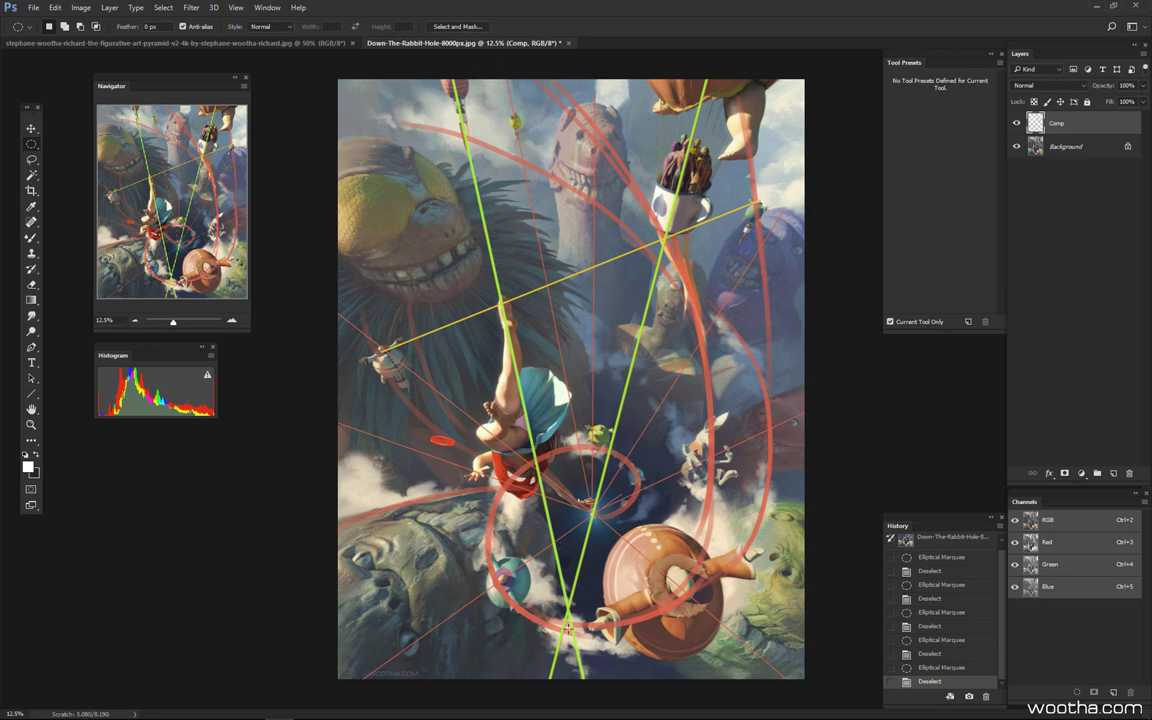
{"action": "left_click", "coordinate": [1017, 124]}
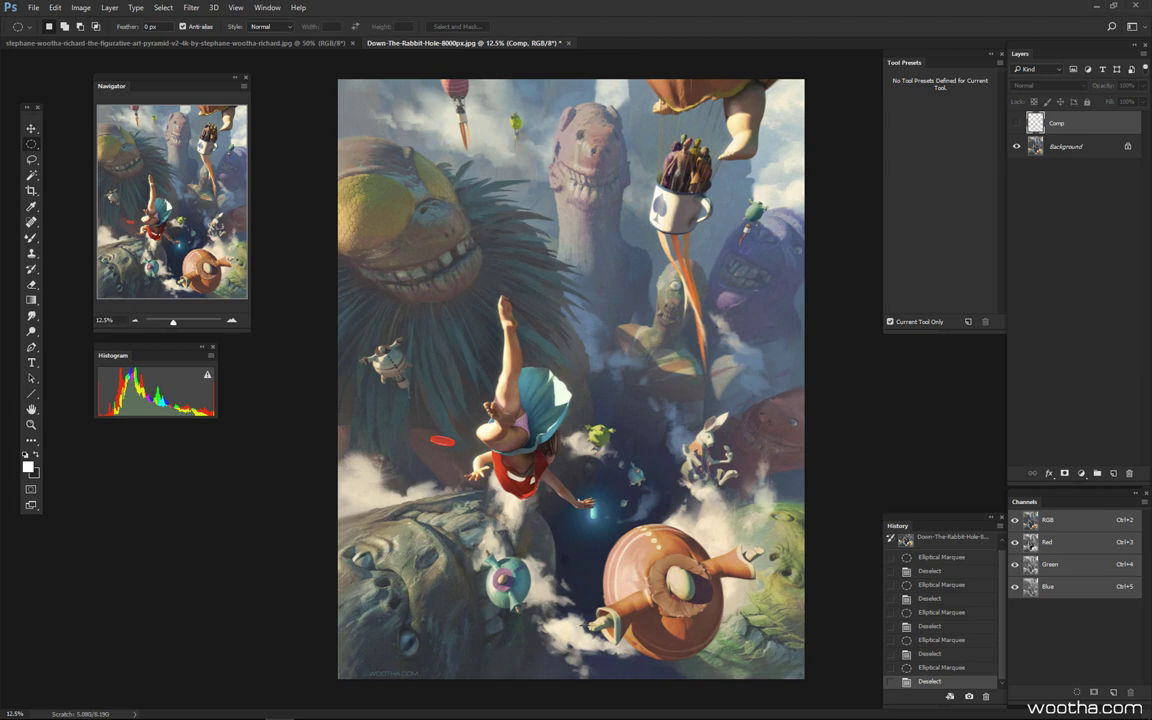
{"action": "left_click", "coordinate": [1016, 123]}
{"action": "left_click", "coordinate": [1016, 123]}
{"action": "left_click", "coordinate": [1016, 123]}
{"action": "left_click", "coordinate": [1016, 123]}
{"action": "left_click", "coordinate": [1016, 123]}
{"action": "left_click", "coordinate": [1016, 123]}
{"action": "left_click", "coordinate": [1016, 123]}
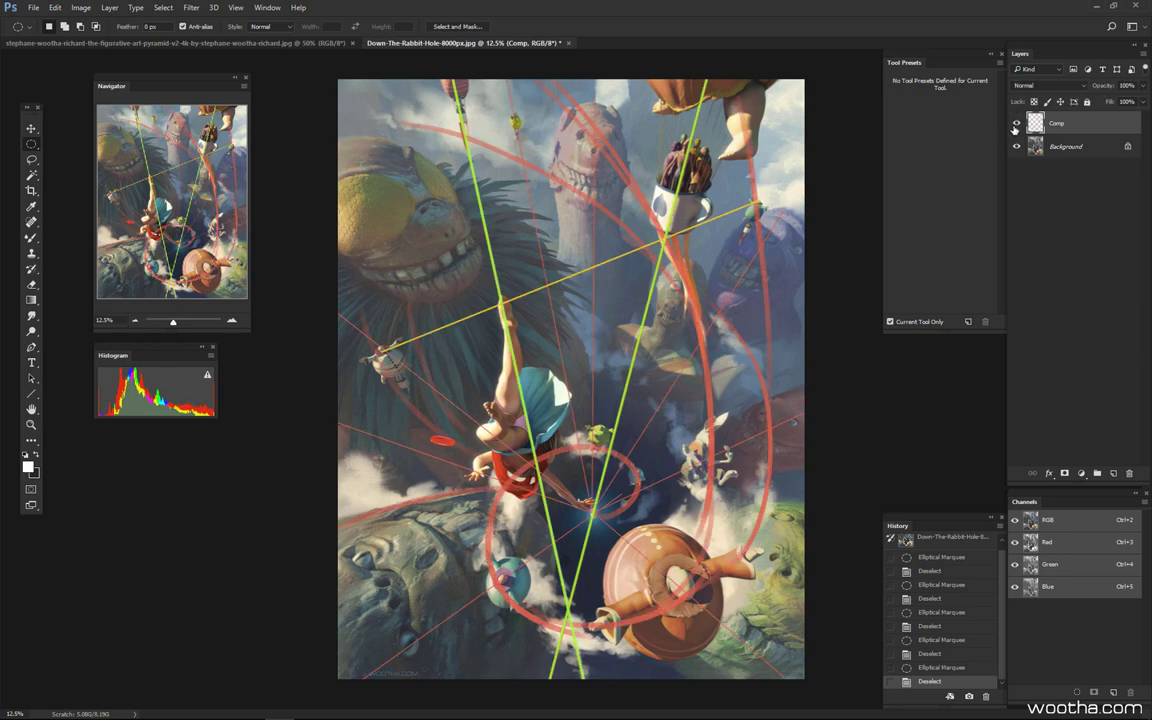
{"action": "left_click", "coordinate": [1016, 123]}
{"action": "left_click", "coordinate": [1016, 123]}
{"action": "left_click", "coordinate": [1016, 123]}
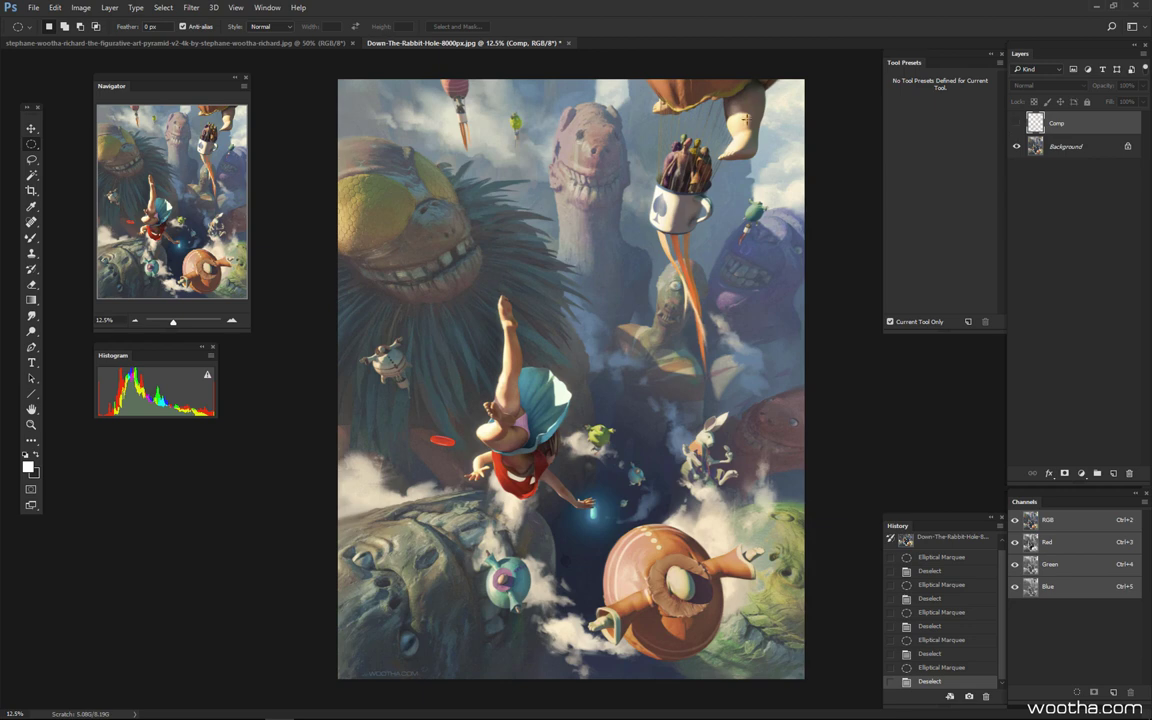
{"action": "left_click", "coordinate": [1016, 124]}
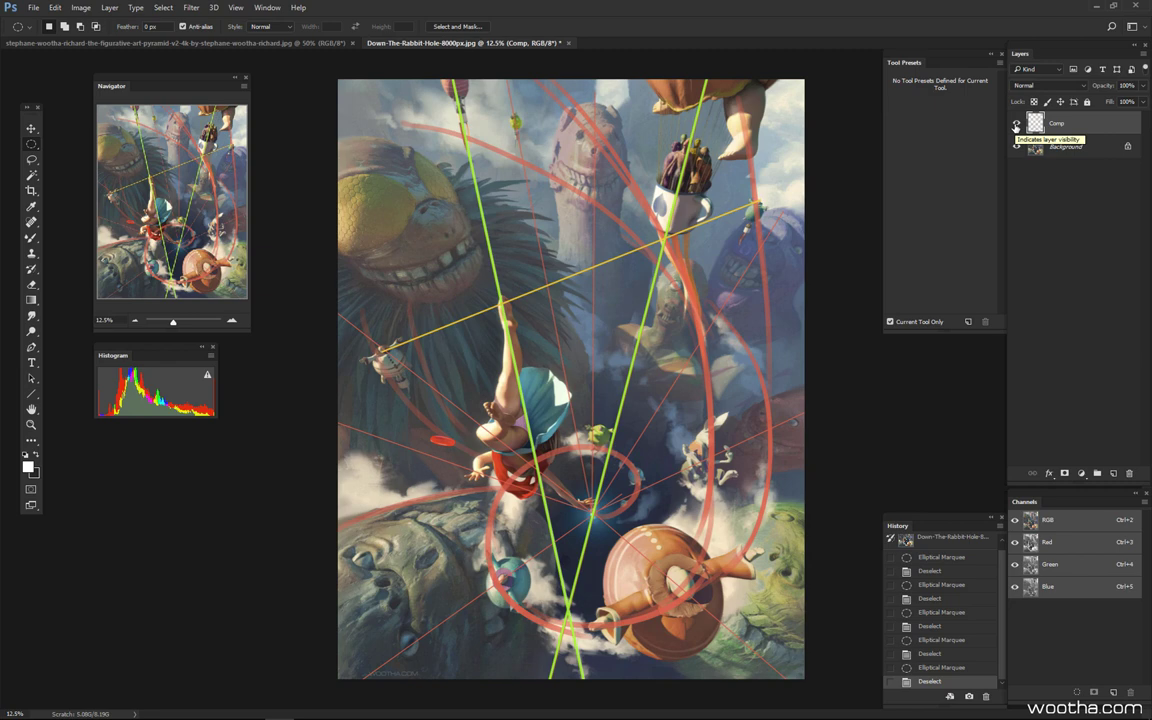
{"action": "left_click", "coordinate": [1016, 124]}
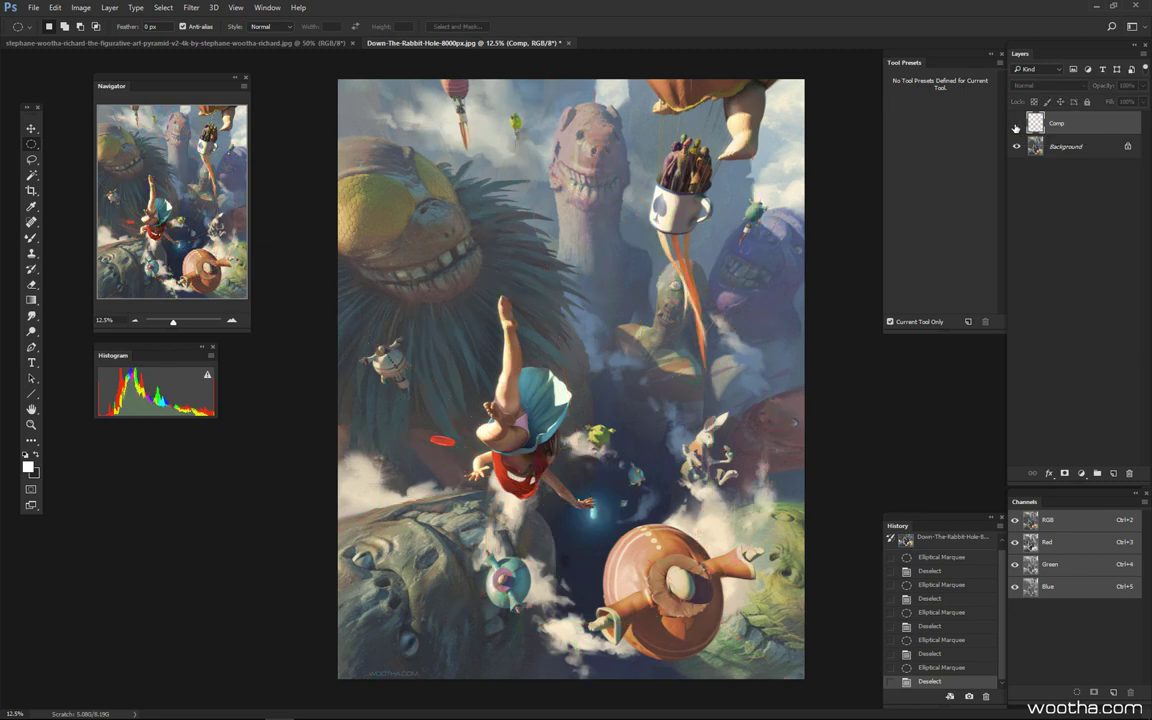
{"action": "left_click", "coordinate": [1016, 124]}
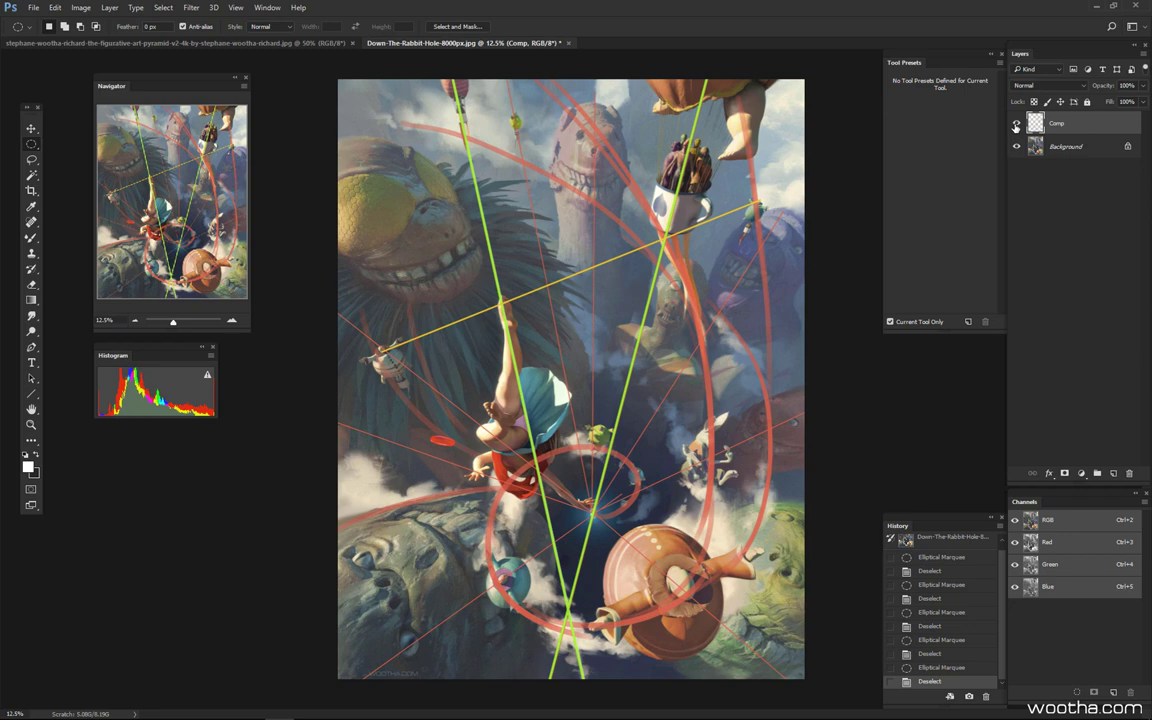
{"action": "left_click", "coordinate": [1016, 124]}
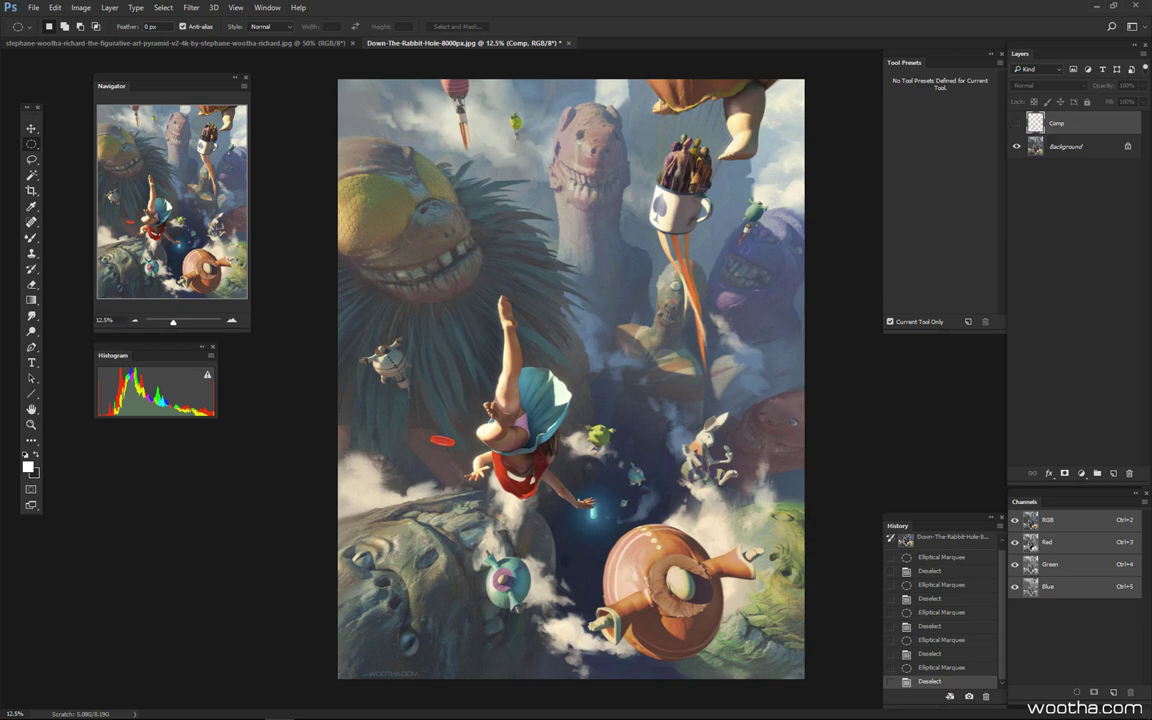
{"action": "left_click", "coordinate": [1016, 123]}
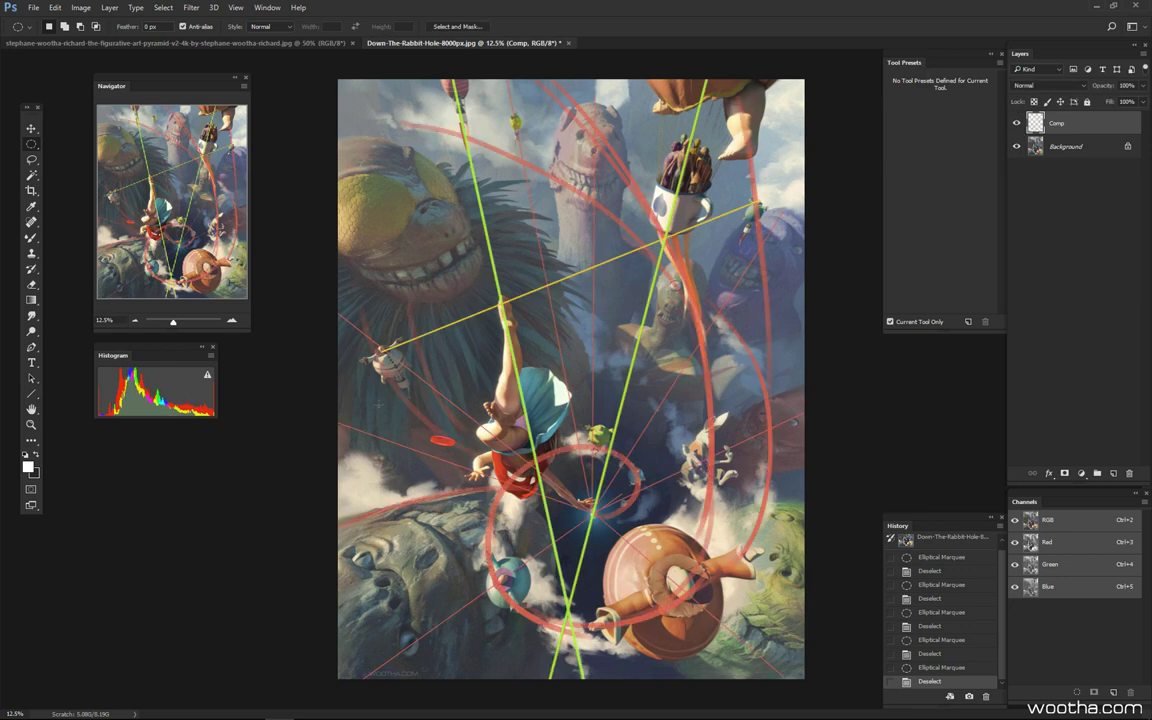
{"action": "left_click", "coordinate": [1016, 123]}
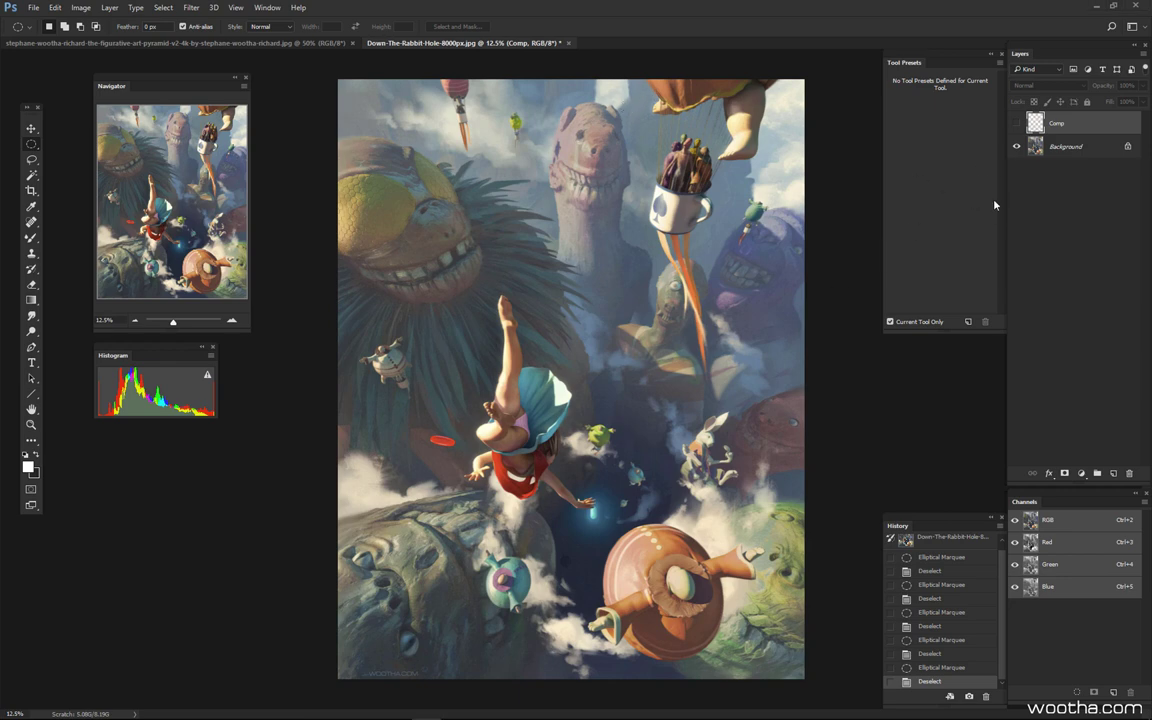
{"action": "left_click", "coordinate": [1017, 130]}
{"action": "left_click", "coordinate": [1017, 130]}
{"action": "left_click", "coordinate": [1017, 130]}
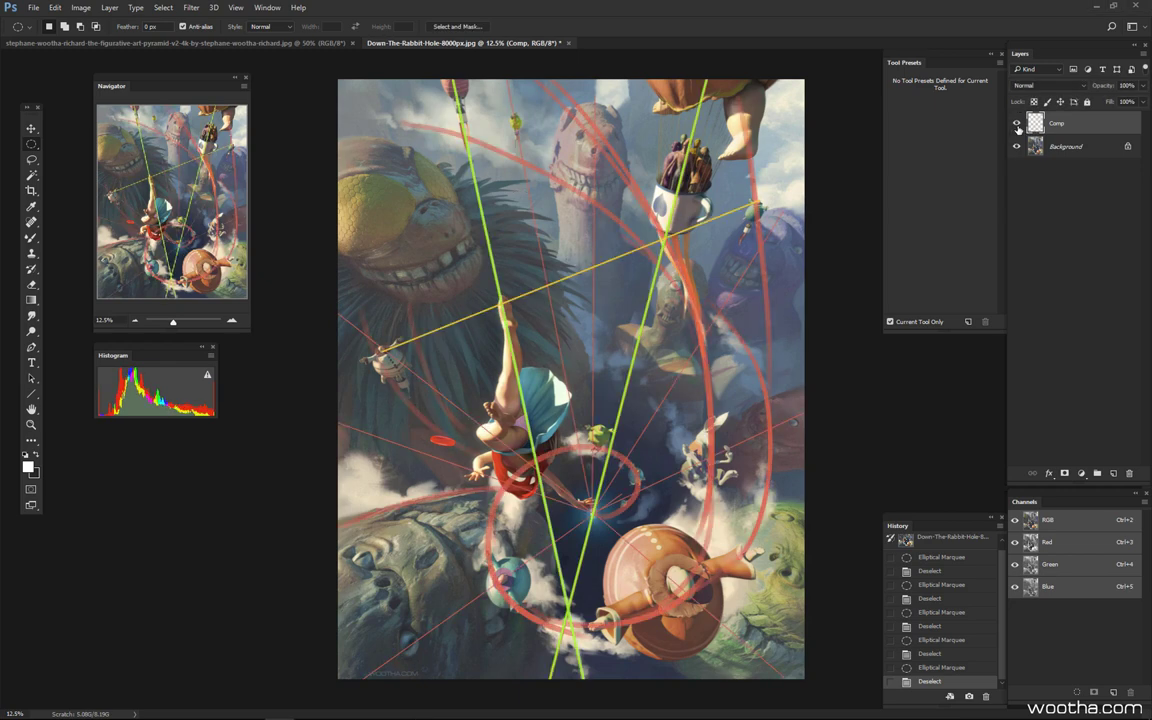
{"action": "left_click", "coordinate": [1017, 130]}
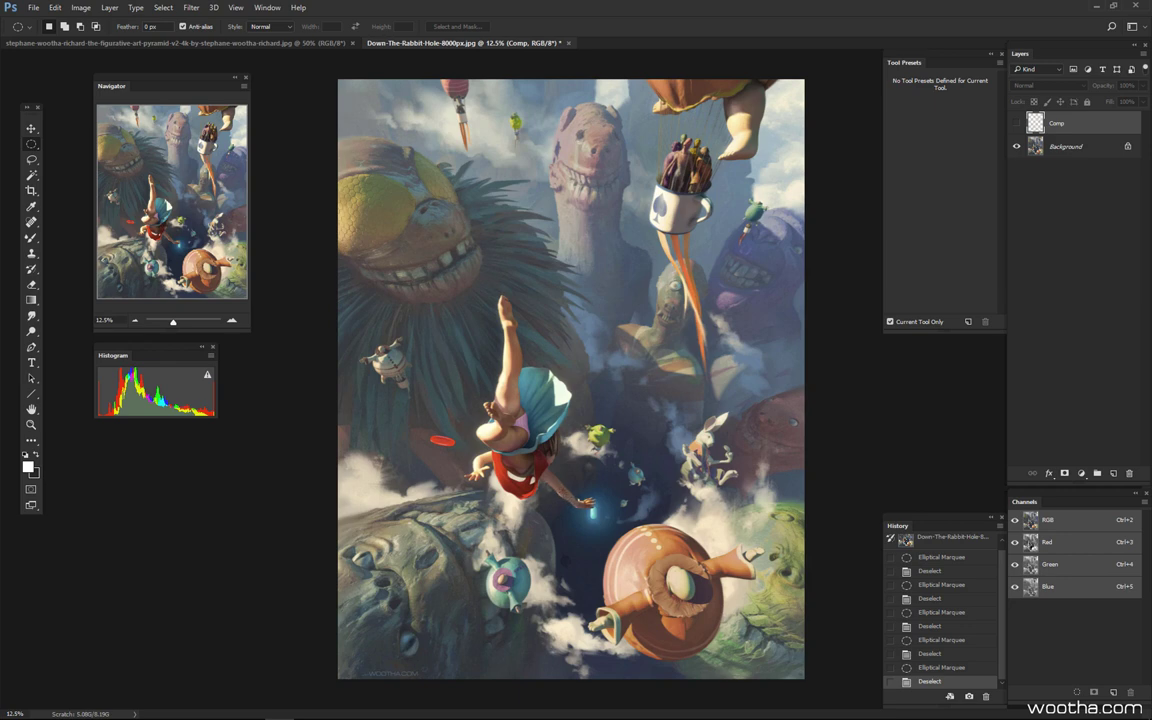
- Mark the glowing light at the girl's outstretched hand with temporary elliptical selections, clearing each one
{"action": "left_click_drag", "start_coordinate": [550, 480], "coordinate": [578, 514]}
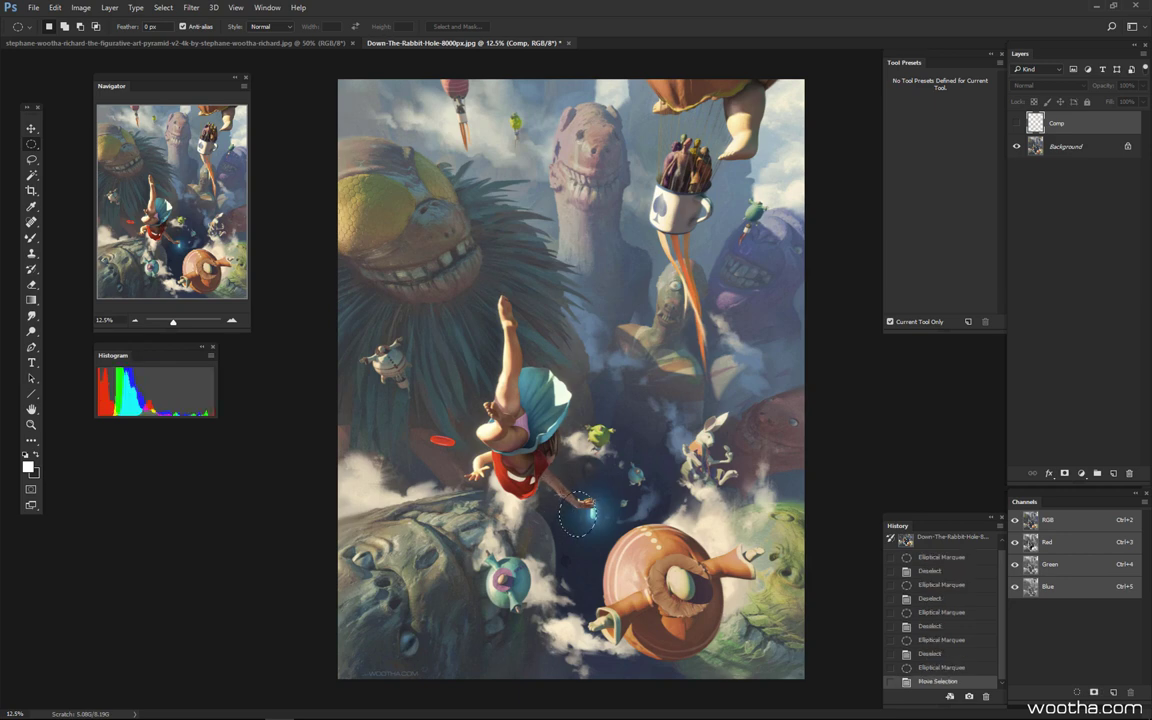
{"action": "key", "text": "ctrl+d"}
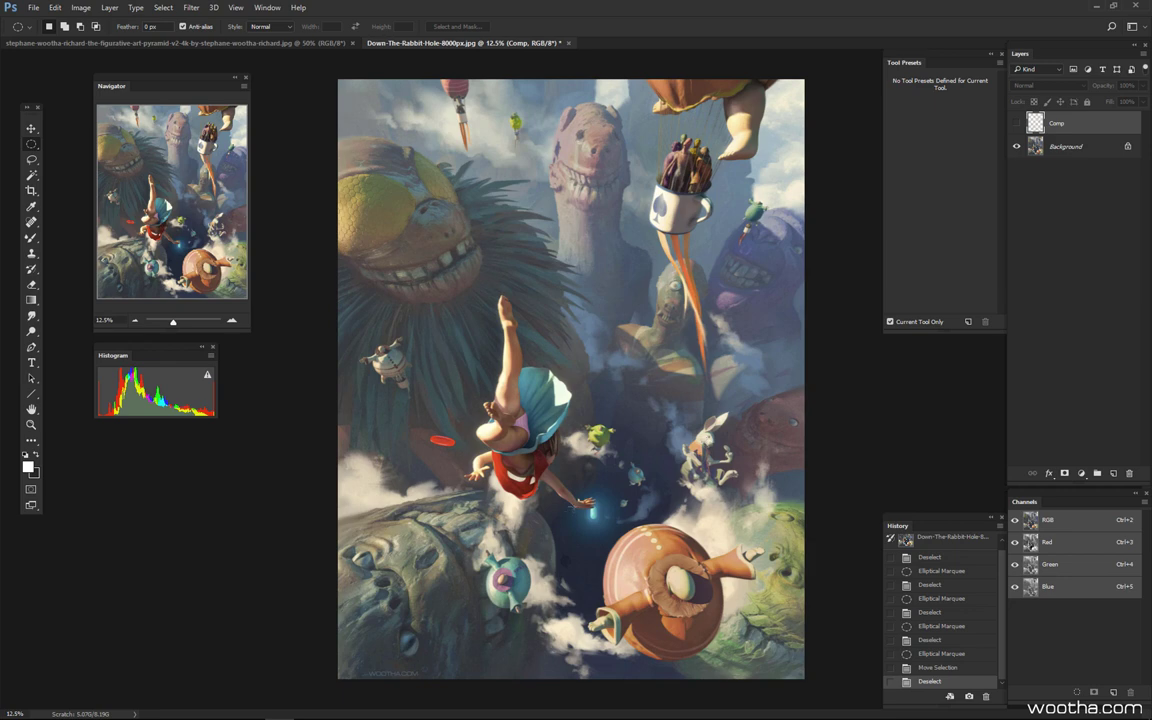
{"action": "left_click_drag", "start_coordinate": [562, 490], "coordinate": [637, 566]}
{"action": "key", "text": "ctrl+d"}
{"action": "left_click_drag", "start_coordinate": [581, 496], "coordinate": [623, 541]}
{"action": "key", "text": "ctrl+d"}
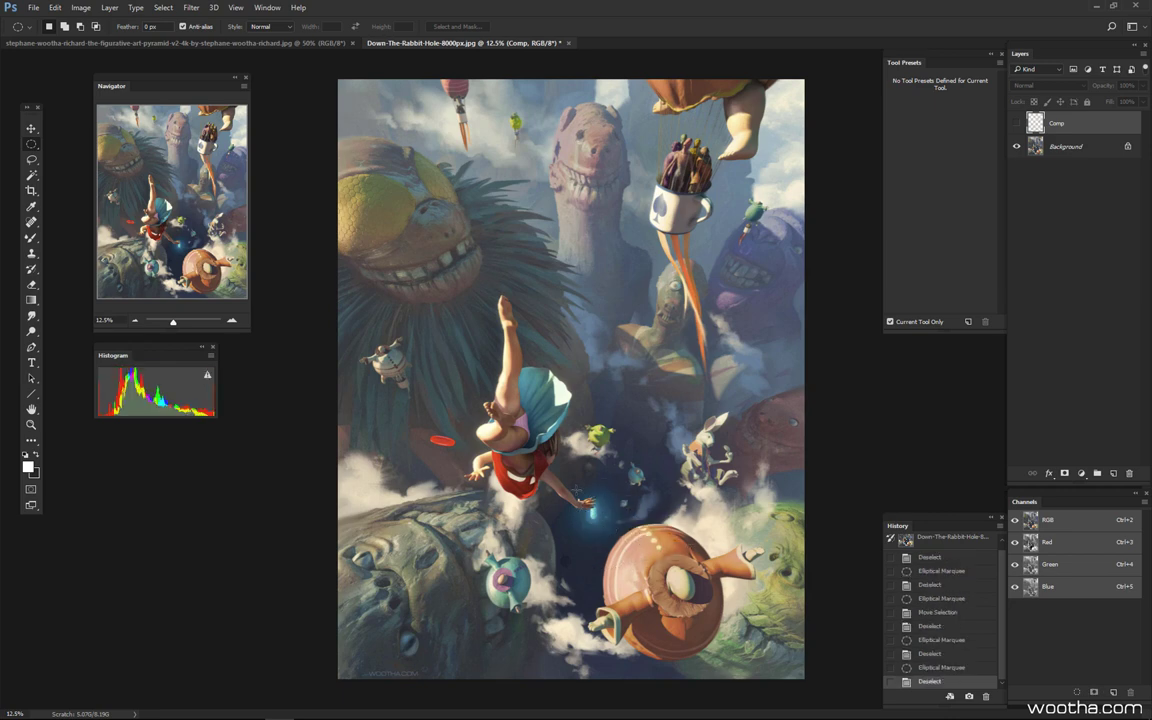
{"action": "left_click_drag", "start_coordinate": [579, 490], "coordinate": [619, 536]}
{"action": "key", "text": "ctrl+d"}
- Add a new layer above the Comp layer and choose the first slanted tip of the FLAT brush set for the Brush tool
{"action": "key", "text": "b"}
{"action": "key", "text": "ctrl+shift+alt+n"}
{"action": "scroll", "coordinate": [598, 416], "scroll_direction": "down", "scroll_amount": 3, "text": "alt"}
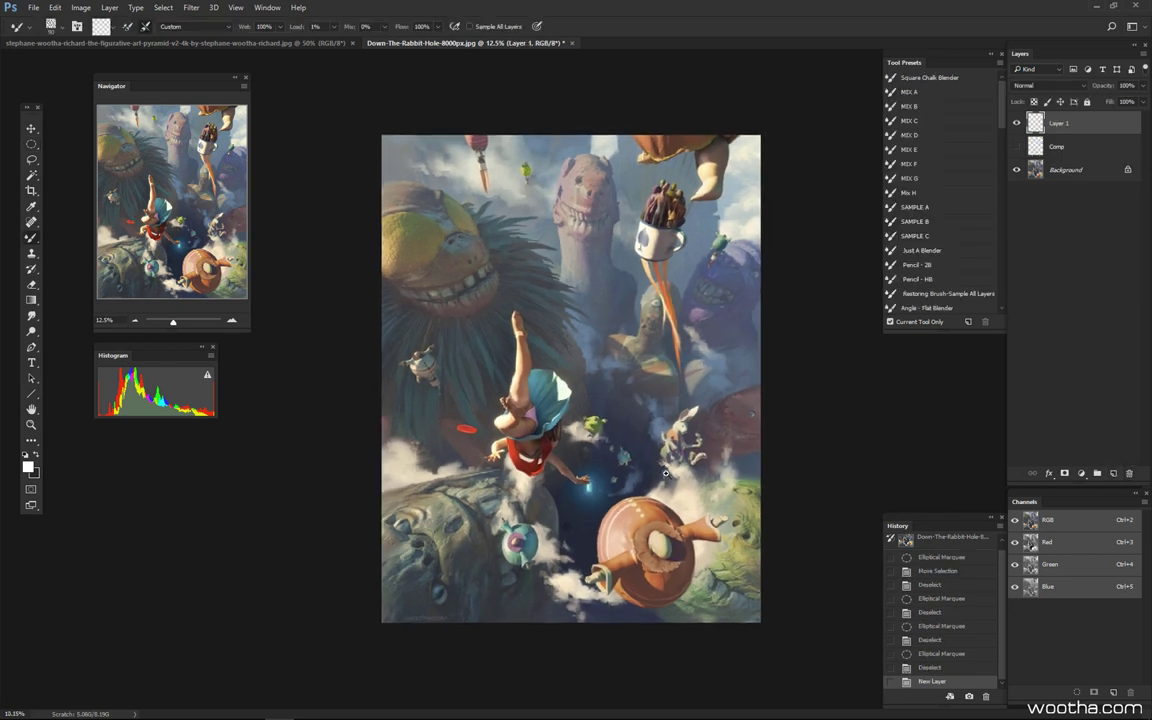
{"action": "key", "text": "shift+b"}
{"action": "right_click", "coordinate": [661, 465]}
{"action": "left_click", "coordinate": [726, 305]}
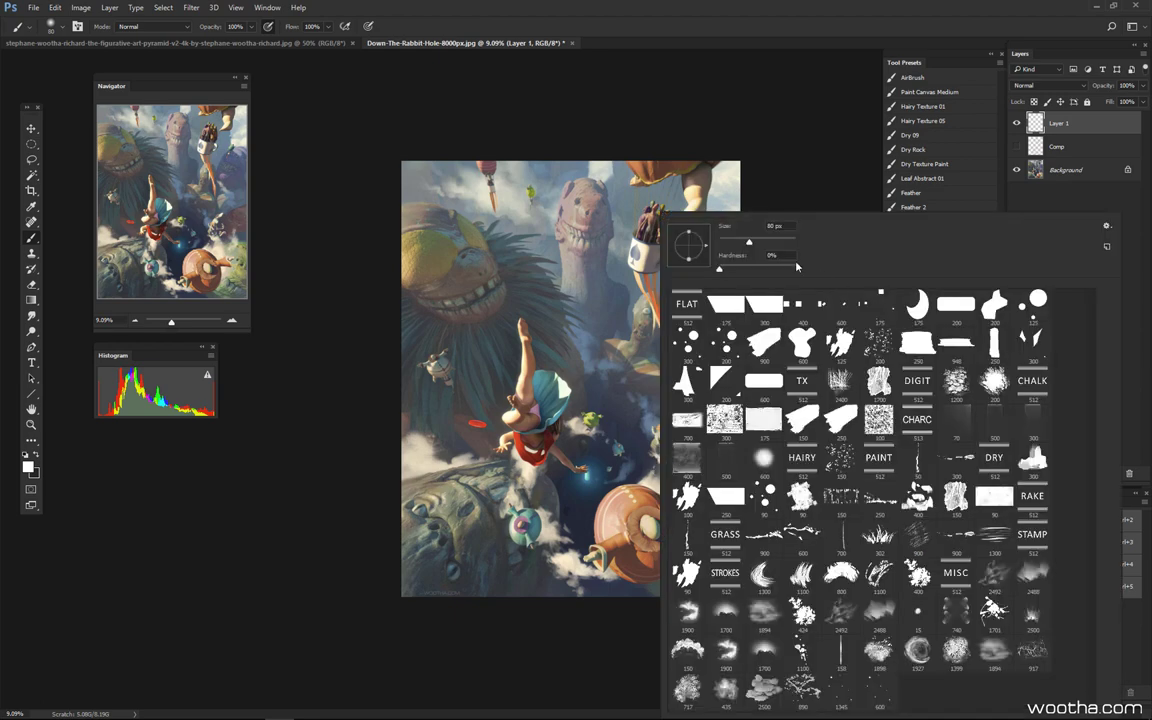
{"action": "left_click", "coordinate": [621, 221]}
- Pick a bright green and paint a diamond outline around the dark gap between the falling girl, the white rabbit and the teapot
{"action": "mouse_move", "coordinate": [578, 387]}
{"action": "right_mouse_down", "text": "alt+shift"}
{"action": "mouse_move", "coordinate": [576, 348]}
{"action": "mouse_move", "coordinate": [684, 326]}
{"action": "mouse_move", "coordinate": [712, 391]}
{"action": "right_mouse_up", "text": "alt+shift"}
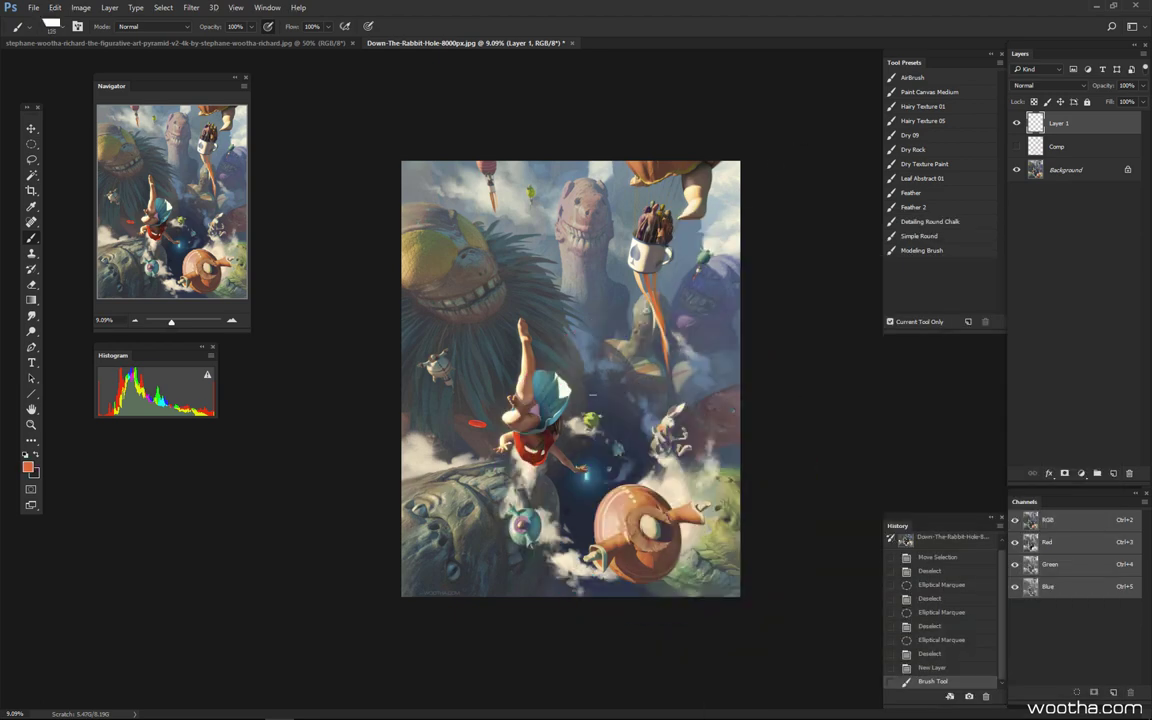
{"action": "mouse_move", "coordinate": [593, 394]}
{"action": "right_mouse_down", "text": "alt+shift"}
{"action": "mouse_move", "coordinate": [689, 419]}
{"action": "mouse_move", "coordinate": [684, 451]}
{"action": "right_mouse_up", "text": "alt+shift"}
{"action": "left_click_drag", "start_coordinate": [606, 355], "coordinate": [549, 458]}
{"action": "key", "text": "ctrl+alt+z"}
{"action": "mouse_move", "coordinate": [590, 395]}
{"action": "right_mouse_down", "text": "alt+shift"}
{"action": "mouse_move", "coordinate": [681, 452]}
{"action": "mouse_move", "coordinate": [625, 581]}
{"action": "mouse_move", "coordinate": [599, 597]}
{"action": "mouse_move", "coordinate": [658, 548]}
{"action": "mouse_move", "coordinate": [635, 368]}
{"action": "mouse_move", "coordinate": [609, 373]}
{"action": "mouse_move", "coordinate": [630, 525]}
{"action": "right_mouse_up", "text": "alt+shift"}
{"action": "mouse_move", "coordinate": [611, 358]}
{"action": "left_mouse_down"}
{"action": "mouse_move", "coordinate": [537, 469]}
{"action": "mouse_move", "coordinate": [589, 368]}
{"action": "mouse_move", "coordinate": [542, 465]}
{"action": "mouse_move", "coordinate": [583, 559]}
{"action": "left_mouse_up"}
{"action": "key", "text": "ctrl+z"}
{"action": "left_click", "coordinate": [652, 460], "text": "shift"}
{"action": "left_click", "coordinate": [597, 345], "text": "shift"}
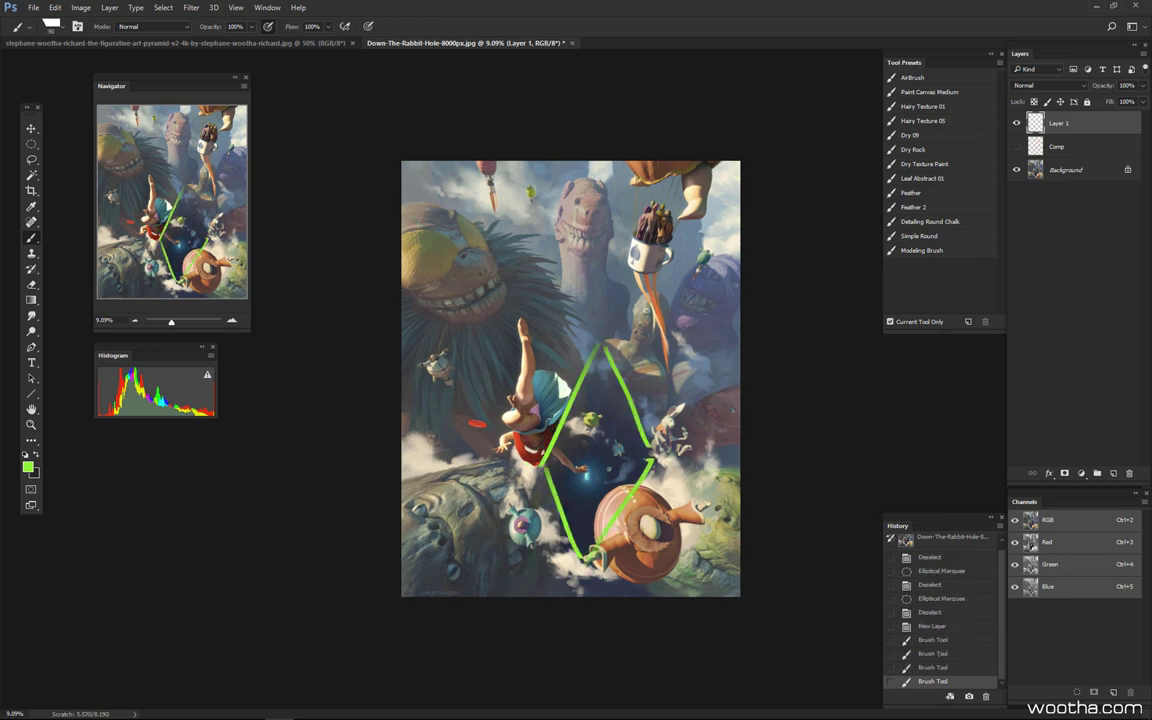
- Toggle Layer 1's visibility to compare the painting with and without the green diamond, leaving the layer shown
{"action": "left_click", "coordinate": [1016, 122]}
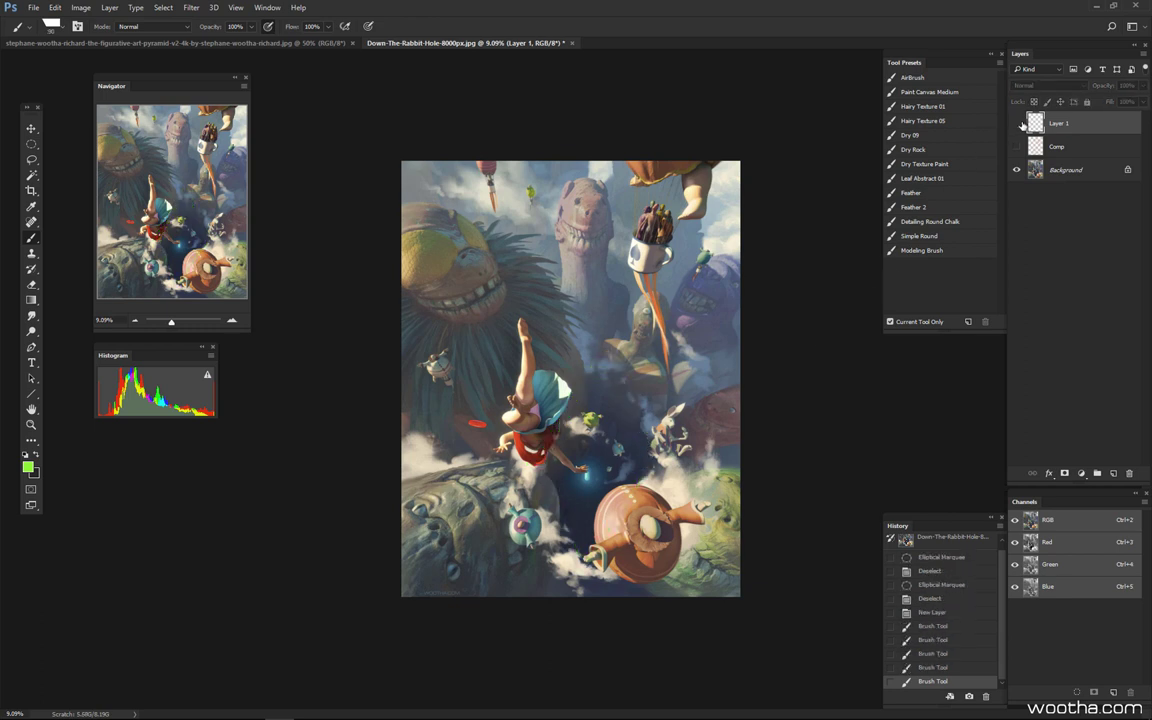
{"action": "left_click", "coordinate": [1016, 122]}
{"action": "left_click", "coordinate": [1016, 122]}
{"action": "left_click", "coordinate": [1016, 122]}
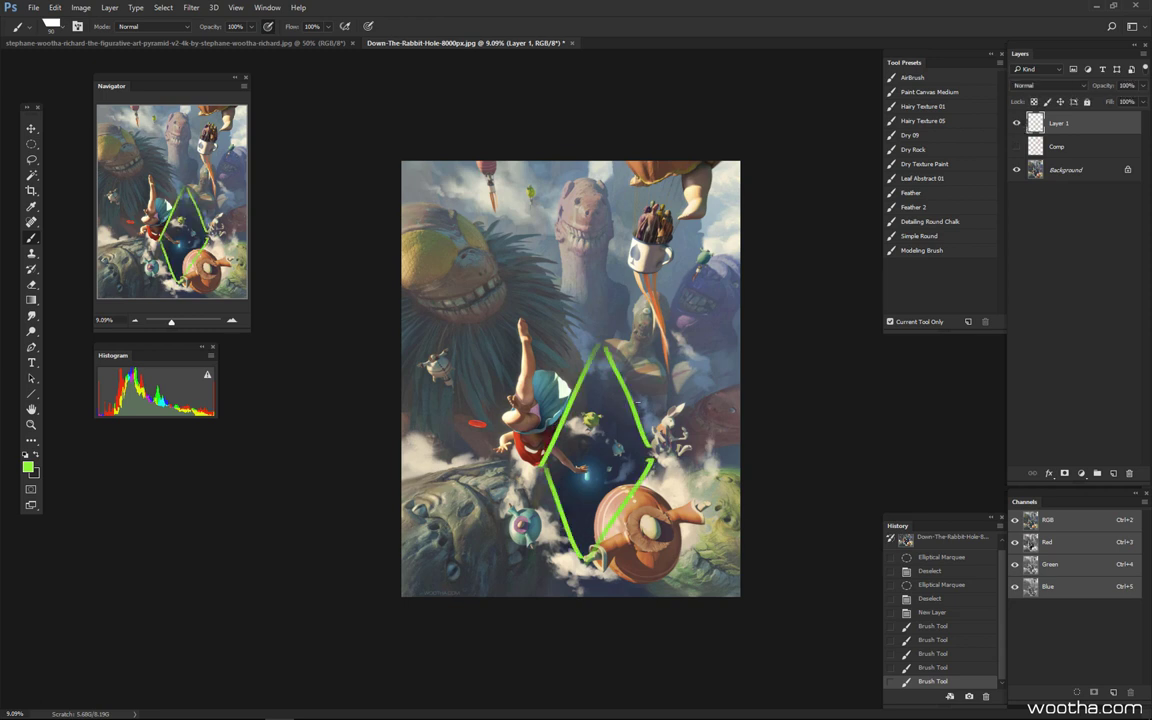
{"action": "scroll", "coordinate": [586, 361], "scroll_direction": "down", "scroll_amount": 2, "text": "alt"}
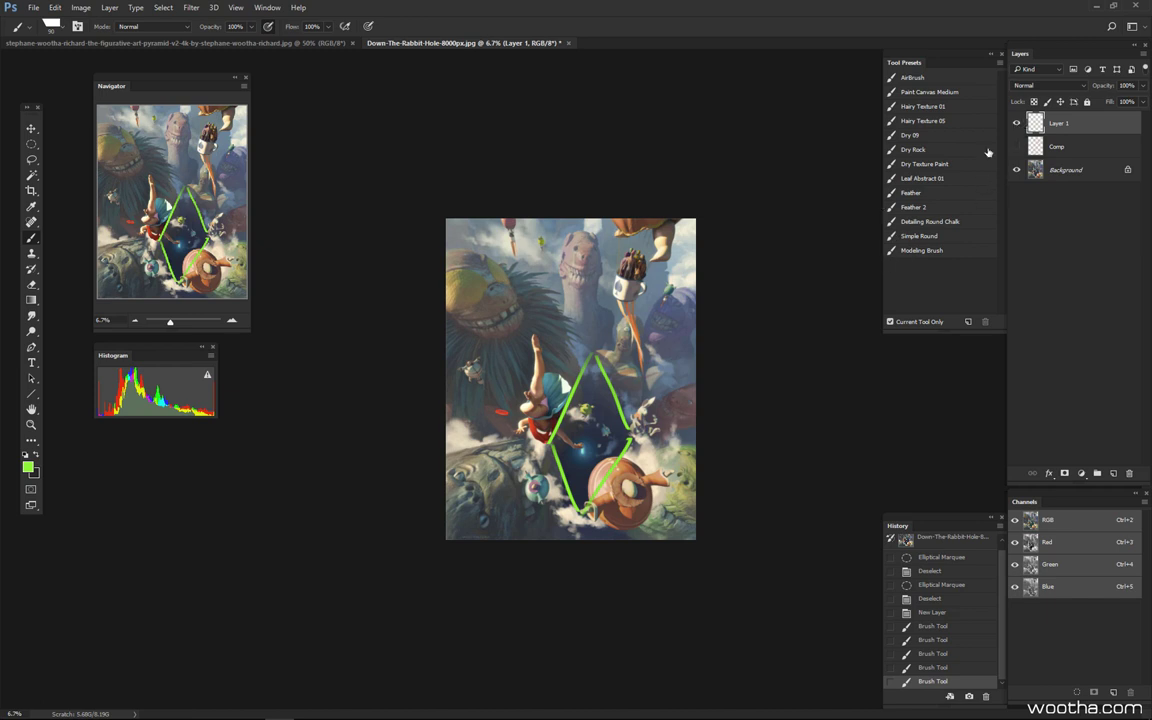
- Sample the dark blue inside the diamond and display the Color panel in the empty area above and beside the painting
{"action": "mouse_move", "coordinate": [584, 459]}
{"action": "left_mouse_down", "text": "alt"}
{"action": "mouse_move", "coordinate": [556, 442]}
{"action": "mouse_move", "coordinate": [580, 462]}
{"action": "mouse_move", "coordinate": [568, 464]}
{"action": "left_mouse_up", "text": "alt"}
{"action": "left_click", "coordinate": [267, 7]}
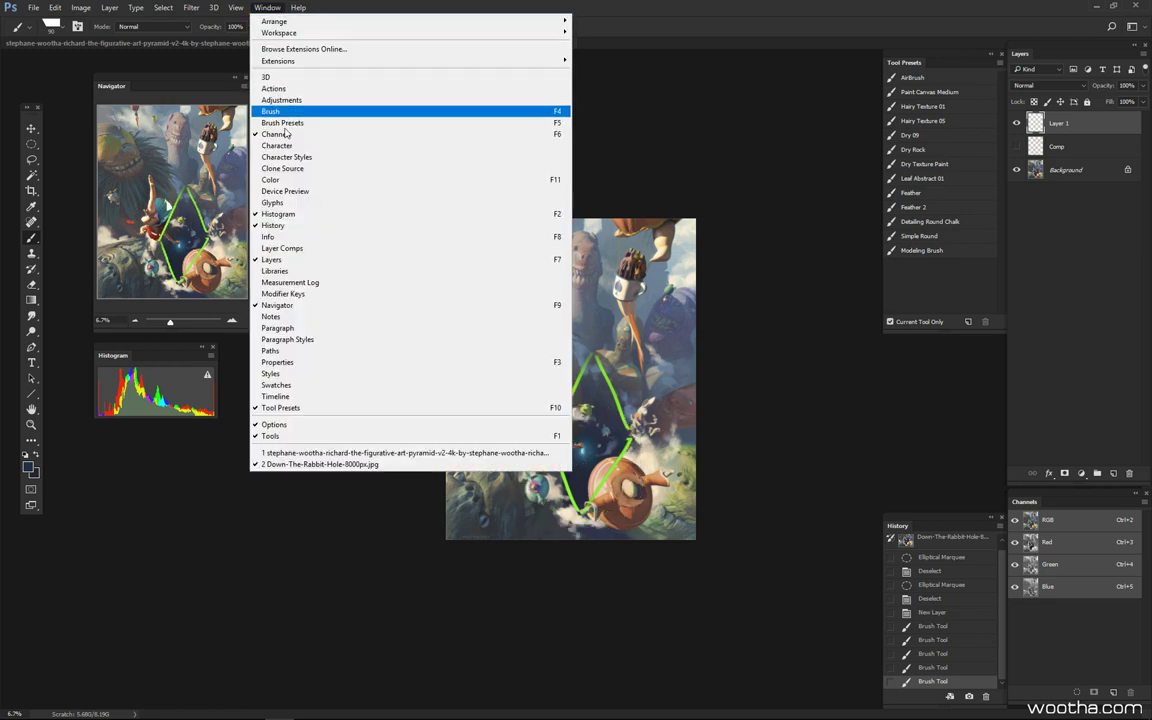
{"action": "left_click", "coordinate": [272, 179]}
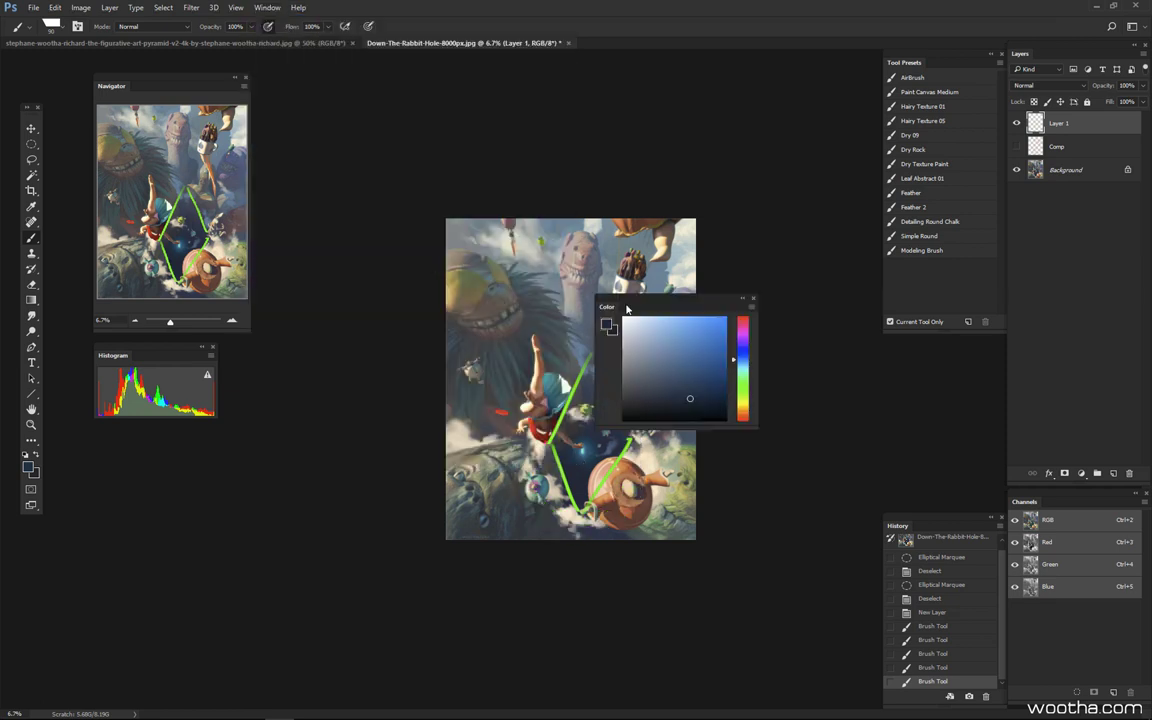
{"action": "left_click_drag", "start_coordinate": [695, 310], "coordinate": [796, 76]}
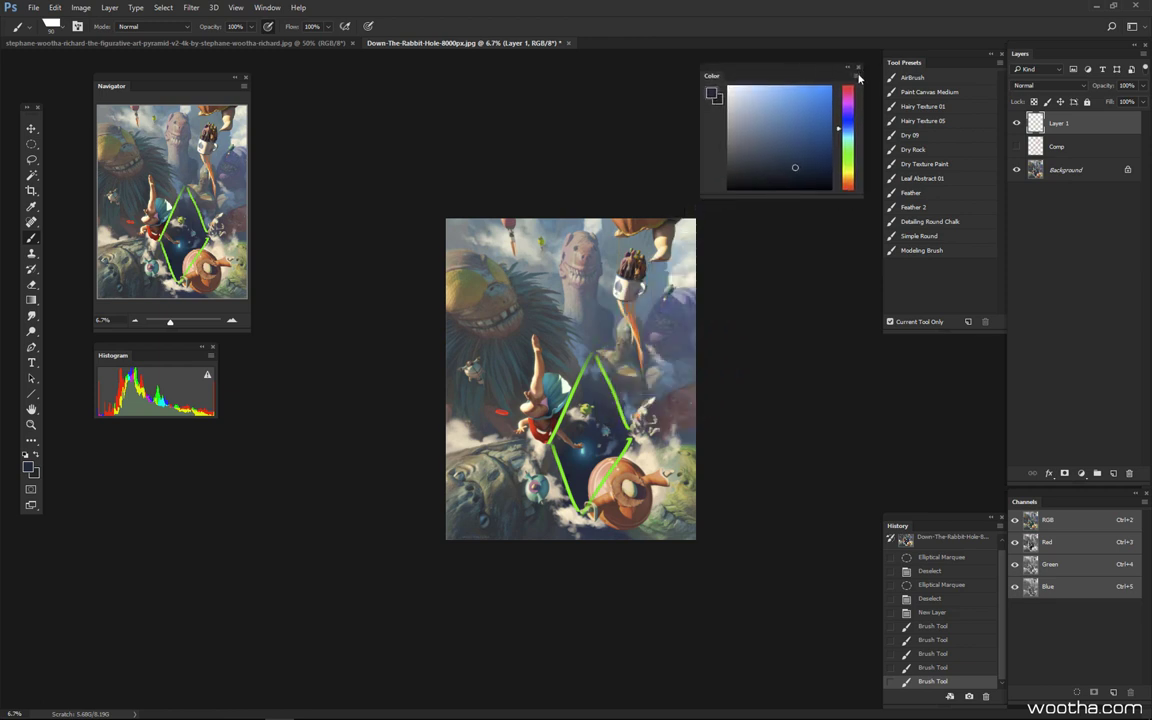
- Sample the dark blues in the lower and upper parts of the diamond to compare their hue and saturation
{"action": "mouse_move", "coordinate": [586, 468]}
{"action": "left_mouse_down", "text": "alt"}
{"action": "mouse_move", "coordinate": [597, 380]}
{"action": "mouse_move", "coordinate": [589, 388]}
{"action": "left_mouse_up", "text": "alt"}
{"action": "left_click", "coordinate": [581, 481], "text": "alt"}
{"action": "left_click", "coordinate": [590, 386], "text": "alt"}
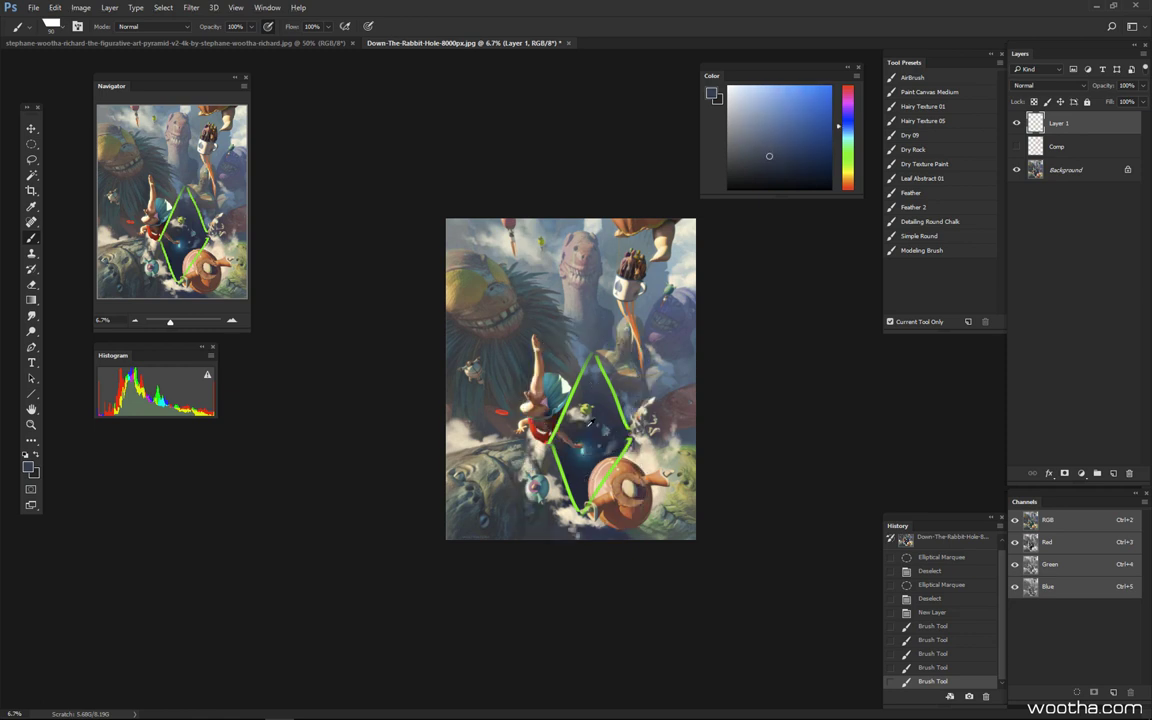
{"action": "left_click", "coordinate": [580, 475], "text": "alt"}
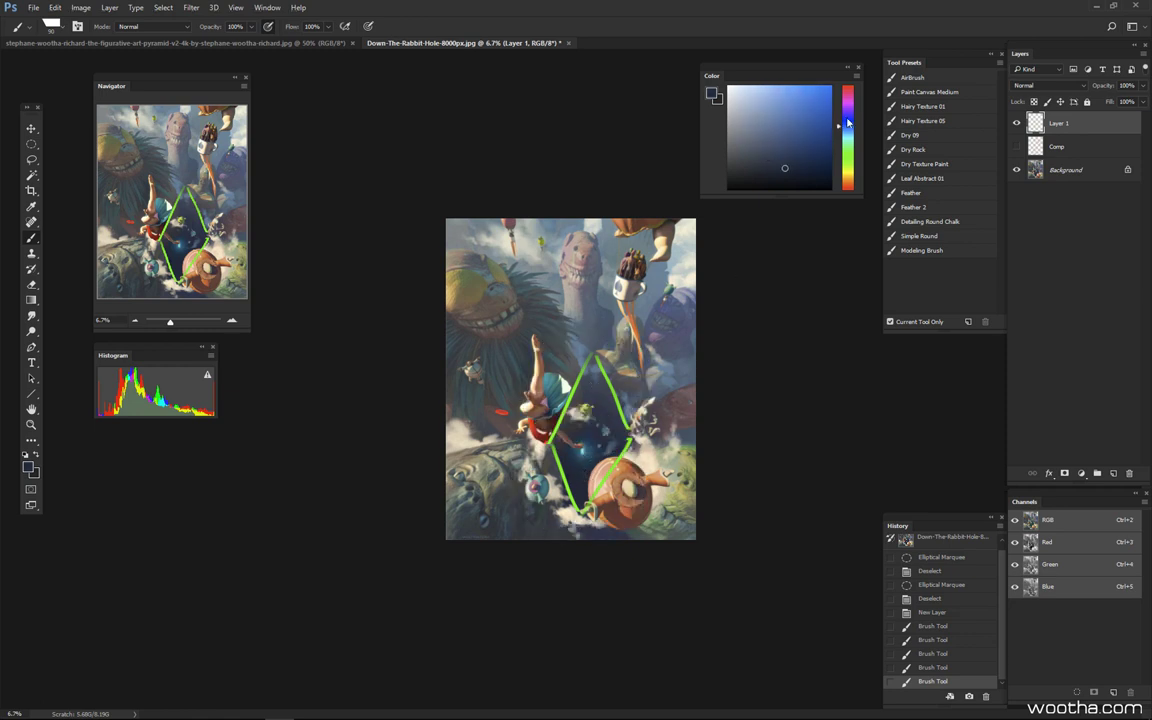
- Isolate Layer 1, sample the diamond outline's green as the foreground color, and show the Background layer again
{"action": "left_click", "coordinate": [1017, 123]}
{"action": "left_click", "coordinate": [1017, 123]}
{"action": "left_click", "coordinate": [1017, 123], "text": "alt"}
{"action": "left_click", "coordinate": [622, 430], "text": "alt"}
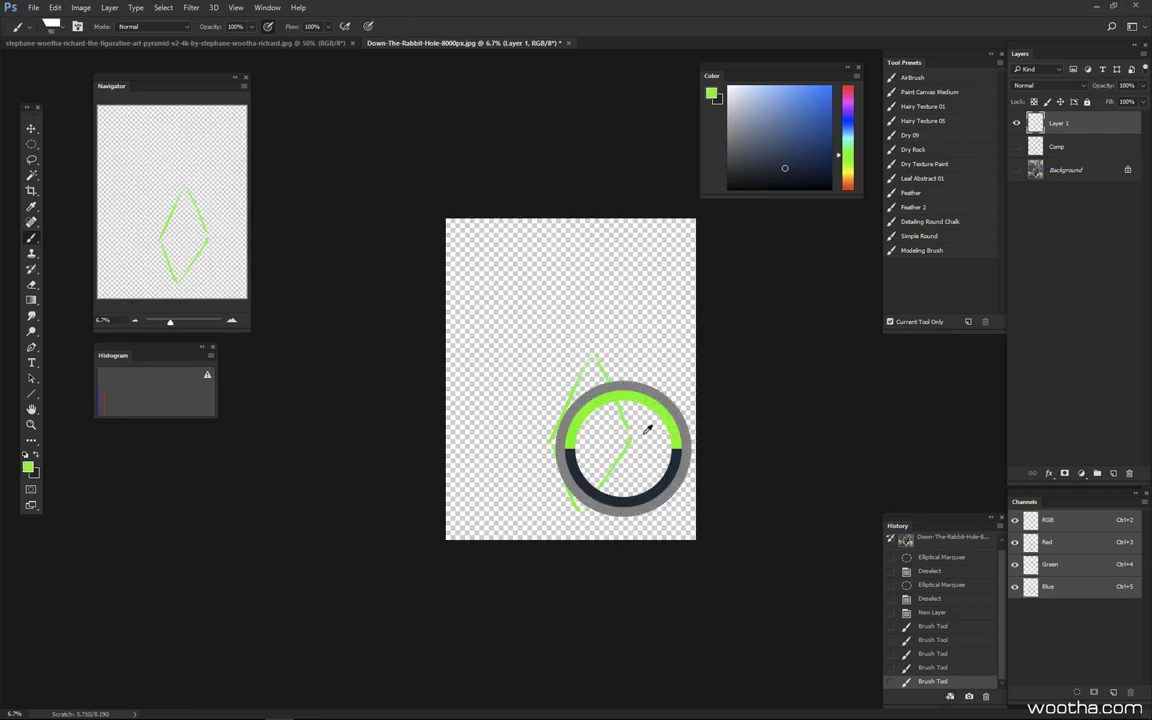
{"action": "left_click", "coordinate": [1016, 170]}
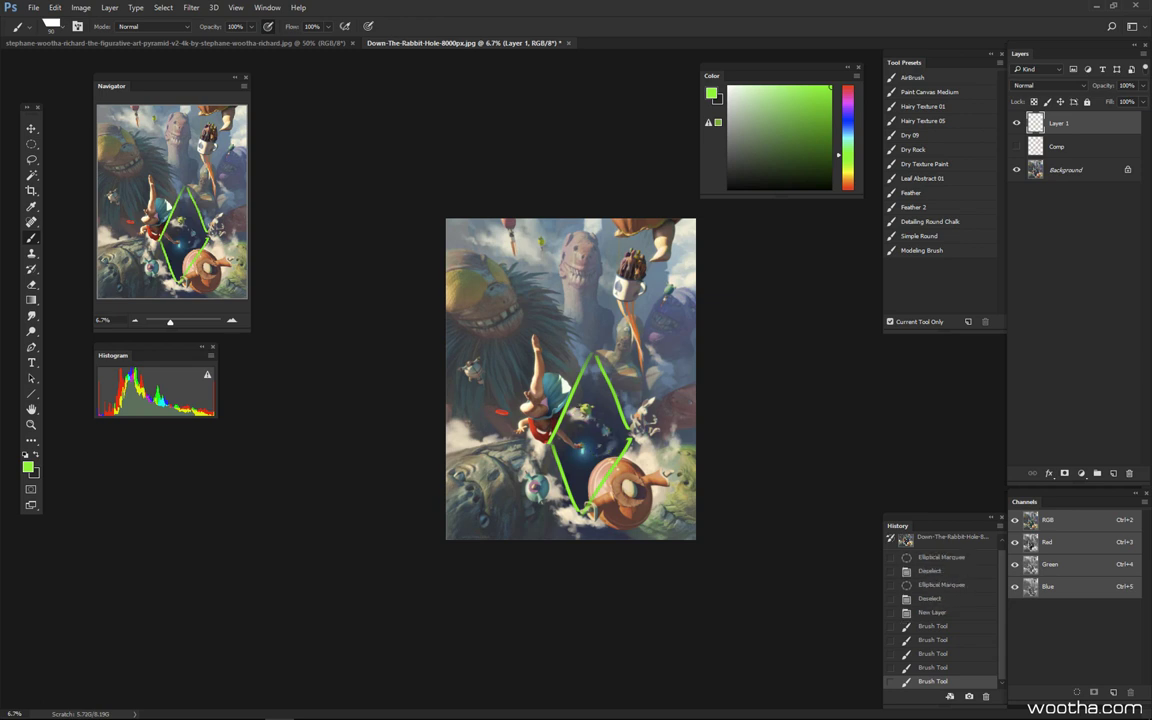
- Compare the painting with the diamond hidden and shown, and clear the green outline from Layer 1
{"action": "left_click", "coordinate": [1016, 123]}
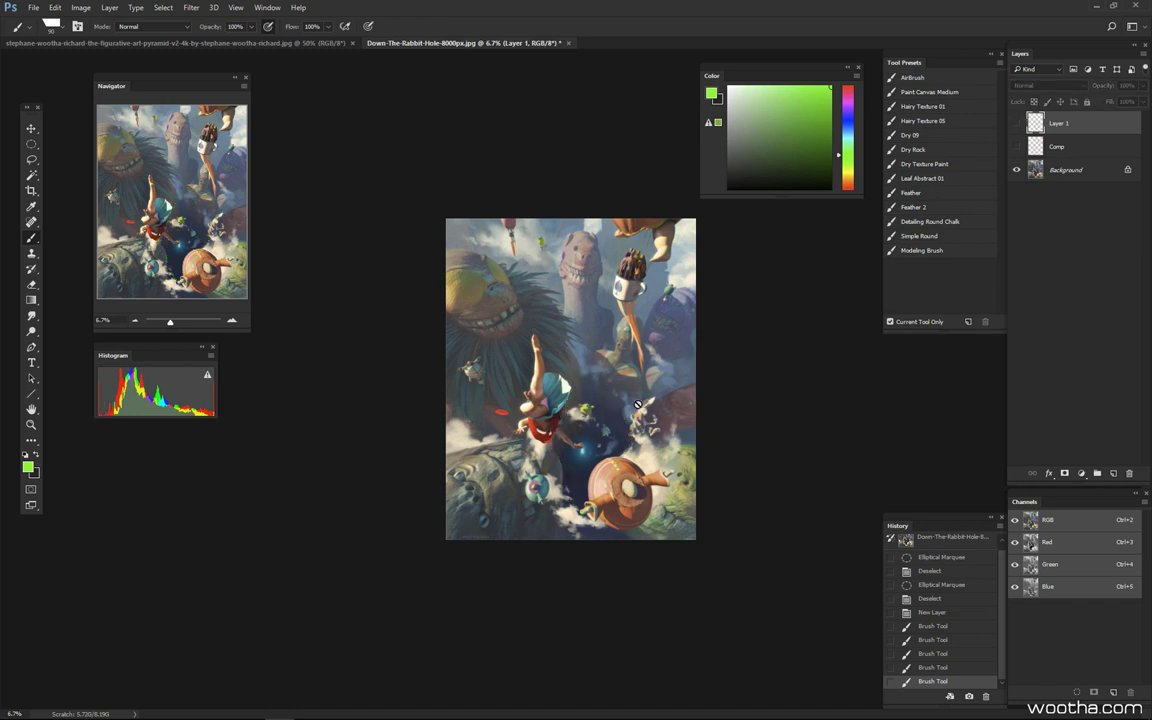
{"action": "left_click", "coordinate": [1016, 122]}
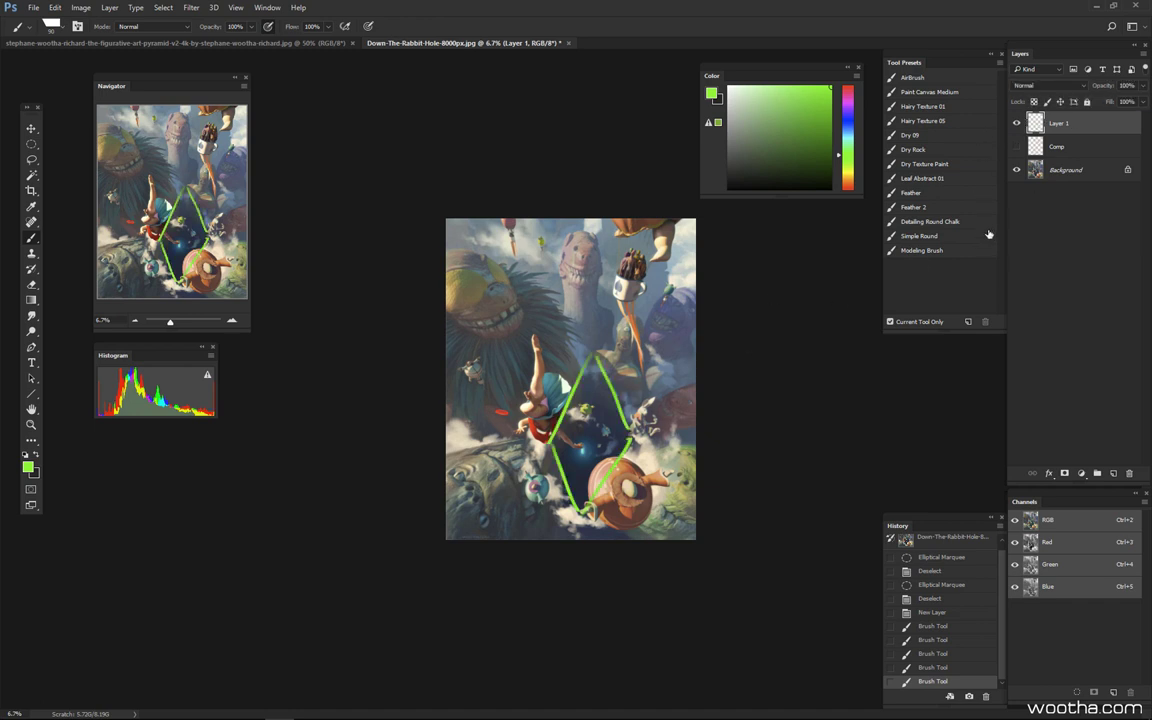
{"action": "key", "text": "ctrl+a"}
{"action": "key", "text": "ctrl+x"}
- Paint a hatched green triangle over the large bearded creature, compare it with Layer 1 hidden, and clear the marks
{"action": "key", "text": "ctrl+minus"}
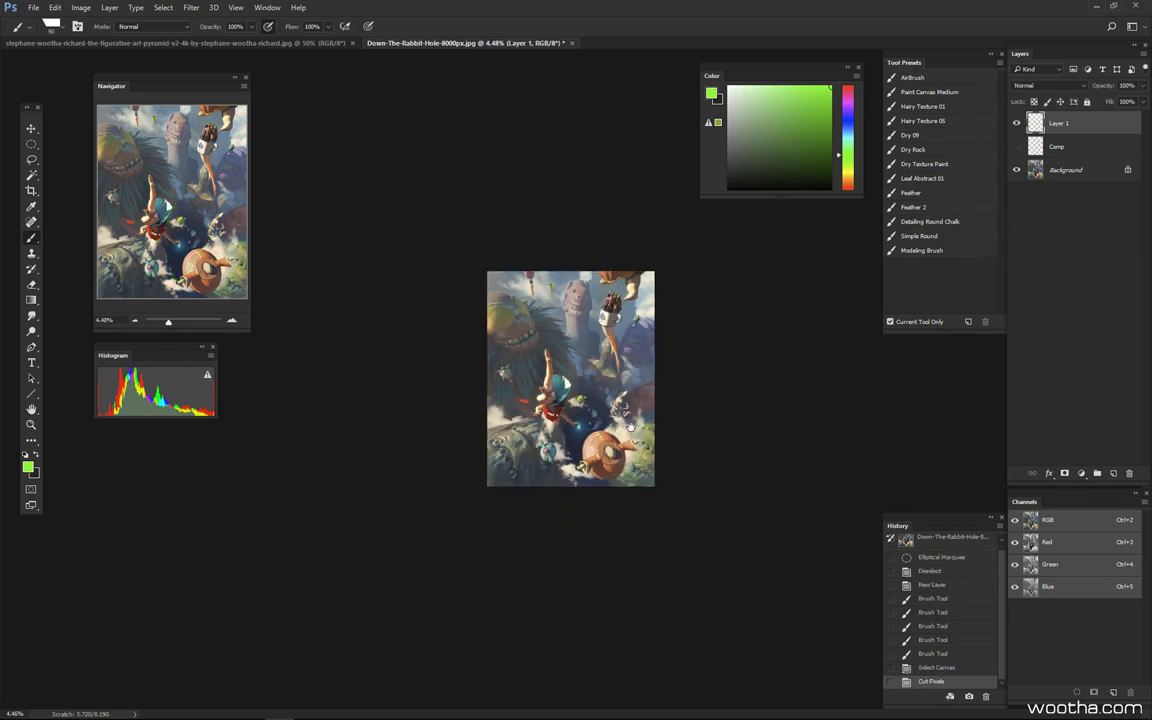
{"action": "left_click_drag", "start_coordinate": [612, 431], "coordinate": [585, 400], "text": "ctrl"}
{"action": "key", "text": "ctrl+plus"}
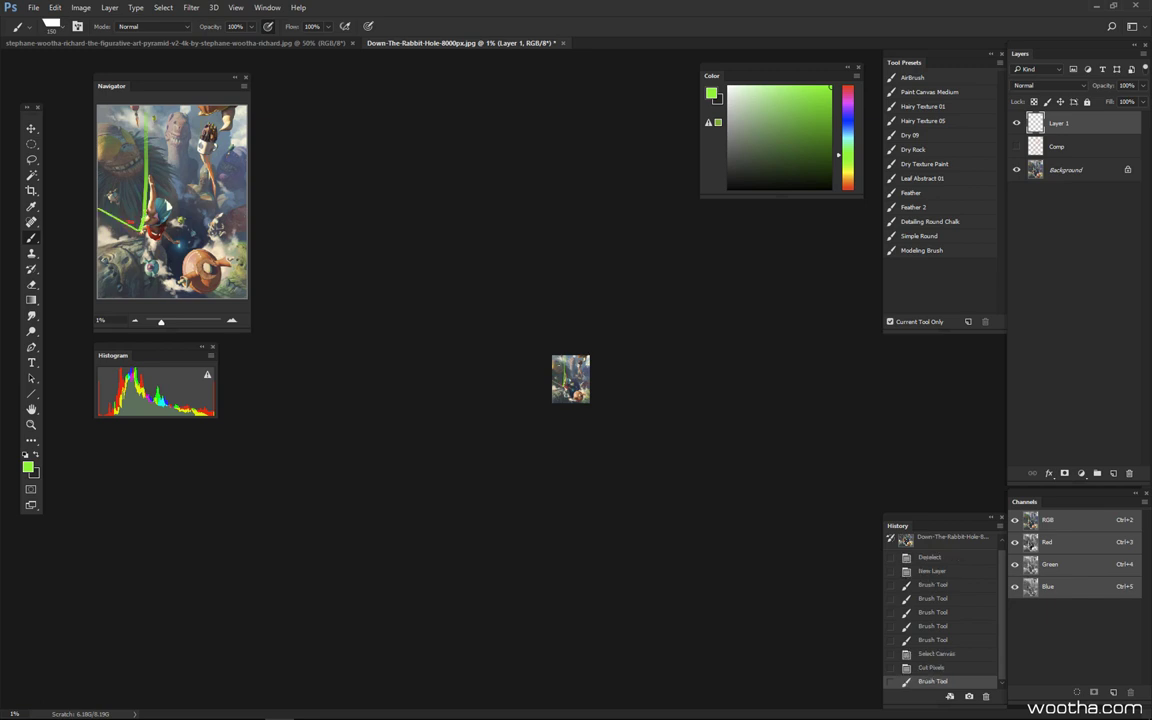
{"action": "left_click_drag", "start_coordinate": [554, 367], "coordinate": [561, 376]}
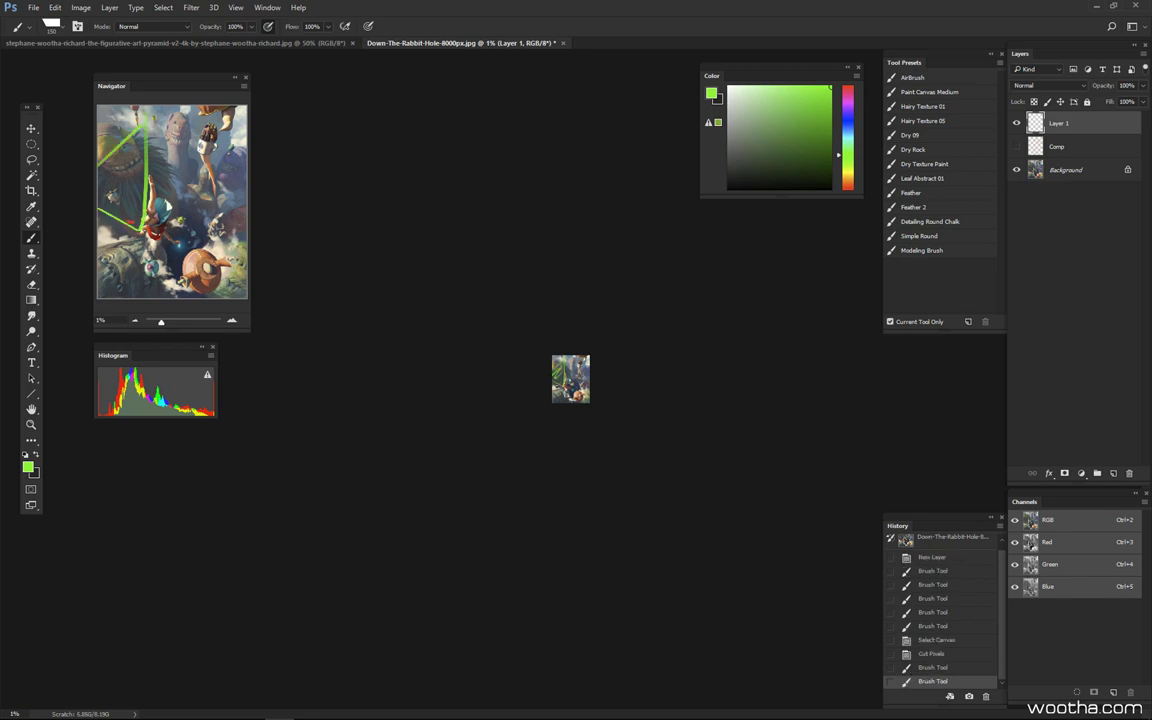
{"action": "left_click", "coordinate": [1016, 123]}
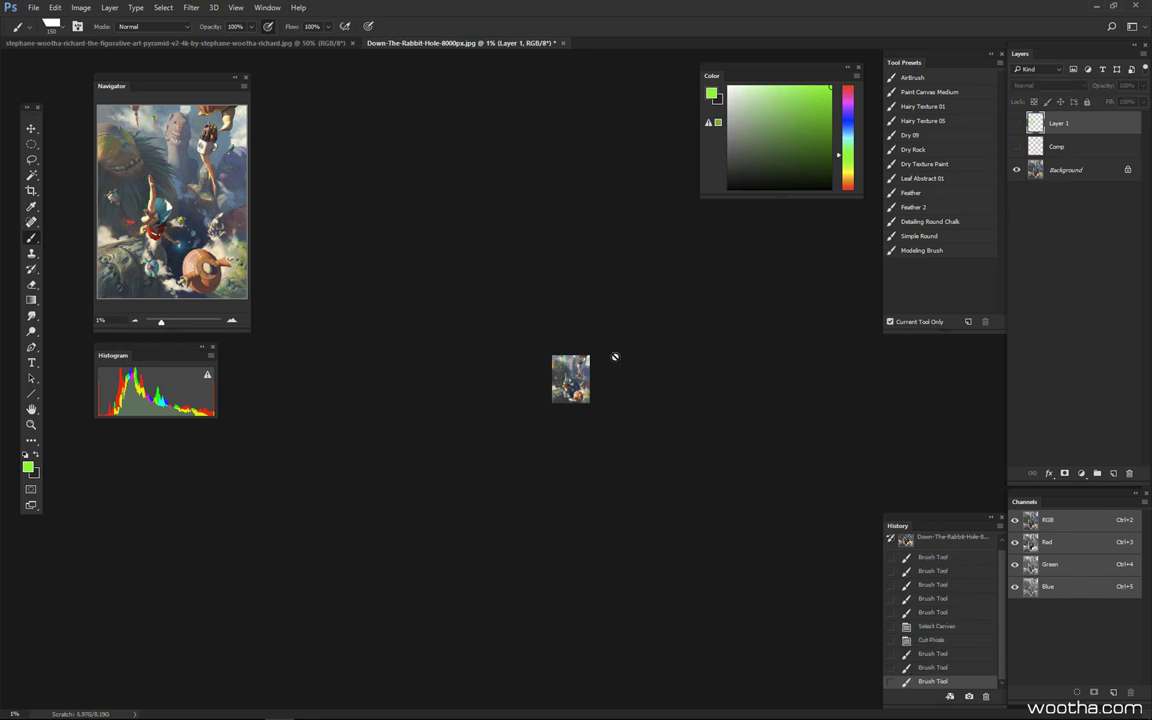
{"action": "left_click", "coordinate": [1016, 122]}
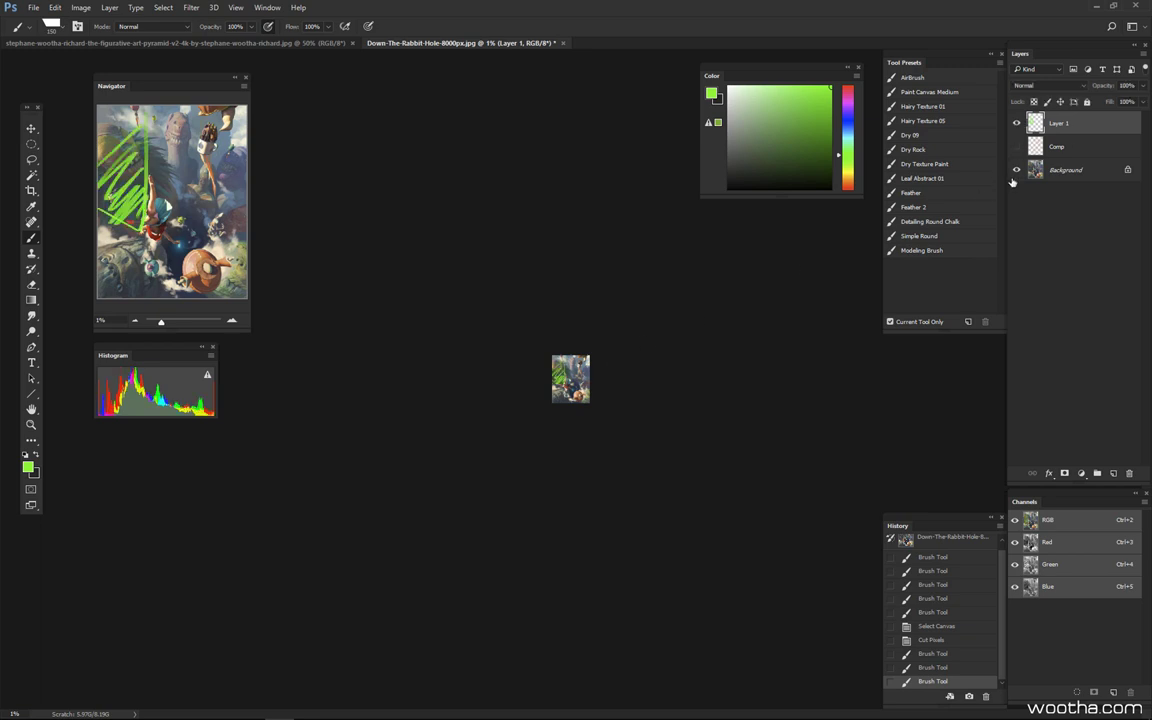
{"action": "key", "text": "ctrl+a"}
{"action": "key", "text": "ctrl+x"}
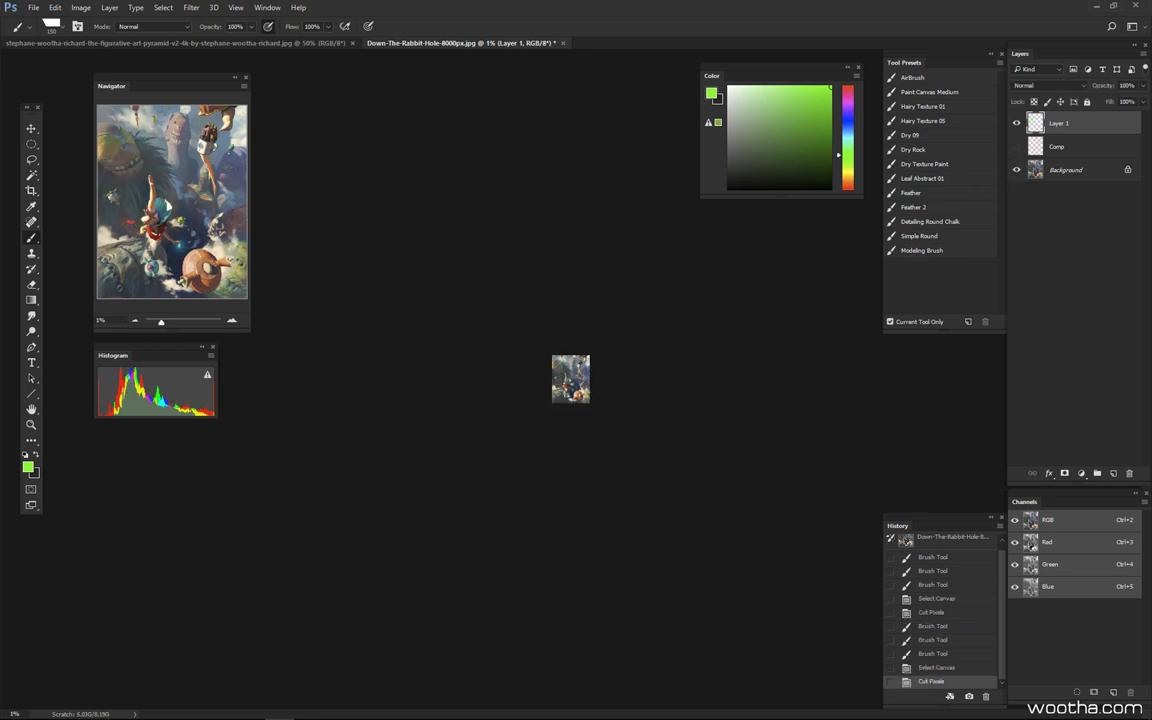
- Paint a green diagonal stroke from the falling girl up toward the teacup's trailing tentacles and undo it
{"action": "key", "text": "ctrl+plus"}
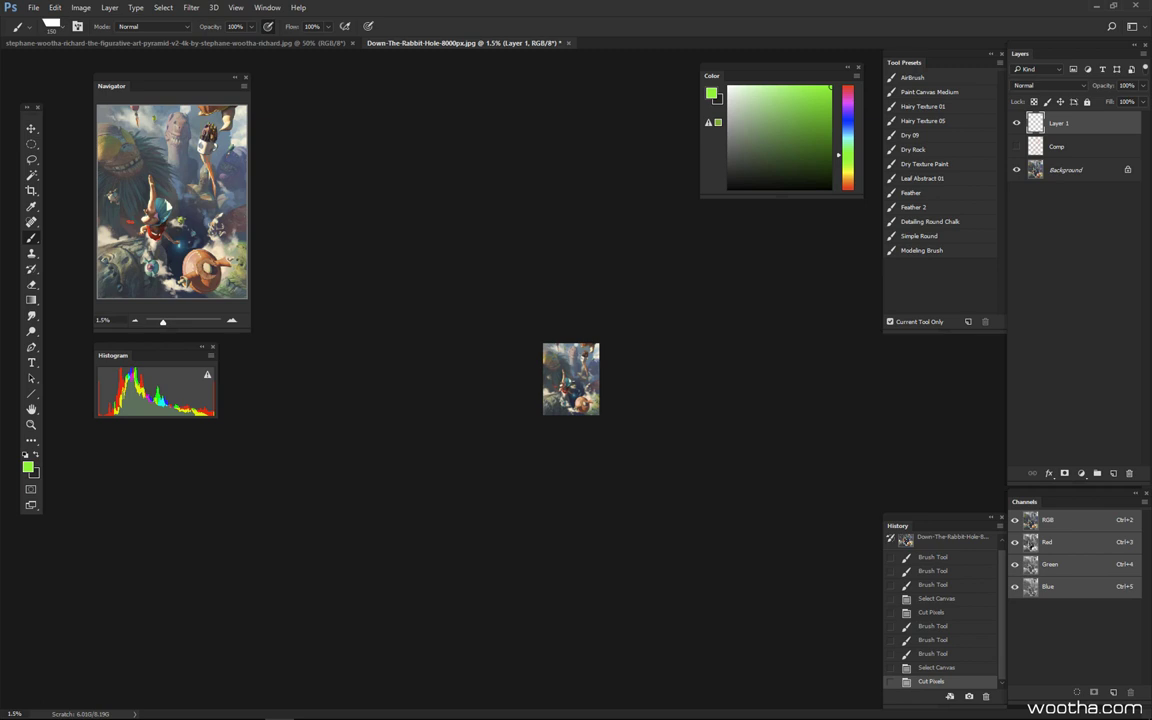
{"action": "left_click_drag", "start_coordinate": [565, 393], "coordinate": [580, 374]}
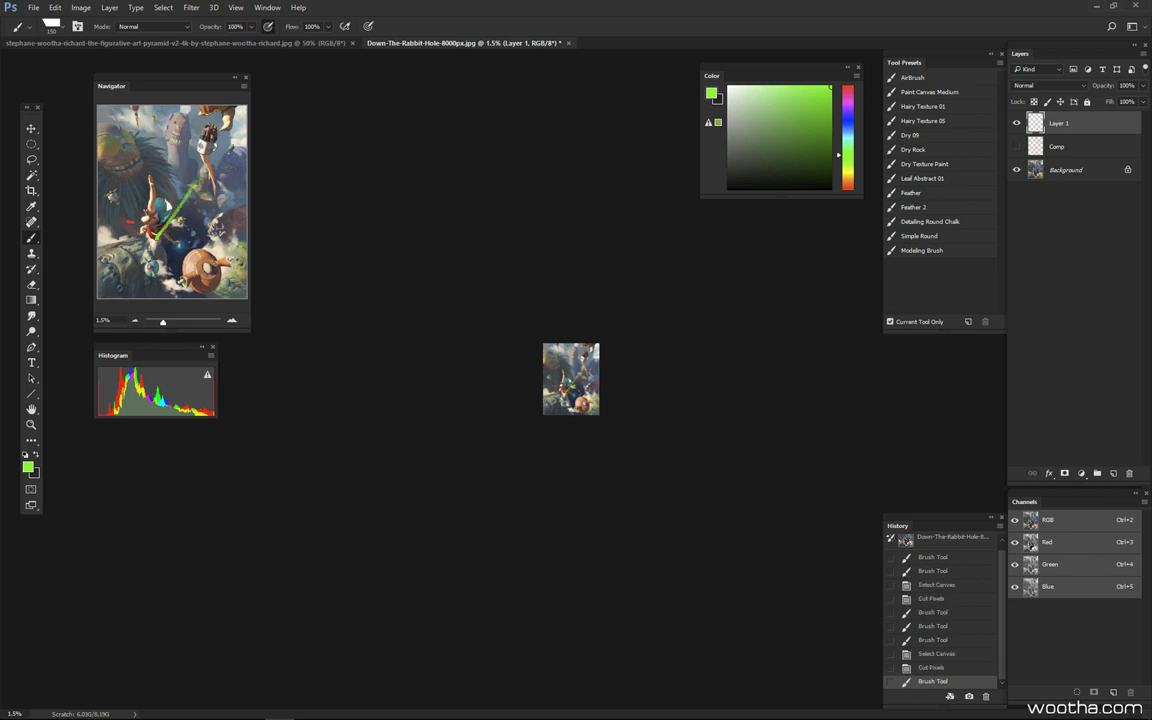
{"action": "key", "text": "ctrl+z"}
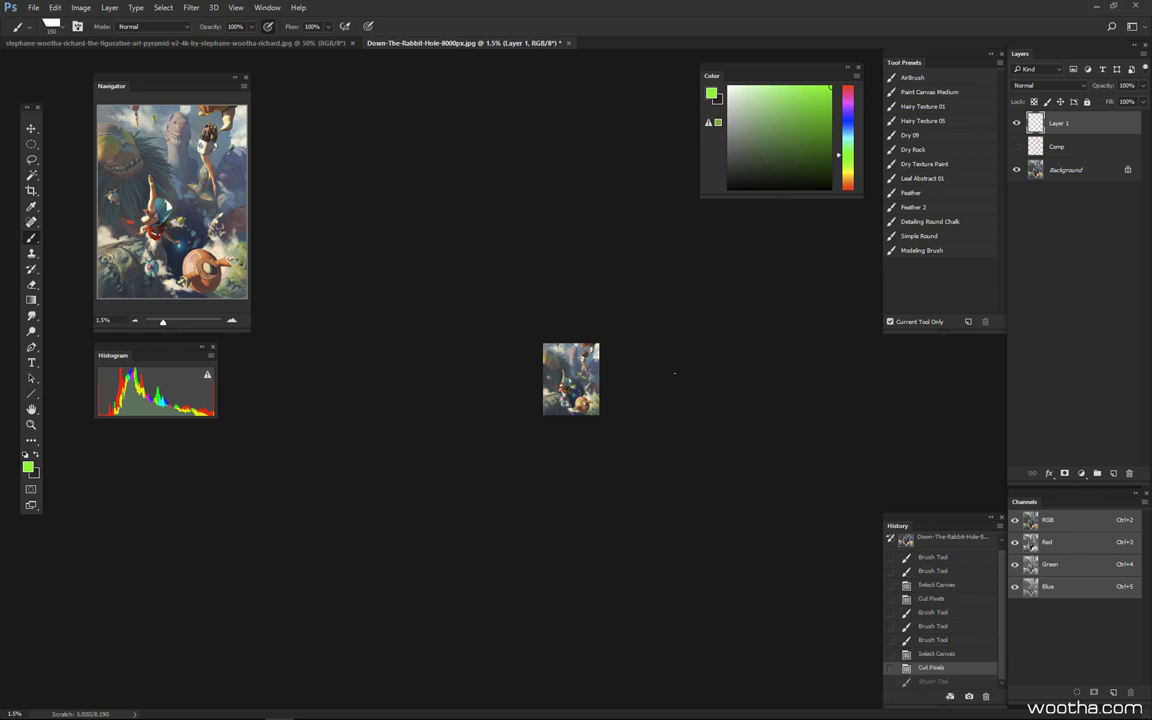
- Hatch the background along the painting's right edge below the teacup in green, and clear the marks from Layer 1
{"action": "left_click_drag", "start_coordinate": [627, 368], "coordinate": [596, 383], "text": "ctrl"}
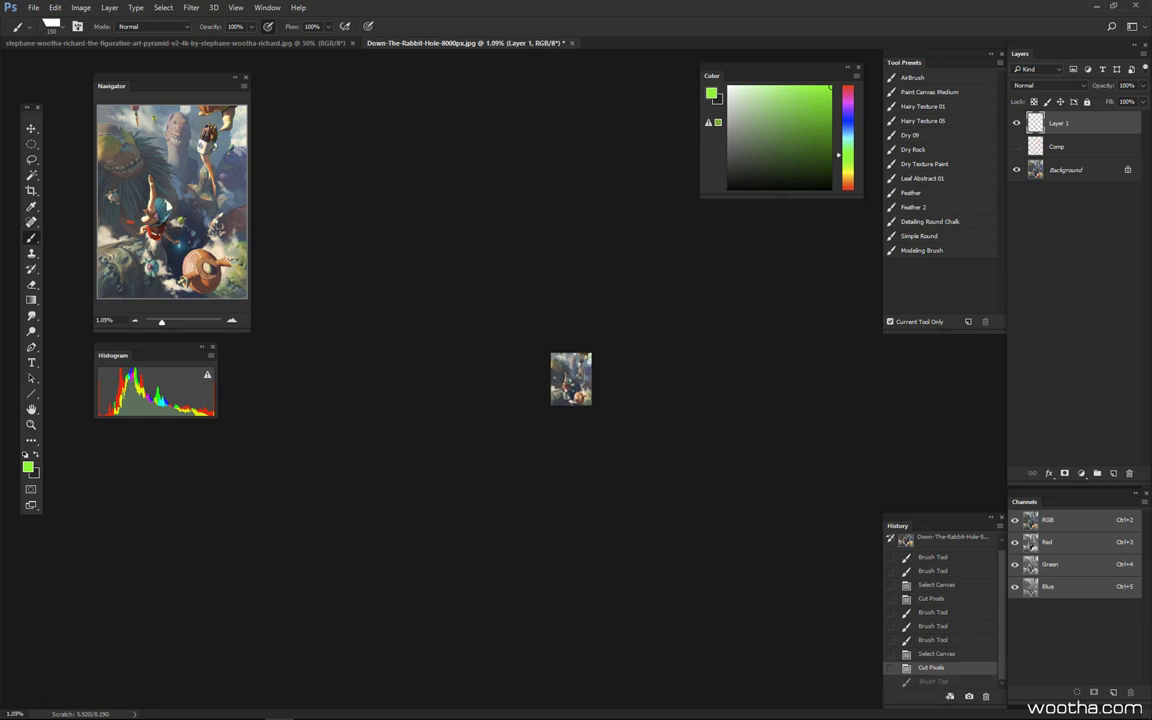
{"action": "key", "text": "ctrl+z"}
{"action": "key", "text": "ctrl+z"}
{"action": "key", "text": "ctrl+z"}
{"action": "key", "text": "ctrl+z"}
{"action": "left_click_drag", "start_coordinate": [585, 388], "coordinate": [680, 388], "text": "ctrl"}
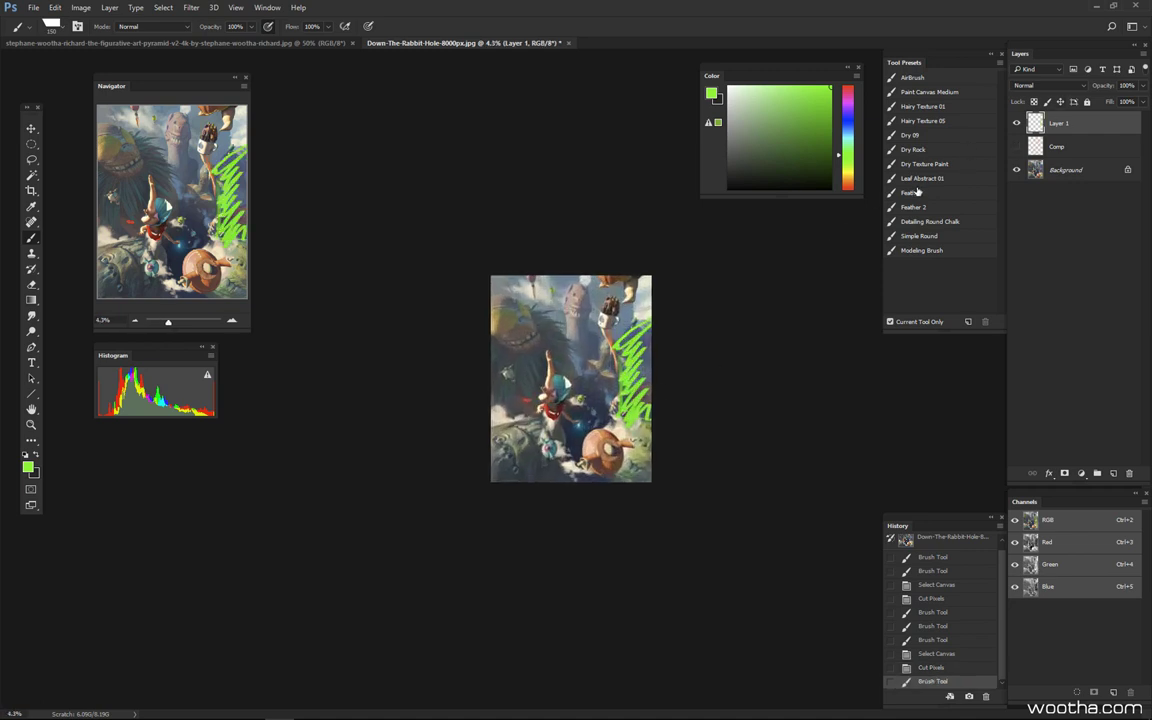
{"action": "key", "text": "ctrl+a"}
{"action": "key", "text": "ctrl+x"}
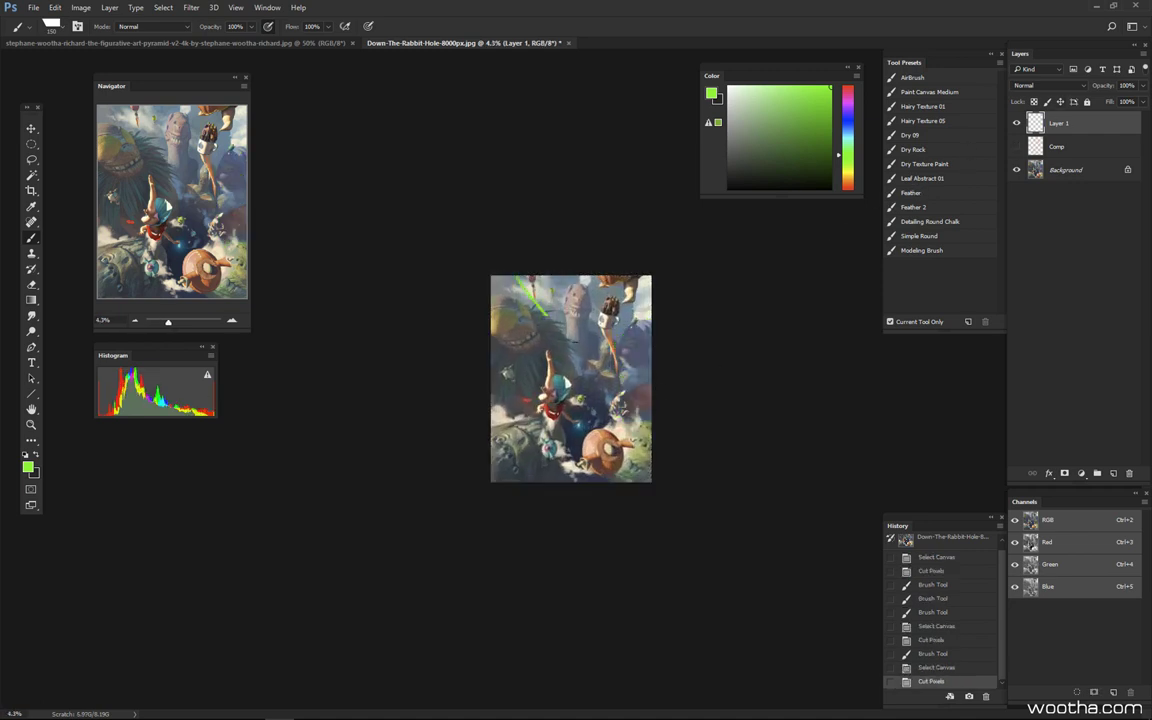
- Paint a green diagonal line from the painting's upper-left area toward its center and remove it
{"action": "left_click_drag", "start_coordinate": [465, 250], "coordinate": [582, 340]}
{"action": "left_click_drag", "start_coordinate": [632, 384], "coordinate": [545, 384], "text": "ctrl"}
{"action": "key", "text": "ctrl+a"}
{"action": "key", "text": "ctrl+x"}
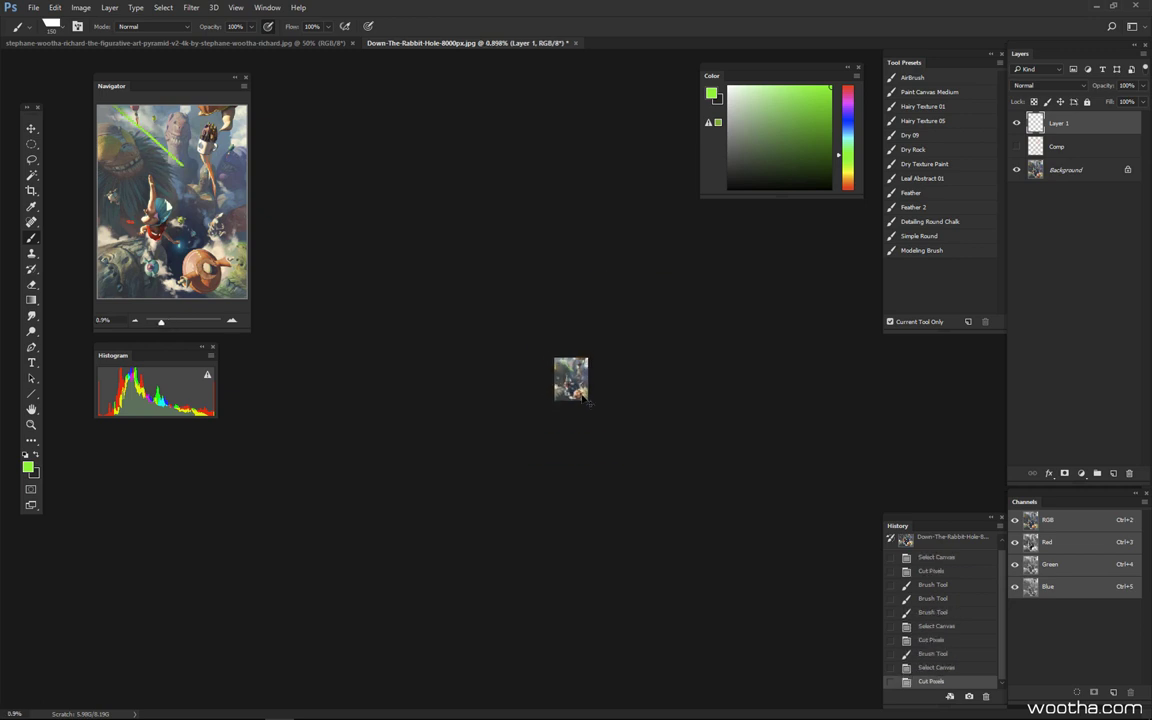
- Preview the painting in the Gray Gamma 2.2 proof with a green V marking its upper part, and return to full color
{"action": "key", "text": "ctrl+y"}
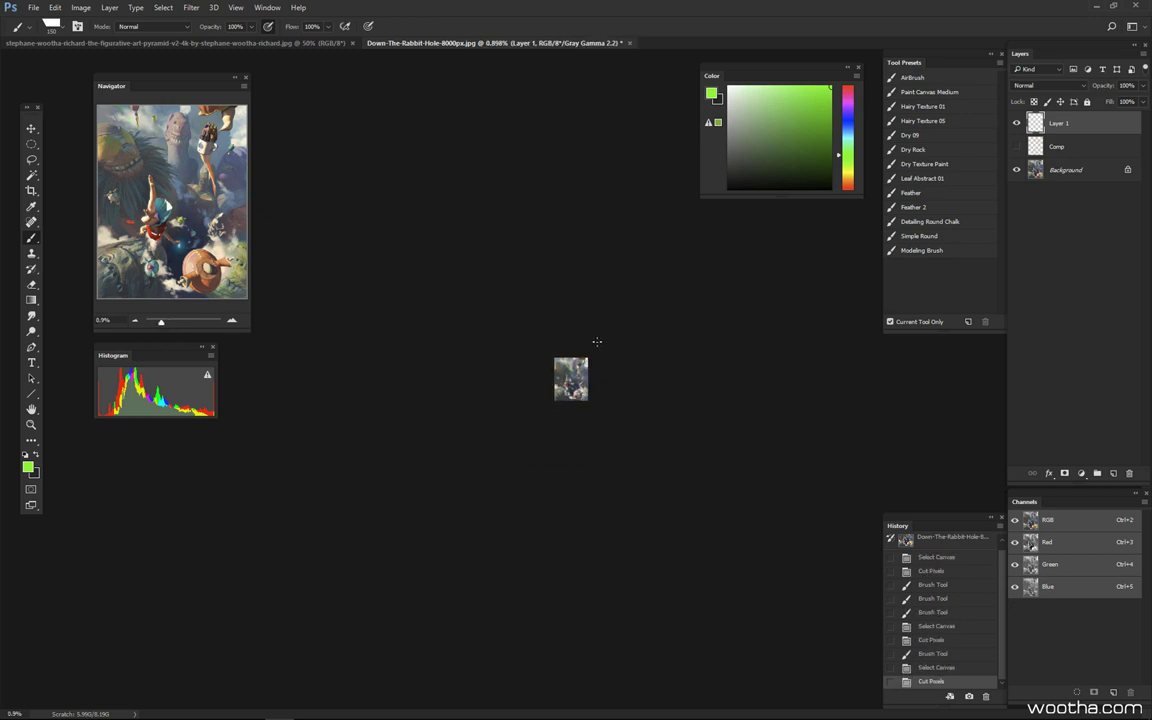
{"action": "scroll", "coordinate": [571, 381], "scroll_direction": "up", "scroll_amount": 2, "text": "alt"}
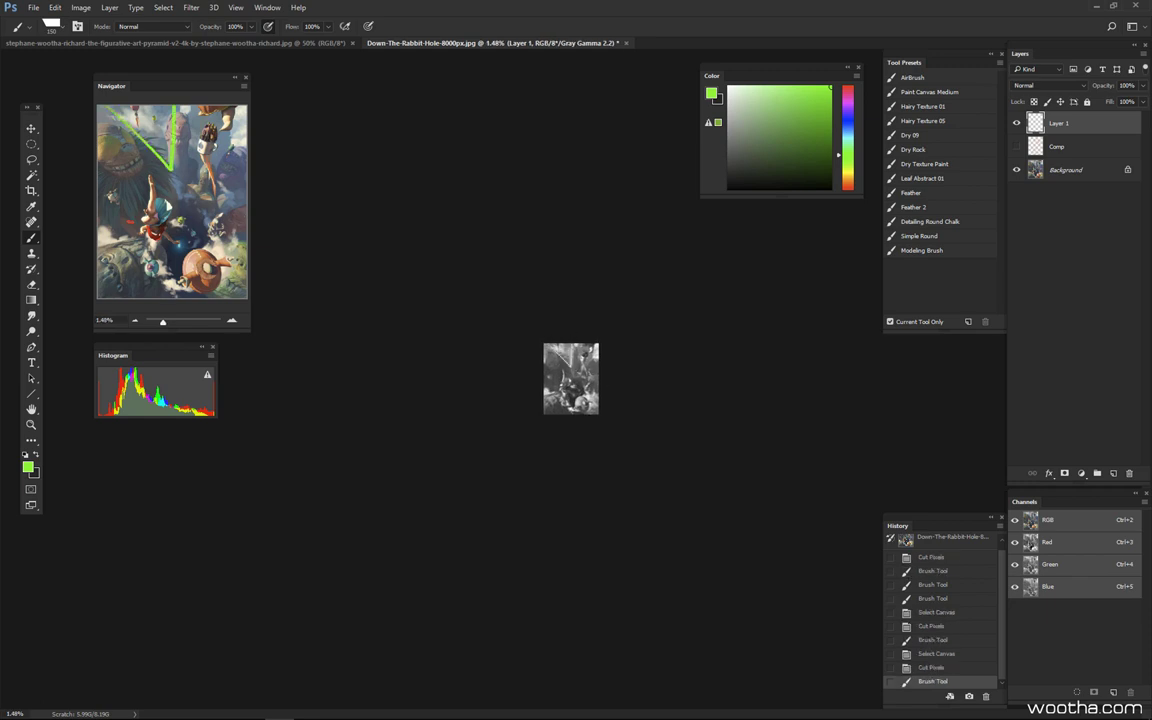
{"action": "key", "text": "ctrl+y"}
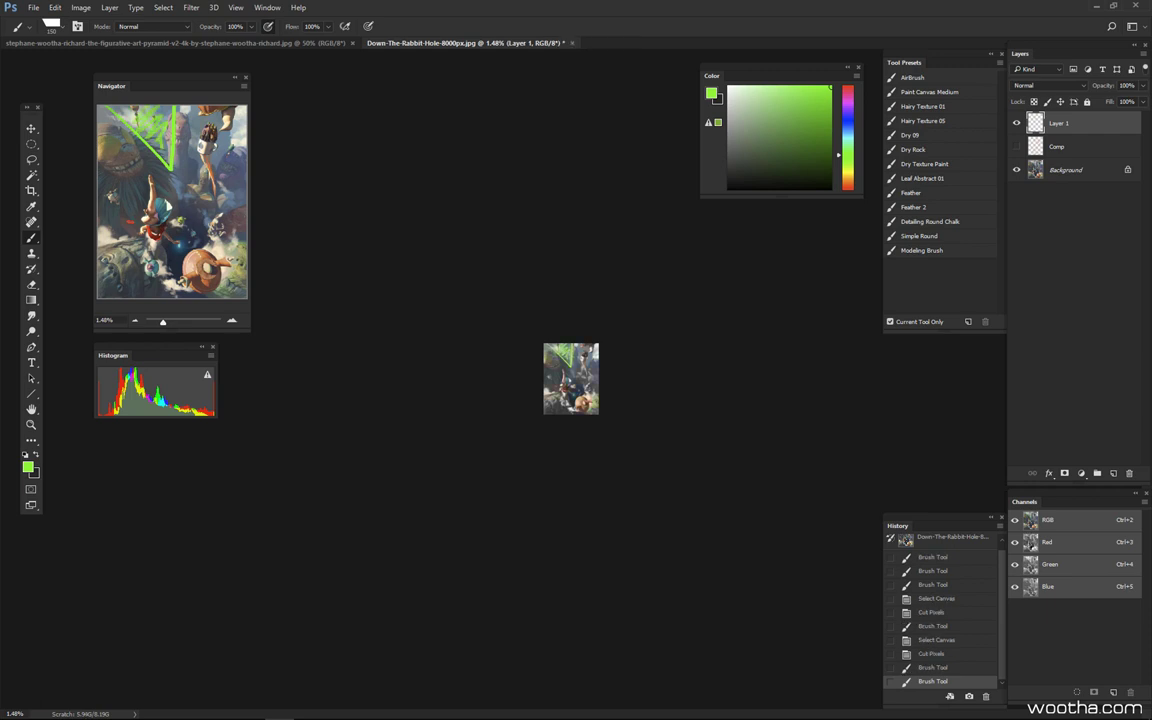
- Undo the green V-shaped mark across the top of the painting and review the unmarked picture at thumbnail size
{"action": "scroll", "coordinate": [640, 388], "scroll_direction": "up", "scroll_amount": 3, "text": "alt"}
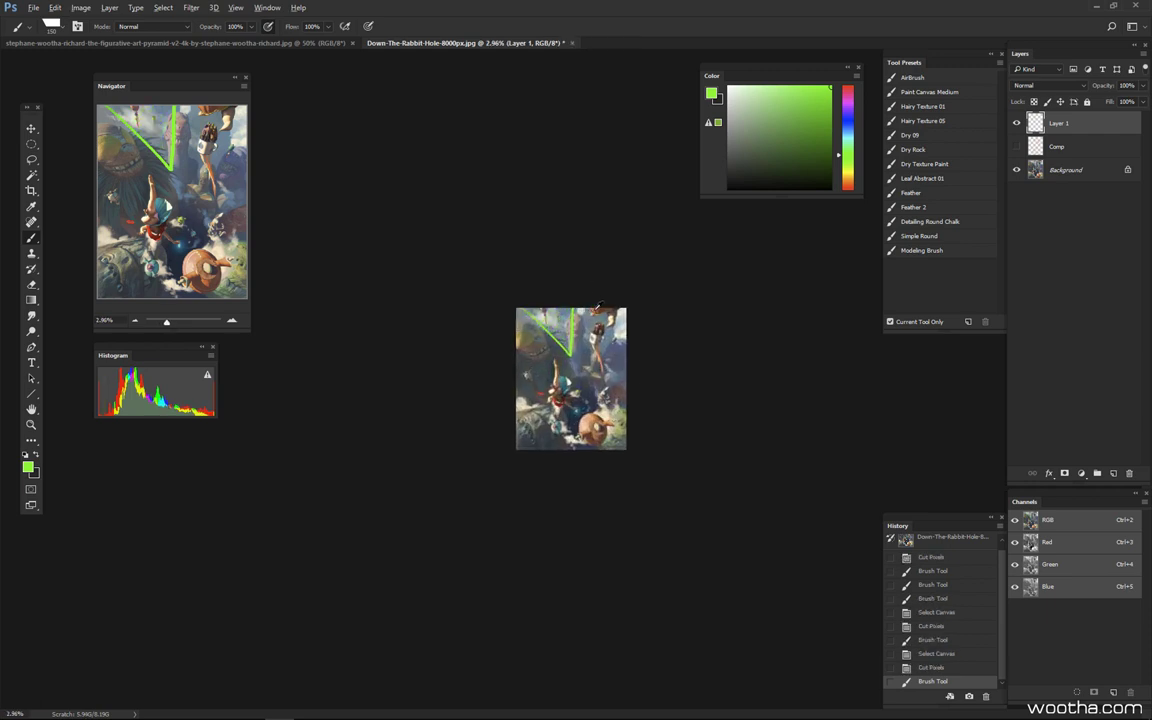
{"action": "key", "text": "ctrl+z"}
{"action": "scroll", "coordinate": [617, 347], "scroll_direction": "down", "scroll_amount": 1, "text": "alt"}
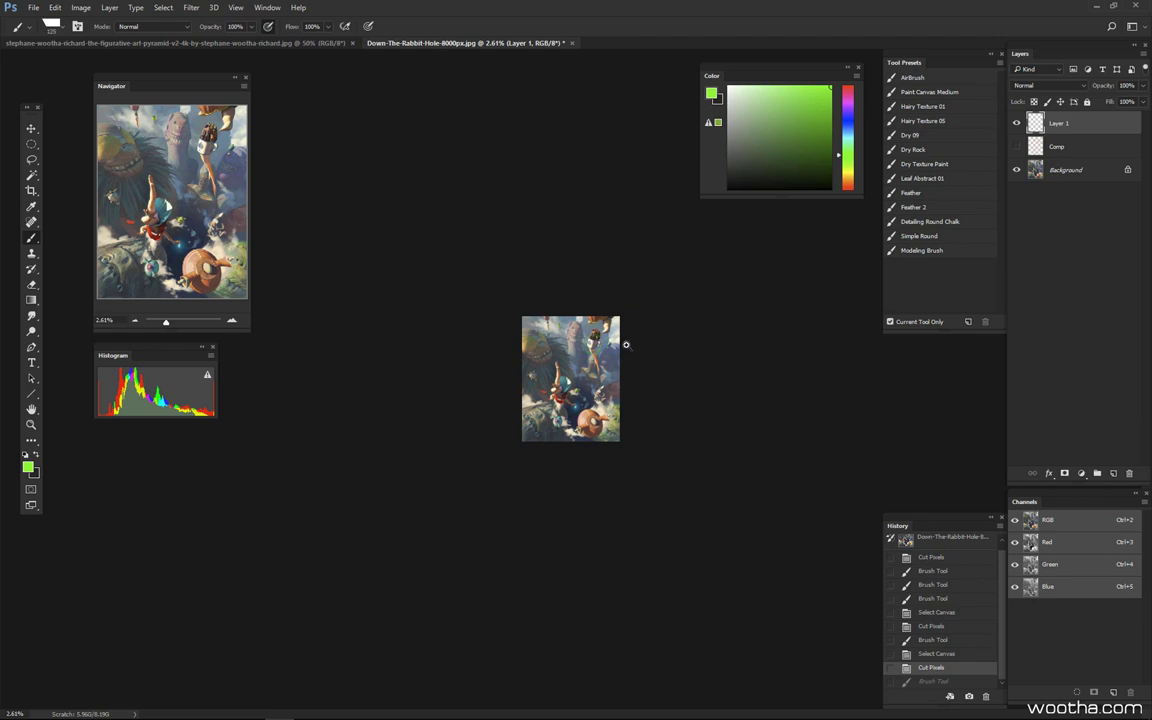
{"action": "scroll", "coordinate": [575, 371], "scroll_direction": "down", "scroll_amount": 5, "text": "alt"}
{"action": "scroll", "coordinate": [590, 370], "scroll_direction": "up", "scroll_amount": 2, "text": "alt"}
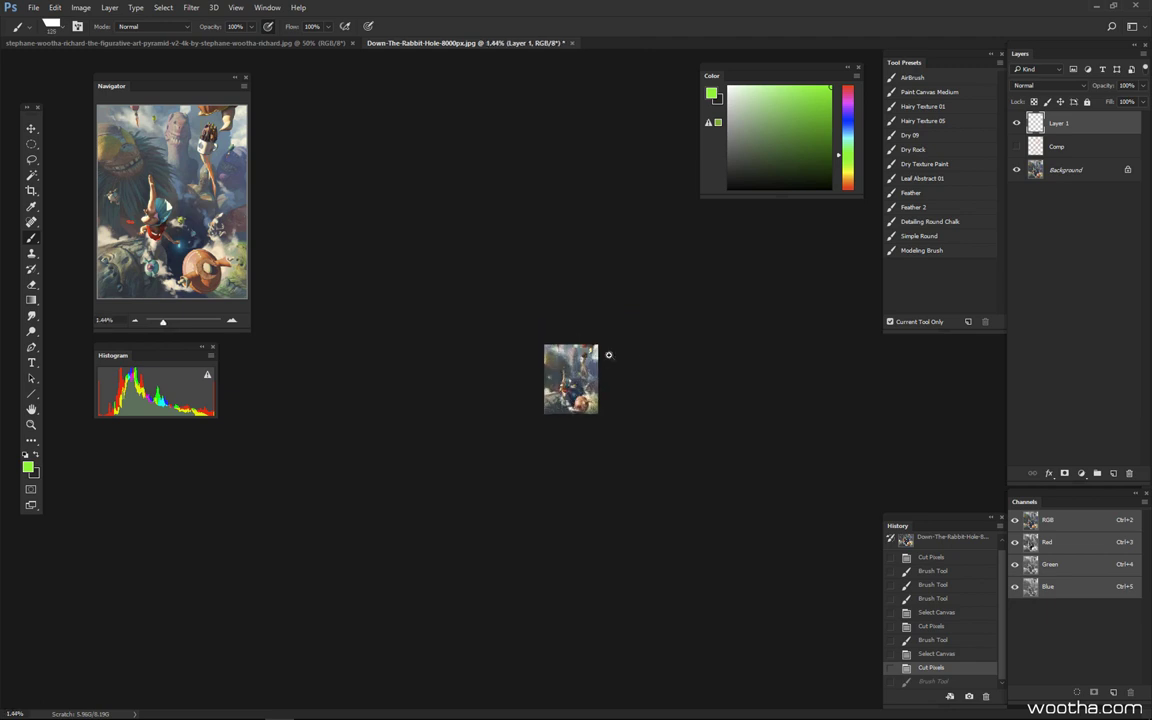
- Paint a green stroke along the teacup's orange trail and compare the thumbnail-sized painting with and without it
{"action": "scroll", "coordinate": [586, 368], "scroll_direction": "down", "scroll_amount": 3, "text": "alt"}
{"action": "scroll", "coordinate": [584, 368], "scroll_direction": "up", "scroll_amount": 4, "text": "alt"}
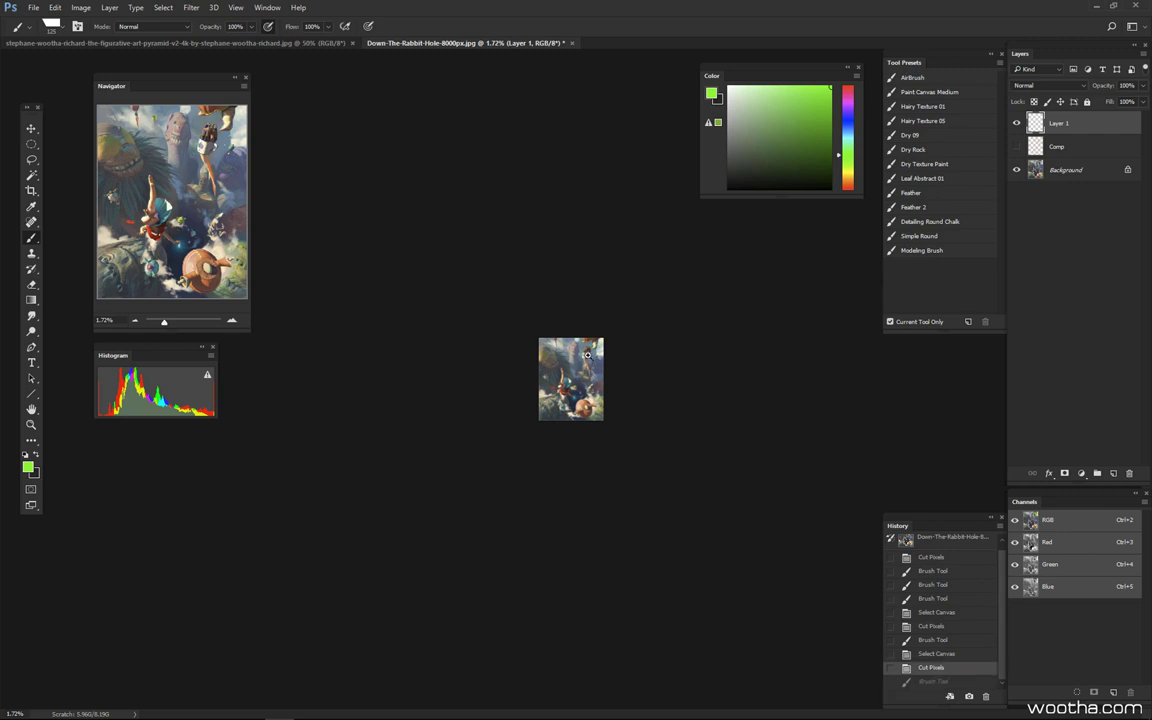
{"action": "left_click", "coordinate": [594, 338]}
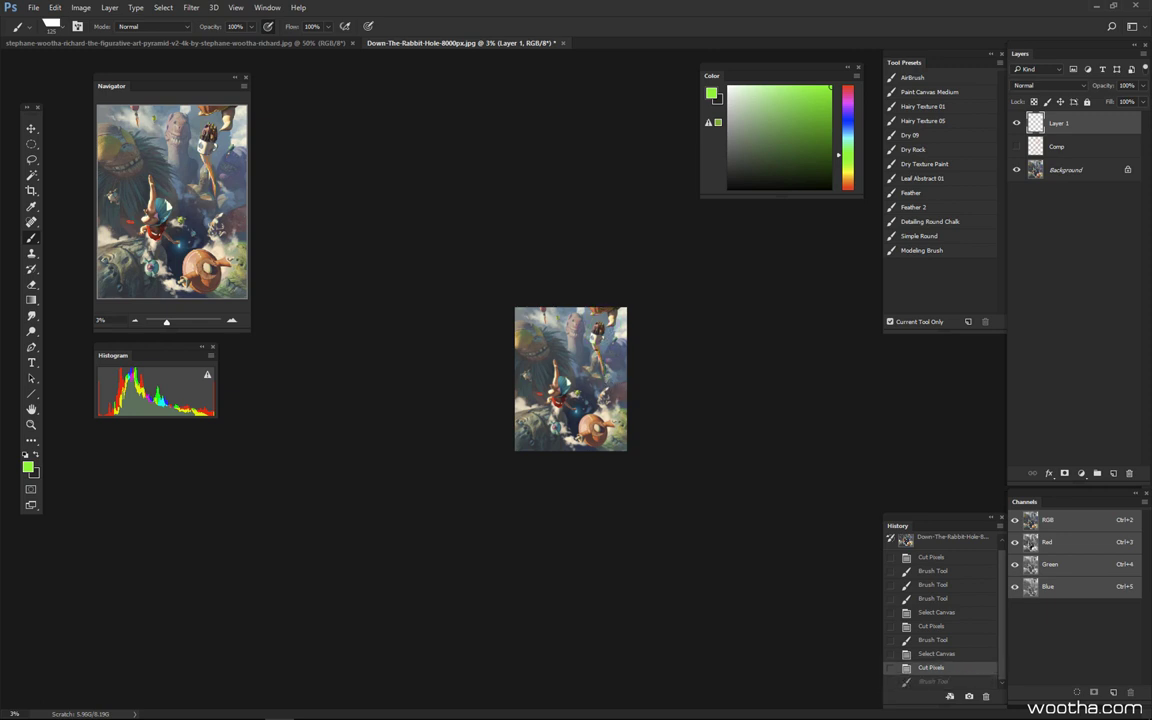
{"action": "key", "text": "ctrl+z"}
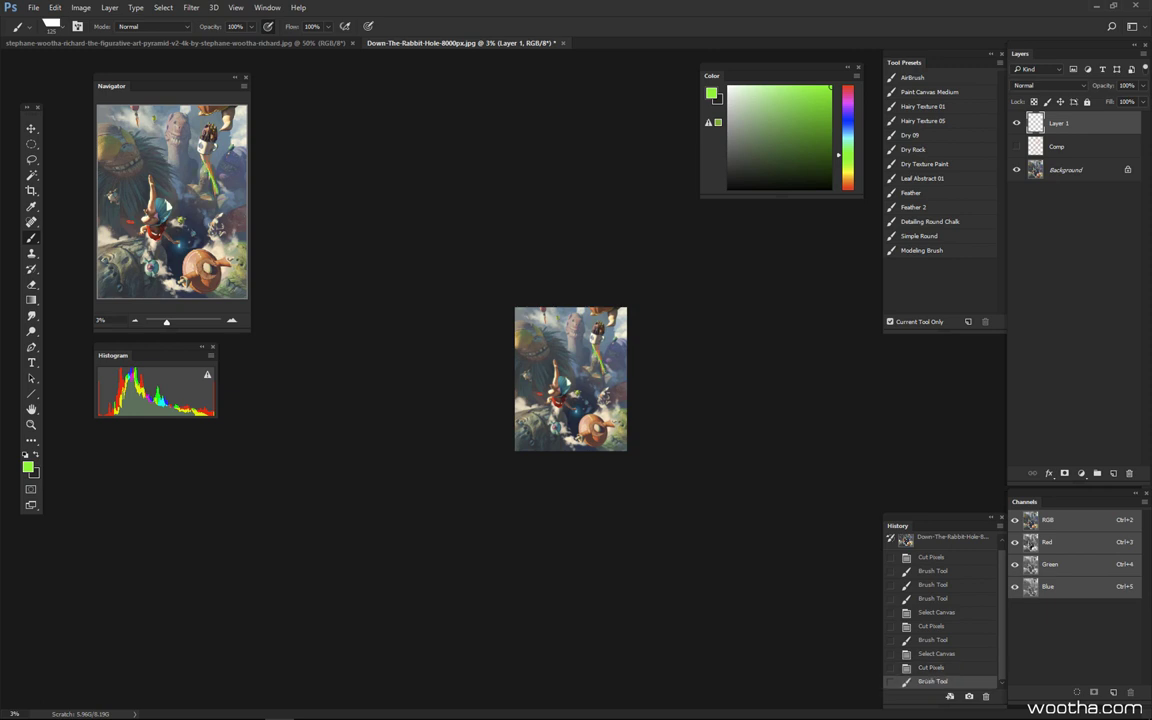
{"action": "key", "text": "ctrl+z"}
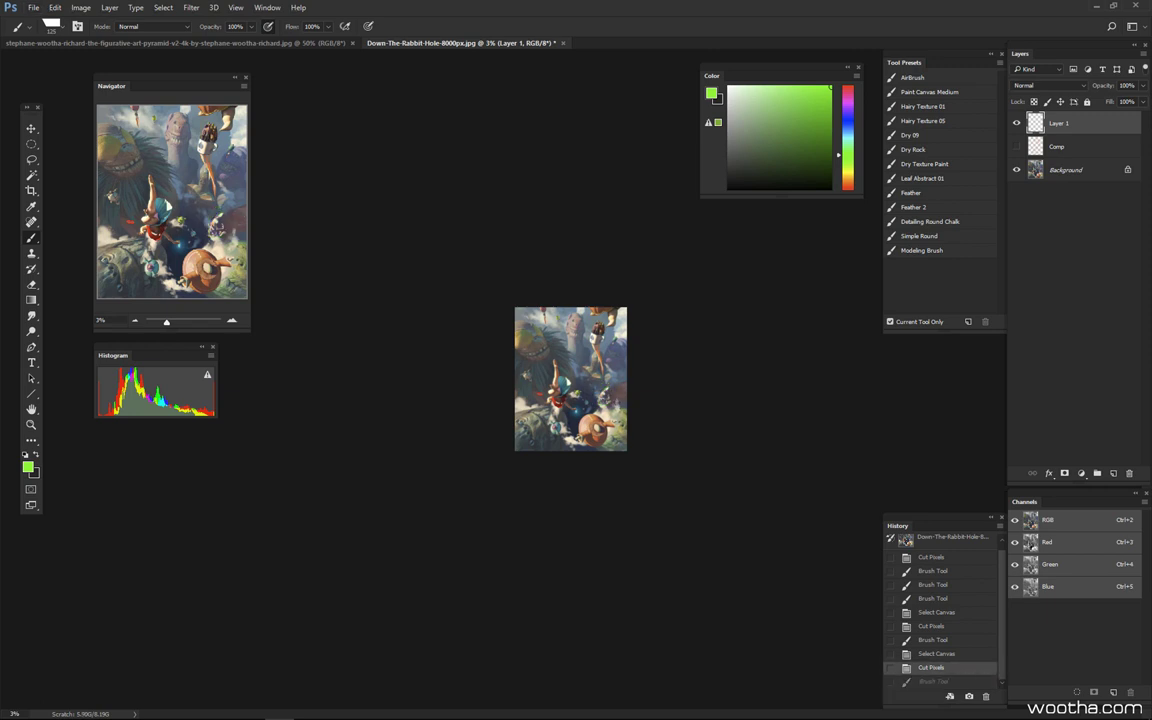
{"action": "key", "text": "ctrl+z"}
- Try green strokes on both sides of the painting, scribble over the beard beside the girl's raised leg, and undo the marks
{"action": "left_click_drag", "start_coordinate": [586, 380], "coordinate": [633, 383]}
{"action": "key", "text": "ctrl+z"}
{"action": "left_click_drag", "start_coordinate": [516, 372], "coordinate": [552, 312]}
{"action": "key", "text": "ctrl+z"}
{"action": "mouse_move", "coordinate": [534, 376]}
{"action": "left_mouse_down"}
{"action": "mouse_move", "coordinate": [550, 369]}
{"action": "mouse_move", "coordinate": [550, 380]}
{"action": "left_mouse_up"}
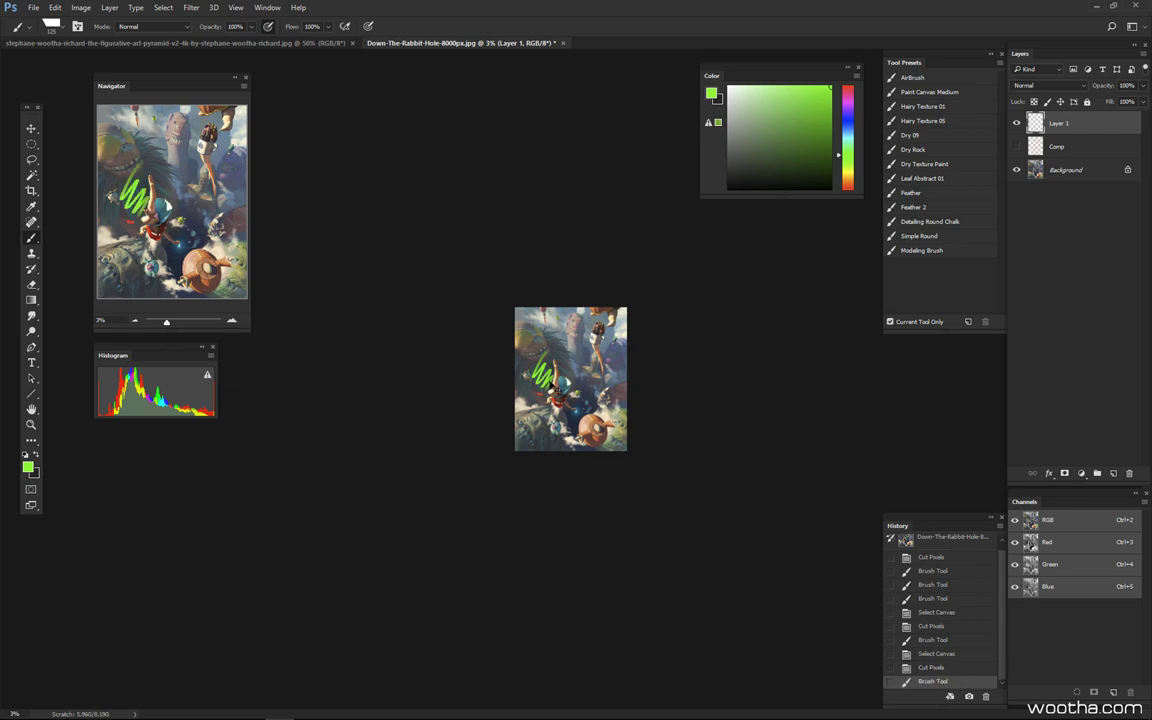
{"action": "key", "text": "ctrl+z"}
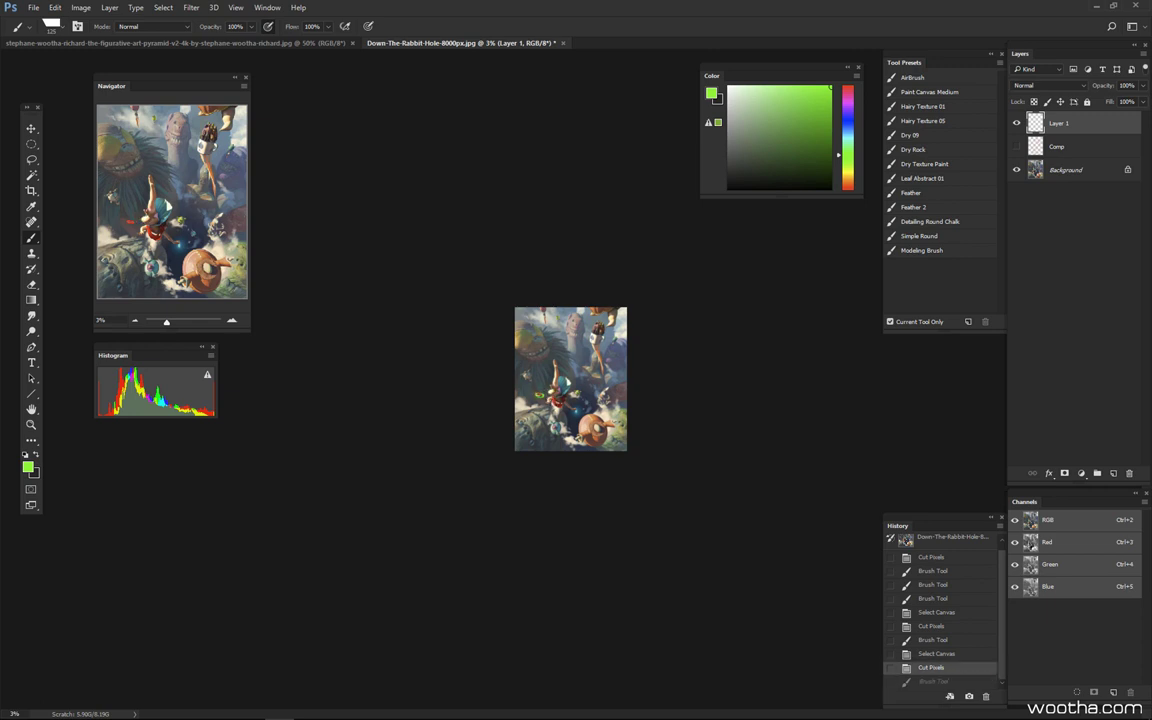
- Outline a green triangle between the girl's raised leg and the painting's left edge, and undo it
{"action": "mouse_move", "coordinate": [536, 373]}
{"action": "left_mouse_down"}
{"action": "mouse_move", "coordinate": [516, 394]}
{"action": "mouse_move", "coordinate": [557, 363]}
{"action": "mouse_move", "coordinate": [516, 392]}
{"action": "mouse_move", "coordinate": [505, 355]}
{"action": "mouse_move", "coordinate": [535, 350]}
{"action": "left_mouse_up"}
{"action": "key", "text": "ctrl+z"}
{"action": "scroll", "coordinate": [505, 355], "scroll_direction": "down", "scroll_amount": 4, "text": "alt"}
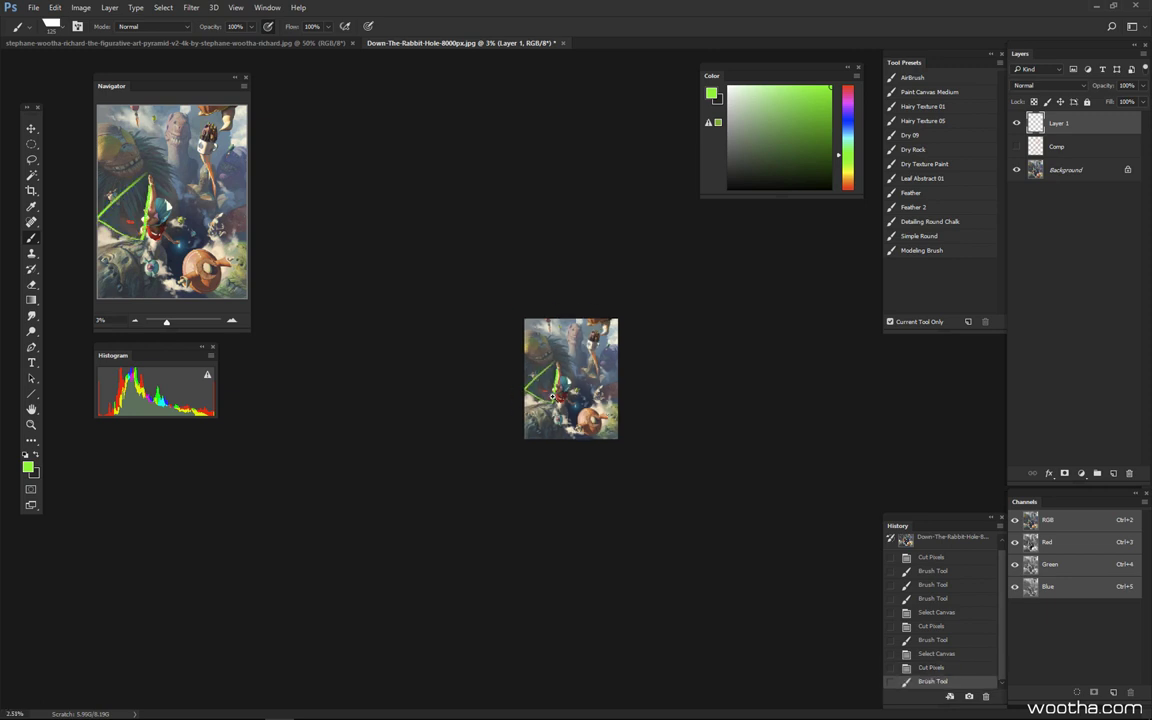
{"action": "key", "text": "ctrl+z"}
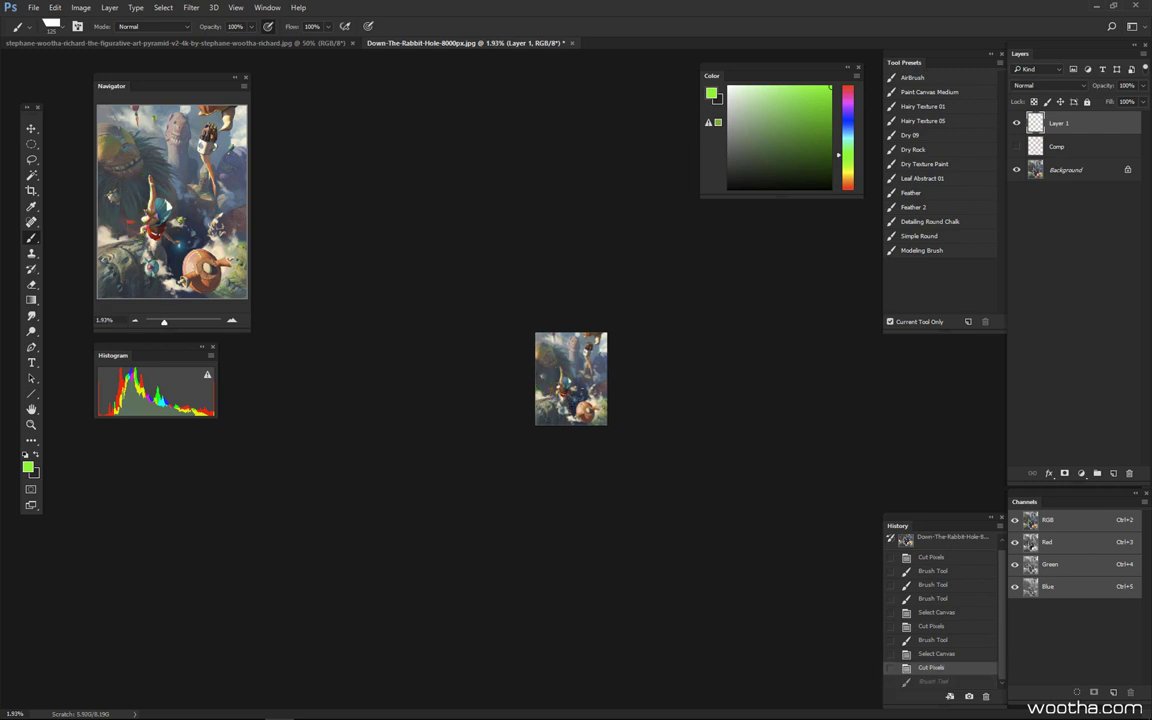
- Sample the dark blue background above the small green figure and paint matching strokes over it on Layer 1
{"action": "scroll", "coordinate": [520, 362], "scroll_direction": "up", "scroll_amount": 3, "text": "alt"}
{"action": "scroll", "coordinate": [680, 377], "scroll_direction": "up", "scroll_amount": 3, "text": "alt"}
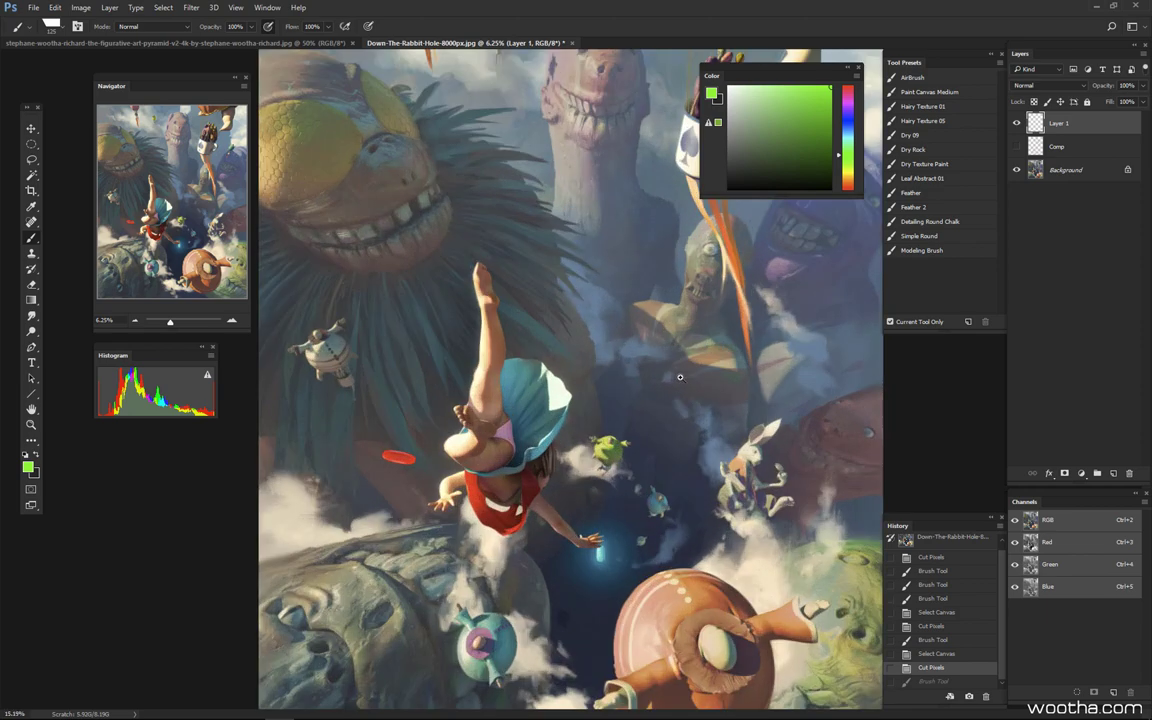
{"action": "scroll", "coordinate": [680, 377], "scroll_direction": "up", "scroll_amount": 6, "text": "alt"}
{"action": "left_click_drag", "start_coordinate": [470, 432], "coordinate": [805, 447]}
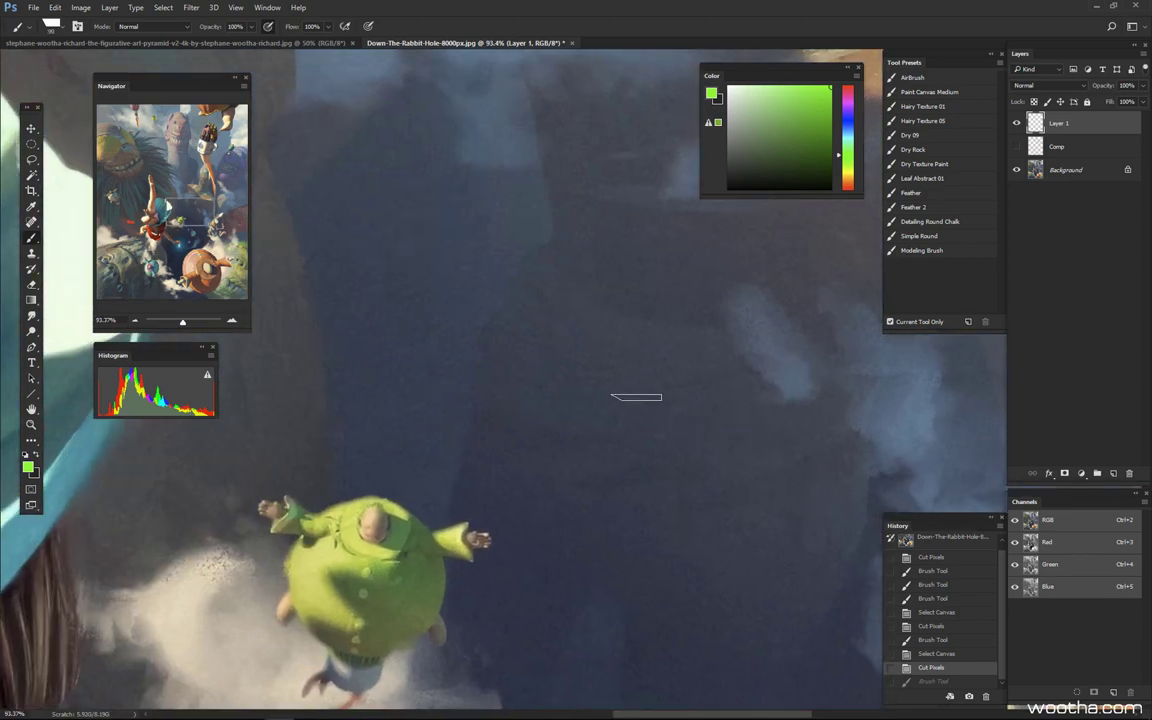
{"action": "left_click", "coordinate": [596, 305], "text": "alt"}
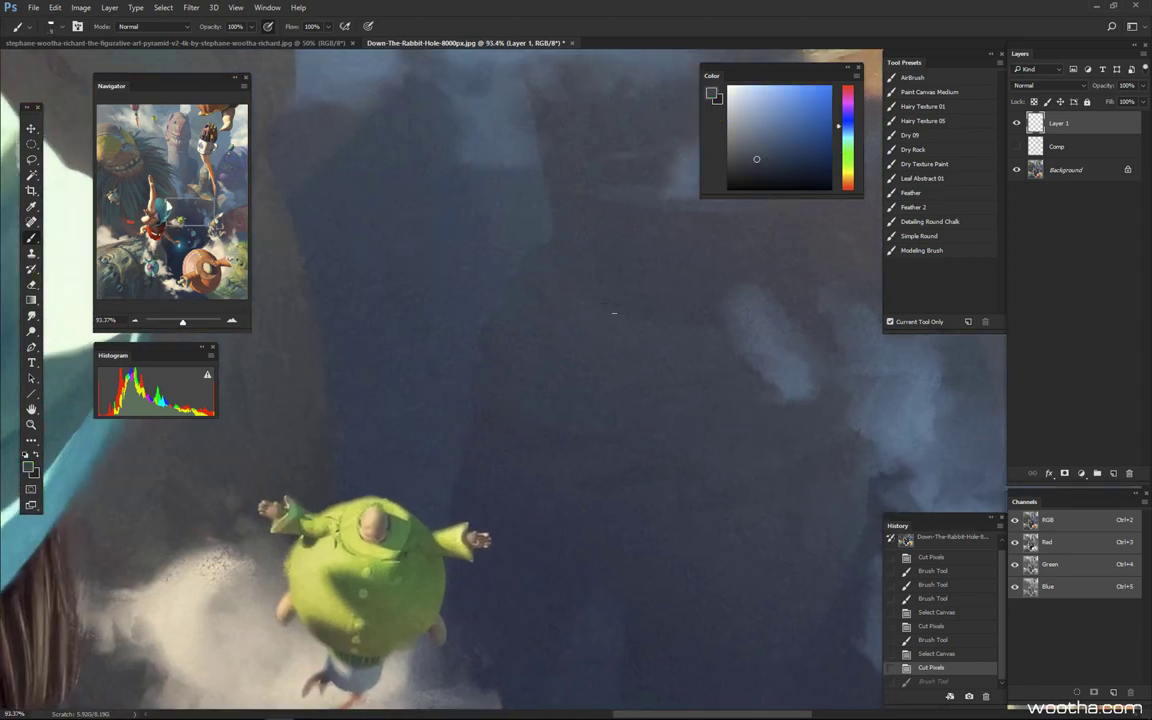
{"action": "left_click_drag", "start_coordinate": [629, 323], "coordinate": [653, 327]}
{"action": "key", "text": "ctrl+z"}
{"action": "left_click", "coordinate": [655, 327], "text": "alt"}
{"action": "left_click_drag", "start_coordinate": [766, 324], "coordinate": [753, 319]}
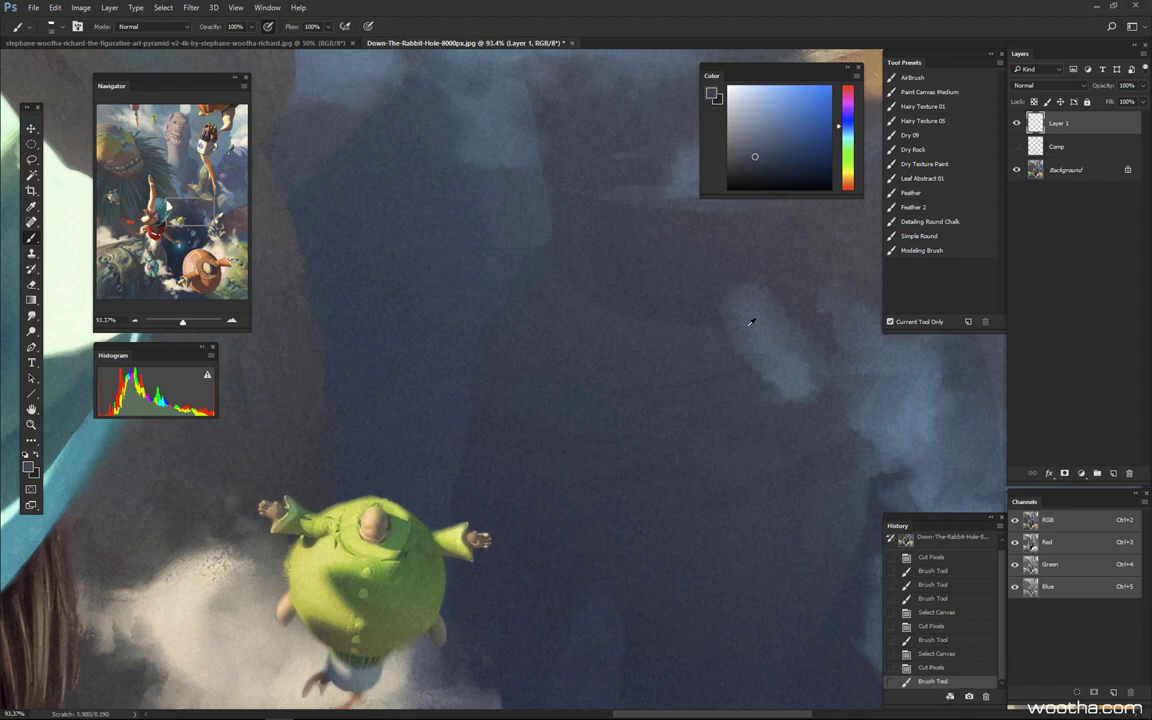
- Enlarge the brush, resample nearby blue-grey tones, and paint over the faint edges in the dark background above the green figure
{"action": "left_click", "coordinate": [751, 319], "text": "alt"}
{"action": "key", "text": "bracketright"}
{"action": "key", "text": "bracketright"}
{"action": "mouse_move", "coordinate": [670, 310]}
{"action": "left_mouse_down"}
{"action": "mouse_move", "coordinate": [680, 318]}
{"action": "mouse_move", "coordinate": [623, 337]}
{"action": "mouse_move", "coordinate": [668, 301]}
{"action": "left_mouse_up"}
{"action": "key", "text": "ctrl+z"}
{"action": "left_click", "coordinate": [671, 323], "text": "alt"}
{"action": "mouse_move", "coordinate": [651, 277]}
{"action": "left_mouse_down"}
{"action": "mouse_move", "coordinate": [697, 308]}
{"action": "mouse_move", "coordinate": [662, 290]}
{"action": "mouse_move", "coordinate": [680, 290]}
{"action": "left_mouse_up"}
{"action": "left_click", "coordinate": [672, 289], "text": "alt"}
{"action": "key", "text": "bracketleft"}
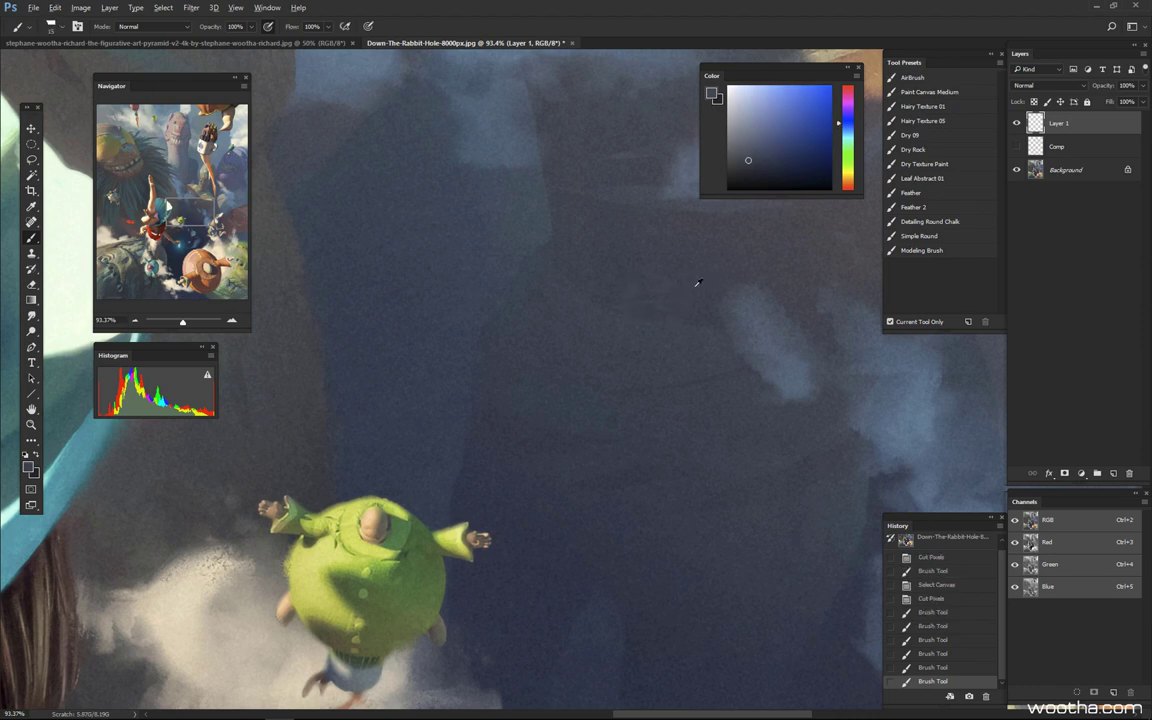
- Blend the remaining tonal transitions in the dark background above the green figure with short strokes of resampled local colors
{"action": "left_click", "coordinate": [696, 284], "text": "alt"}
{"action": "left_click", "coordinate": [649, 288]}
{"action": "left_click", "coordinate": [630, 275], "text": "alt"}
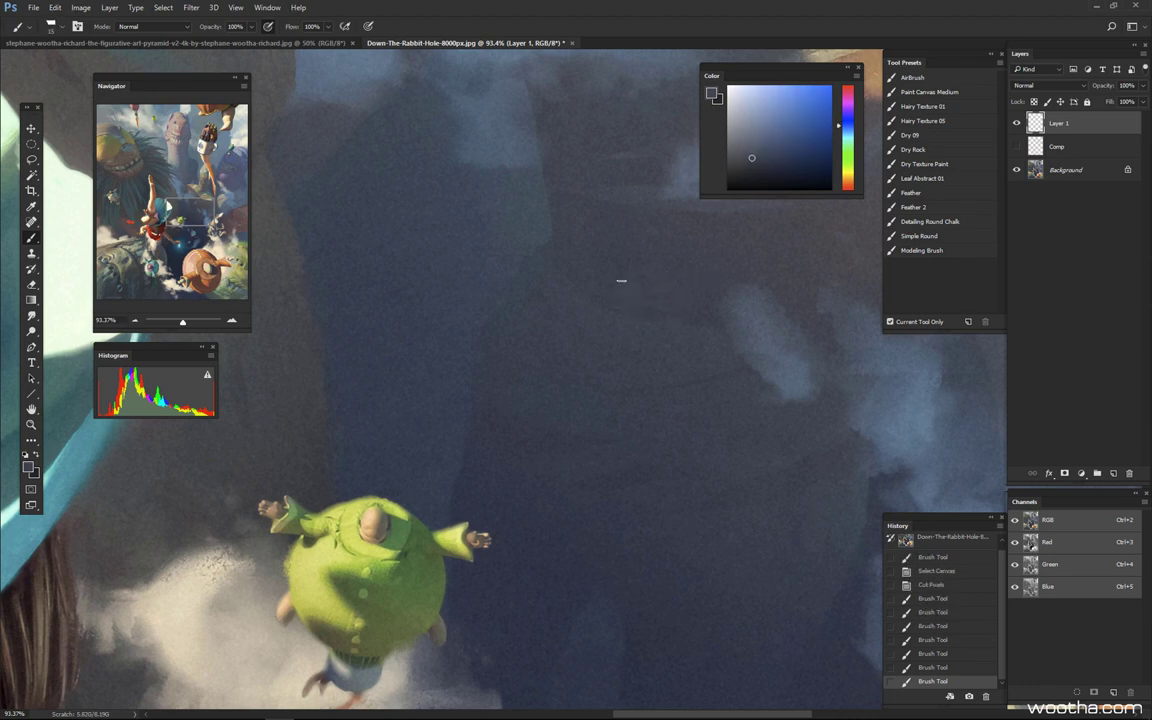
{"action": "left_click", "coordinate": [621, 281]}
{"action": "left_click", "coordinate": [595, 312], "text": "alt"}
{"action": "left_click_drag", "start_coordinate": [595, 312], "coordinate": [666, 293]}
{"action": "left_click", "coordinate": [692, 263], "text": "alt"}
{"action": "left_click_drag", "start_coordinate": [753, 311], "coordinate": [640, 311], "text": "ctrl"}
{"action": "mouse_move", "coordinate": [740, 258]}
{"action": "left_mouse_down"}
{"action": "mouse_move", "coordinate": [631, 343]}
{"action": "mouse_move", "coordinate": [600, 343]}
{"action": "left_mouse_up"}
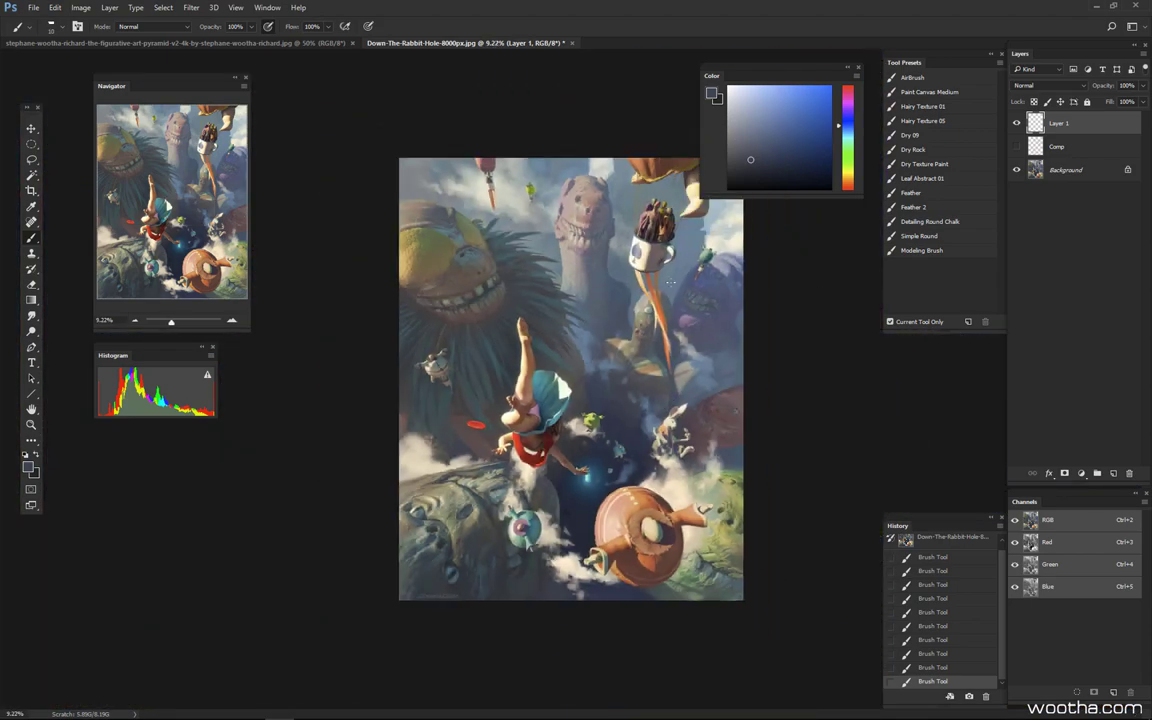
- Clear all the background retouching strokes from Layer 1
{"action": "scroll", "coordinate": [567, 362], "scroll_direction": "up", "scroll_amount": 2, "text": "alt"}
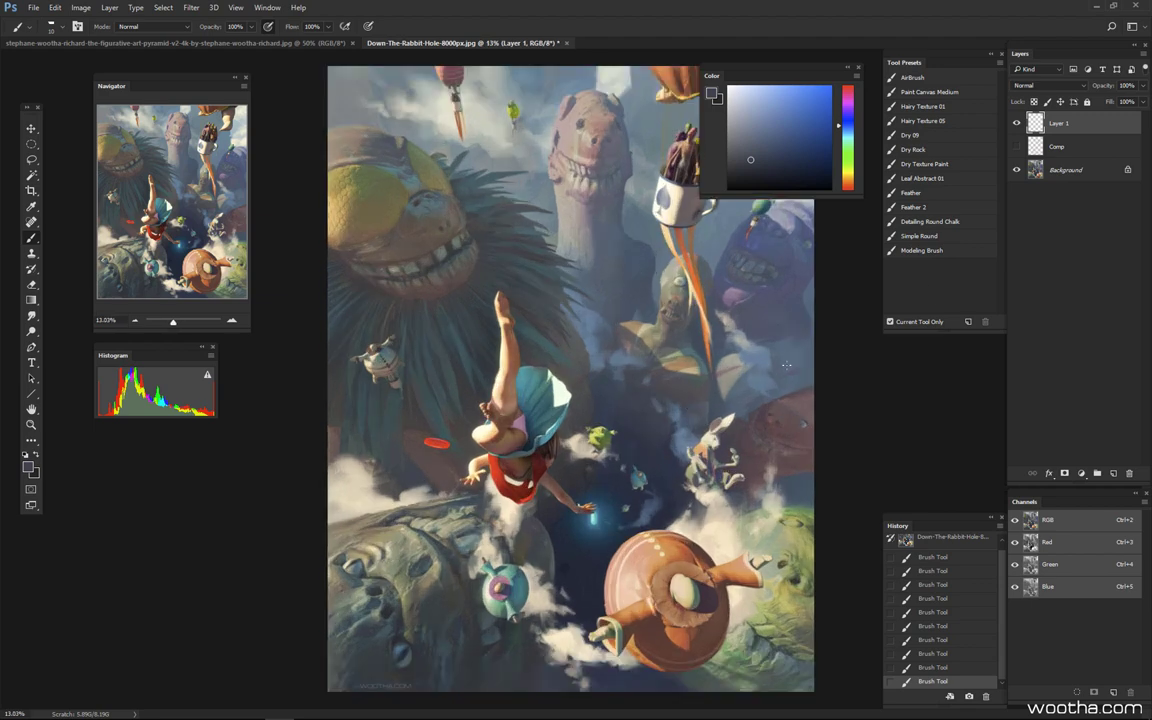
{"action": "key", "text": "ctrl+a"}
{"action": "key", "text": "ctrl+x"}
- Examine the soft dark background between the girl and the rabbit close up, and compare it with the whole painting
{"action": "scroll", "coordinate": [653, 369], "scroll_direction": "up", "scroll_amount": 6, "text": "alt"}
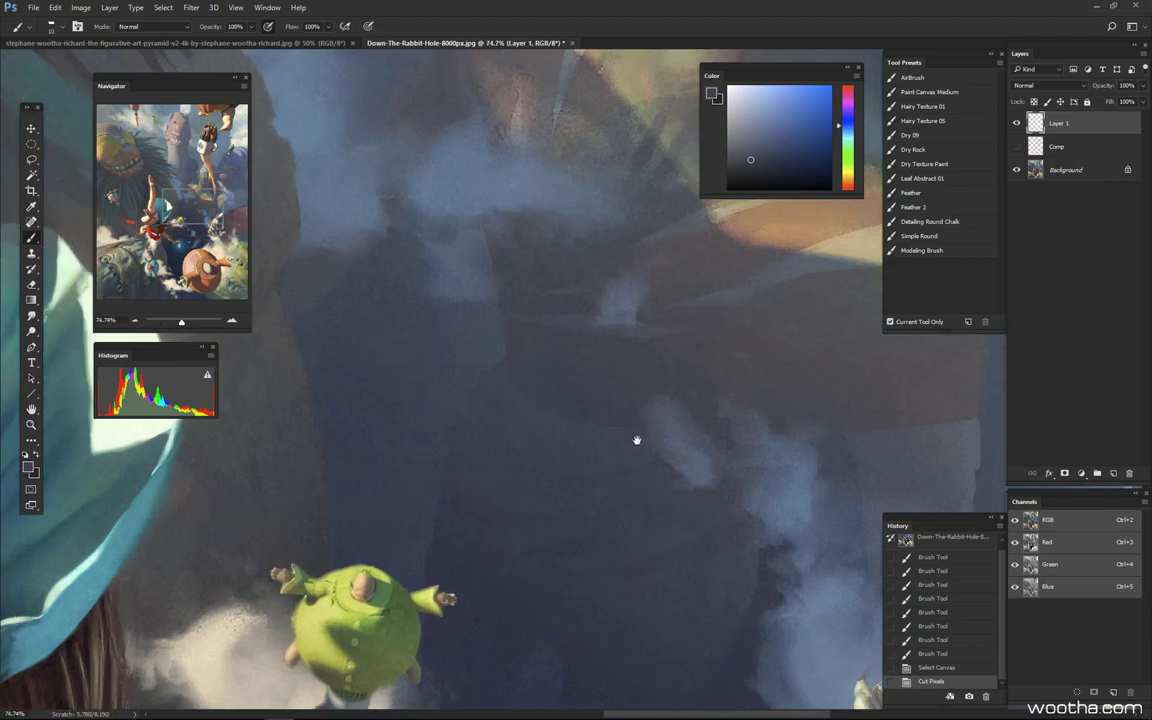
{"action": "left_click_drag", "start_coordinate": [636, 440], "coordinate": [622, 437]}
{"action": "scroll", "coordinate": [764, 368], "scroll_direction": "up", "scroll_amount": 6, "text": "alt"}
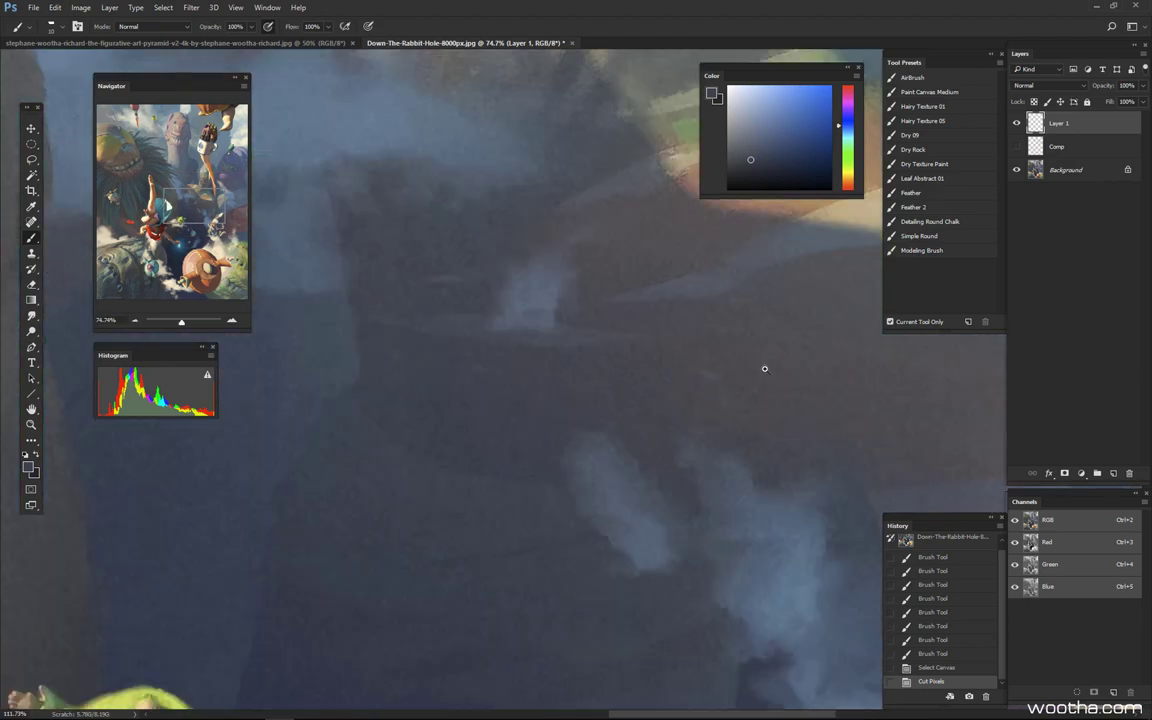
{"action": "scroll", "coordinate": [718, 374], "scroll_direction": "down", "scroll_amount": 2, "text": "alt"}
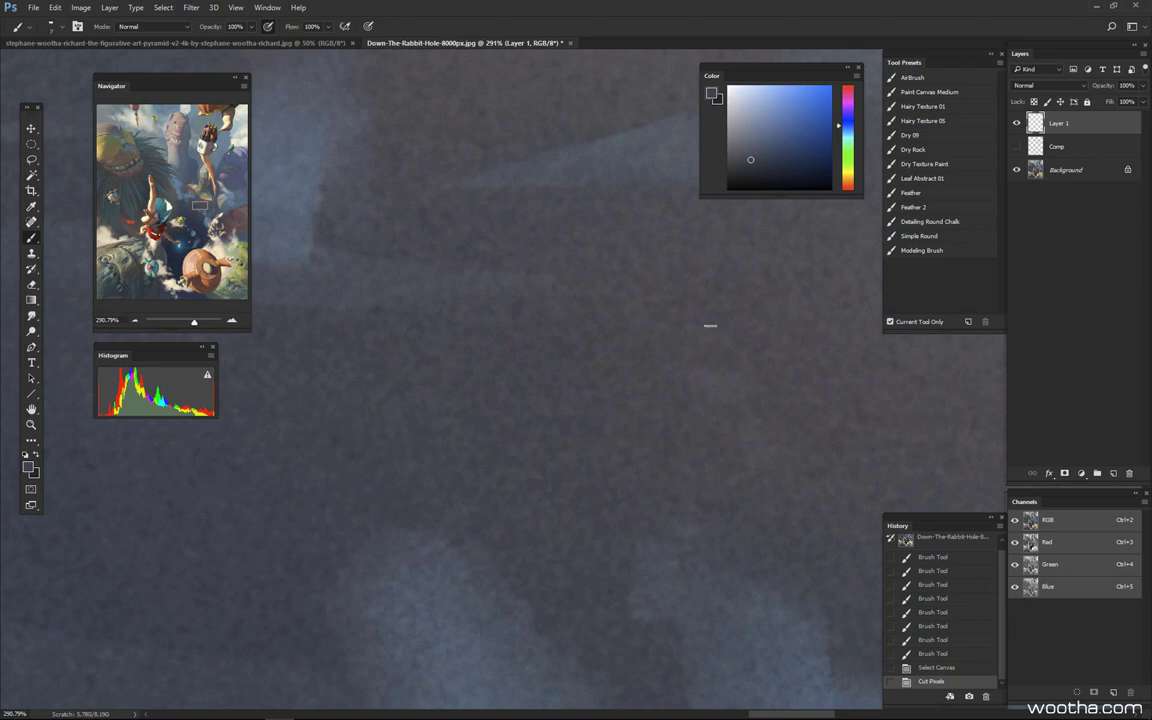
{"action": "left_click_drag", "start_coordinate": [736, 388], "coordinate": [645, 404]}
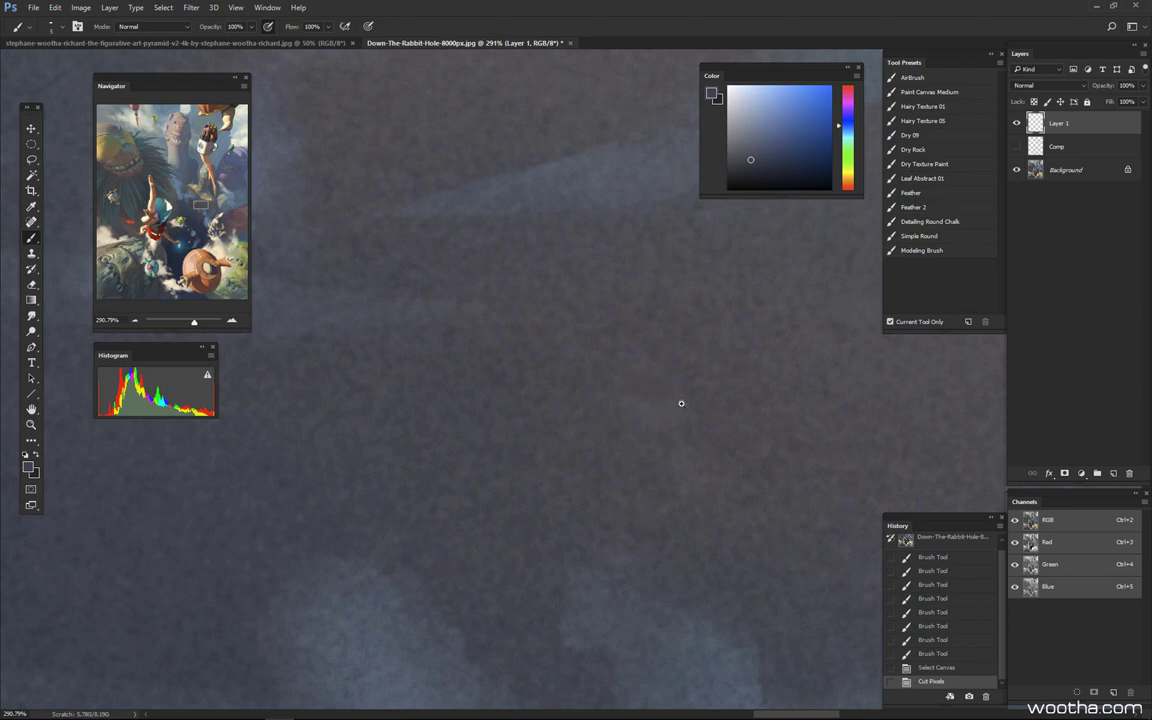
{"action": "left_click_drag", "start_coordinate": [692, 396], "coordinate": [650, 396], "text": "ctrl"}
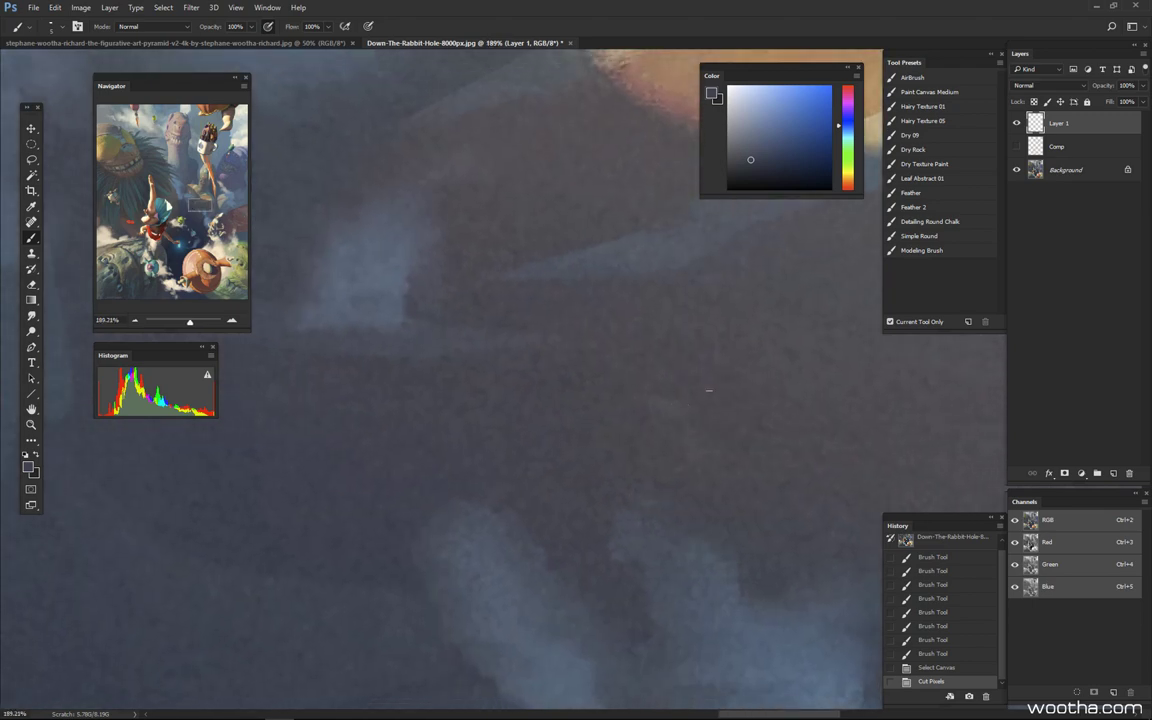
{"action": "scroll", "coordinate": [703, 399], "scroll_direction": "down", "scroll_amount": 6, "text": "alt"}
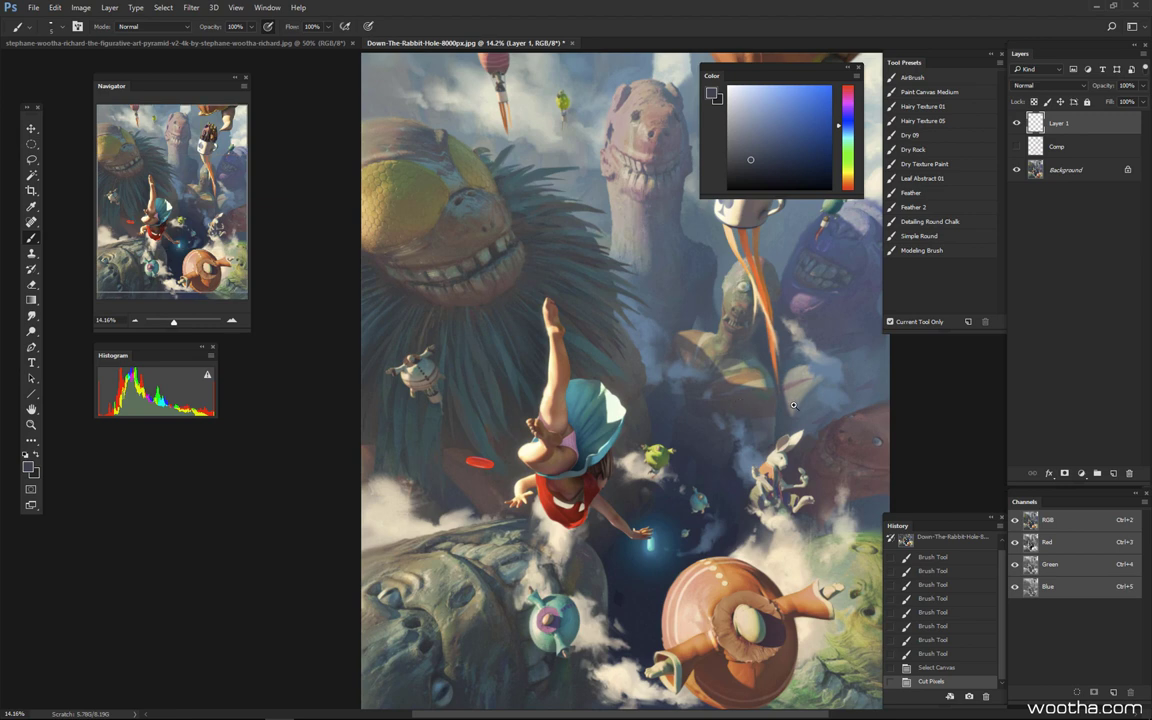
{"action": "scroll", "coordinate": [740, 401], "scroll_direction": "down", "scroll_amount": 2, "text": "alt"}
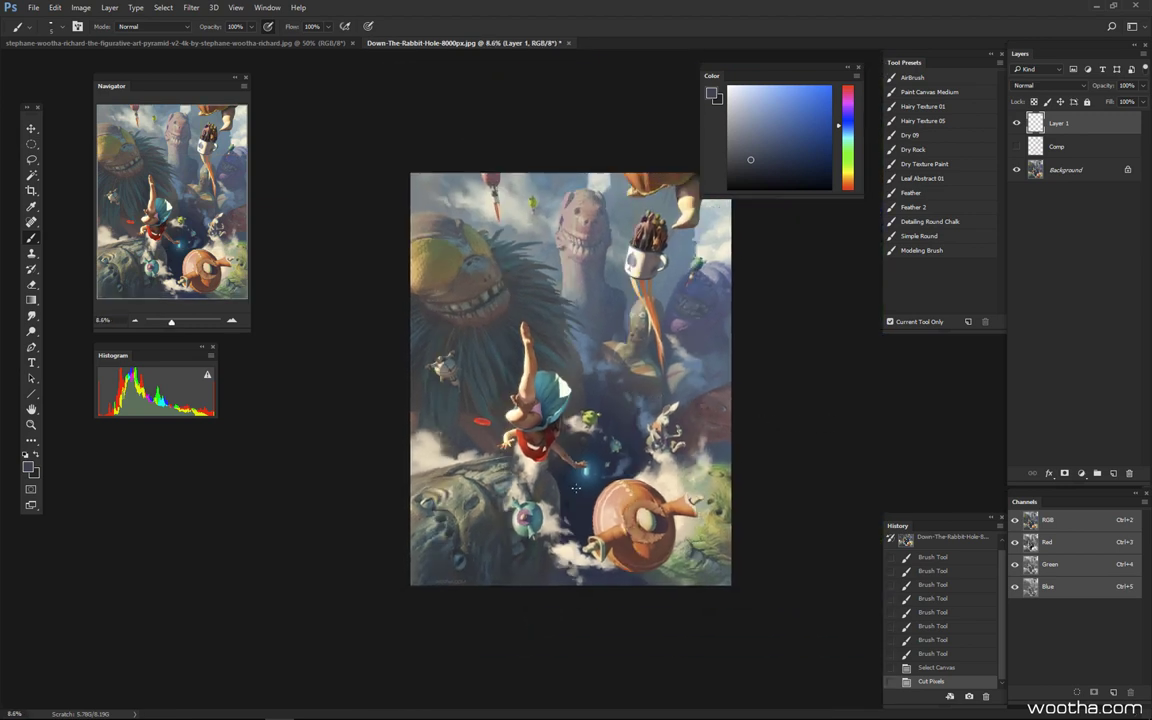
{"action": "scroll", "coordinate": [576, 488], "scroll_direction": "up", "scroll_amount": 2, "text": "alt"}
{"action": "scroll", "coordinate": [594, 504], "scroll_direction": "down", "scroll_amount": 2, "text": "alt"}
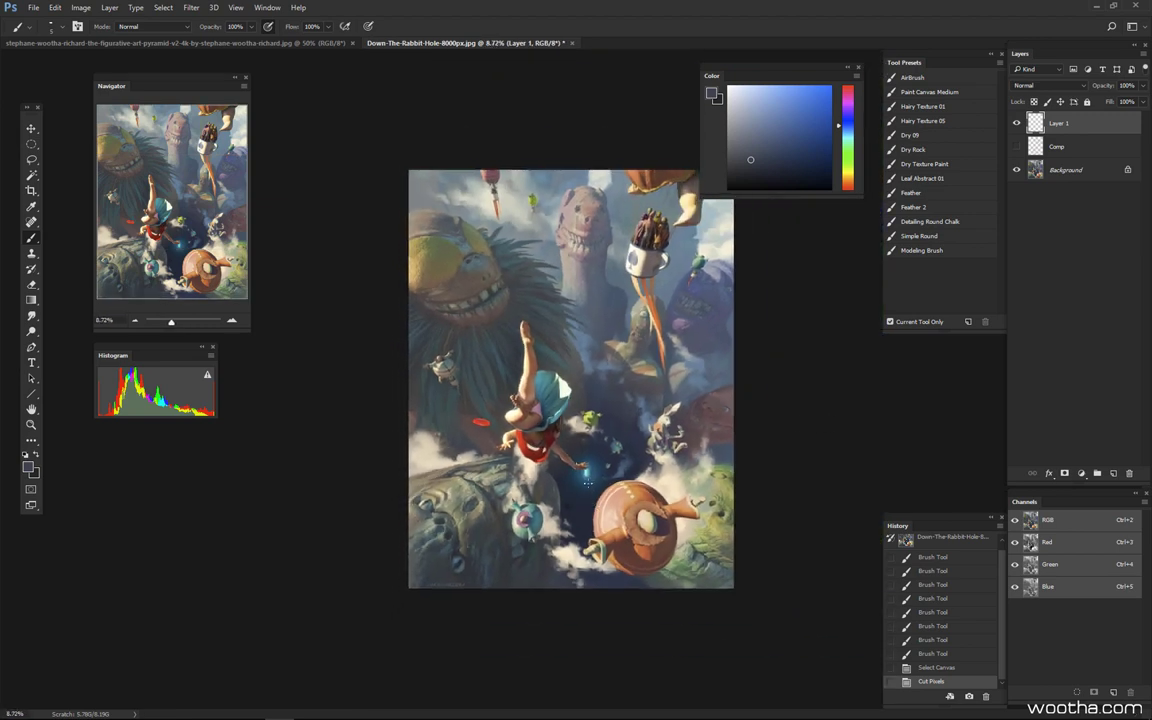
- Sample the yellow-green beside the orange teapot and paint a diamond outline around the dark area with the glowing bottle
{"action": "right_click_drag", "start_coordinate": [586, 465], "coordinate": [591, 462], "text": "alt"}
{"action": "left_click", "coordinate": [699, 503], "text": "alt"}
{"action": "mouse_move", "coordinate": [606, 410]}
{"action": "left_mouse_down"}
{"action": "mouse_move", "coordinate": [590, 536]}
{"action": "mouse_move", "coordinate": [656, 454]}
{"action": "mouse_move", "coordinate": [622, 410]}
{"action": "left_mouse_up"}
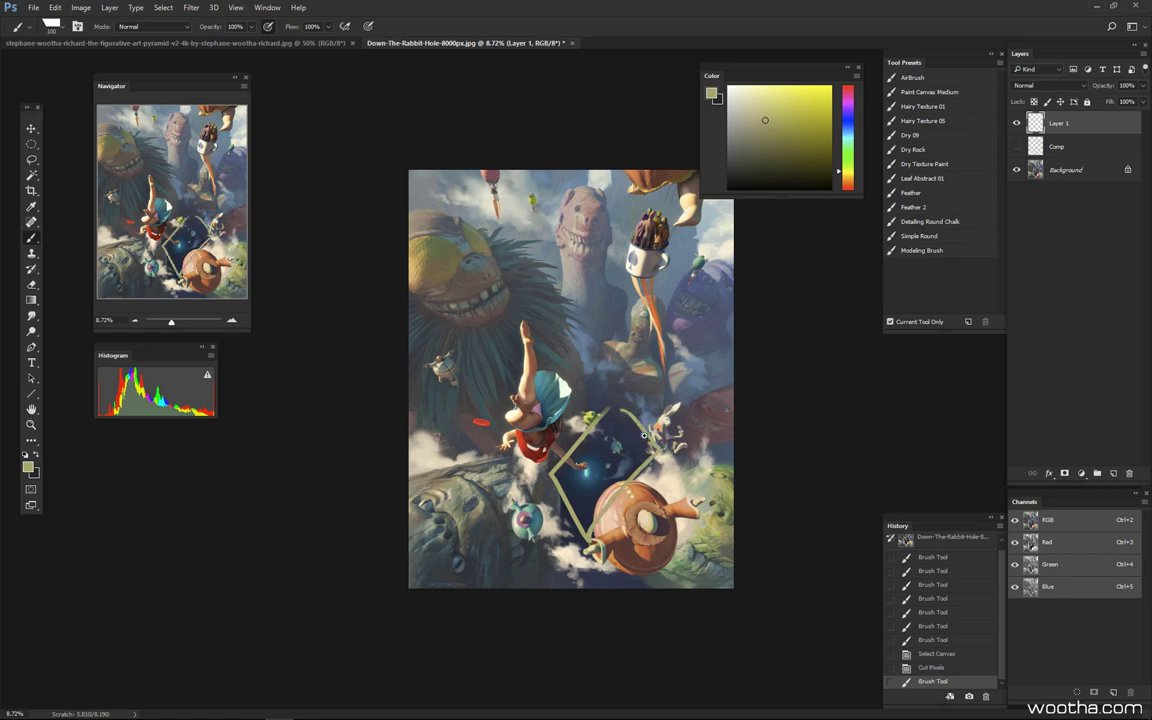
- Compare the painting at thumbnail size with the Layer 1 diamond outline hidden and shown
{"action": "scroll", "coordinate": [640, 438], "scroll_direction": "down", "scroll_amount": 4, "text": "alt"}
{"action": "left_click", "coordinate": [1016, 124]}
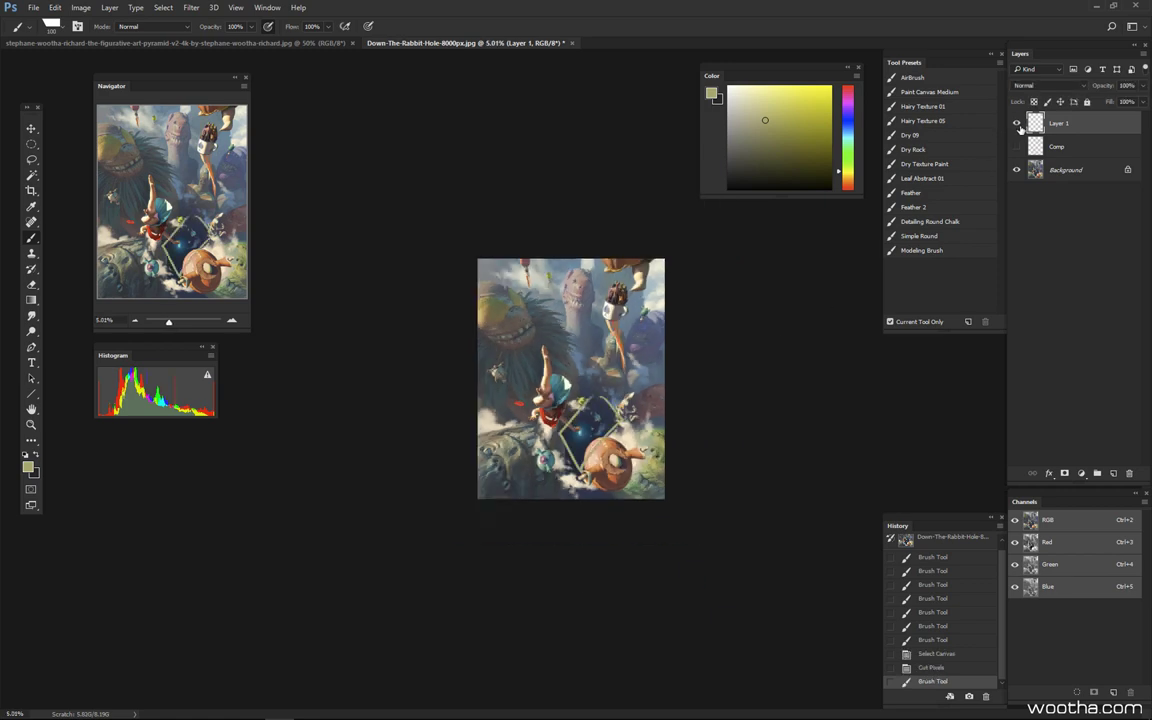
{"action": "scroll", "coordinate": [586, 436], "scroll_direction": "down", "scroll_amount": 2, "text": "alt"}
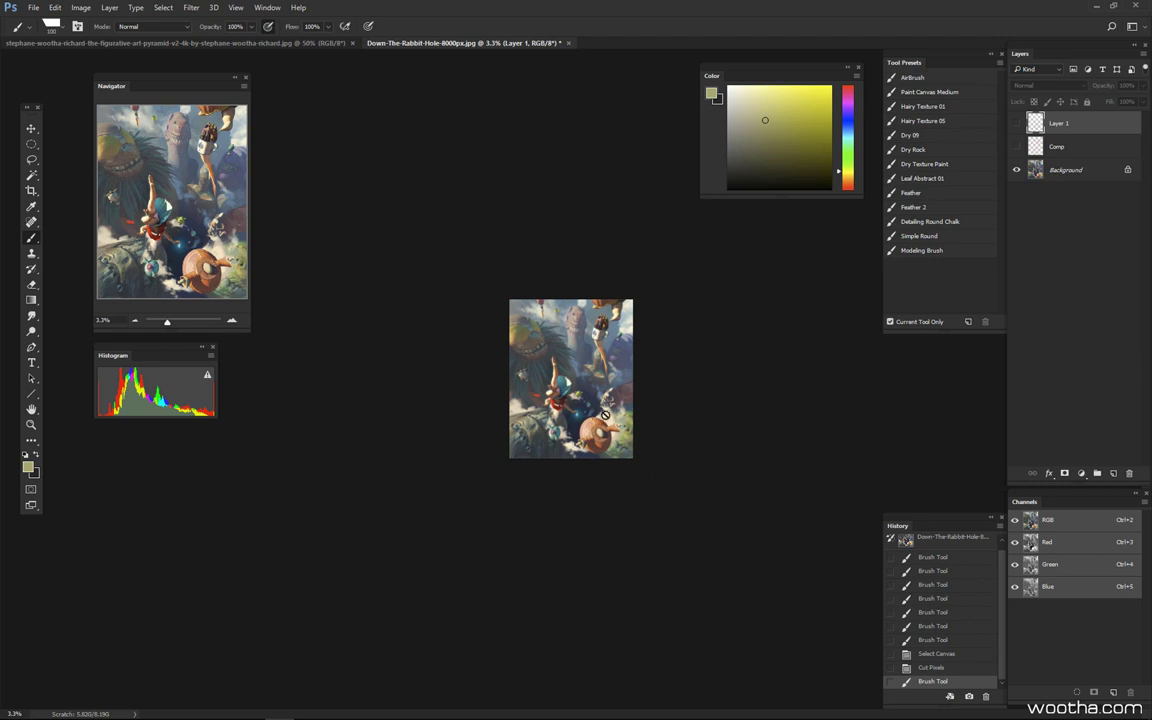
{"action": "left_click", "coordinate": [1017, 123]}
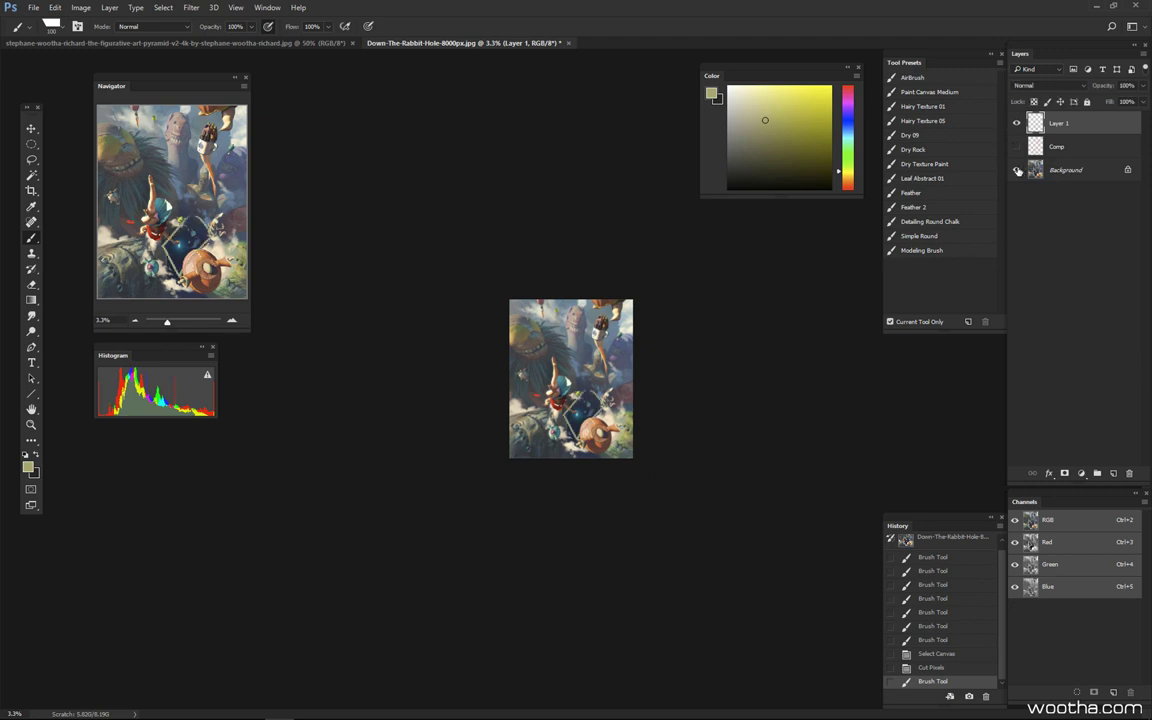
- Clear the diamond outline from Layer 1
{"action": "key", "text": "ctrl+a"}
{"action": "key", "text": "ctrl+x"}
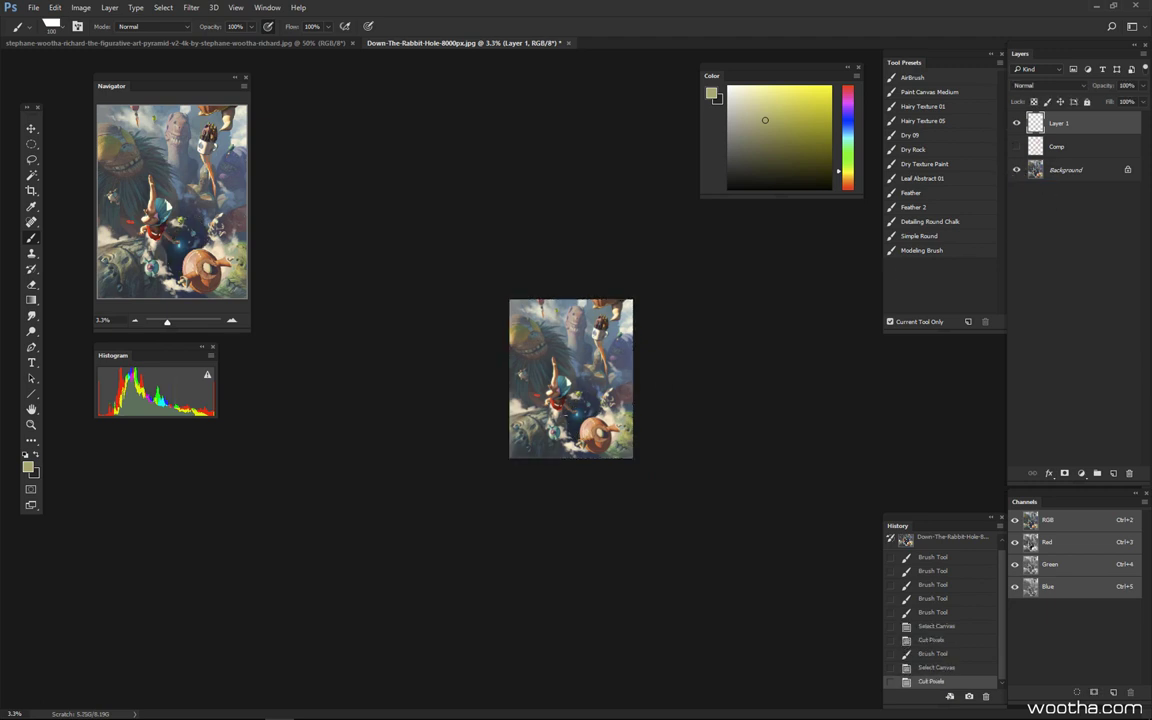
{"action": "scroll", "coordinate": [522, 376], "scroll_direction": "up", "scroll_amount": 1, "text": "alt"}
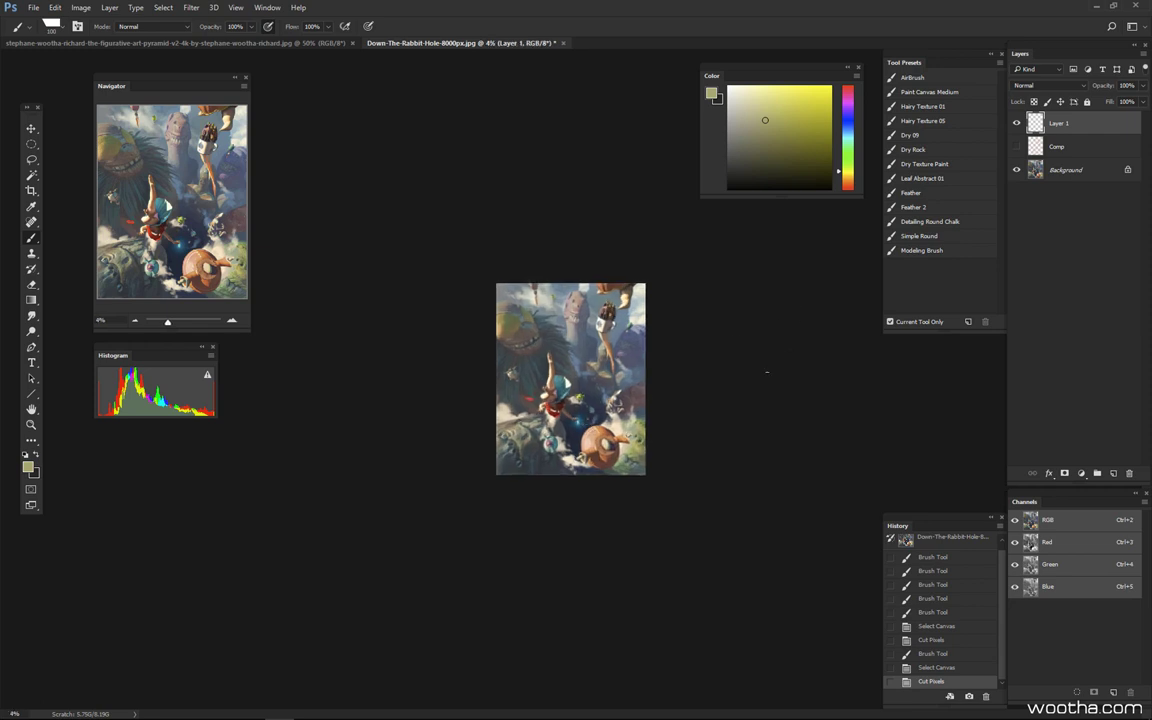
- Switch to the figurative art pyramid document and move the Color panel clear of the image
{"action": "key", "text": "ctrl+Tab"}
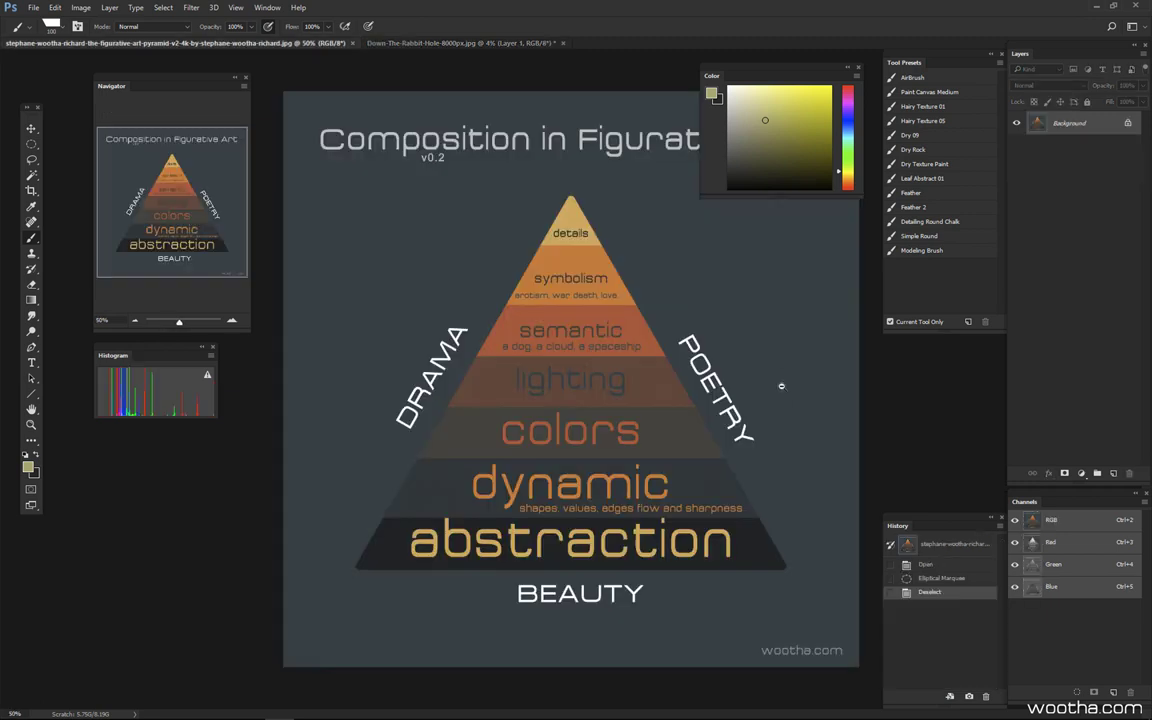
{"action": "scroll", "coordinate": [779, 386], "scroll_direction": "down", "scroll_amount": 1, "text": "alt"}
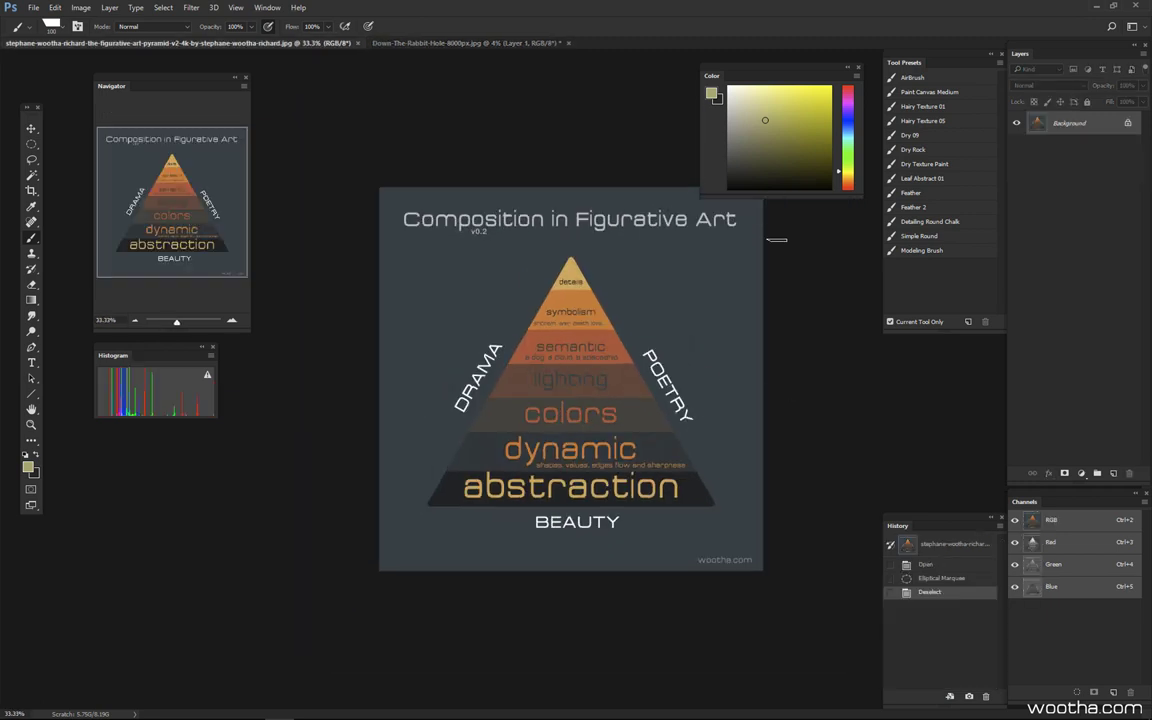
{"action": "left_click_drag", "start_coordinate": [711, 75], "coordinate": [739, 53]}
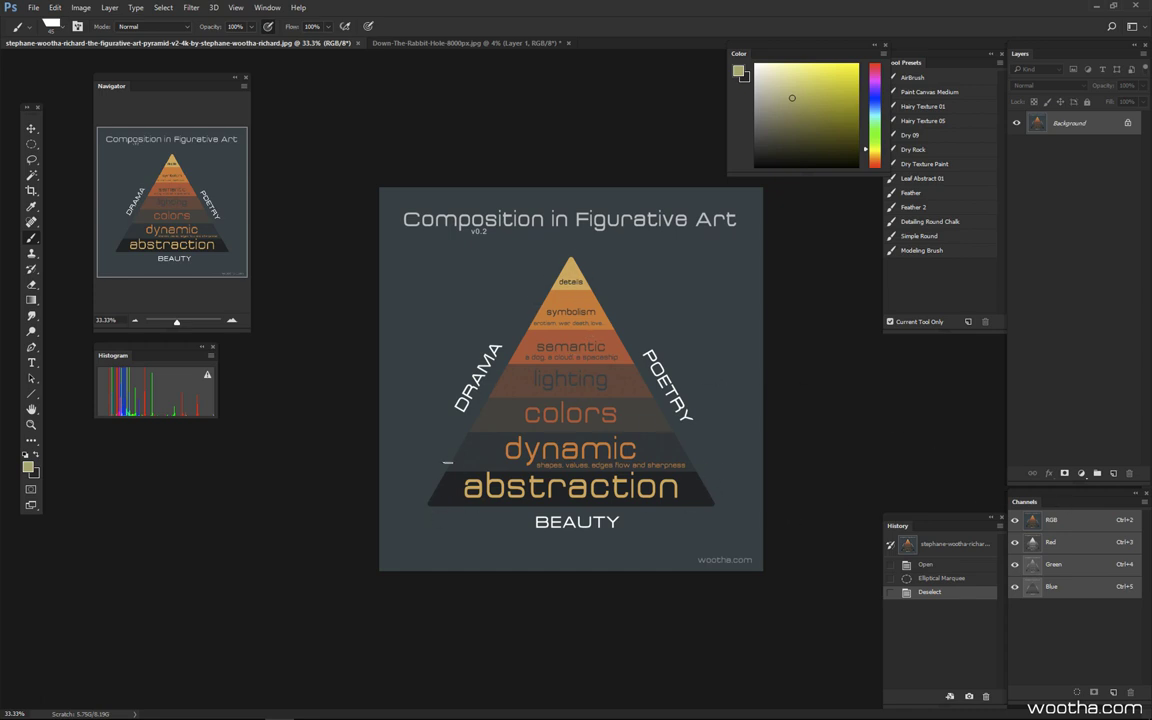
- Reduce the brush size and set the foreground color to a light turquoise
{"action": "key", "text": "bracketleft"}
{"action": "left_click", "coordinate": [853, 97]}
{"action": "left_click_drag", "start_coordinate": [854, 98], "coordinate": [858, 72]}
{"action": "left_click_drag", "start_coordinate": [876, 142], "coordinate": [875, 116]}
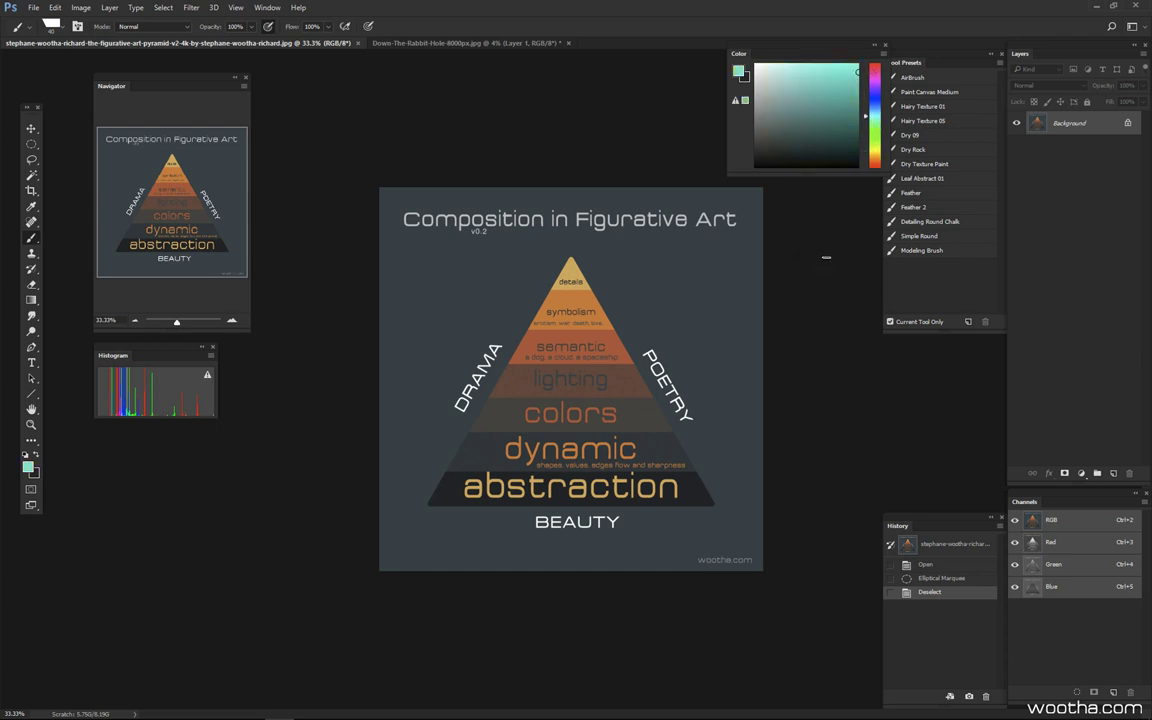
- Add a new layer above the pyramid's Background and adjust the brush size for marking it
{"action": "right_click_drag", "start_coordinate": [605, 282], "coordinate": [651, 282], "text": "alt"}
{"action": "left_click", "coordinate": [1113, 473]}
{"action": "left_click_drag", "start_coordinate": [664, 368], "coordinate": [652, 378], "text": "ctrl"}
{"action": "key", "text": "bracketleft"}
{"action": "key", "text": "bracketleft"}
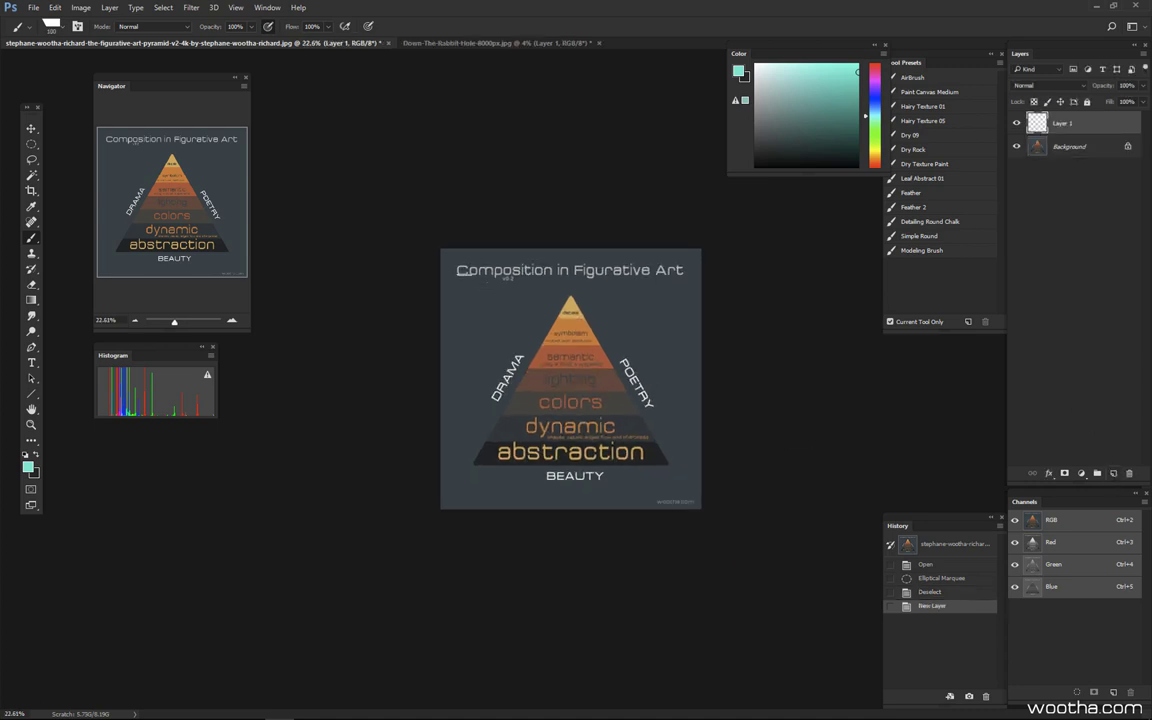
- Try a straight turquoise brush line as an underline beneath the "Composition in Figurative Art" title
{"action": "left_click_drag", "start_coordinate": [463, 276], "coordinate": [713, 285], "text": "shift"}
{"action": "key", "text": "ctrl+z"}
{"action": "key", "text": "bracketright"}
{"action": "left_click_drag", "start_coordinate": [464, 286], "coordinate": [687, 296], "text": "shift"}
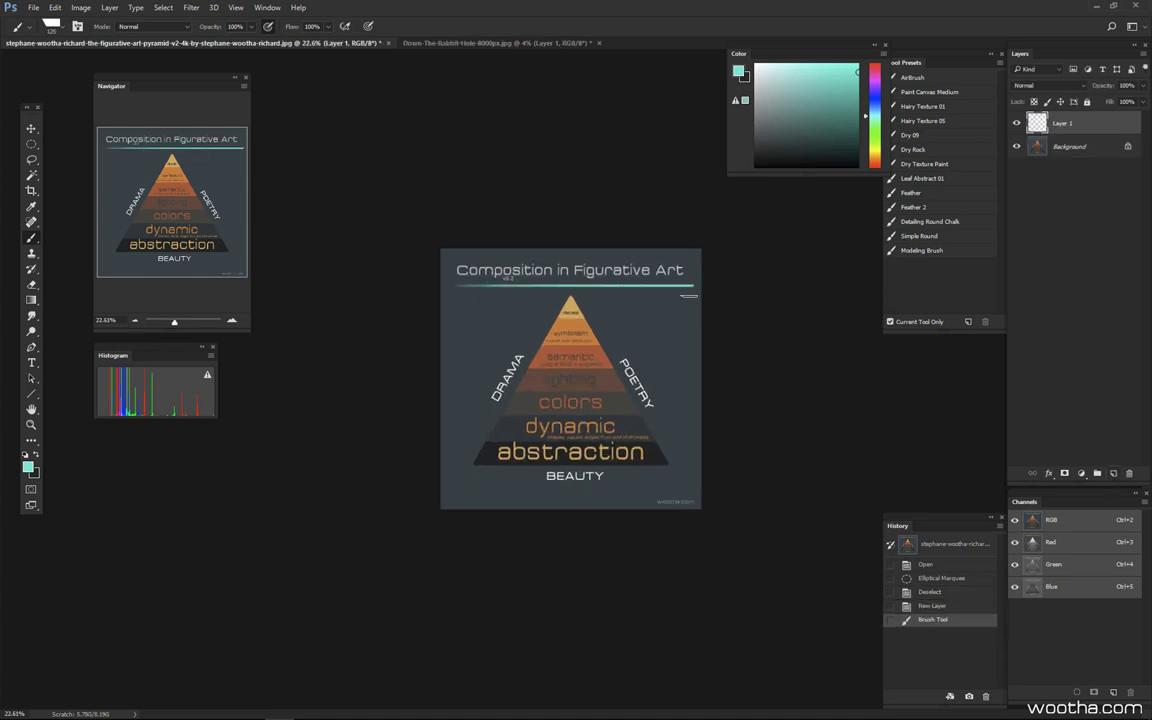
{"action": "key", "text": "ctrl+z"}
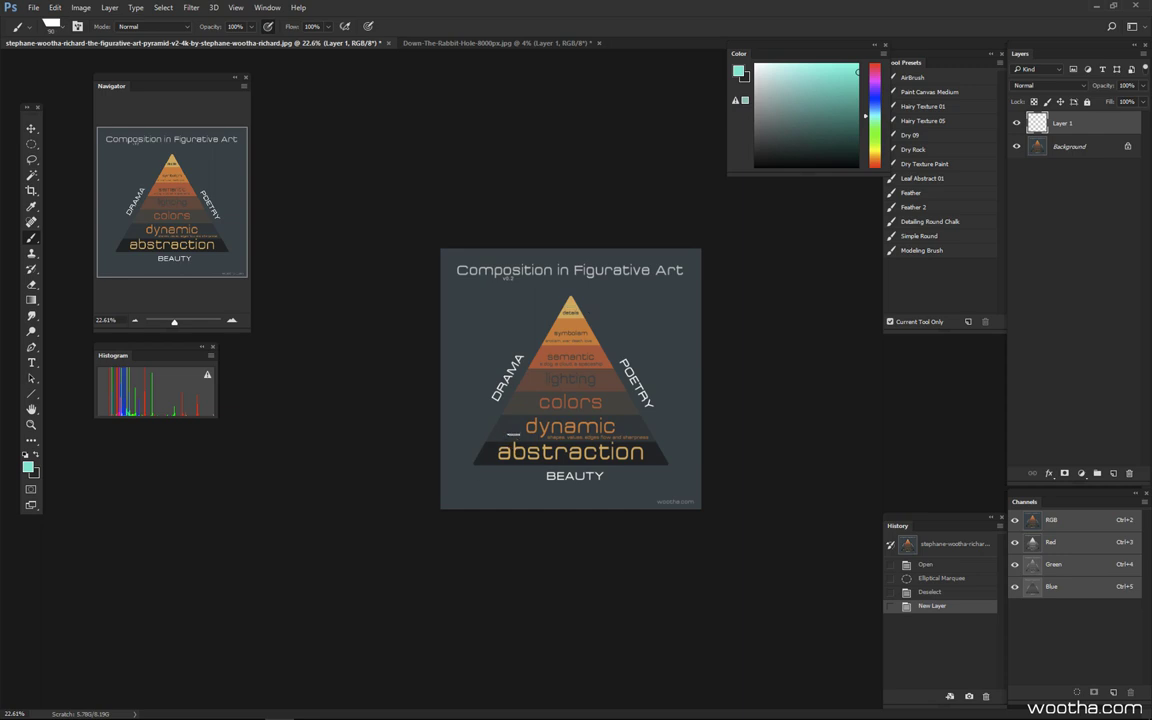
- Try marking the pyramid's details tip with a thick turquoise loop using a larger brush
{"action": "left_click", "coordinate": [558, 358], "text": "ctrl"}
{"action": "key", "text": "bracketright"}
{"action": "mouse_move", "coordinate": [568, 280]}
{"action": "left_mouse_down"}
{"action": "mouse_move", "coordinate": [586, 312]}
{"action": "mouse_move", "coordinate": [554, 311]}
{"action": "left_mouse_up"}
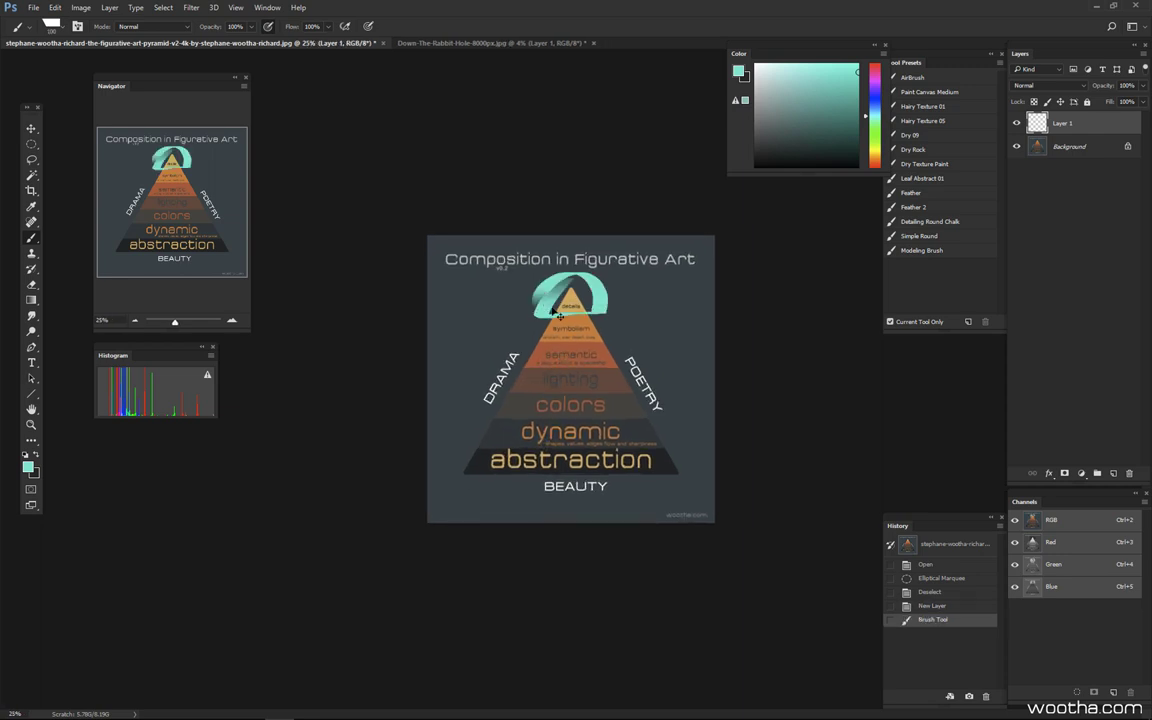
{"action": "key", "text": "ctrl+z"}
{"action": "key", "text": "ctrl+z"}
{"action": "key", "text": "ctrl+z"}
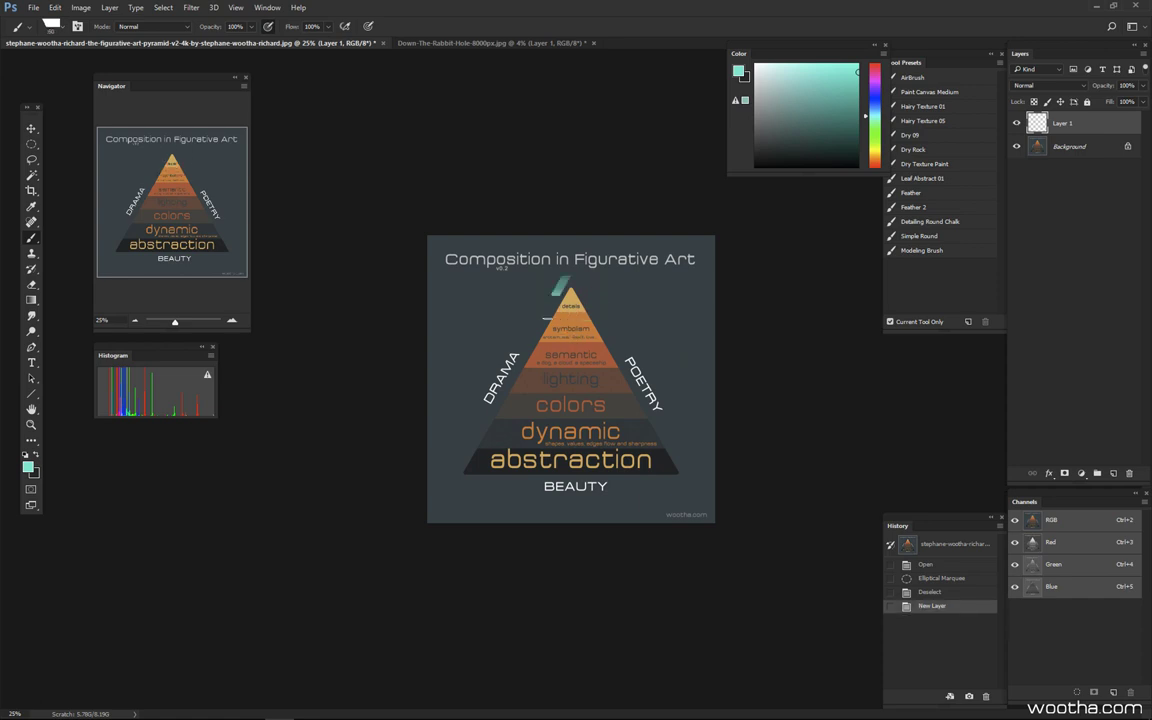
{"action": "key", "text": "ctrl+z"}
{"action": "key", "text": "ctrl+z"}
- Compare the Down-The-Rabbit-Hole painting, seen as a thumbnail and enlarged, with the composition pyramid
{"action": "key", "text": "ctrl+Tab"}
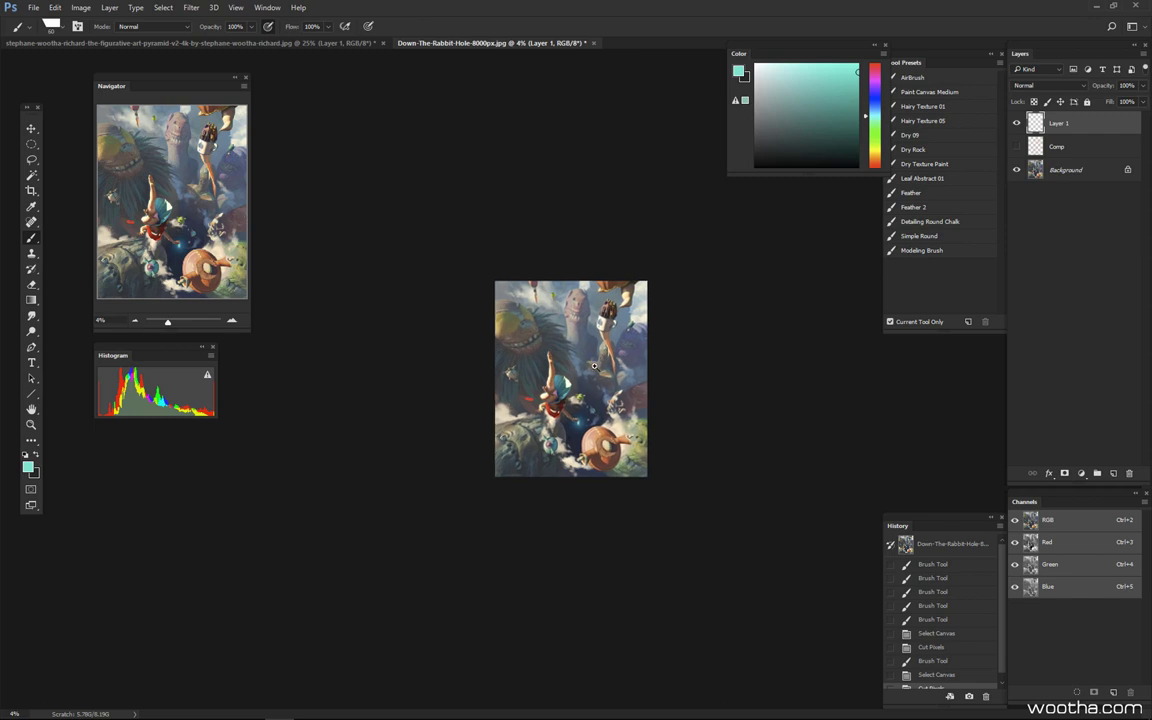
{"action": "key", "text": "ctrl+plus"}
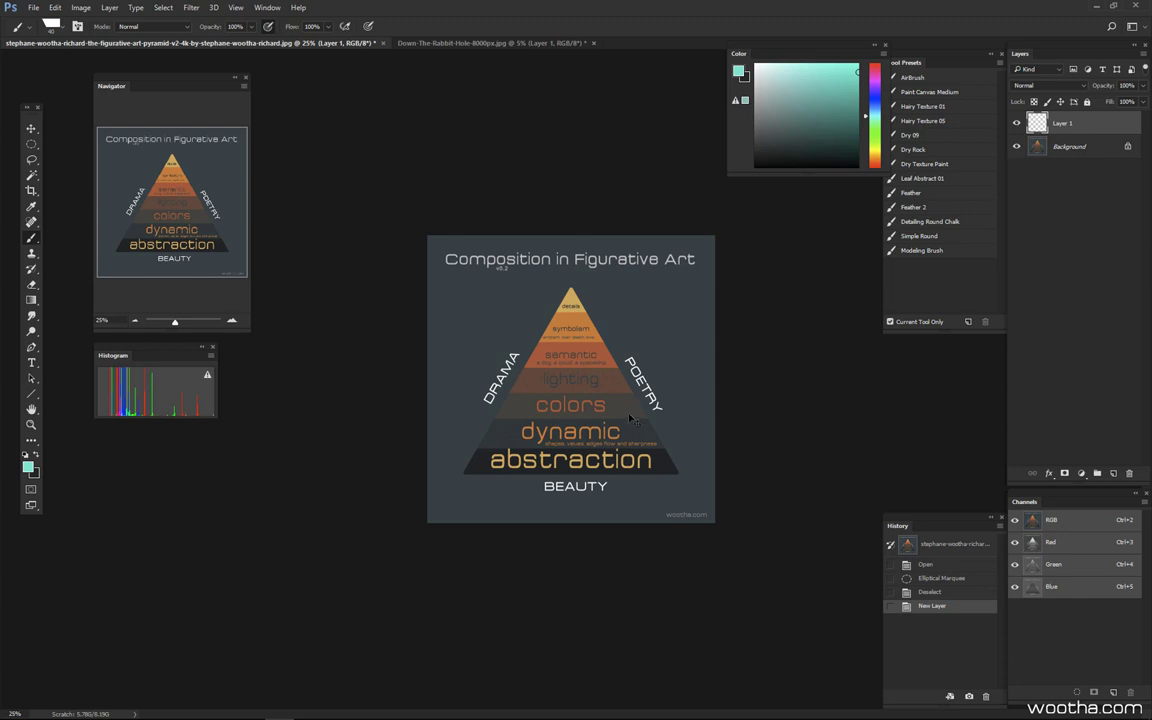
{"action": "key", "text": "ctrl+Tab"}
{"action": "key", "text": "ctrl+plus"}
{"action": "key", "text": "ctrl+plus"}
{"action": "key", "text": "bracketright"}
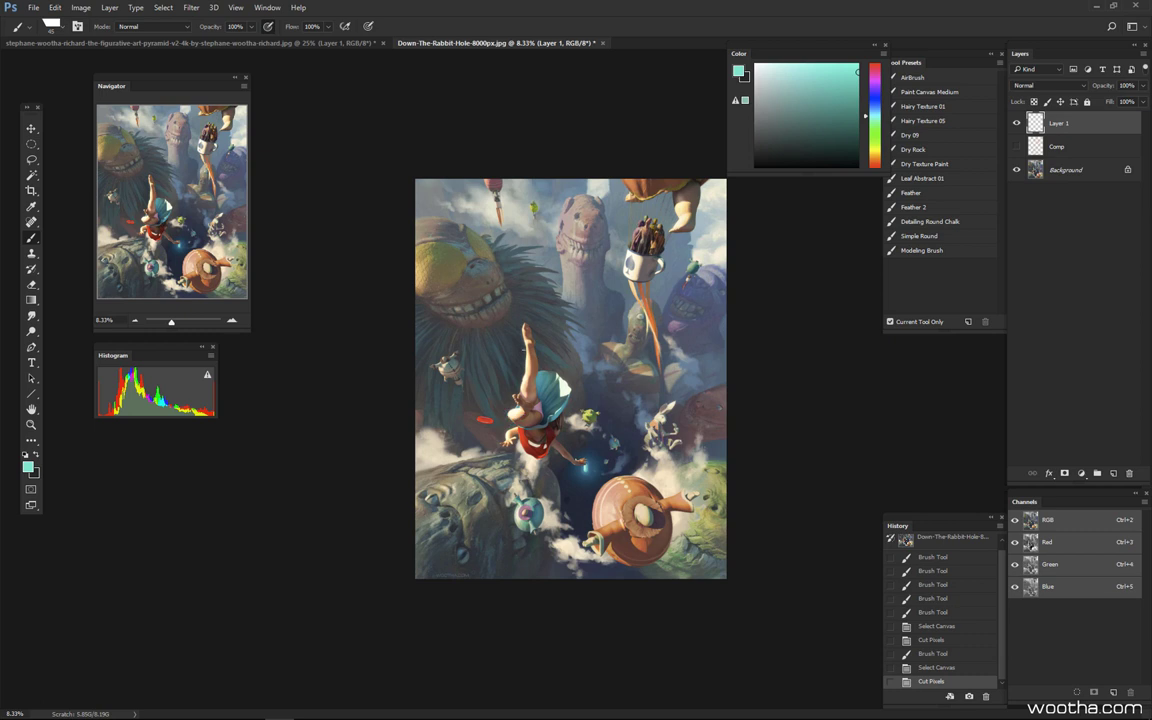
{"action": "key", "text": "ctrl+Tab"}
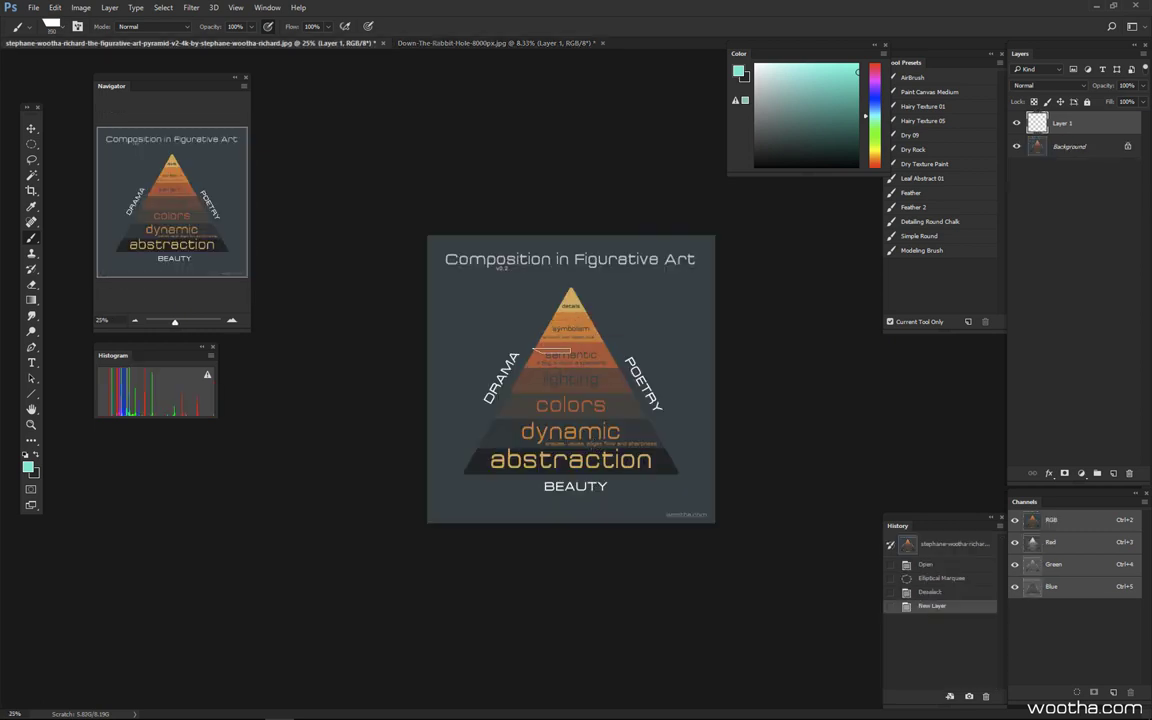
- Try outlining the pyramid's upper section around the semantic level with turquoise brush strokes
{"action": "left_click_drag", "start_coordinate": [540, 342], "coordinate": [508, 376]}
{"action": "left_click", "coordinate": [630, 370], "text": "shift"}
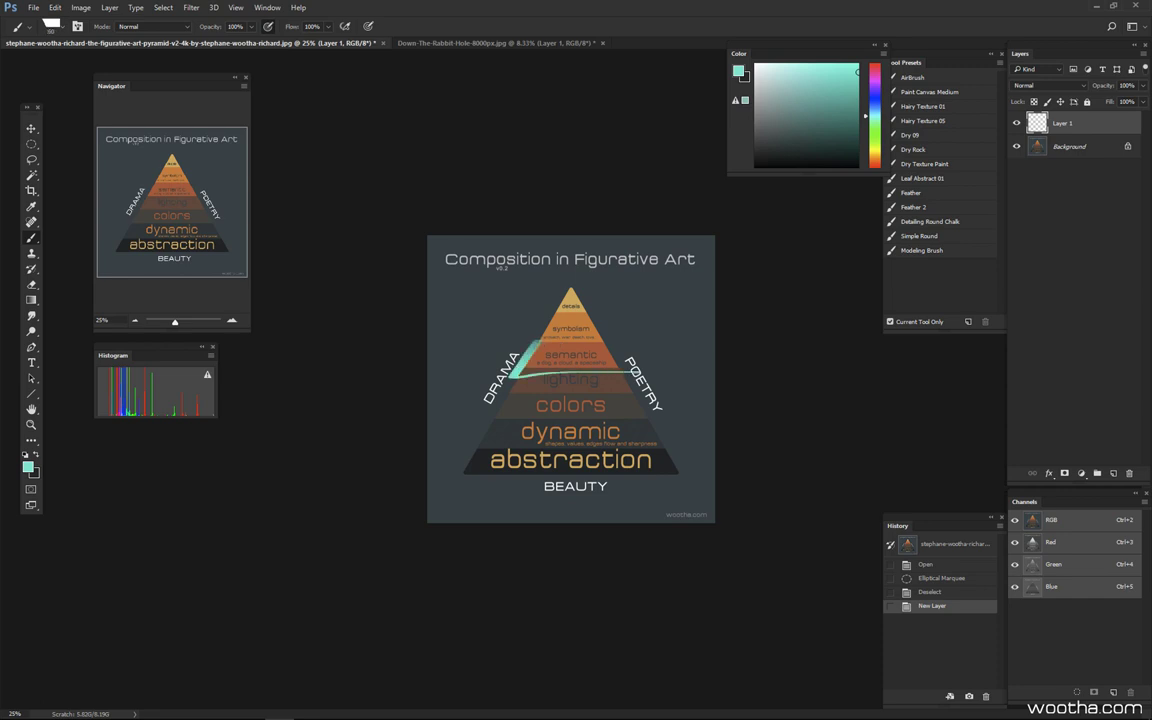
{"action": "mouse_move", "coordinate": [632, 371]}
{"action": "left_mouse_down"}
{"action": "mouse_move", "coordinate": [612, 346]}
{"action": "mouse_move", "coordinate": [536, 344]}
{"action": "left_mouse_up"}
{"action": "scroll", "coordinate": [590, 364], "scroll_direction": "up", "scroll_amount": 3, "text": "alt"}
{"action": "key", "text": "ctrl+z"}
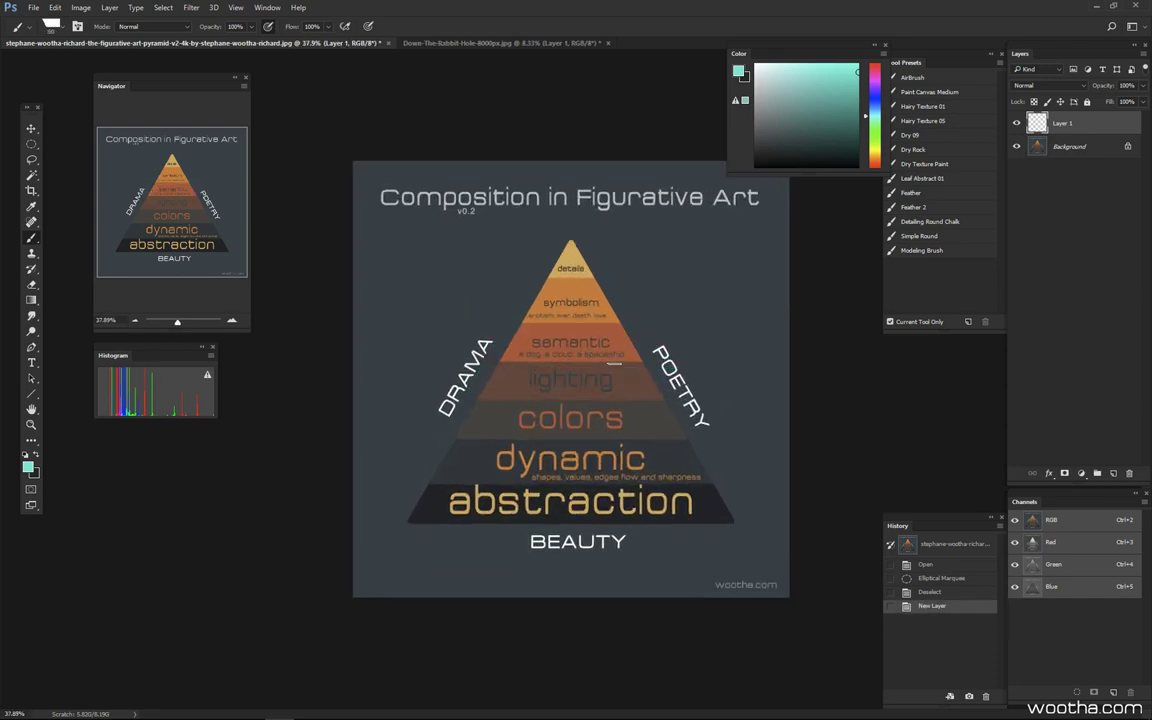
- Switch to the Down-The-Rabbit-Hole painting and try a loose turquoise outline around the falling girl
{"action": "key", "text": "ctrl+Tab"}
{"action": "scroll", "coordinate": [533, 418], "scroll_direction": "up", "scroll_amount": 1, "text": "alt"}
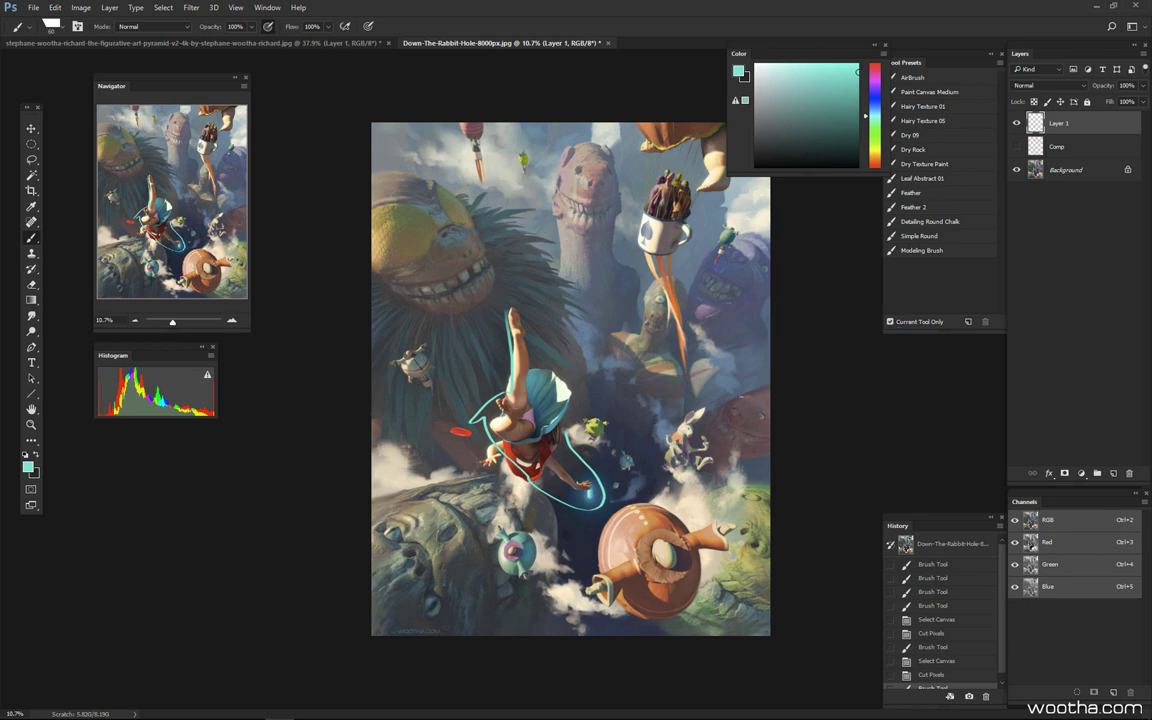
{"action": "key", "text": "ctrl+z"}
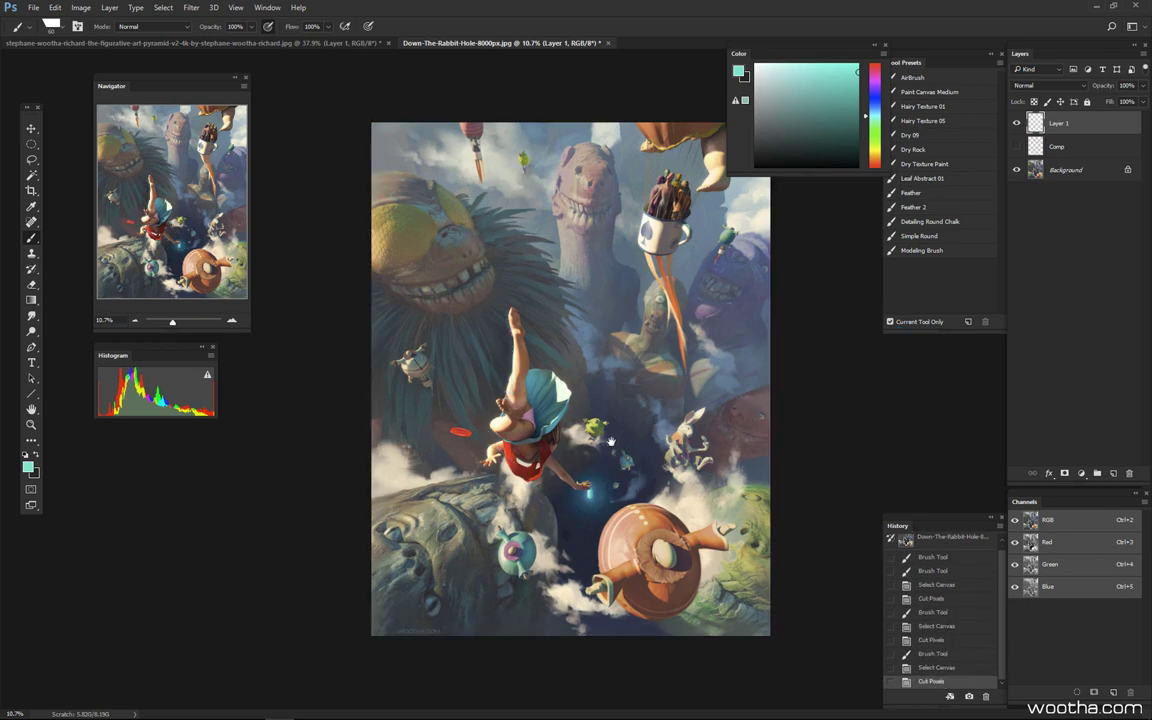
- Examine the painting's figures at several magnifications and check them against the levels of the composition pyramid
{"action": "scroll", "coordinate": [524, 405], "scroll_direction": "down", "scroll_amount": 1, "text": "alt"}
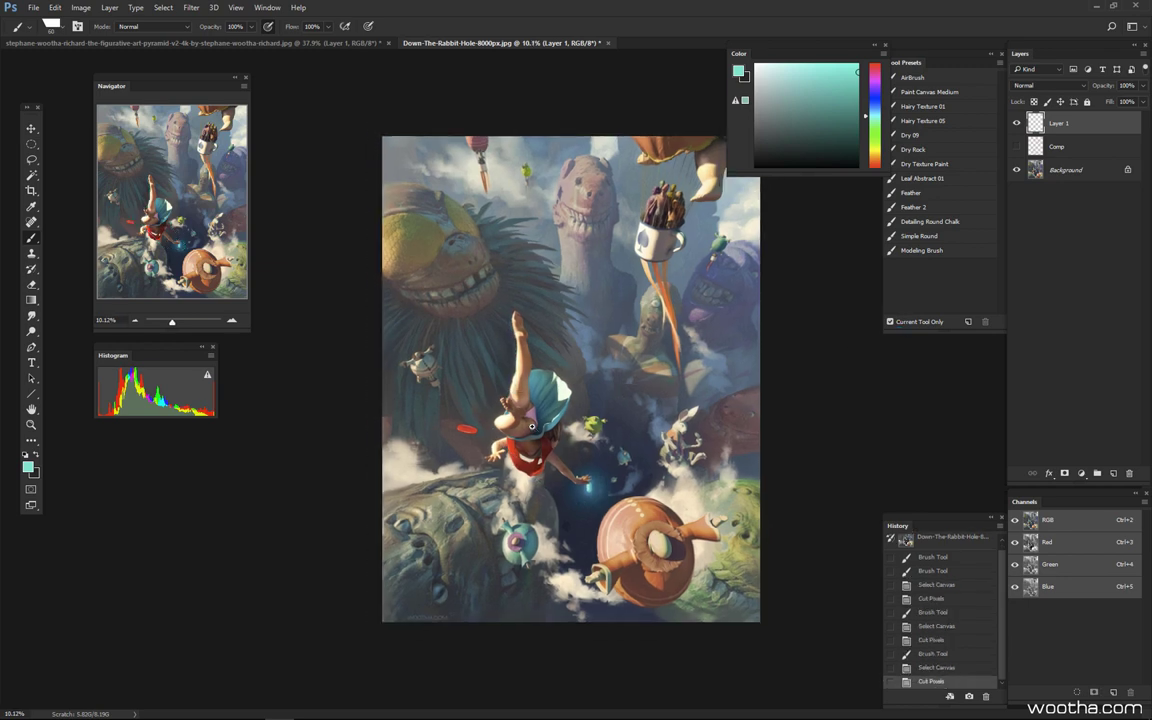
{"action": "scroll", "coordinate": [478, 385], "scroll_direction": "down", "scroll_amount": 1, "text": "alt"}
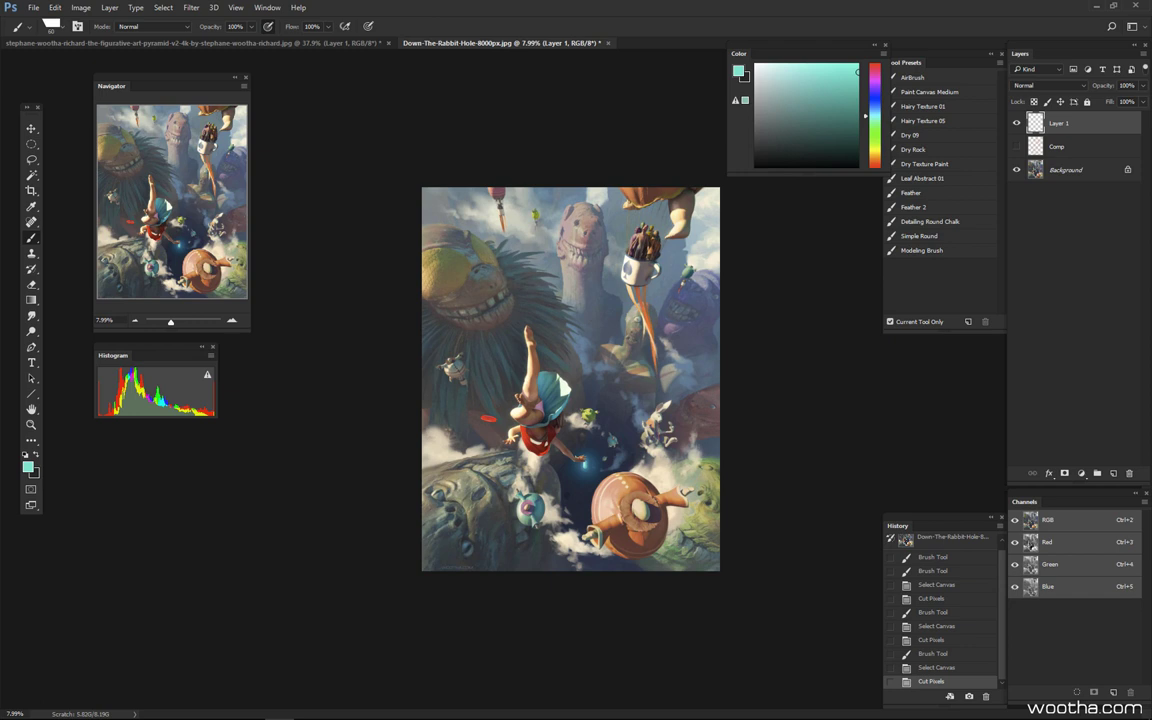
{"action": "scroll", "coordinate": [569, 385], "scroll_direction": "up", "scroll_amount": 1, "text": "alt"}
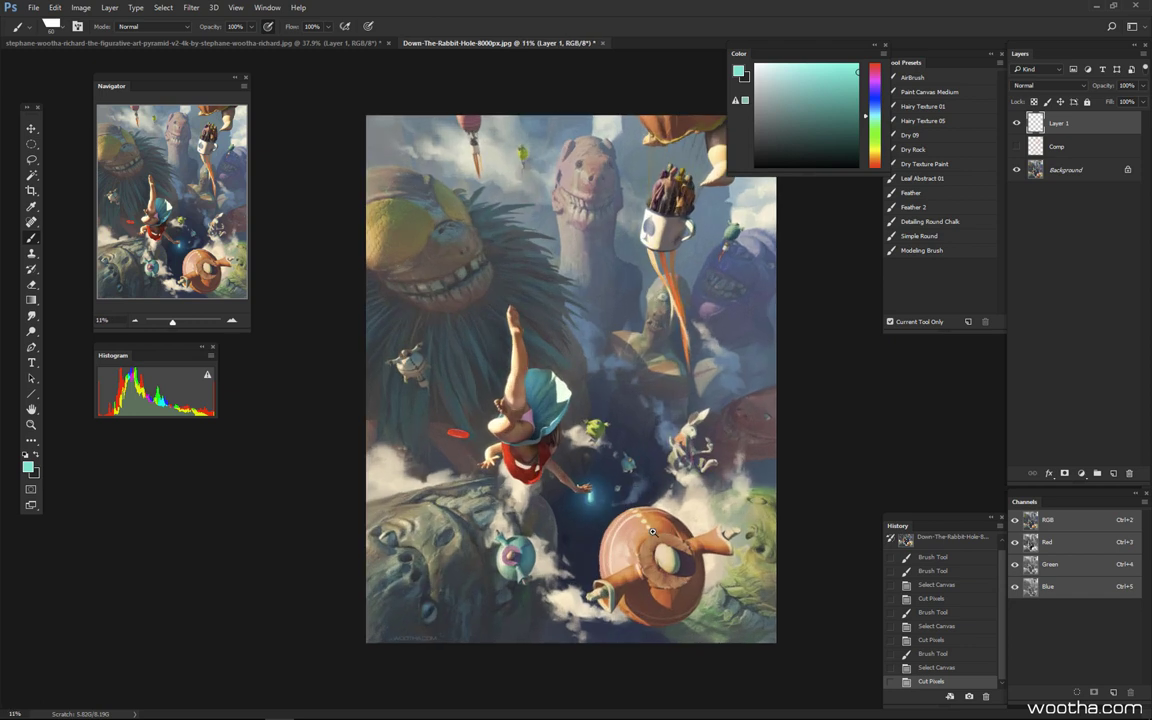
{"action": "scroll", "coordinate": [575, 470], "scroll_direction": "down", "scroll_amount": 1, "text": "alt"}
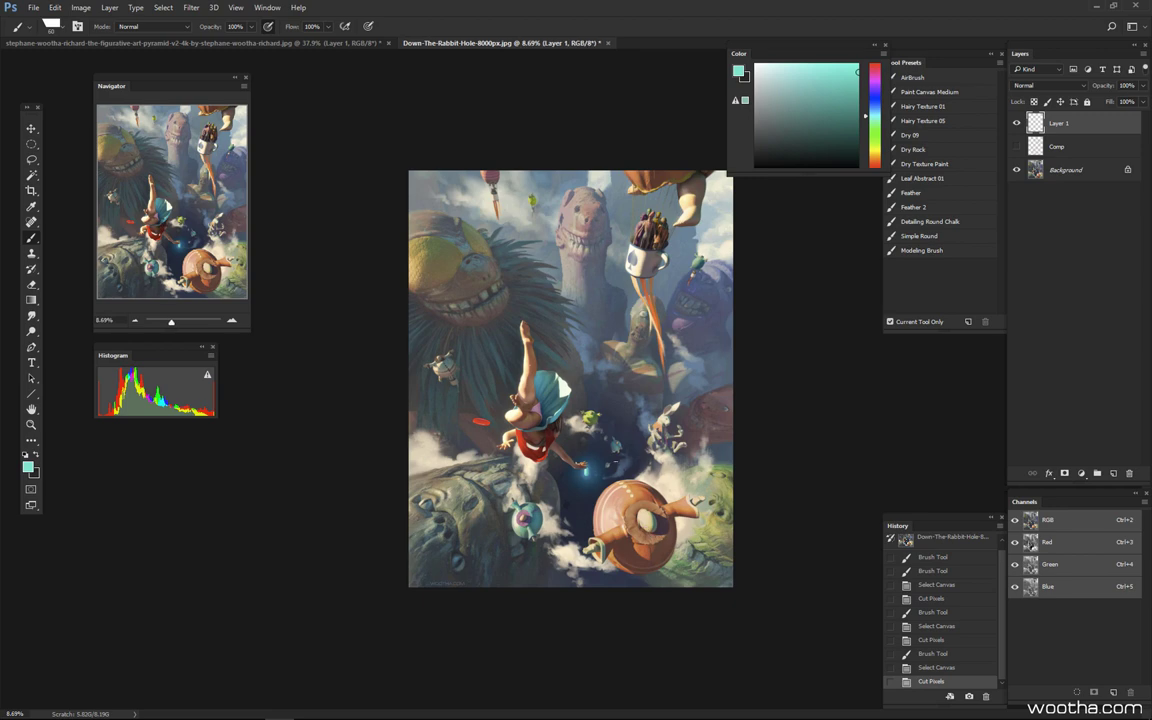
{"action": "key", "text": "ctrl+Tab"}
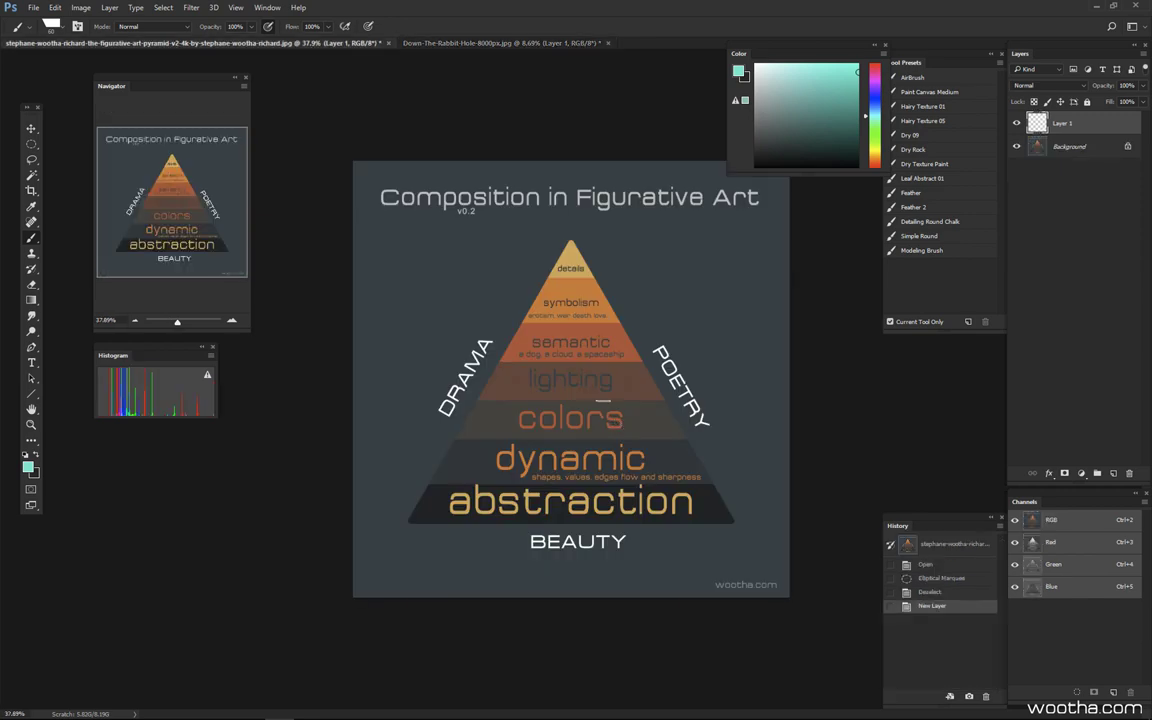
{"action": "scroll", "coordinate": [581, 301], "scroll_direction": "down", "scroll_amount": 1, "text": "alt"}
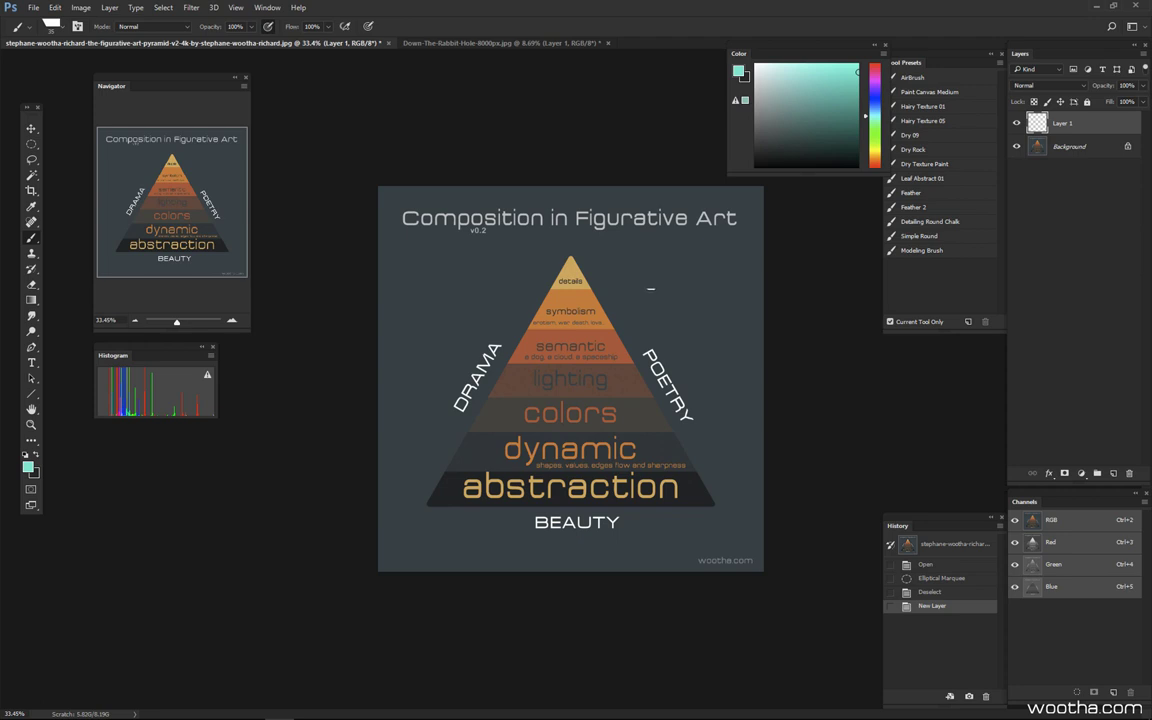
- In the Down-The-Rabbit-Hole document, hide Layer 1, briefly show the Comp layer, and select the Background layer
{"action": "key", "text": "ctrl+Tab"}
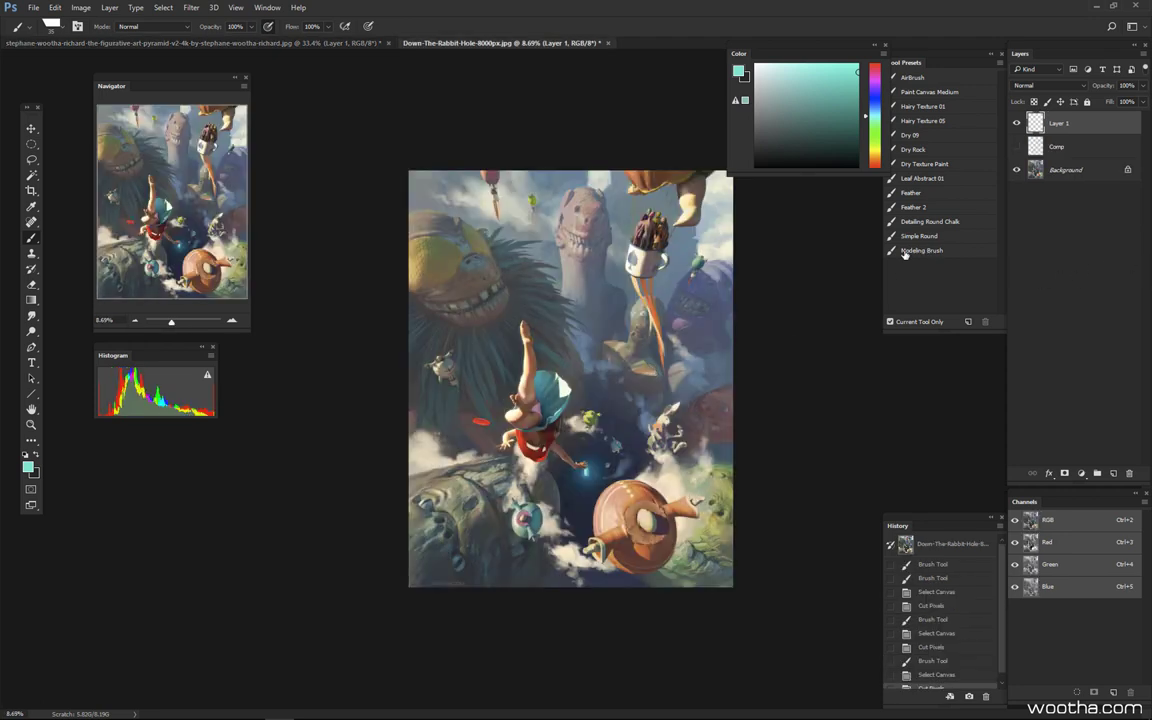
{"action": "key", "text": "ctrl+minus"}
{"action": "left_click", "coordinate": [1016, 122]}
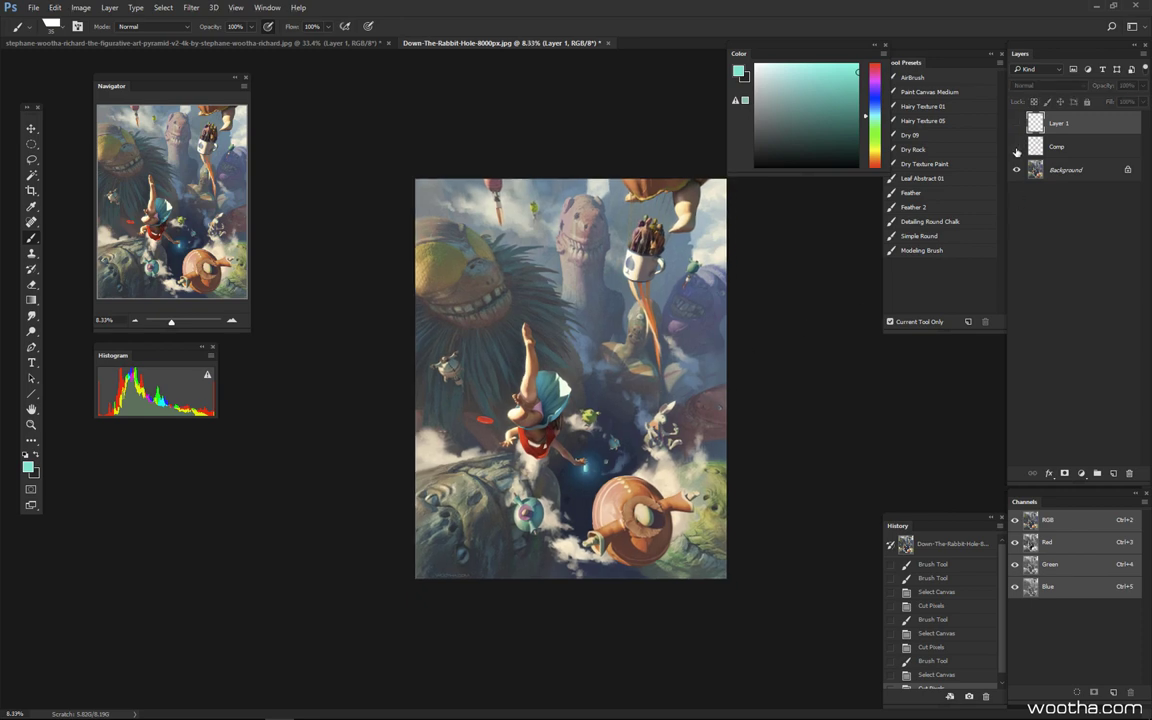
{"action": "left_click", "coordinate": [1016, 147]}
{"action": "left_click", "coordinate": [1016, 147]}
{"action": "left_click", "coordinate": [1040, 170]}
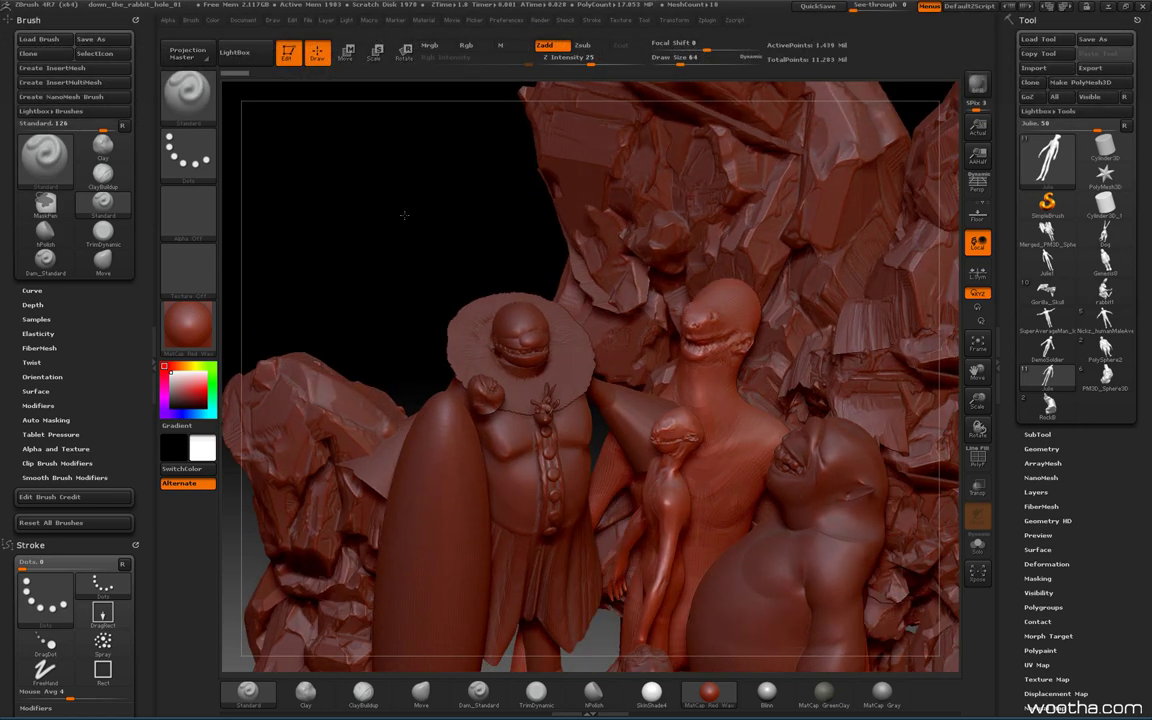
- Switch to ZBrush and examine the sculpted creature group in front of the rocks up close
{"action": "mouse_move", "coordinate": [368, 200]}
{"action": "left_mouse_down"}
{"action": "mouse_move", "coordinate": [360, 206]}
{"action": "mouse_move", "coordinate": [406, 180]}
{"action": "left_mouse_up"}
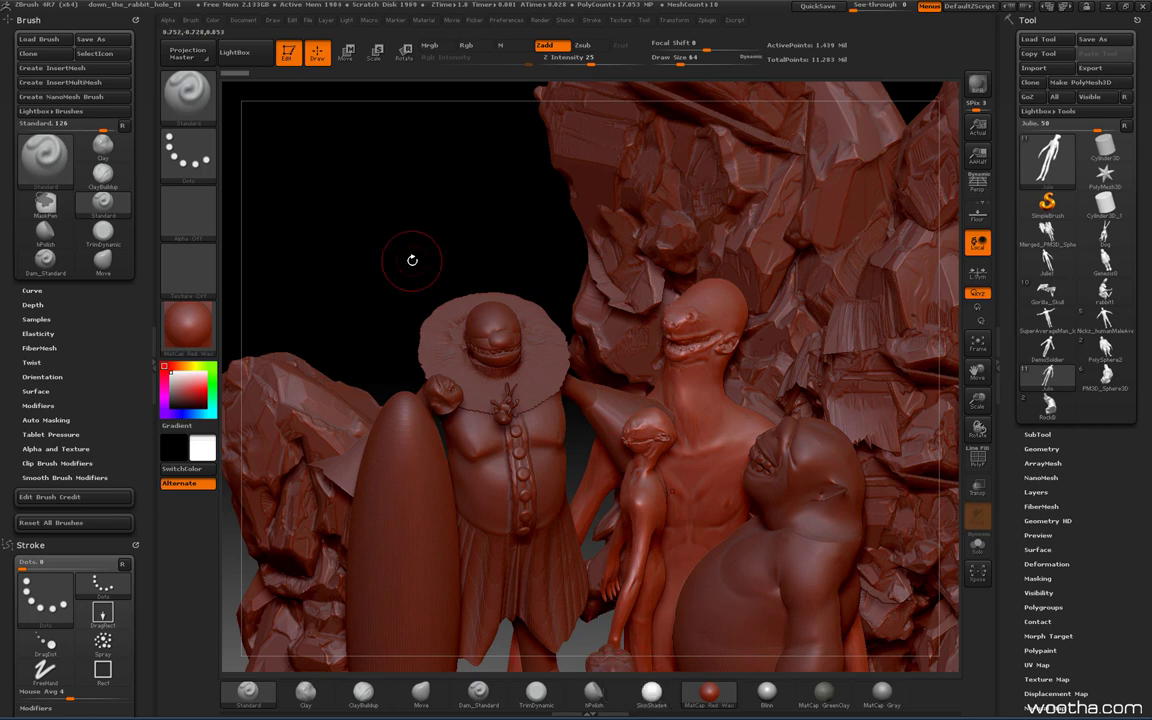
{"action": "left_click_drag", "start_coordinate": [411, 260], "coordinate": [405, 304]}
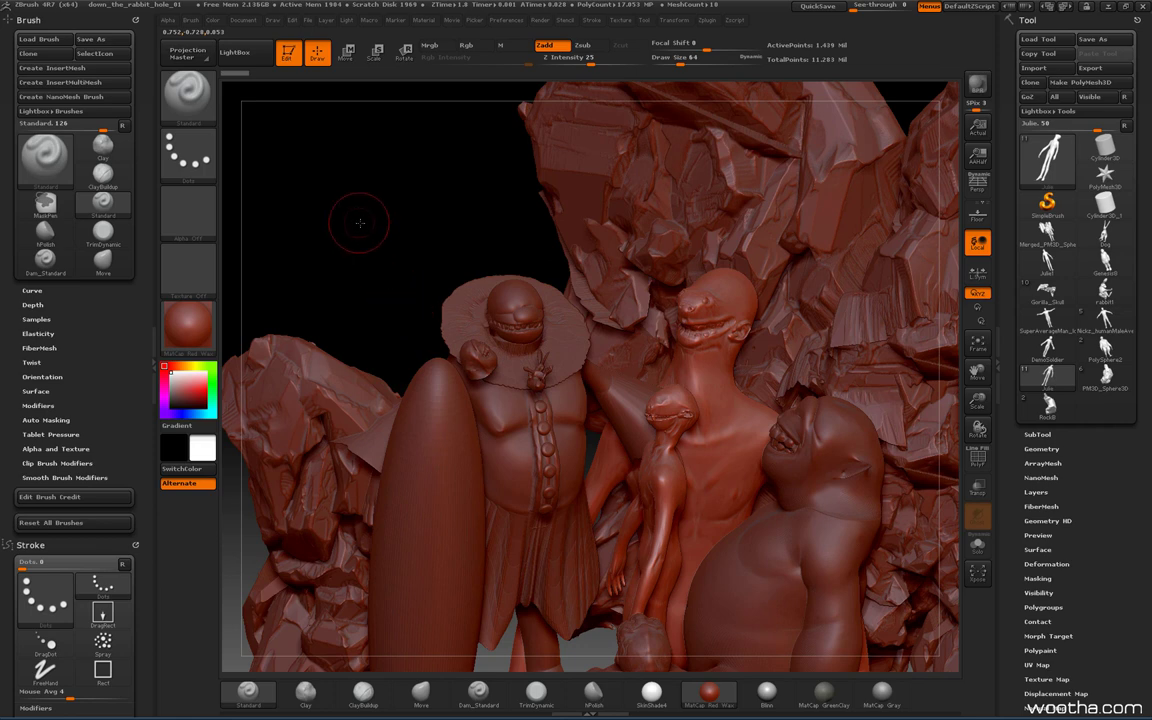
{"action": "mouse_move", "coordinate": [360, 222]}
{"action": "left_mouse_down", "text": "alt"}
{"action": "mouse_move", "coordinate": [370, 280]}
{"action": "mouse_move", "coordinate": [378, 223]}
{"action": "mouse_move", "coordinate": [368, 221]}
{"action": "mouse_move", "coordinate": [473, 250]}
{"action": "left_mouse_up", "text": "alt"}
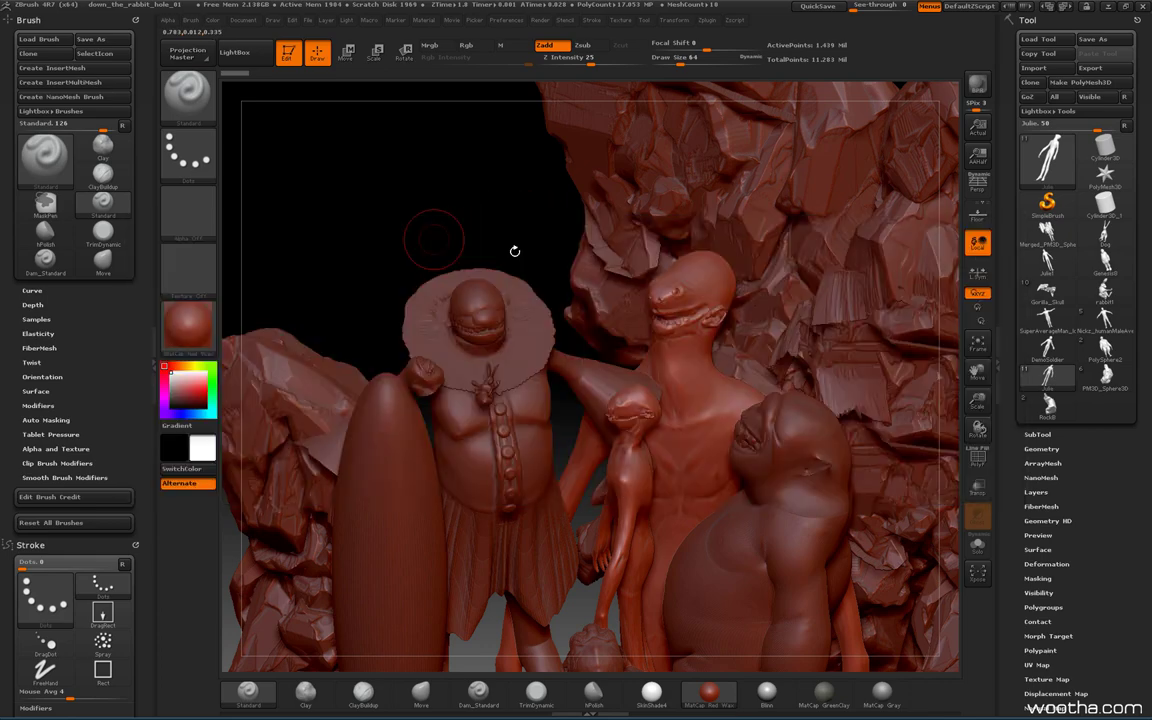
- Open KeyShot to examine the sketch.bip render of the creatures and return to ZBrush
{"action": "key", "text": "alt+Tab"}
{"action": "key", "text": "super"}
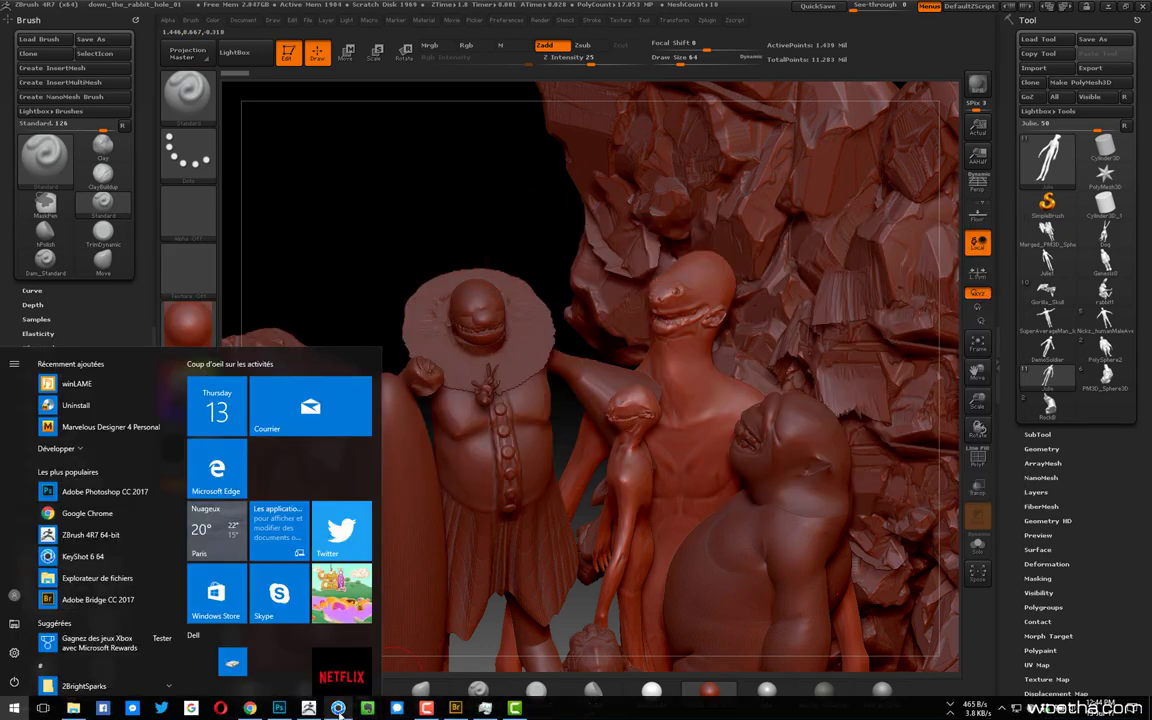
{"action": "left_click", "coordinate": [338, 708]}
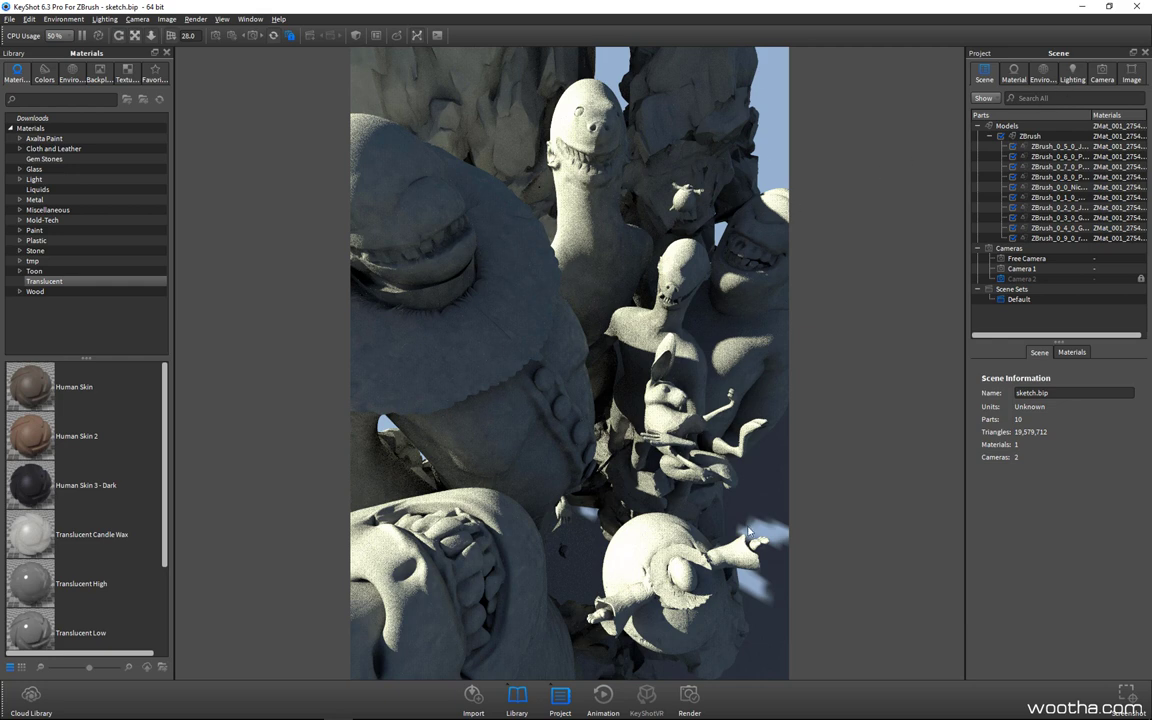
{"action": "left_click", "coordinate": [1085, 8]}
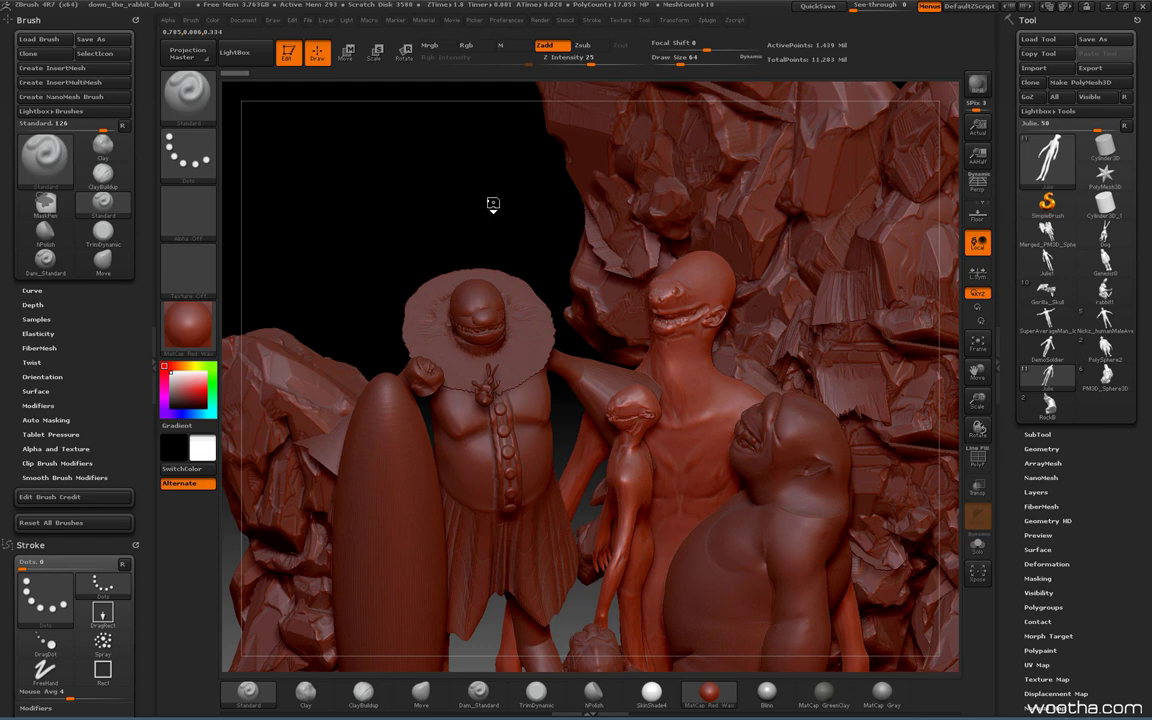
- Examine the whole sculpted scene, including the tall rock formations and all the figures, from several angles
{"action": "left_click_drag", "start_coordinate": [493, 204], "coordinate": [375, 293]}
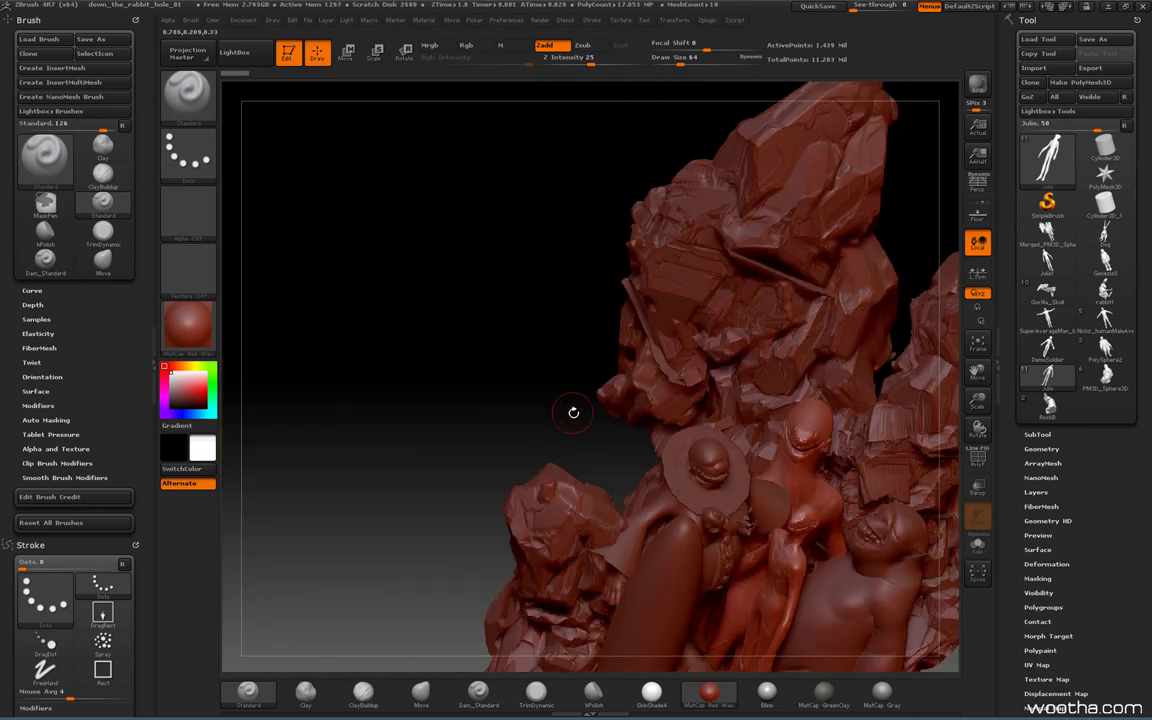
{"action": "left_click_drag", "start_coordinate": [573, 411], "coordinate": [368, 345], "text": "alt"}
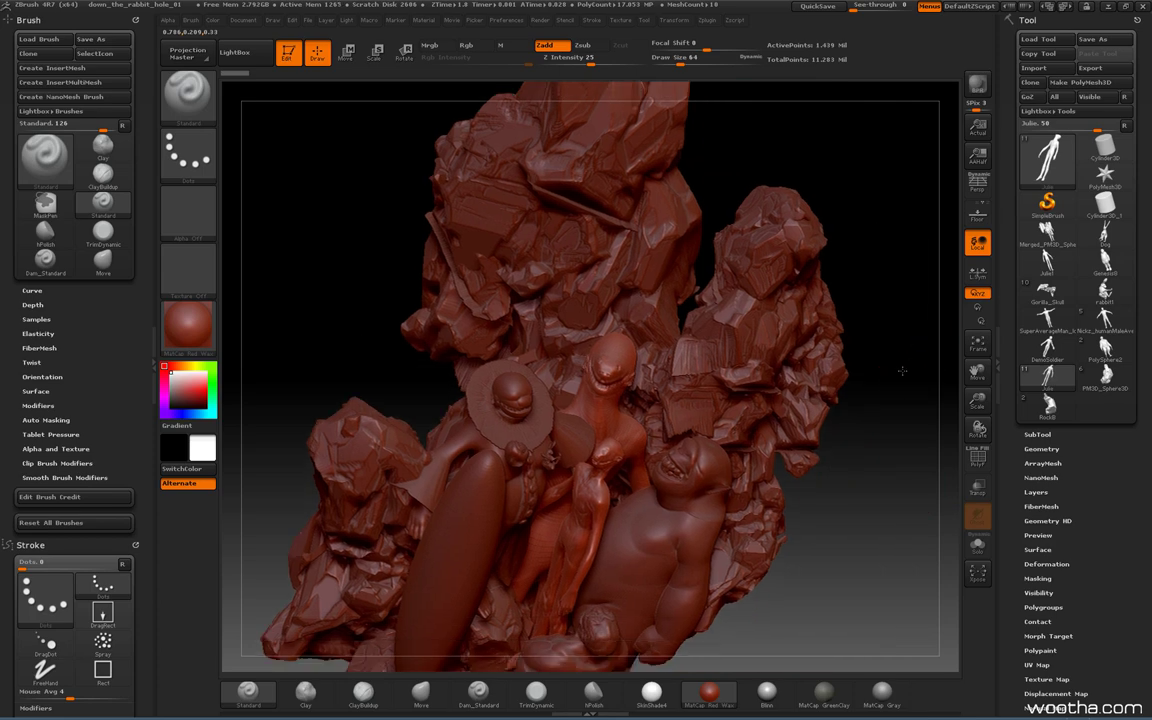
{"action": "mouse_move", "coordinate": [910, 304]}
{"action": "left_mouse_down", "text": "alt"}
{"action": "mouse_move", "coordinate": [887, 450]}
{"action": "mouse_move", "coordinate": [905, 442]}
{"action": "mouse_move", "coordinate": [901, 428]}
{"action": "left_mouse_up", "text": "alt"}
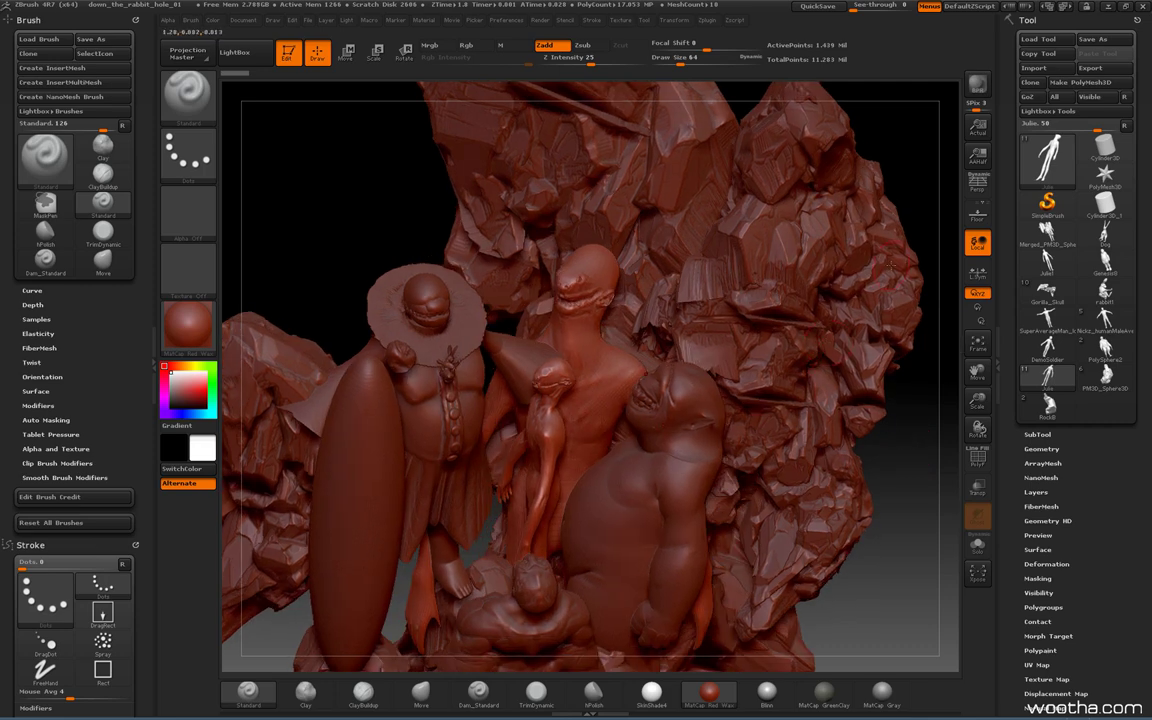
{"action": "mouse_move", "coordinate": [912, 448]}
{"action": "left_mouse_down"}
{"action": "mouse_move", "coordinate": [923, 422]}
{"action": "mouse_move", "coordinate": [876, 400]}
{"action": "mouse_move", "coordinate": [903, 403]}
{"action": "mouse_move", "coordinate": [884, 424]}
{"action": "mouse_move", "coordinate": [893, 429]}
{"action": "left_mouse_up"}
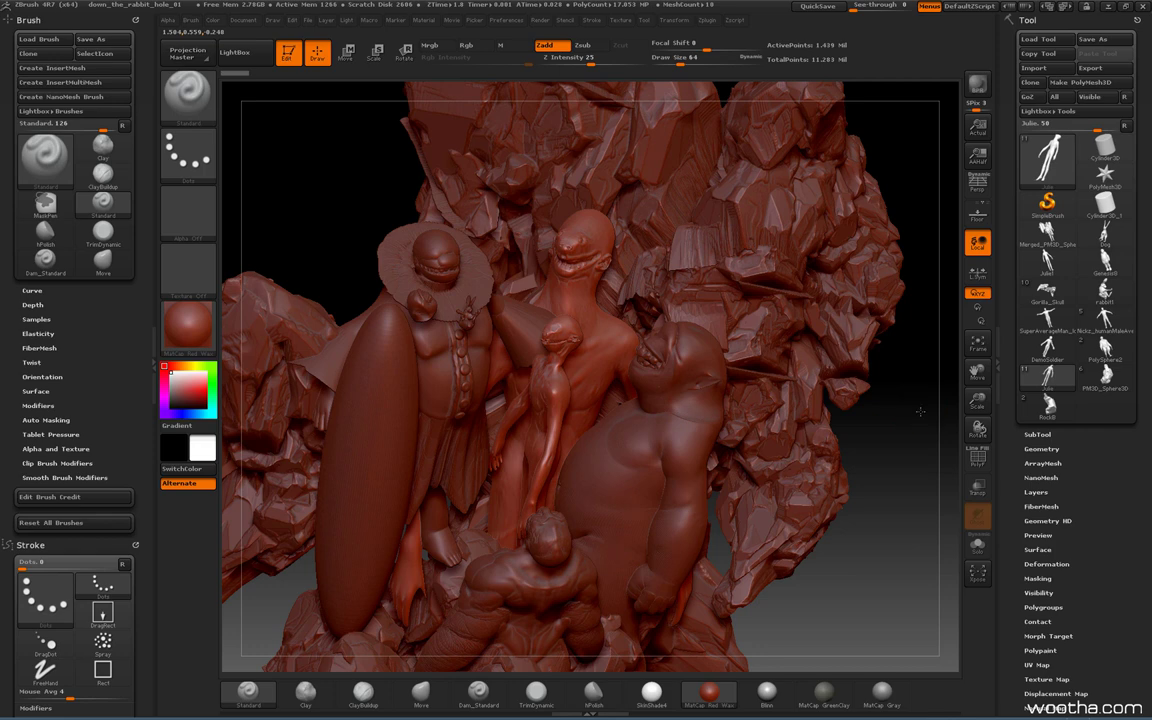
{"action": "left_click_drag", "start_coordinate": [917, 405], "coordinate": [908, 420]}
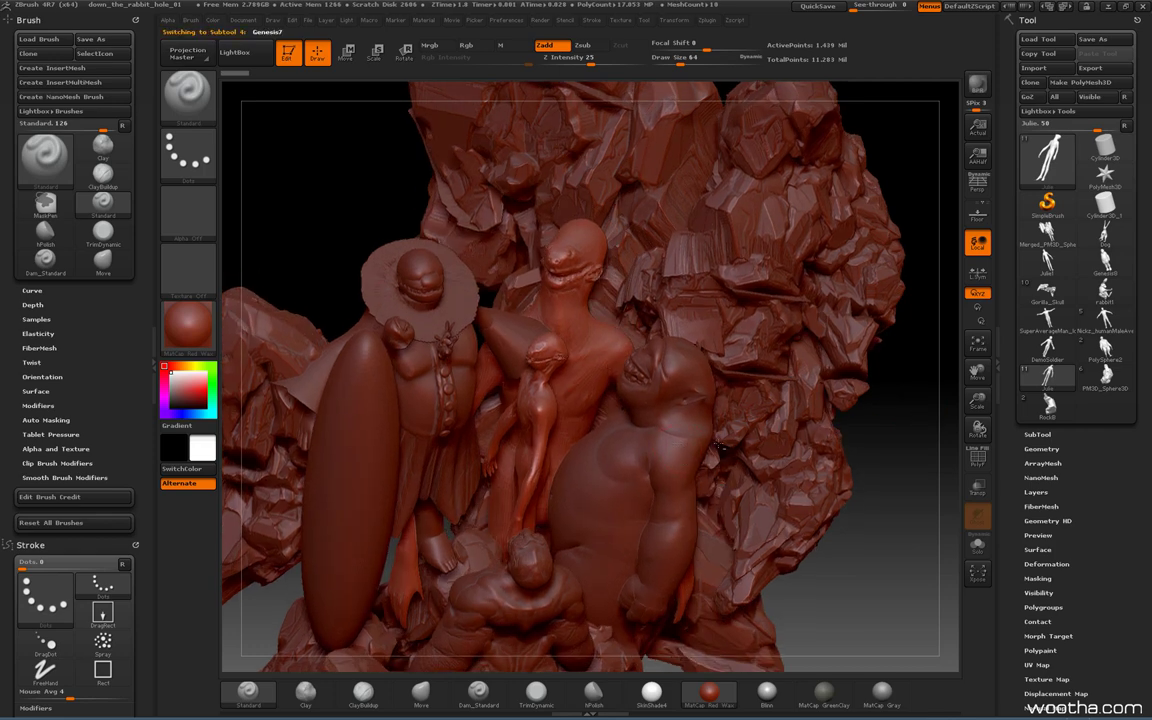
- Make the large-bellied creature the active subtool and open LightBox on the QuickSave files
{"action": "left_click", "coordinate": [664, 417], "text": "alt"}
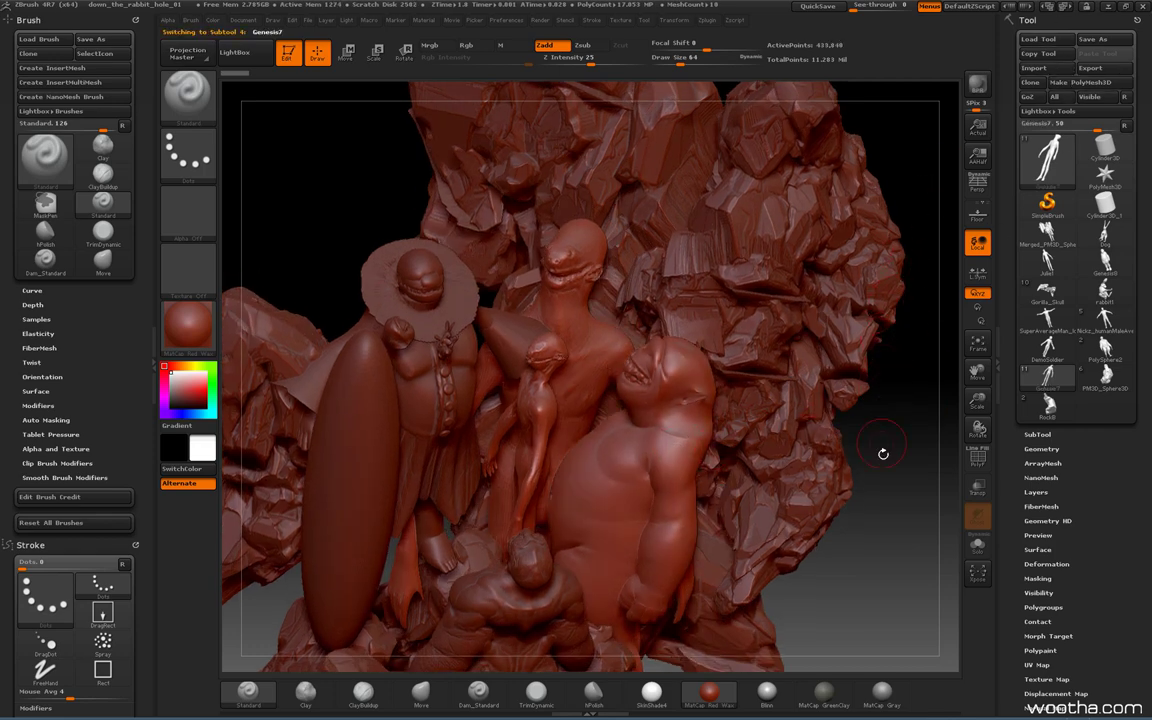
{"action": "mouse_move", "coordinate": [885, 482]}
{"action": "left_mouse_down"}
{"action": "mouse_move", "coordinate": [900, 477]}
{"action": "mouse_move", "coordinate": [851, 517]}
{"action": "mouse_move", "coordinate": [872, 508]}
{"action": "left_mouse_up"}
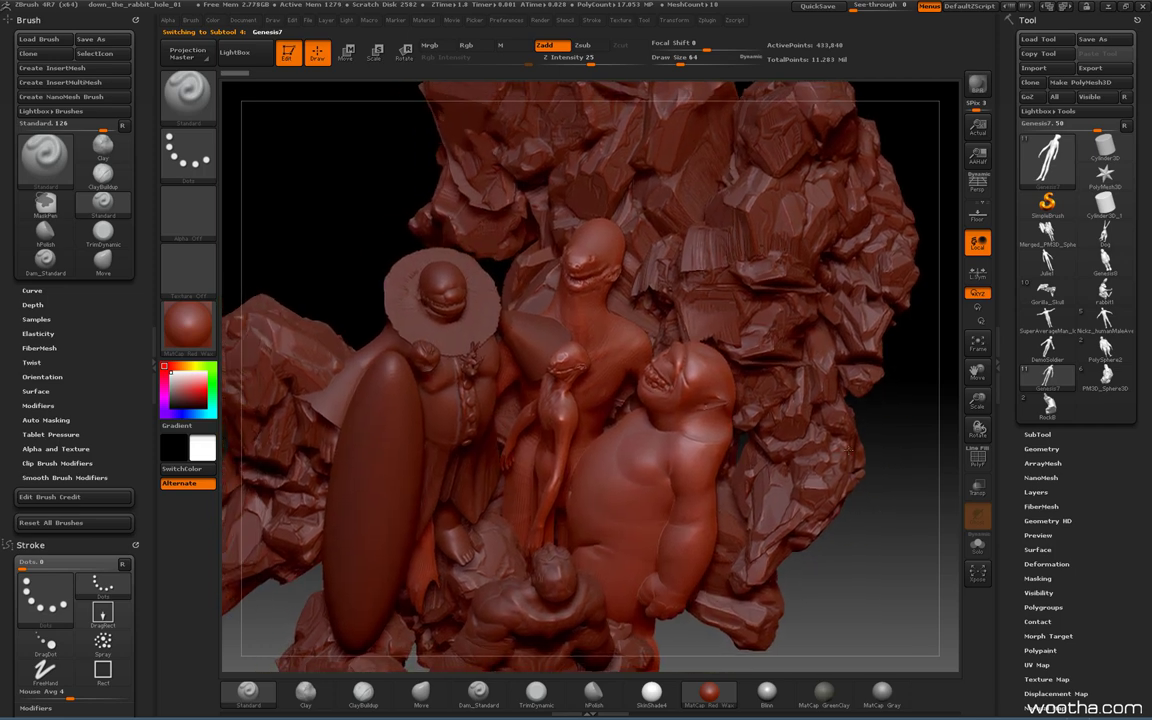
{"action": "key", "text": "comma"}
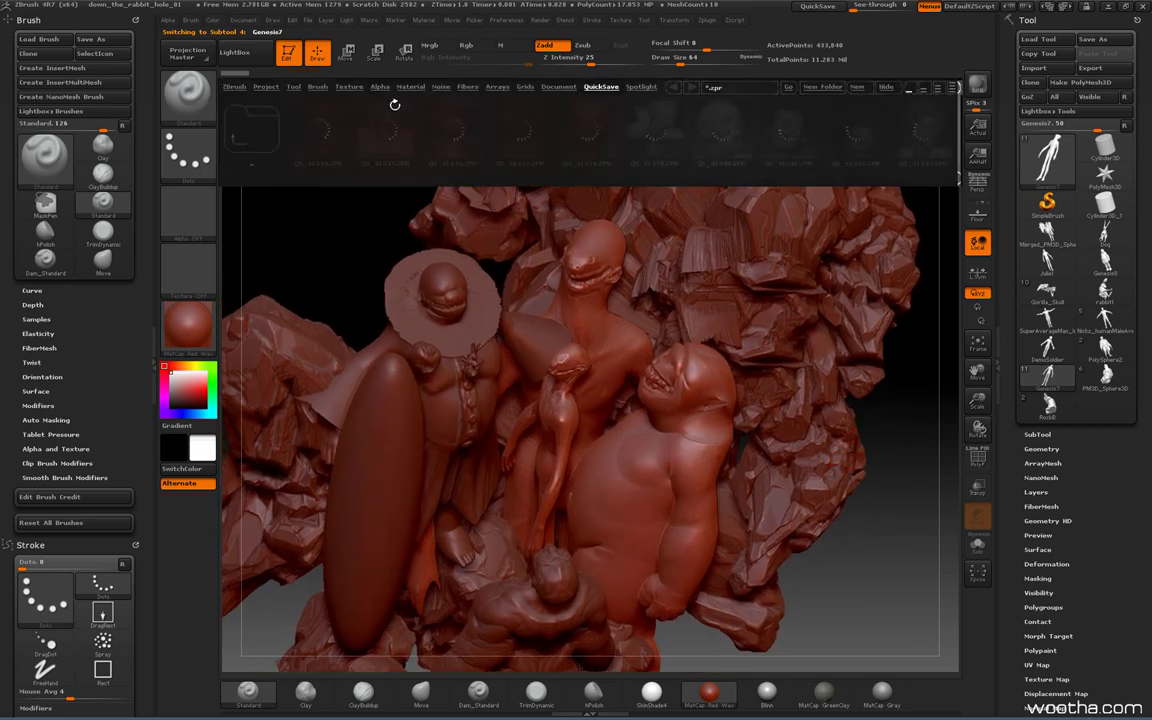
- Show the LightBox tool files and isolate the robed, collared creature to examine it from the front
{"action": "left_click", "coordinate": [294, 87]}
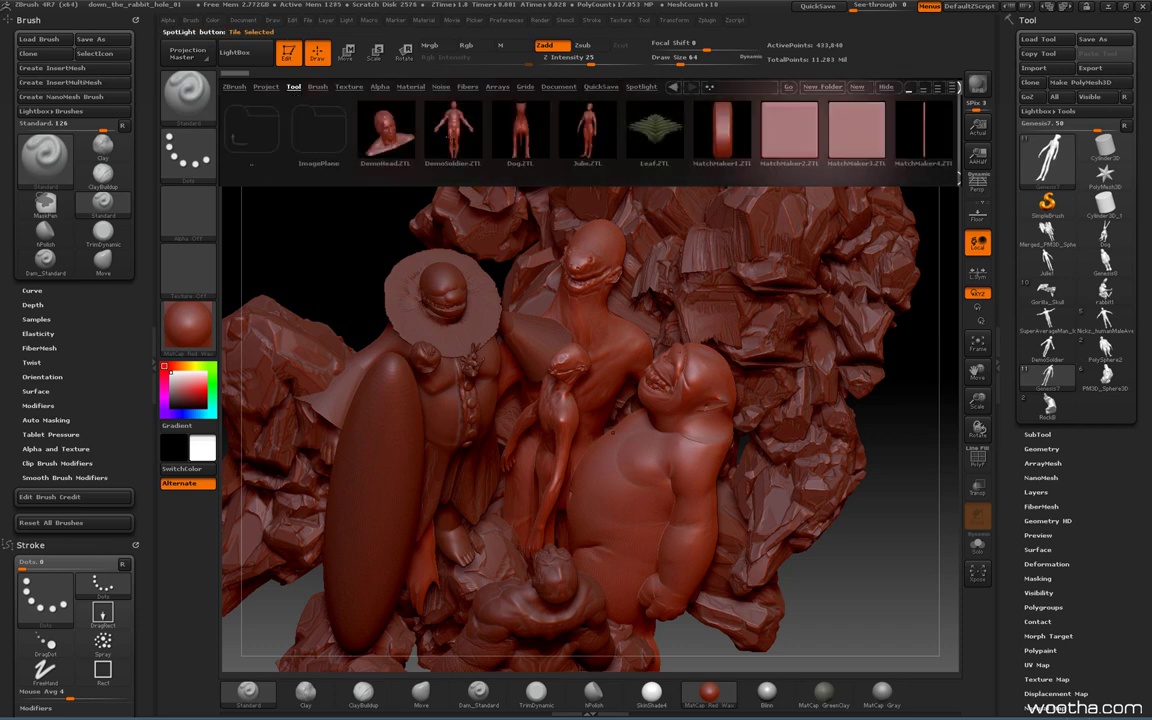
{"action": "left_click_drag", "start_coordinate": [559, 150], "coordinate": [487, 145]}
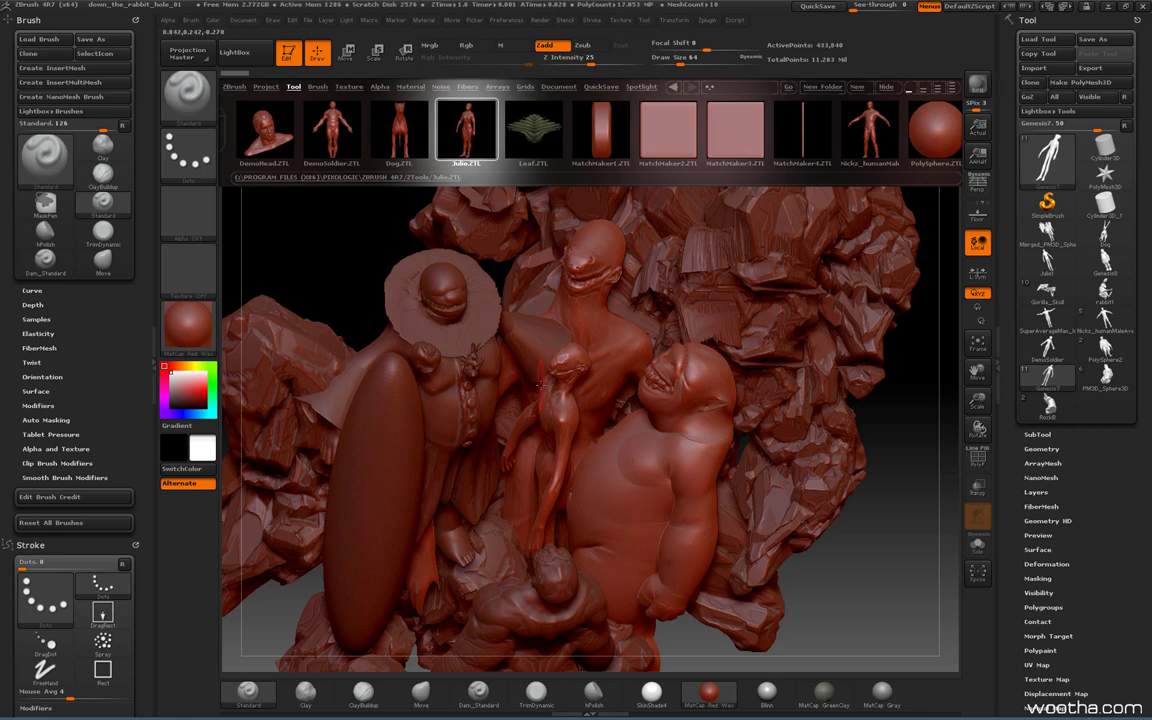
{"action": "left_click", "coordinate": [455, 389], "text": "alt"}
{"action": "left_click", "coordinate": [978, 546]}
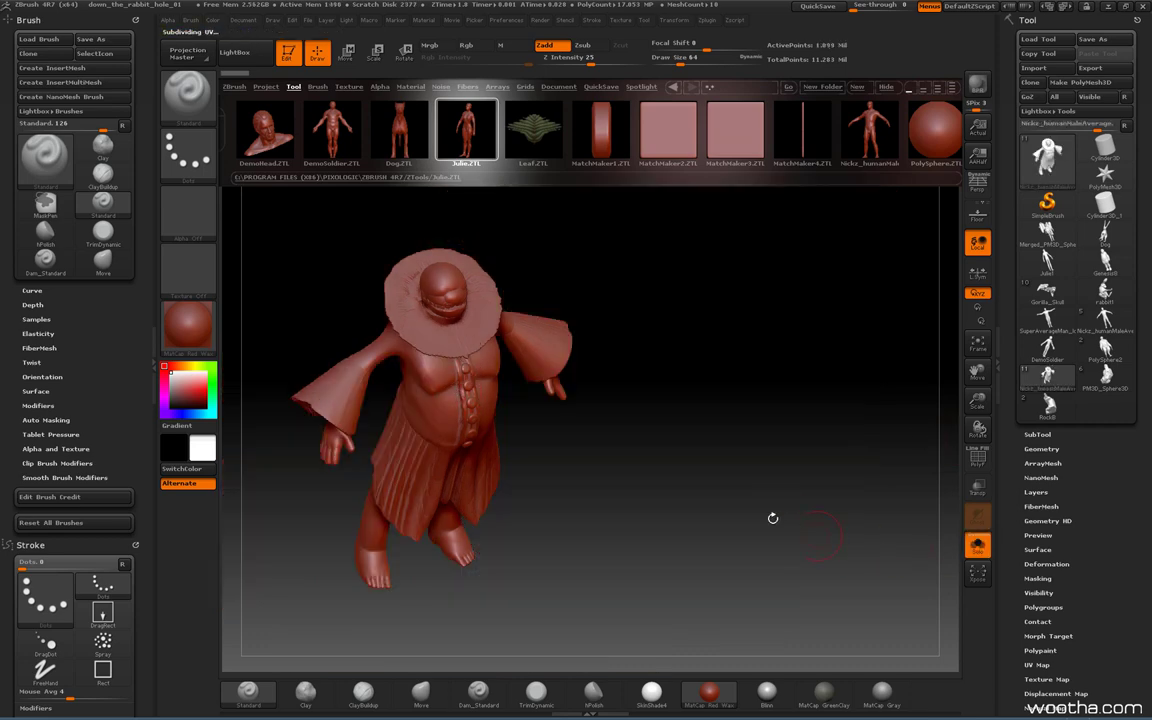
{"action": "left_click_drag", "start_coordinate": [771, 517], "coordinate": [810, 443]}
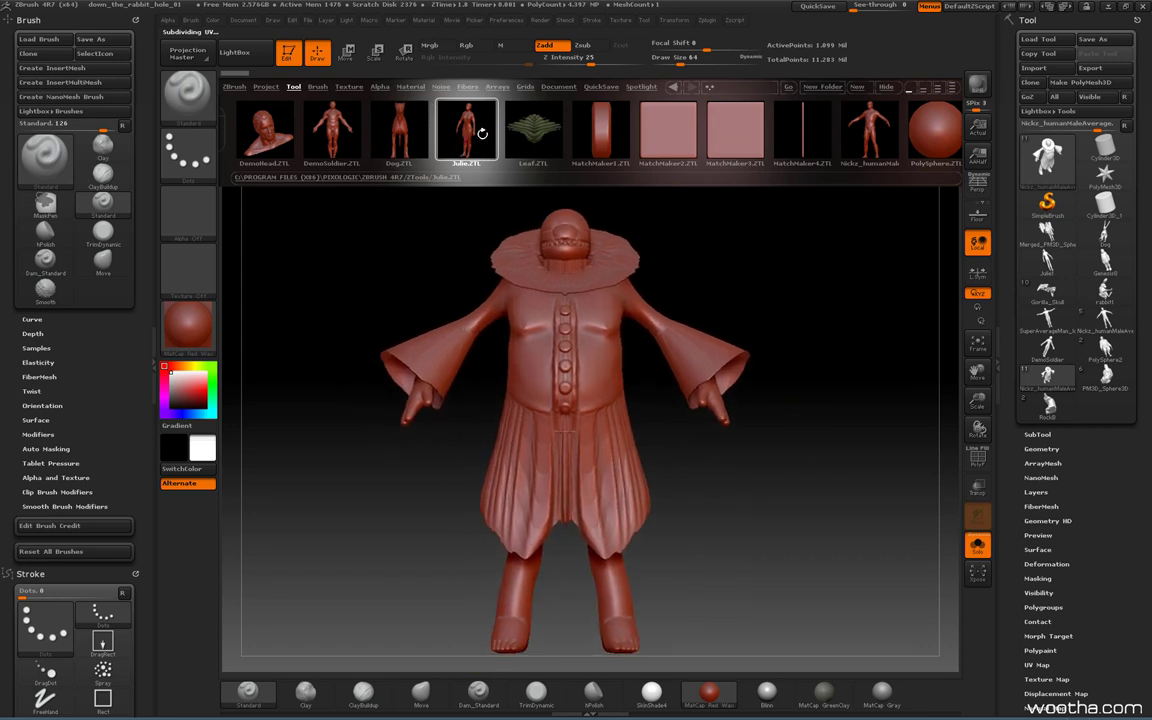
{"action": "left_click_drag", "start_coordinate": [815, 327], "coordinate": [838, 380]}
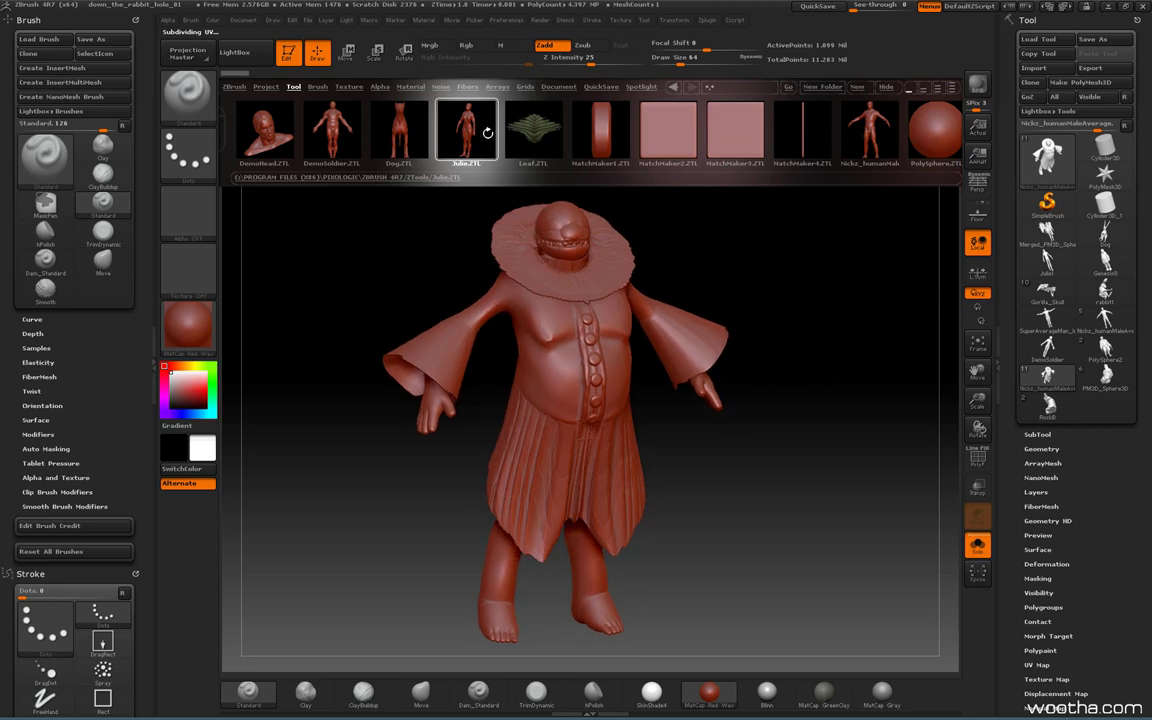
- Load the Julie.ZTL female figure from LightBox and view it whole from the front
{"action": "left_click", "coordinate": [472, 140]}
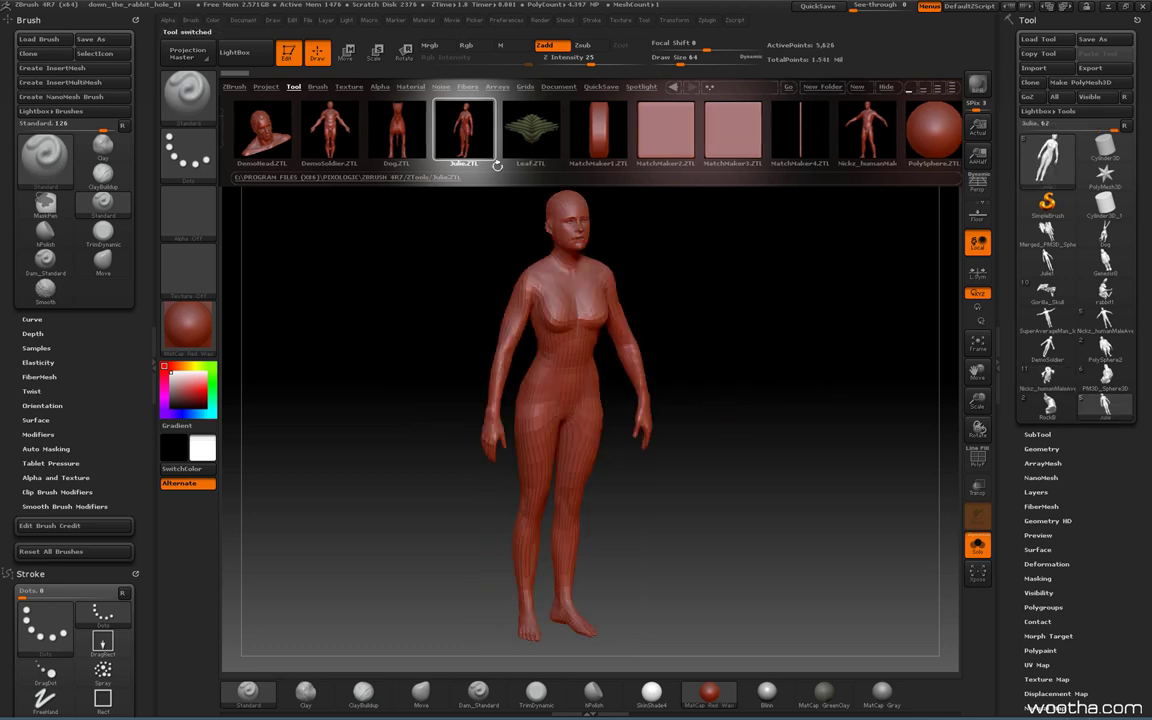
{"action": "mouse_move", "coordinate": [886, 460]}
{"action": "left_mouse_down", "text": "alt"}
{"action": "mouse_move", "coordinate": [848, 409]}
{"action": "mouse_move", "coordinate": [879, 463]}
{"action": "left_mouse_up", "text": "alt"}
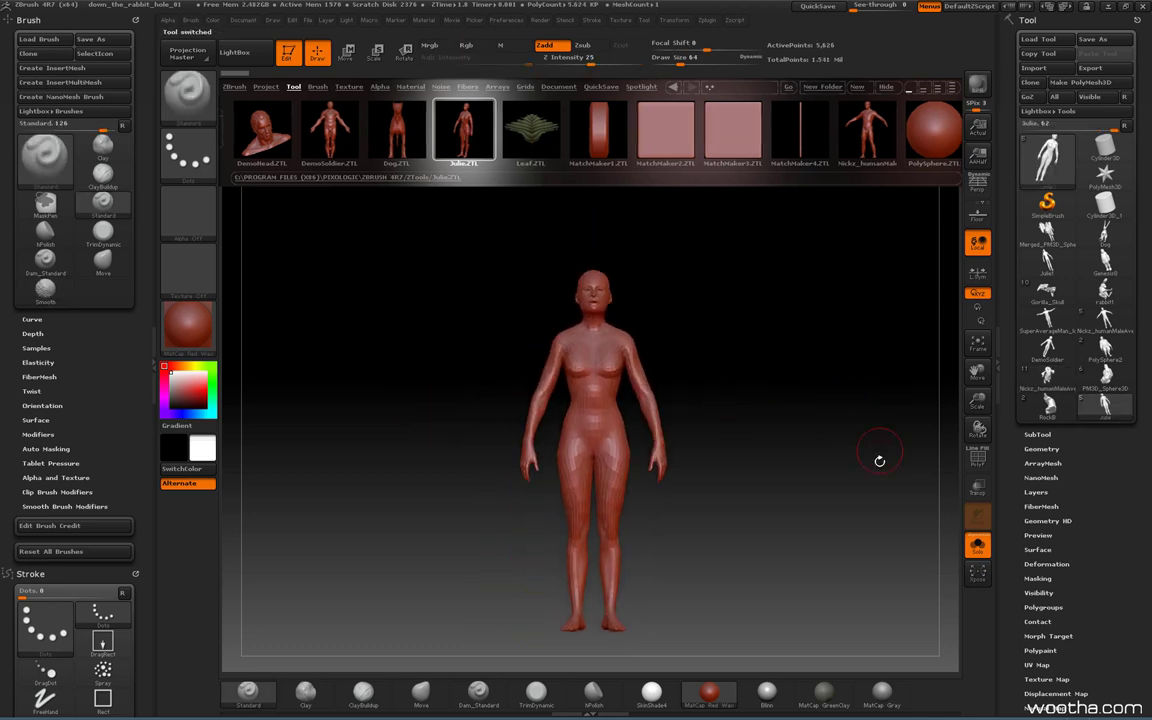
{"action": "left_click_drag", "start_coordinate": [870, 506], "coordinate": [856, 381], "text": "alt"}
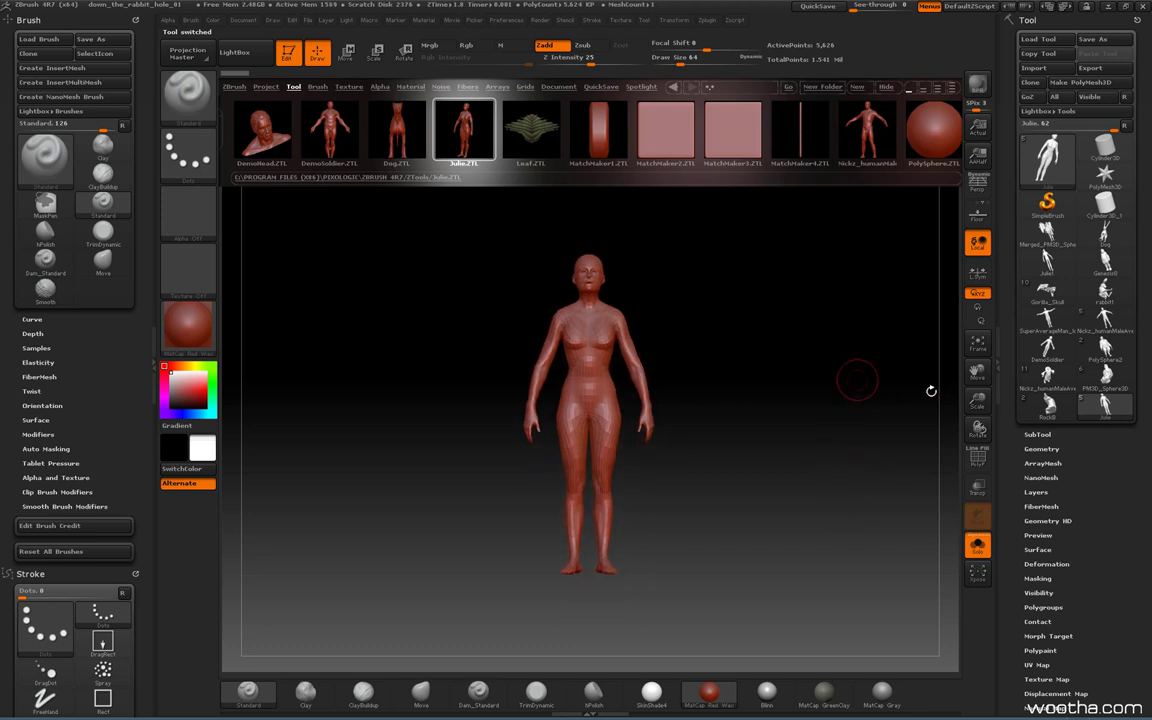
- Raise the Julie figure's geometry to subdivision level 5
{"action": "left_click", "coordinate": [1038, 435]}
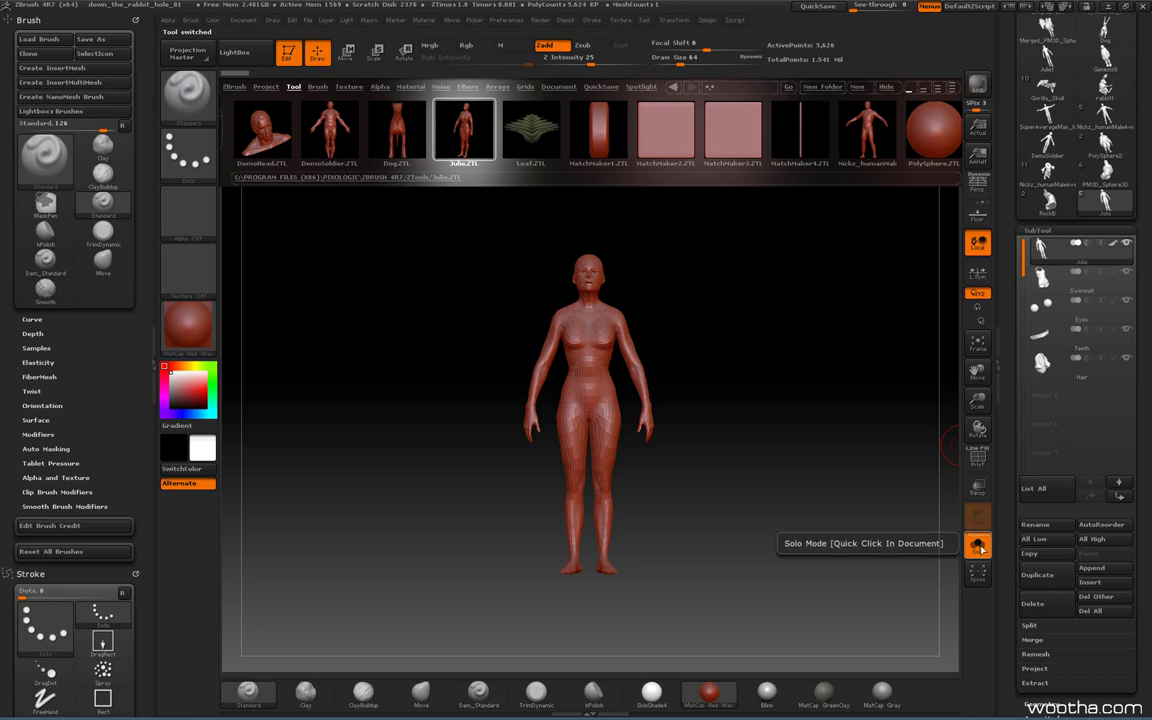
{"action": "key", "text": "ctrl+d"}
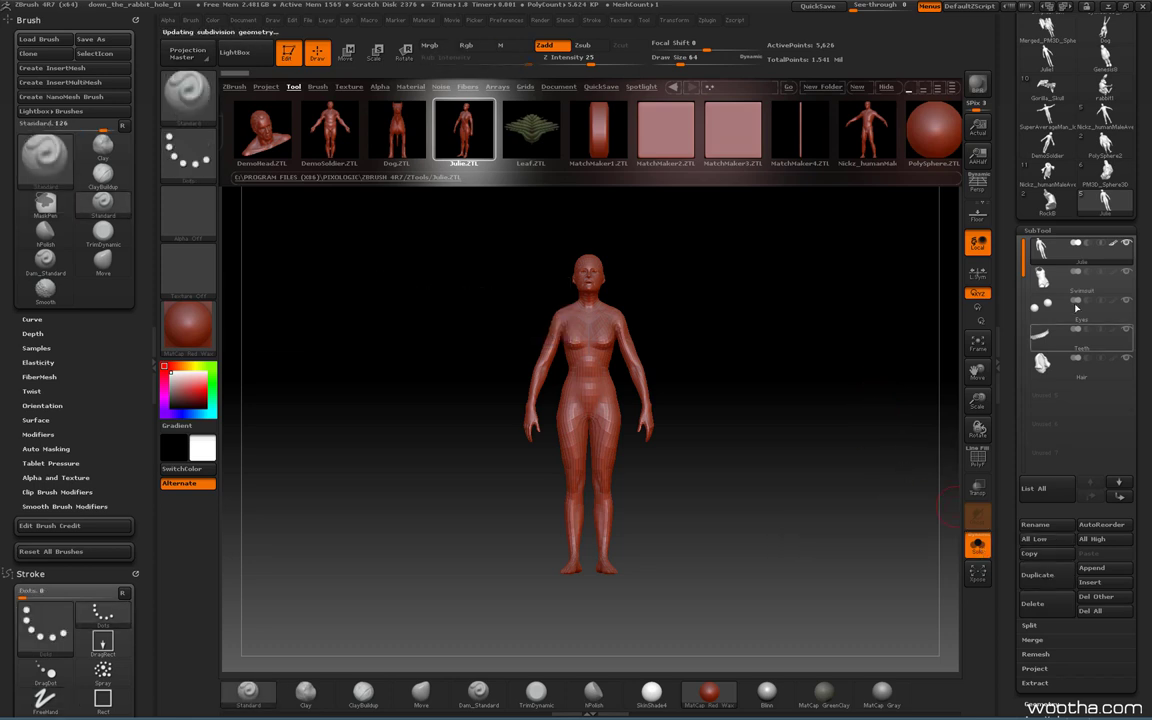
{"action": "left_click", "coordinate": [1046, 700]}
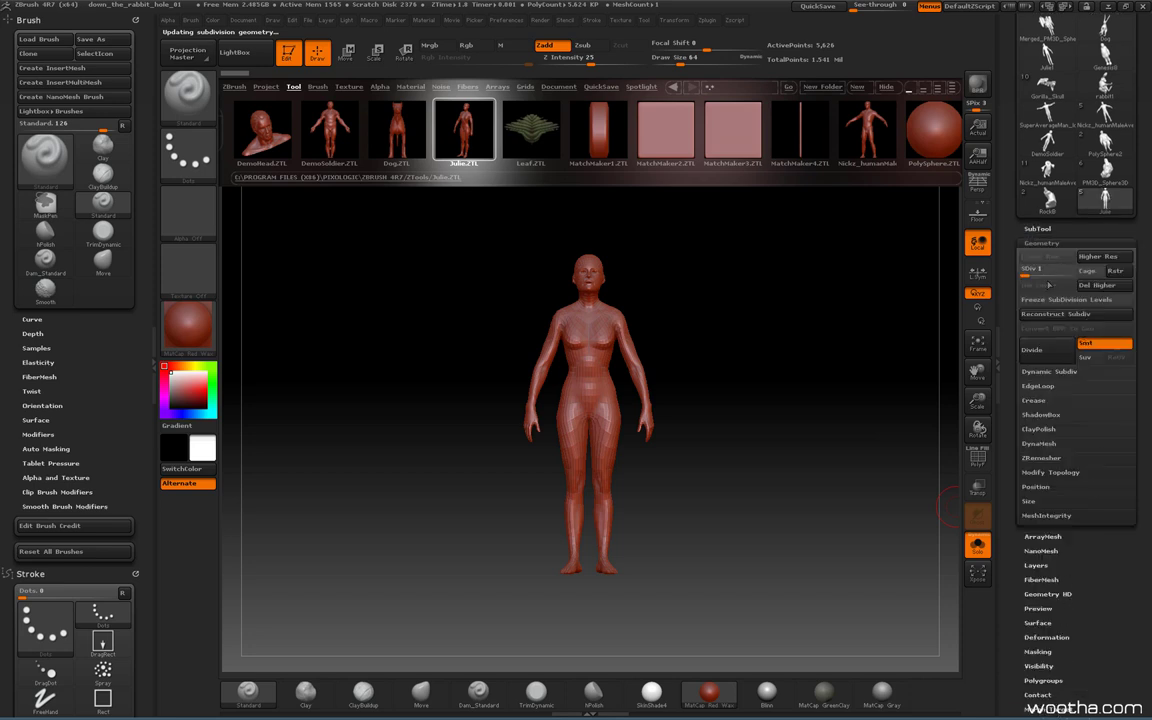
{"action": "key", "text": "d"}
{"action": "key", "text": "d"}
{"action": "key", "text": "d"}
{"action": "key", "text": "d"}
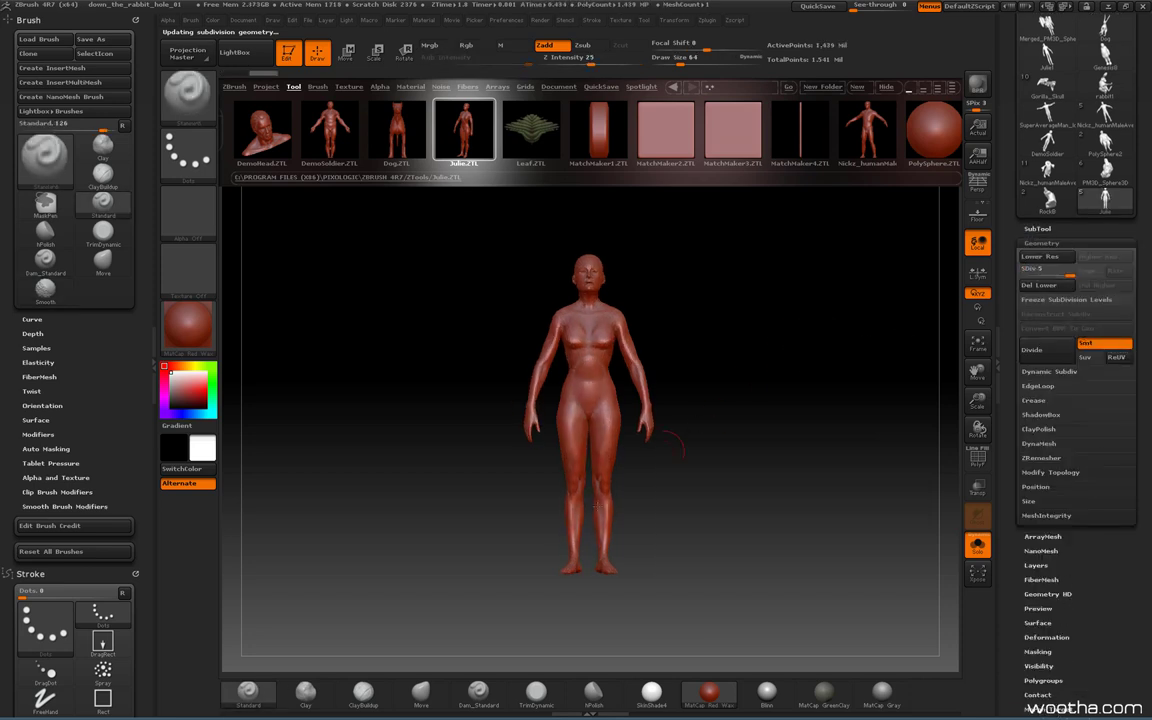
- Choose the Inflat brush at draw size 223 and clear the figure's deformation layers to allow sculpting
{"action": "key", "text": "b"}
{"action": "key", "text": "i"}
{"action": "key", "text": "n"}
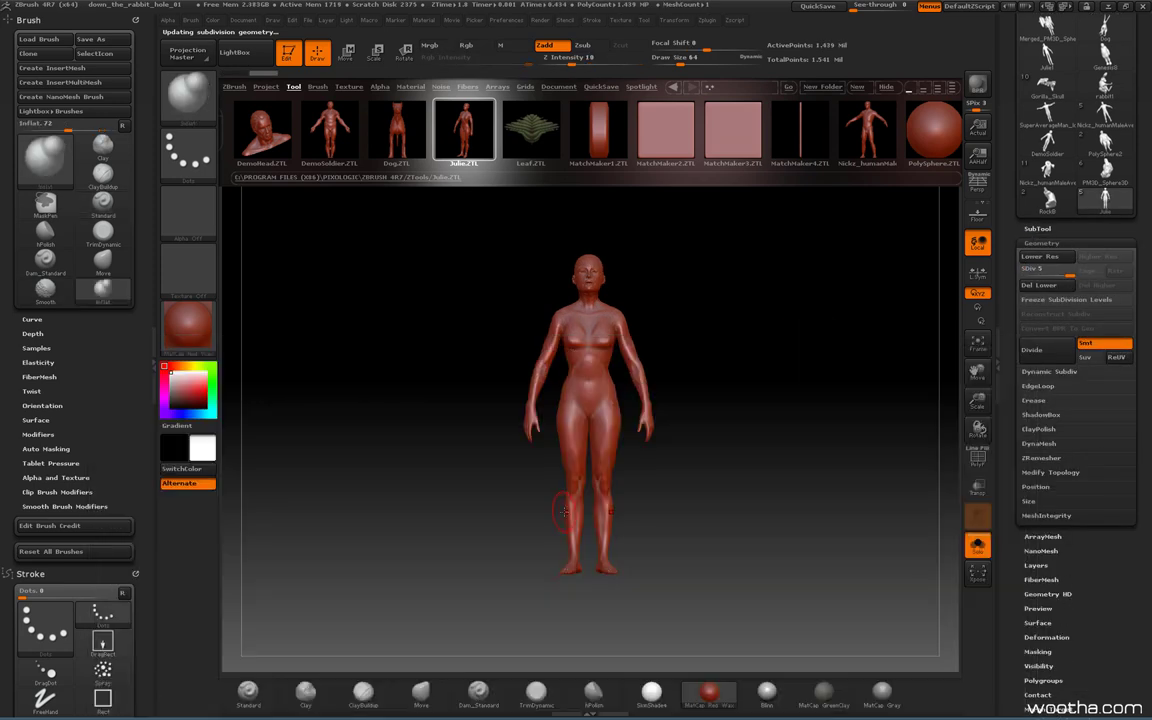
{"action": "key", "text": "space"}
{"action": "left_click_drag", "start_coordinate": [644, 311], "coordinate": [669, 311]}
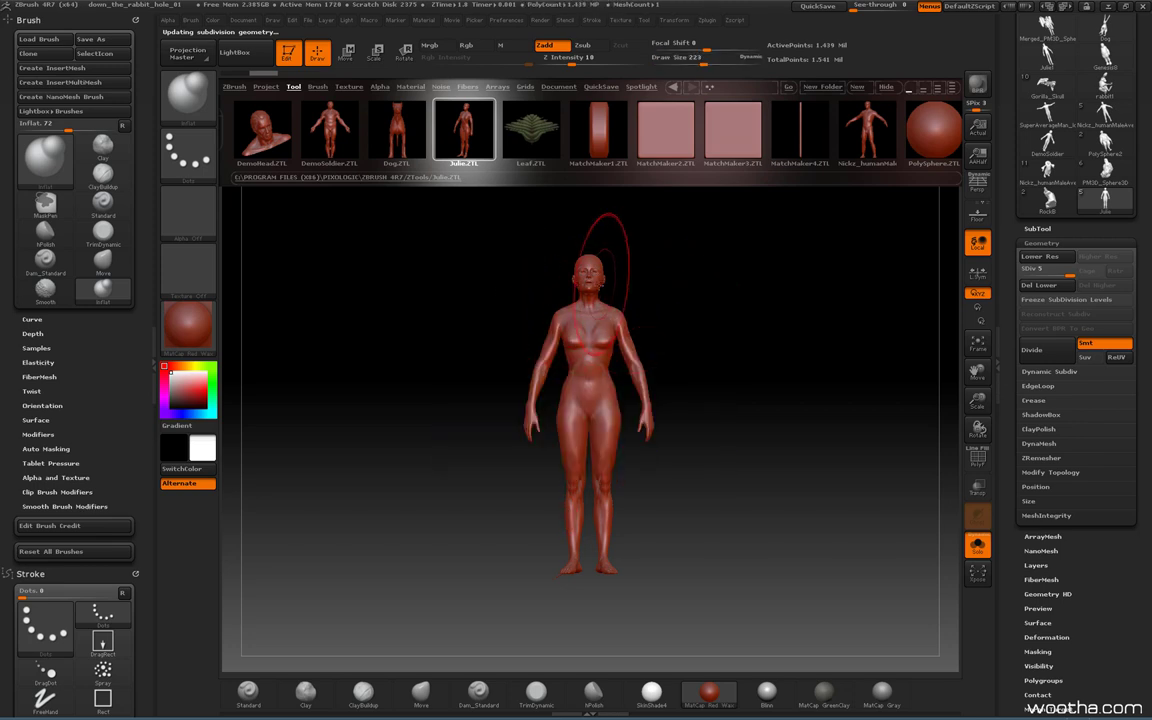
{"action": "left_click", "coordinate": [612, 266]}
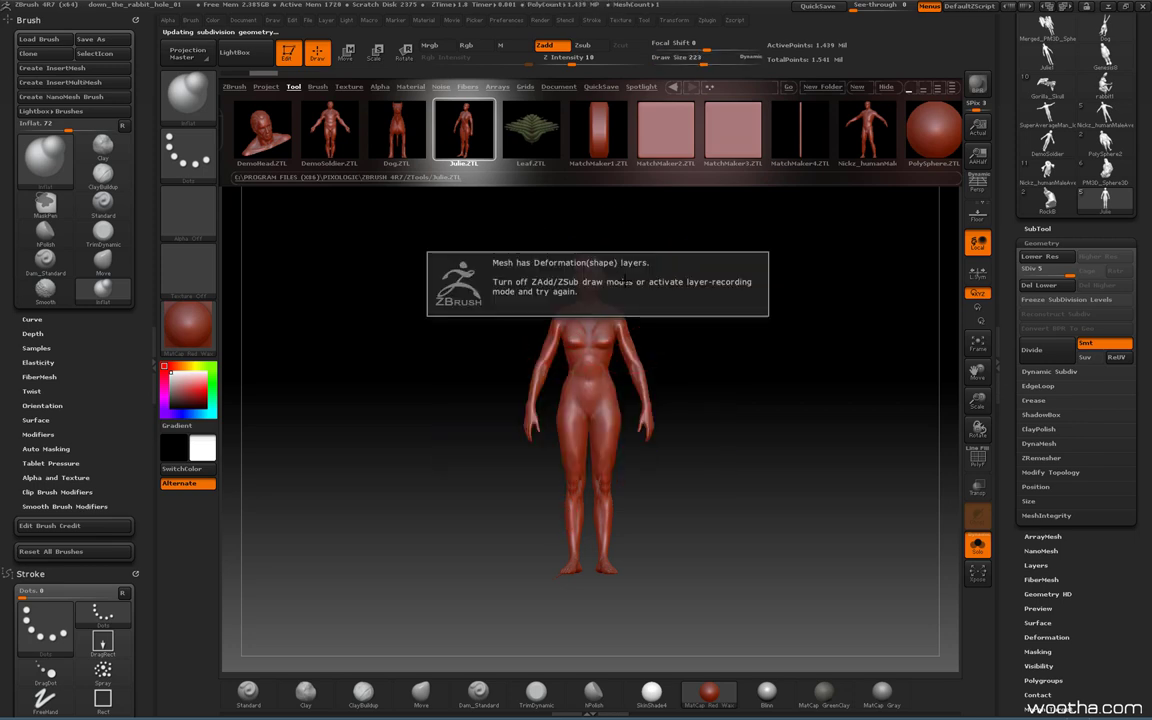
{"action": "left_click", "coordinate": [1038, 565]}
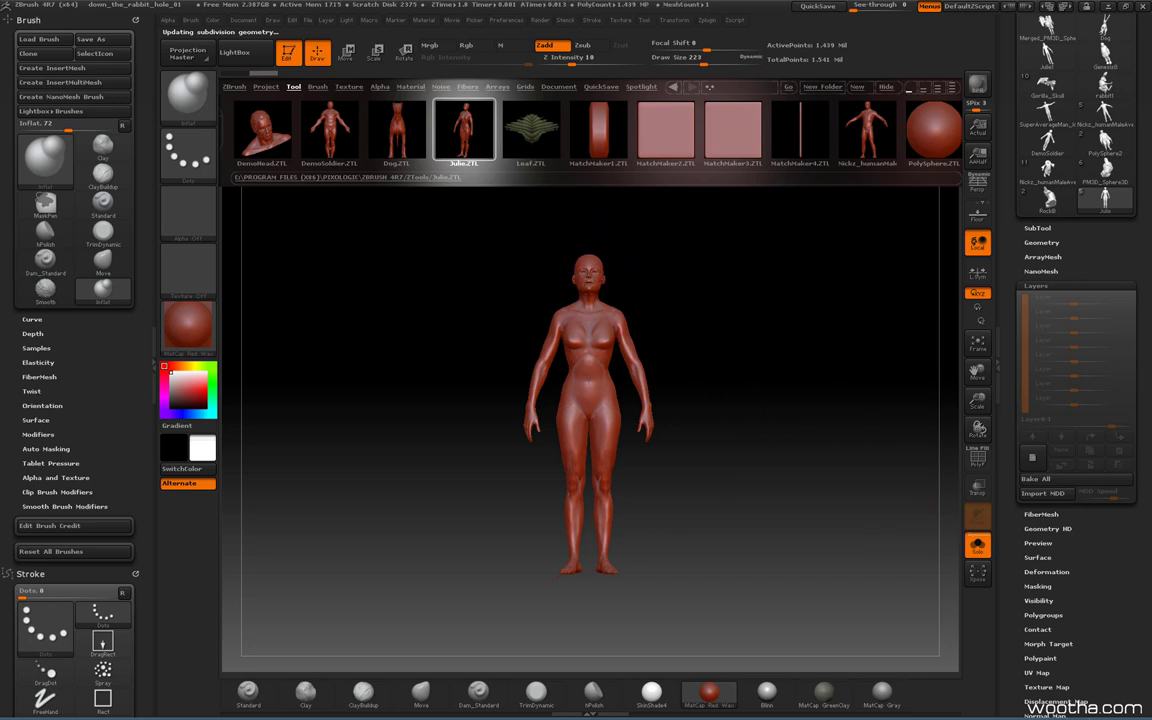
- Inflate the figure's head, torso, arms and legs symmetrically, reducing the brush's draw size to 163 for the last strokes
{"action": "left_click_drag", "start_coordinate": [610, 280], "coordinate": [612, 274]}
{"action": "mouse_move", "coordinate": [652, 280]}
{"action": "left_mouse_down"}
{"action": "mouse_move", "coordinate": [722, 316]}
{"action": "mouse_move", "coordinate": [712, 328]}
{"action": "left_mouse_up"}
{"action": "left_click_drag", "start_coordinate": [560, 325], "coordinate": [574, 435]}
{"action": "mouse_move", "coordinate": [732, 389]}
{"action": "left_mouse_down", "text": "shift"}
{"action": "mouse_move", "coordinate": [687, 386]}
{"action": "mouse_move", "coordinate": [738, 390]}
{"action": "mouse_move", "coordinate": [543, 424]}
{"action": "mouse_move", "coordinate": [703, 388]}
{"action": "left_mouse_up", "text": "shift"}
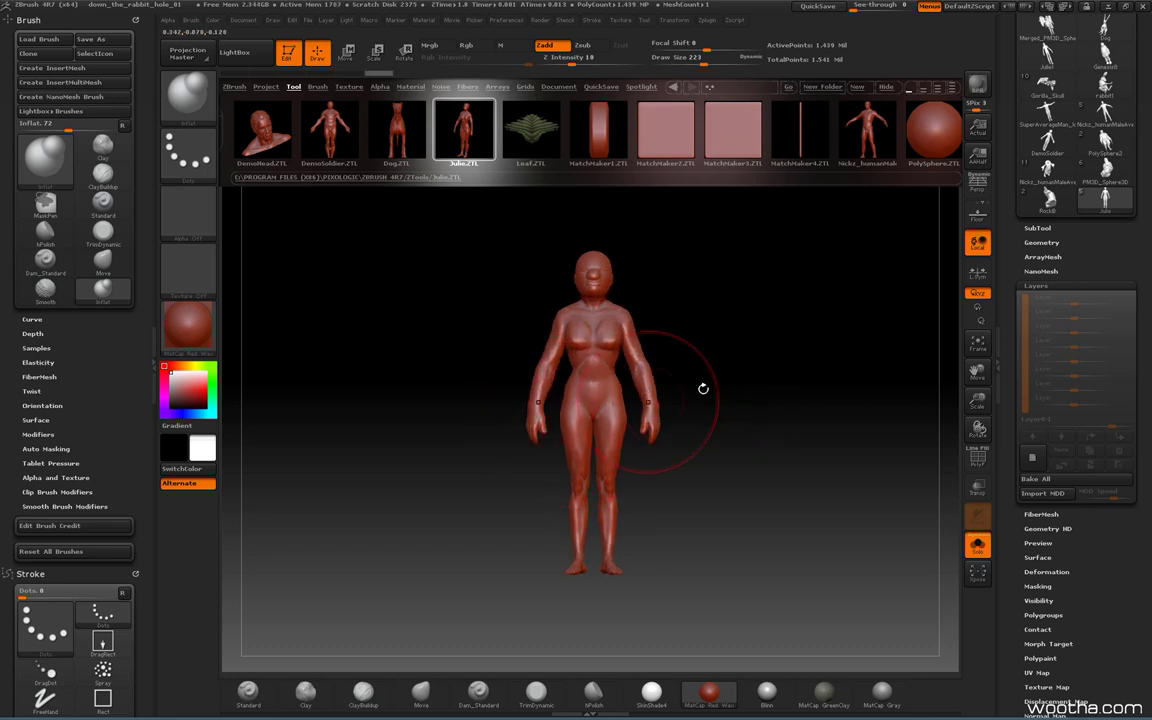
{"action": "left_click_drag", "start_coordinate": [612, 462], "coordinate": [598, 505]}
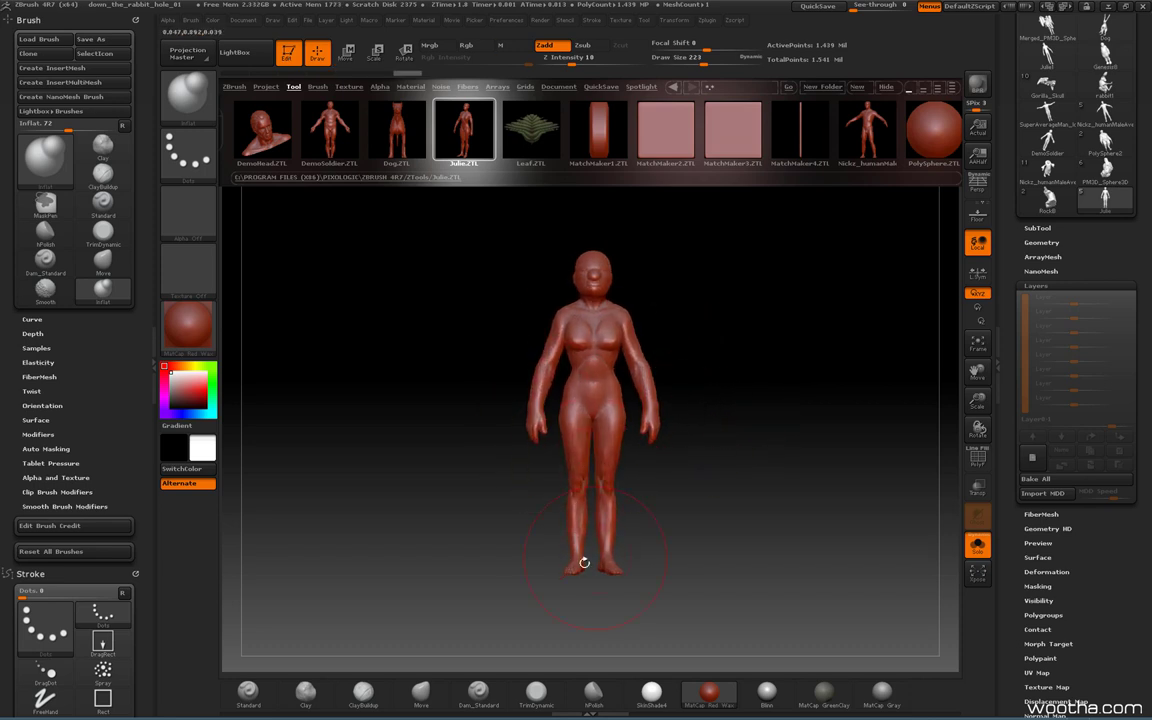
{"action": "left_click_drag", "start_coordinate": [741, 507], "coordinate": [743, 446], "text": "alt"}
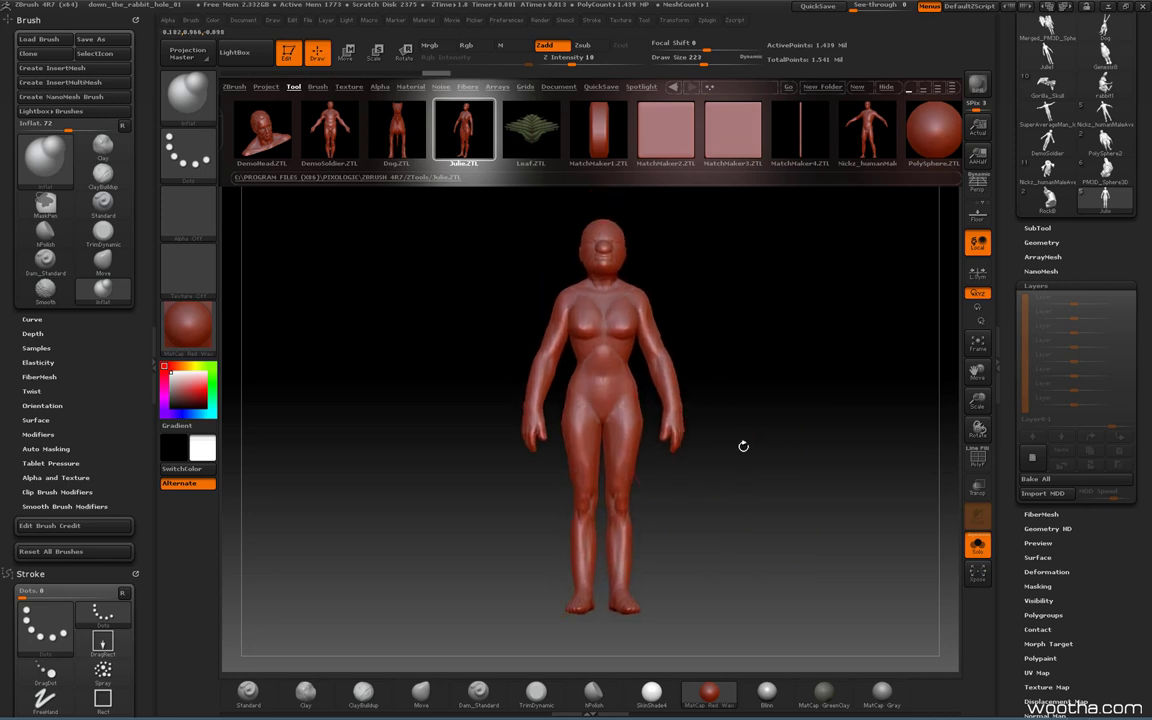
{"action": "key", "text": "space"}
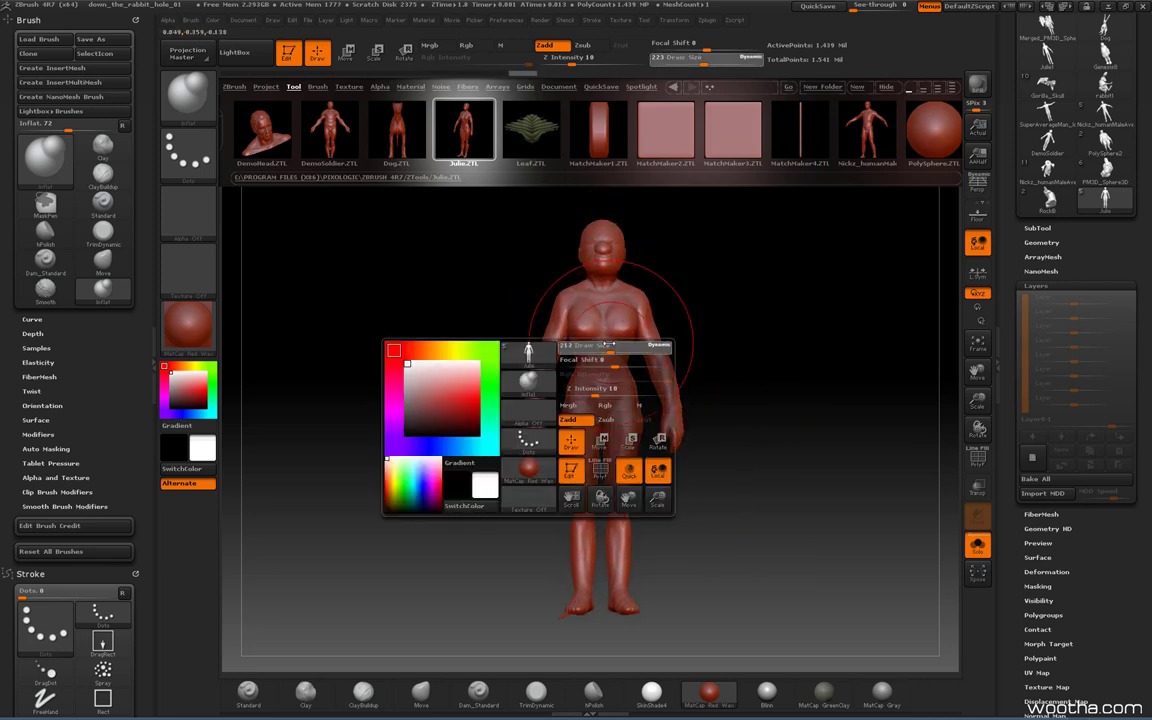
{"action": "left_click_drag", "start_coordinate": [608, 345], "coordinate": [598, 346]}
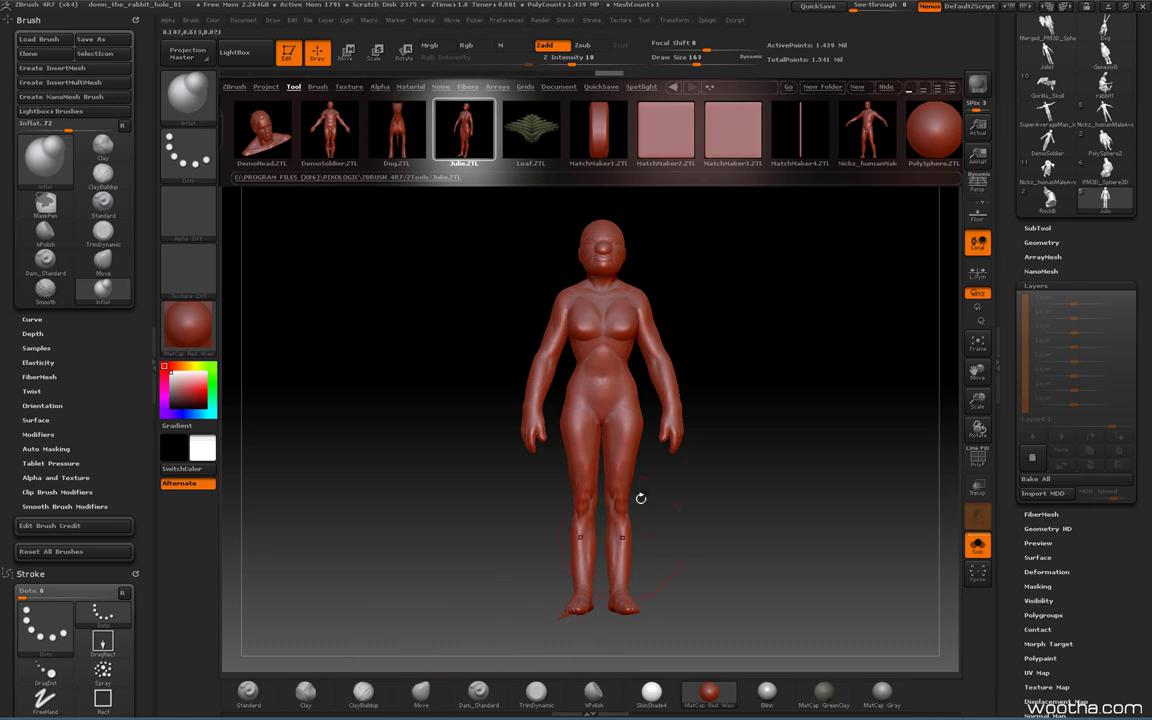
- Try to inflate the belly with the brush at draw size 223
{"action": "key", "text": "space"}
{"action": "mouse_move", "coordinate": [607, 424]}
{"action": "left_mouse_down"}
{"action": "mouse_move", "coordinate": [622, 424]}
{"action": "mouse_move", "coordinate": [594, 374]}
{"action": "left_mouse_up"}
{"action": "key", "text": "space"}
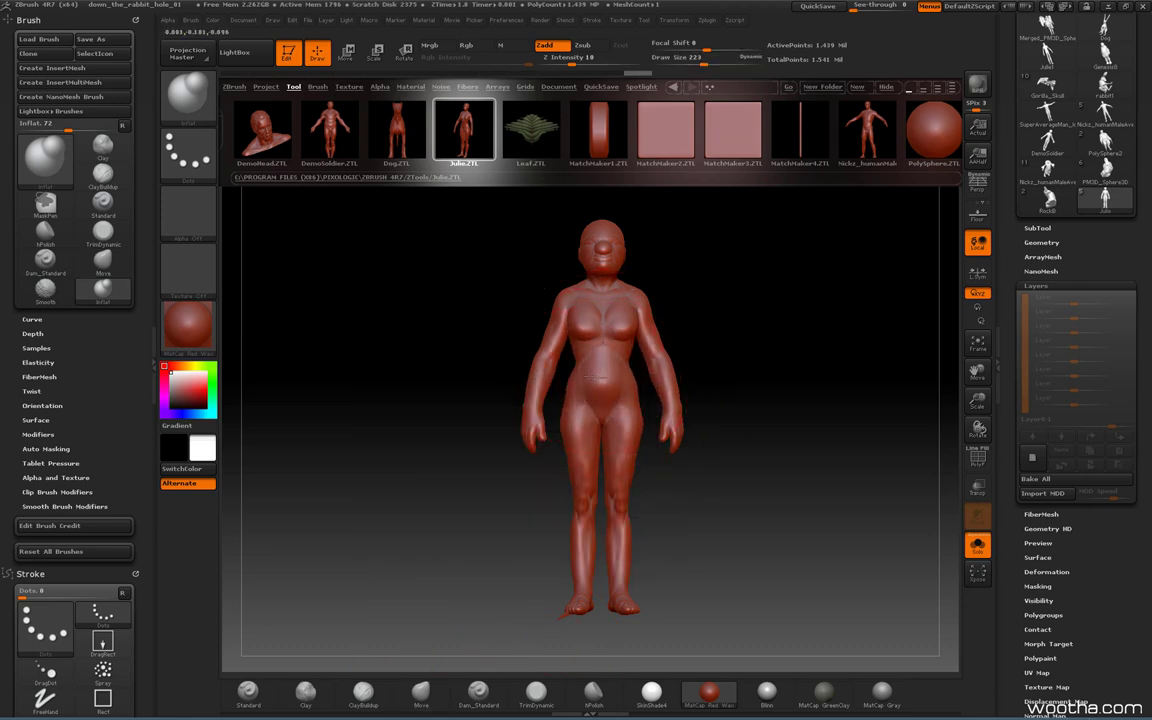
{"action": "key", "text": "ctrl+z"}
- Mask both of the figure's arms from shoulder to hand
{"action": "left_click_drag", "start_coordinate": [772, 374], "coordinate": [830, 364]}
{"action": "left_click_drag", "start_coordinate": [499, 325], "coordinate": [558, 478], "text": "ctrl"}
{"action": "left_click_drag", "start_coordinate": [841, 424], "coordinate": [880, 433], "text": "shift"}
{"action": "key", "text": "shift"}
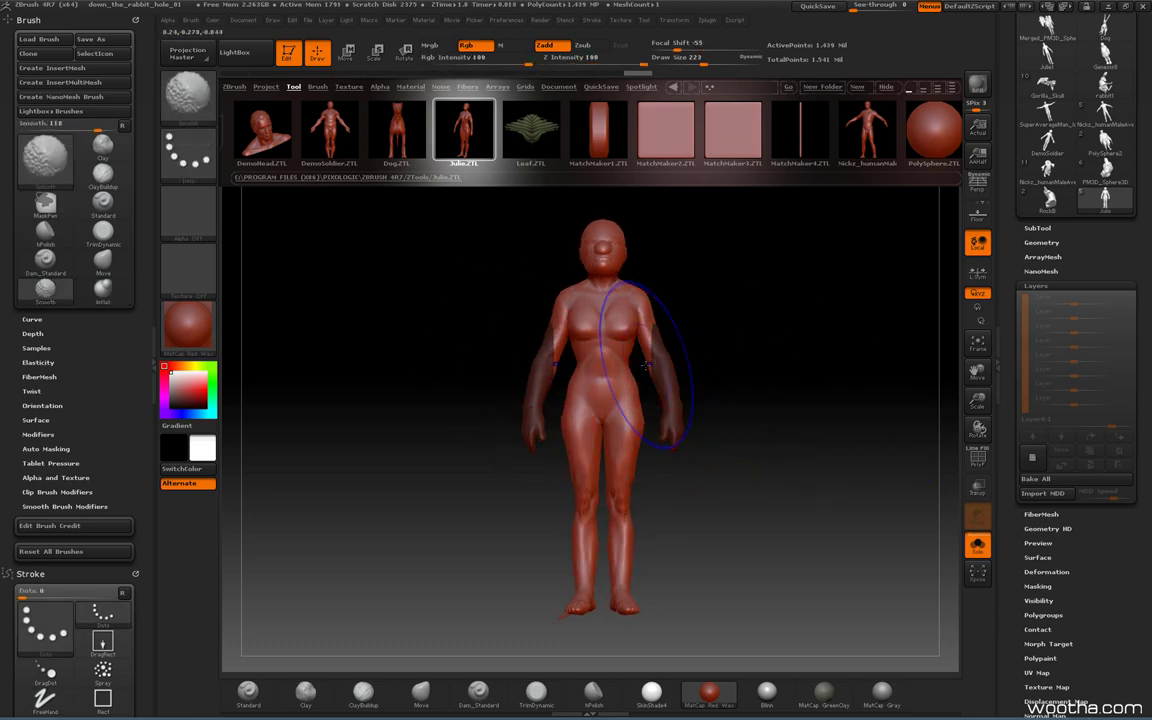
- Lower the figure to subdivision level 1 and soften the arm mask
{"action": "key", "text": "shift+d"}
{"action": "key", "text": "shift+d"}
{"action": "key", "text": "shift+d"}
{"action": "key", "text": "shift+d"}
{"action": "left_click", "coordinate": [600, 373], "text": "ctrl"}
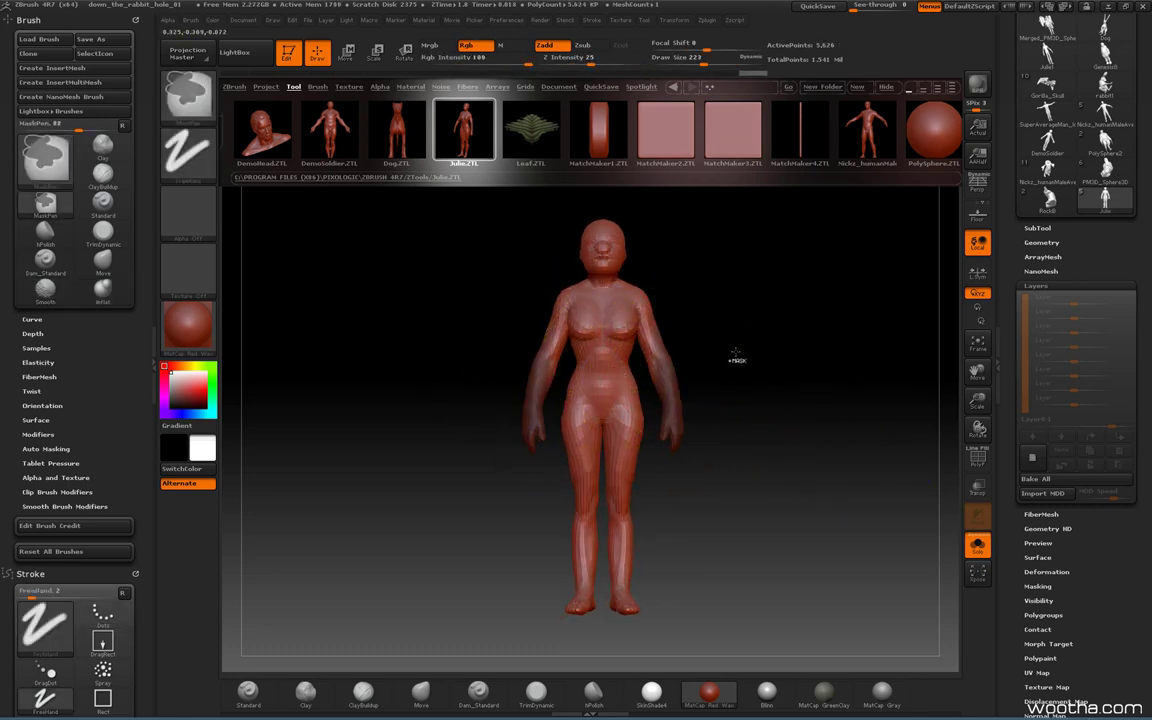
- Inflate the belly and legs into a heavier body with the Inflat brush at draw size 330
{"action": "key", "text": "space"}
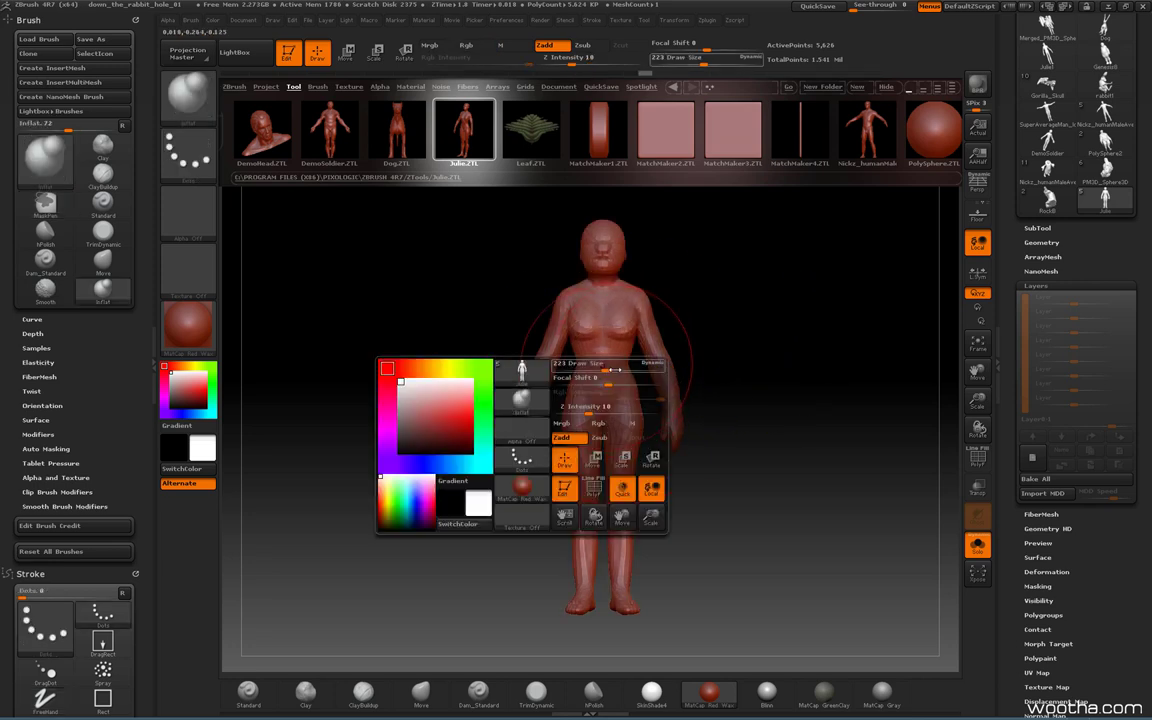
{"action": "left_click", "coordinate": [615, 369]}
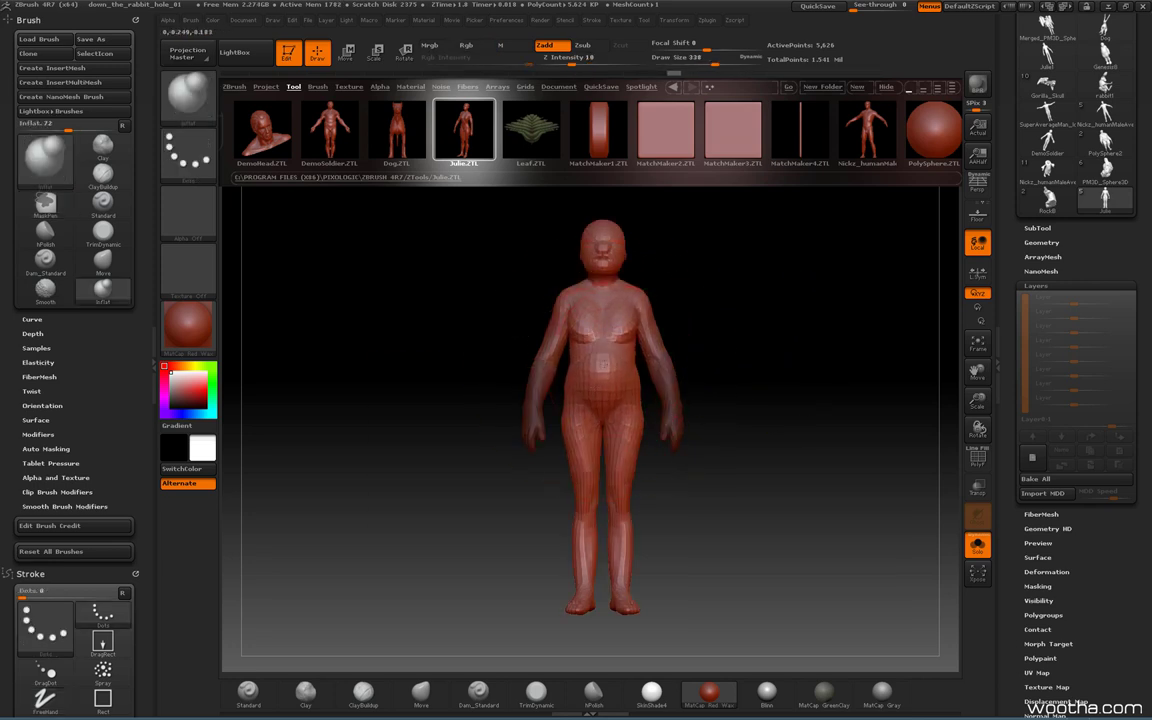
{"action": "left_click_drag", "start_coordinate": [610, 362], "coordinate": [594, 414]}
{"action": "mouse_move", "coordinate": [500, 392]}
{"action": "left_mouse_down"}
{"action": "mouse_move", "coordinate": [658, 399]}
{"action": "mouse_move", "coordinate": [654, 389]}
{"action": "left_mouse_up"}
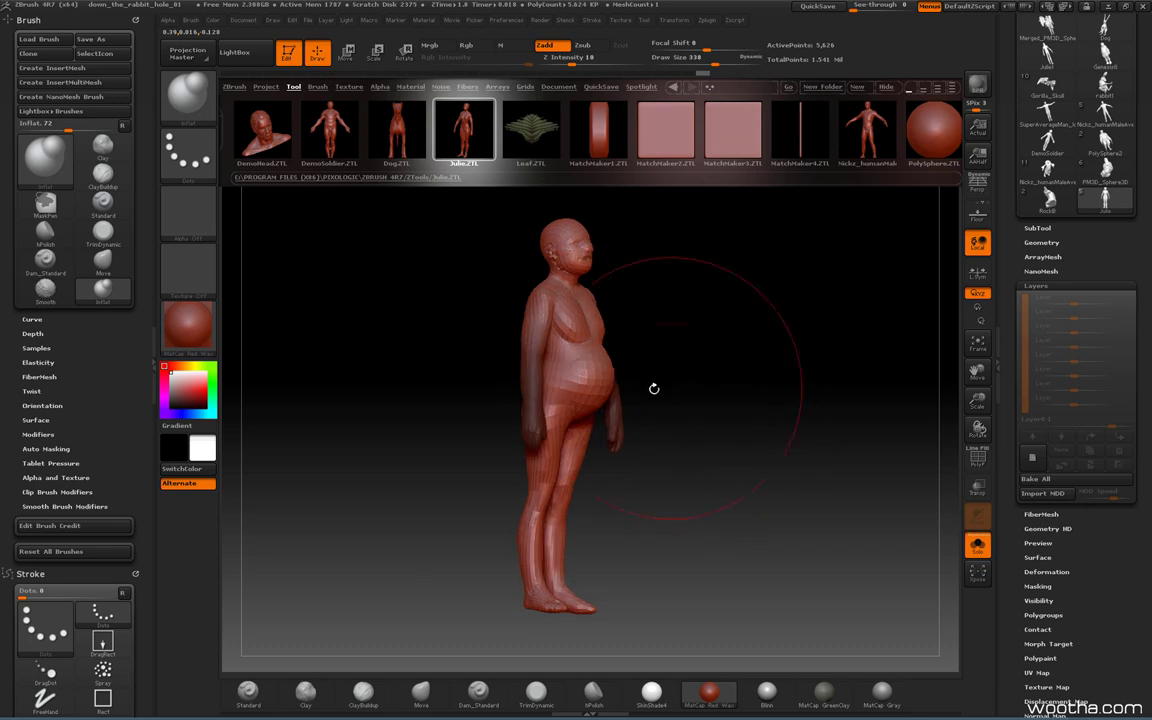
{"action": "key", "text": "ctrl+z"}
{"action": "left_click_drag", "start_coordinate": [760, 390], "coordinate": [638, 393], "text": "shift"}
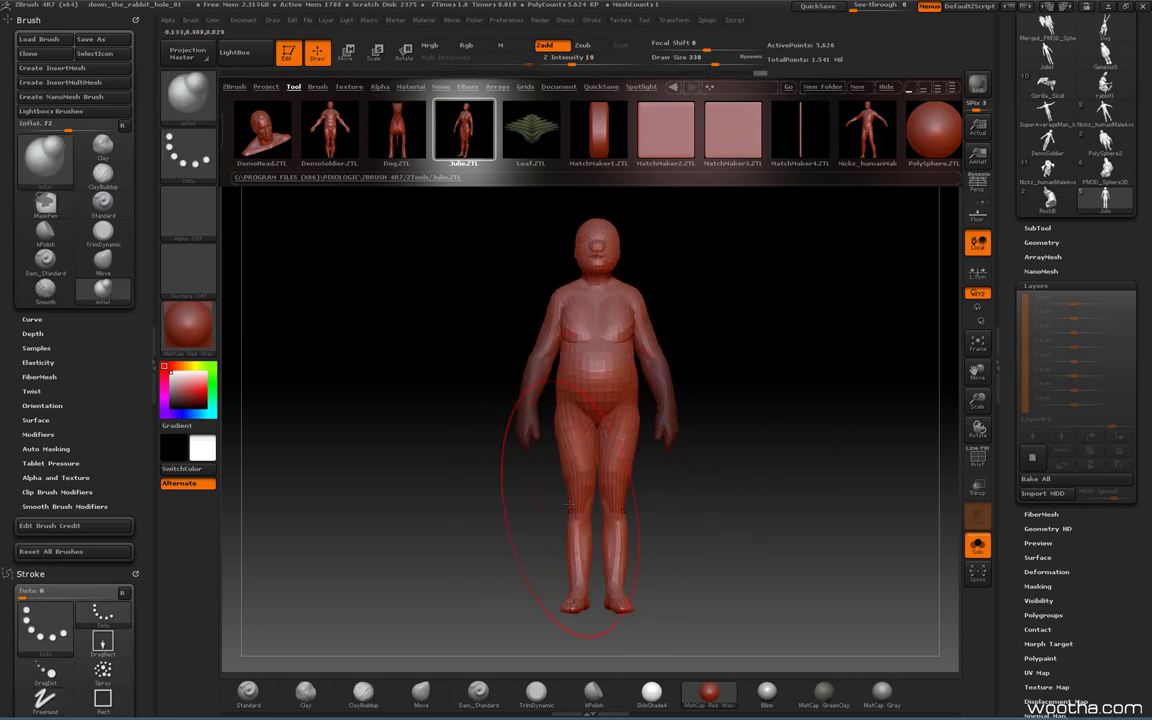
{"action": "left_click_drag", "start_coordinate": [630, 535], "coordinate": [686, 453], "text": "shift"}
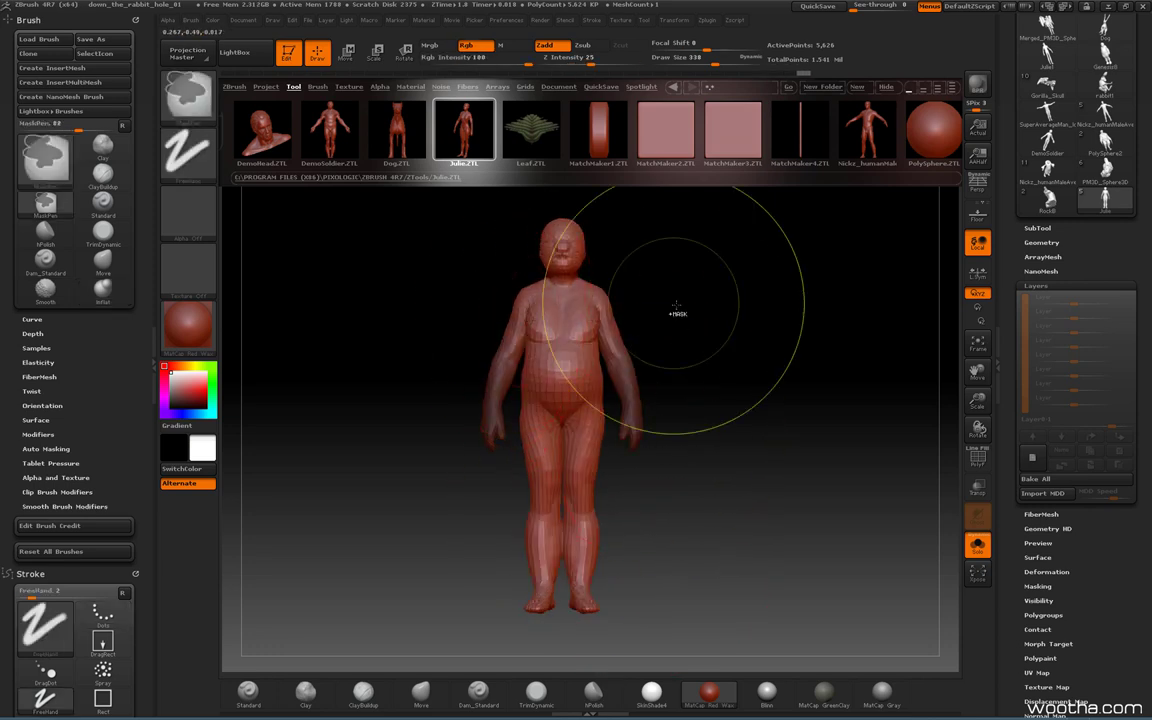
- Extend the mask over both arms, invert it to protect the rest of the body, and soften its edges
{"action": "left_click_drag", "start_coordinate": [676, 310], "coordinate": [700, 349], "text": "ctrl"}
{"action": "left_click_drag", "start_coordinate": [700, 349], "coordinate": [806, 362], "text": "alt"}
{"action": "left_click_drag", "start_coordinate": [761, 296], "coordinate": [714, 491], "text": "ctrl"}
{"action": "key", "text": "shift+f"}
{"action": "left_click", "coordinate": [823, 404], "text": "ctrl"}
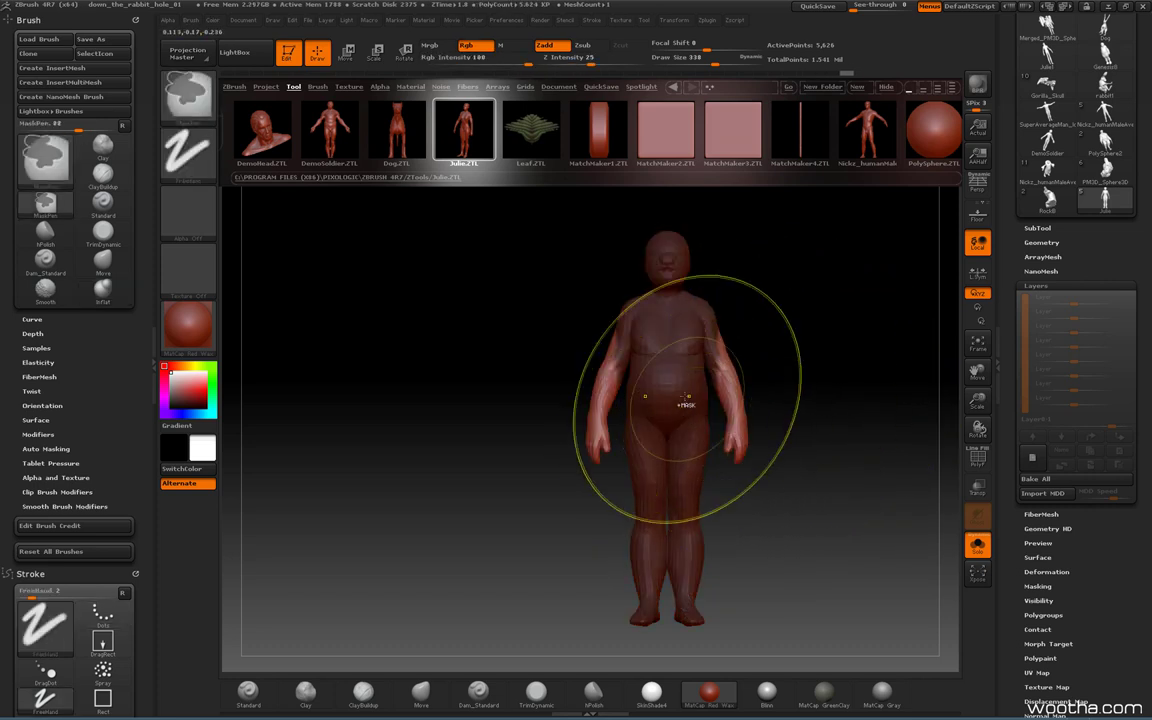
{"action": "left_click", "coordinate": [678, 381], "text": "ctrl"}
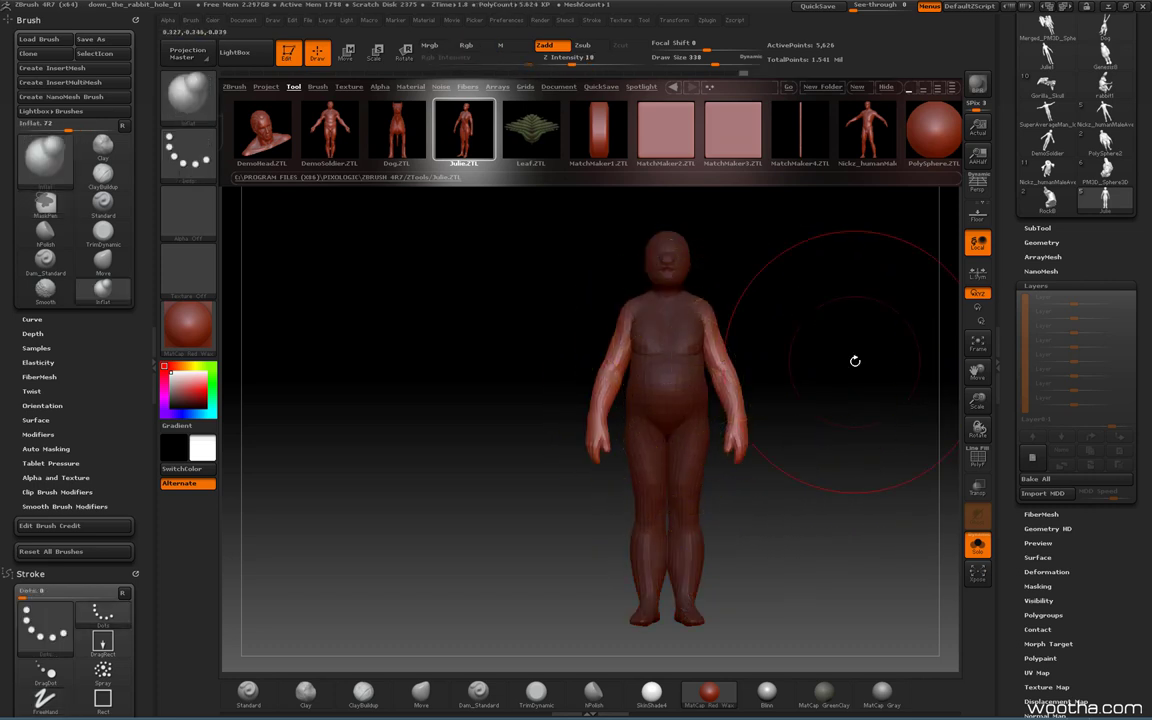
- Rotate both arms outward about the shoulders with the Transpose tool and clear the mask
{"action": "key", "text": "r"}
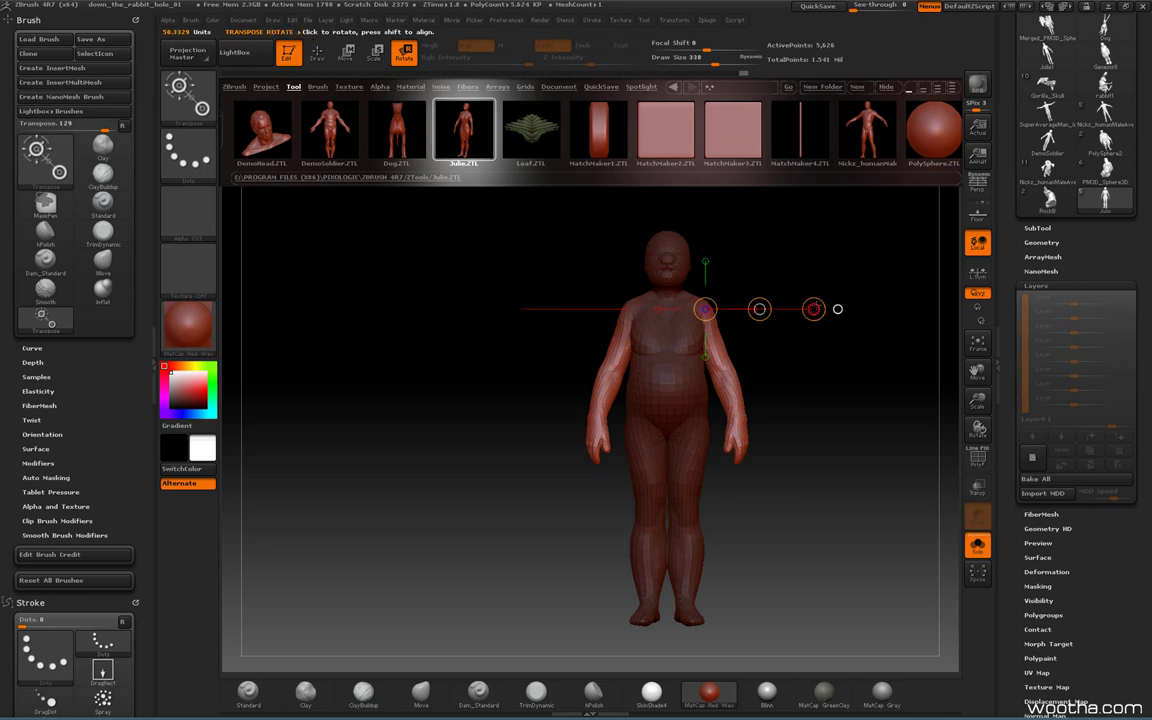
{"action": "left_click_drag", "start_coordinate": [813, 309], "coordinate": [811, 277]}
{"action": "left_click_drag", "start_coordinate": [856, 339], "coordinate": [779, 371], "text": "ctrl"}
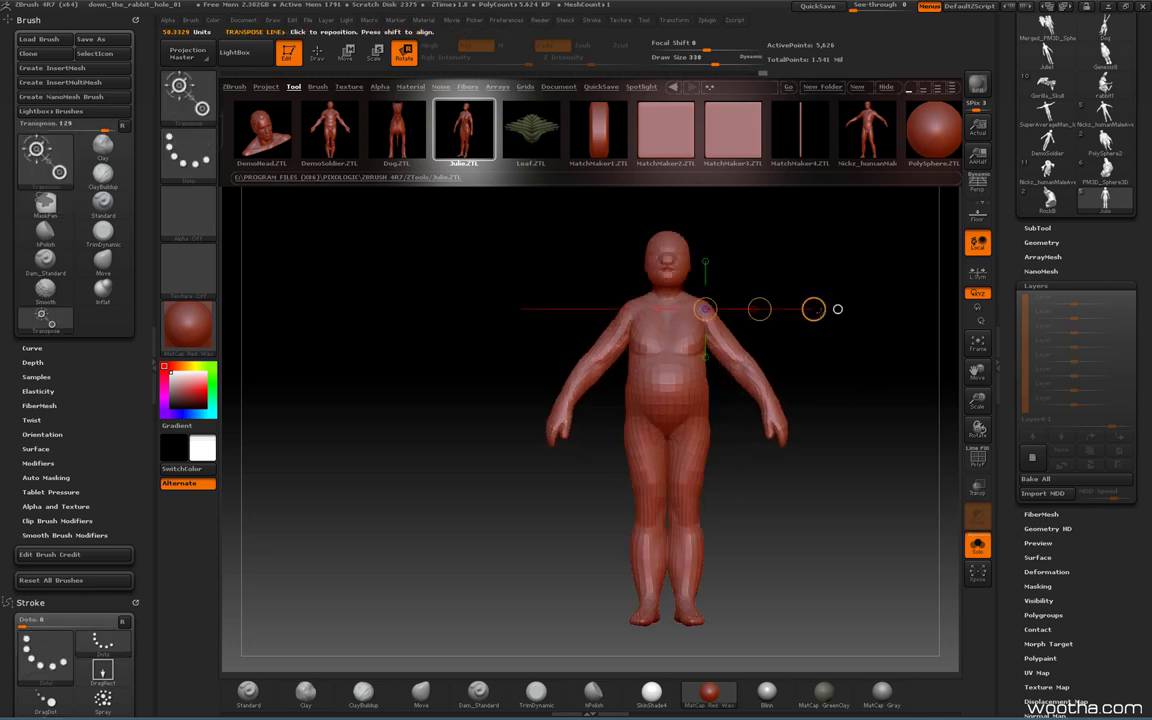
- Raise the figure from its lowest to a high-resolution subdivision level and reduce the draw size to 17
{"action": "key", "text": "d"}
{"action": "key", "text": "d"}
{"action": "key", "text": "d"}
{"action": "key", "text": "space"}
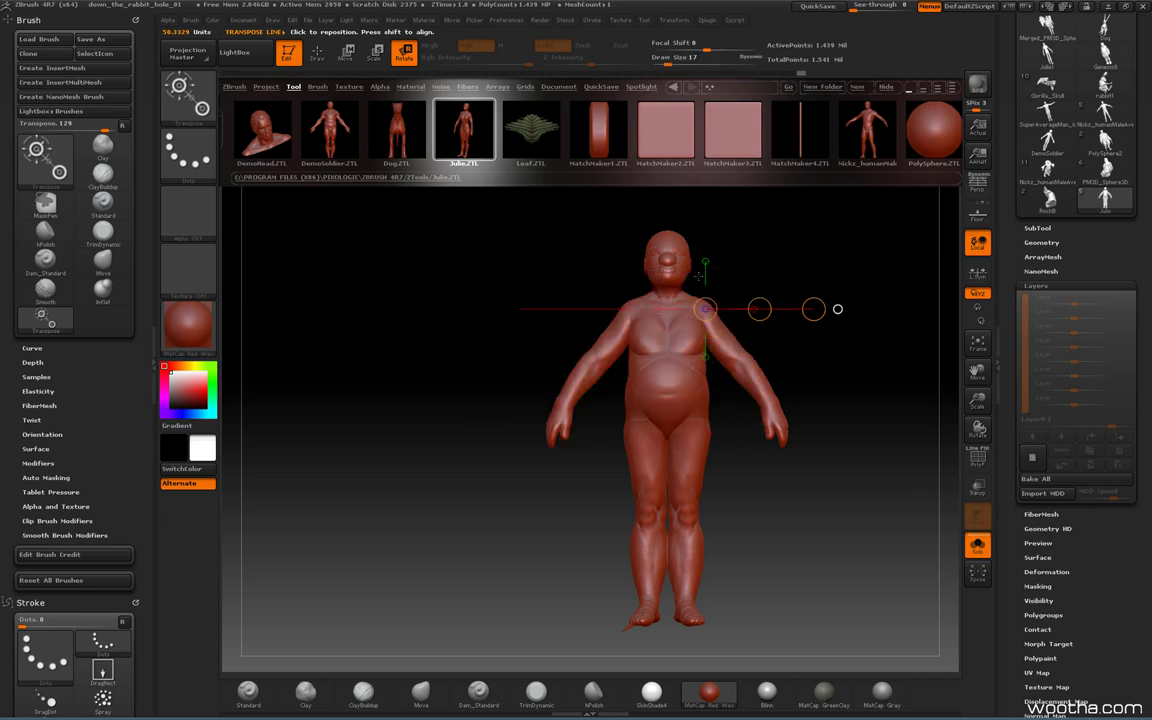
- Paint a mask band all the way around the base of the neck and invert the mask
{"action": "key", "text": "q"}
{"action": "left_click_drag", "start_coordinate": [805, 260], "coordinate": [807, 286]}
{"action": "left_click_drag", "start_coordinate": [692, 306], "coordinate": [640, 304], "text": "ctrl"}
{"action": "left_click_drag", "start_coordinate": [775, 281], "coordinate": [592, 277]}
{"action": "left_click_drag", "start_coordinate": [760, 255], "coordinate": [608, 276]}
{"action": "left_click_drag", "start_coordinate": [802, 265], "coordinate": [665, 324]}
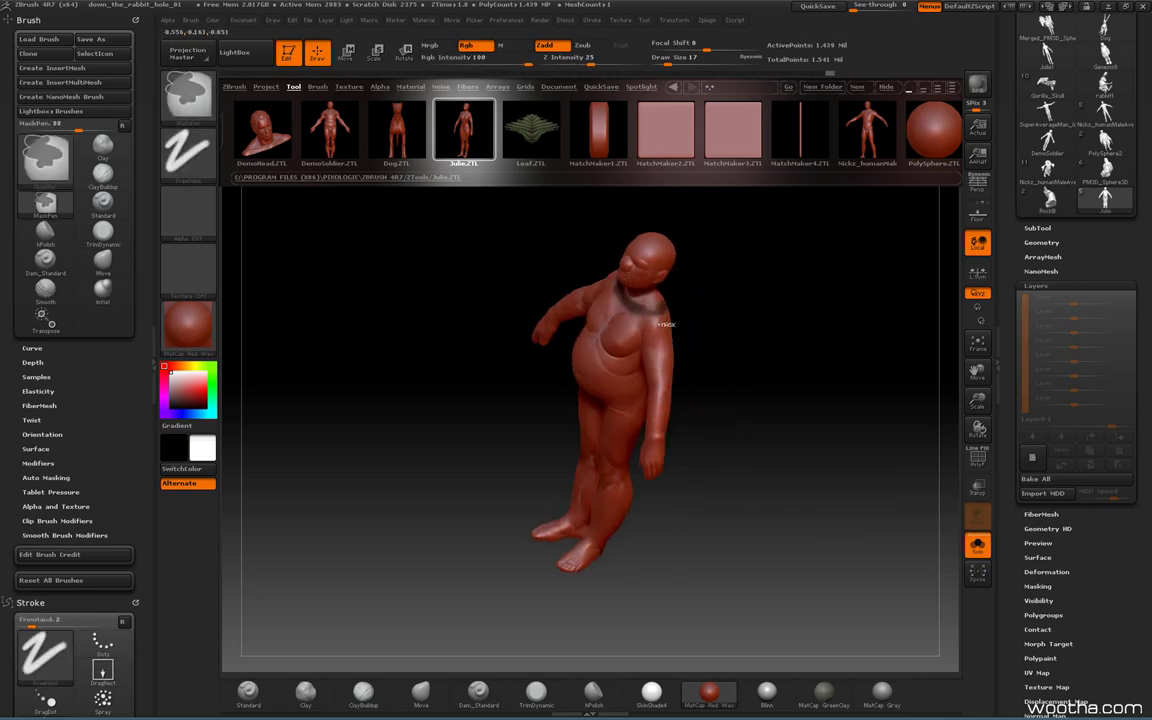
{"action": "mouse_move", "coordinate": [743, 311]}
{"action": "left_mouse_down"}
{"action": "mouse_move", "coordinate": [805, 347]}
{"action": "mouse_move", "coordinate": [800, 319]}
{"action": "left_mouse_up"}
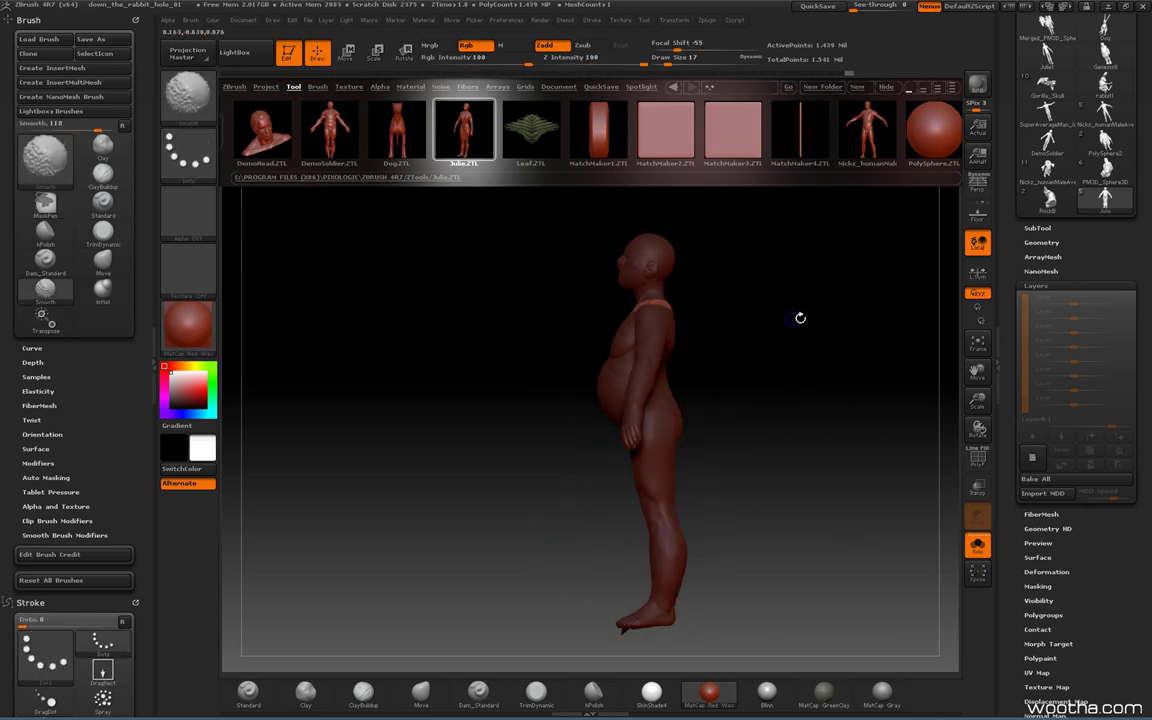
- Inflate the unmasked neck band with the Inflate deformation to form a ruffled collar
{"action": "scroll", "coordinate": [1083, 494], "scroll_direction": "down", "scroll_amount": 5}
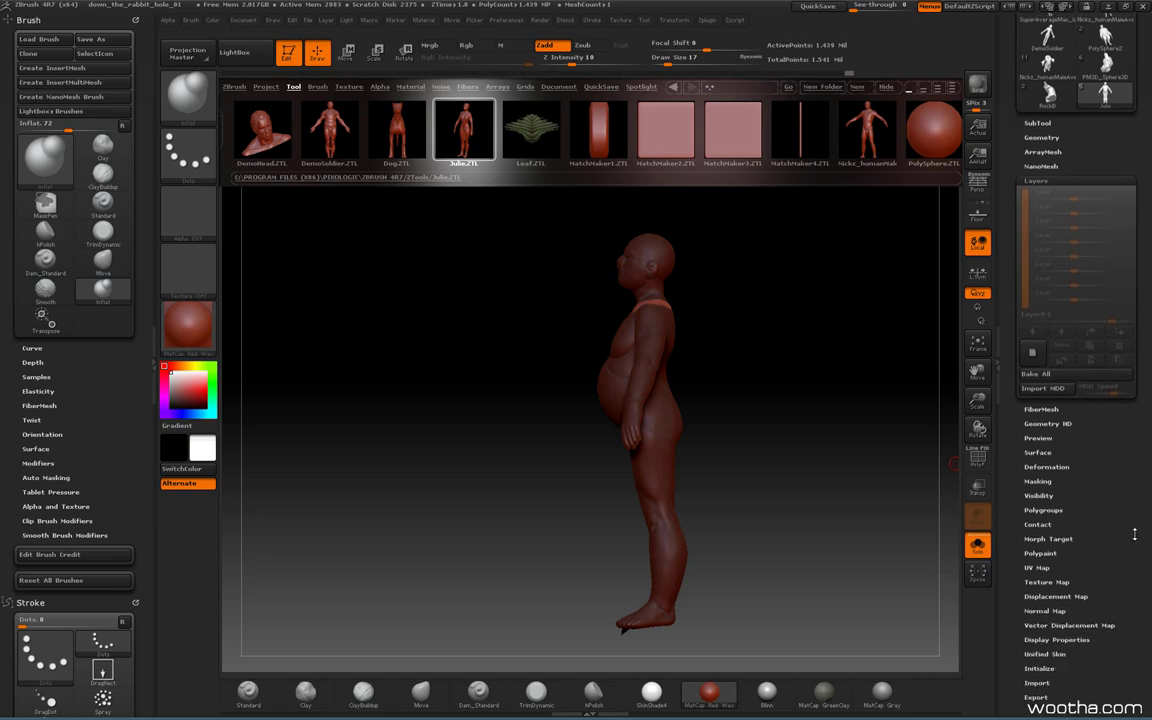
{"action": "left_click", "coordinate": [1072, 376]}
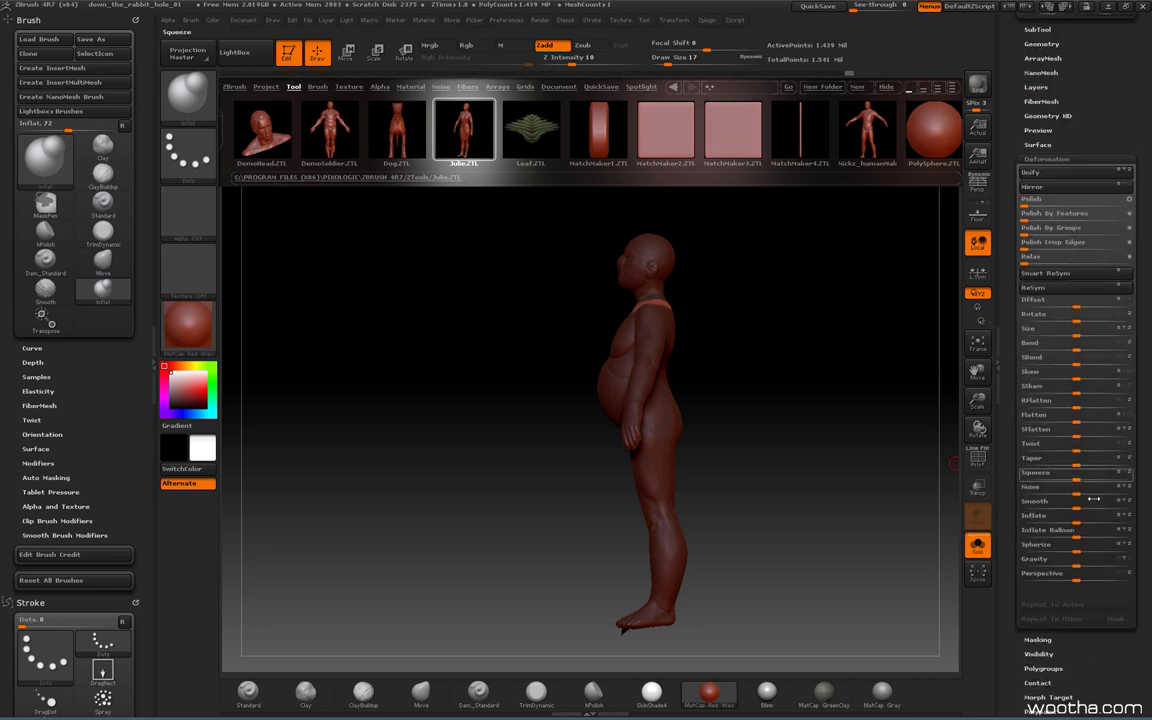
{"action": "left_click_drag", "start_coordinate": [1129, 519], "coordinate": [1149, 521]}
{"action": "left_click_drag", "start_coordinate": [765, 455], "coordinate": [842, 428]}
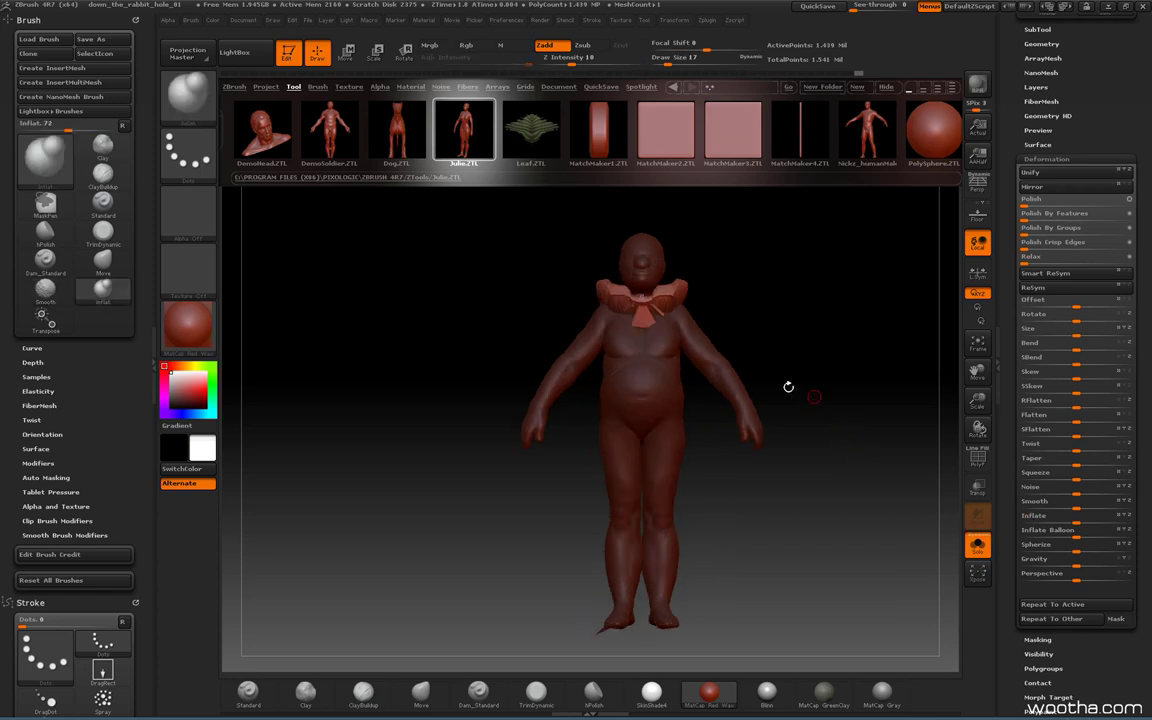
- Flare the collar outward into a wide, thin disc around the neck with the Transpose tool
{"action": "key", "text": "w"}
{"action": "mouse_move", "coordinate": [812, 311]}
{"action": "left_mouse_down", "text": "shift"}
{"action": "mouse_move", "coordinate": [642, 211]}
{"action": "mouse_move", "coordinate": [642, 286]}
{"action": "left_mouse_up", "text": "shift"}
{"action": "left_click_drag", "start_coordinate": [780, 312], "coordinate": [788, 394], "text": "shift"}
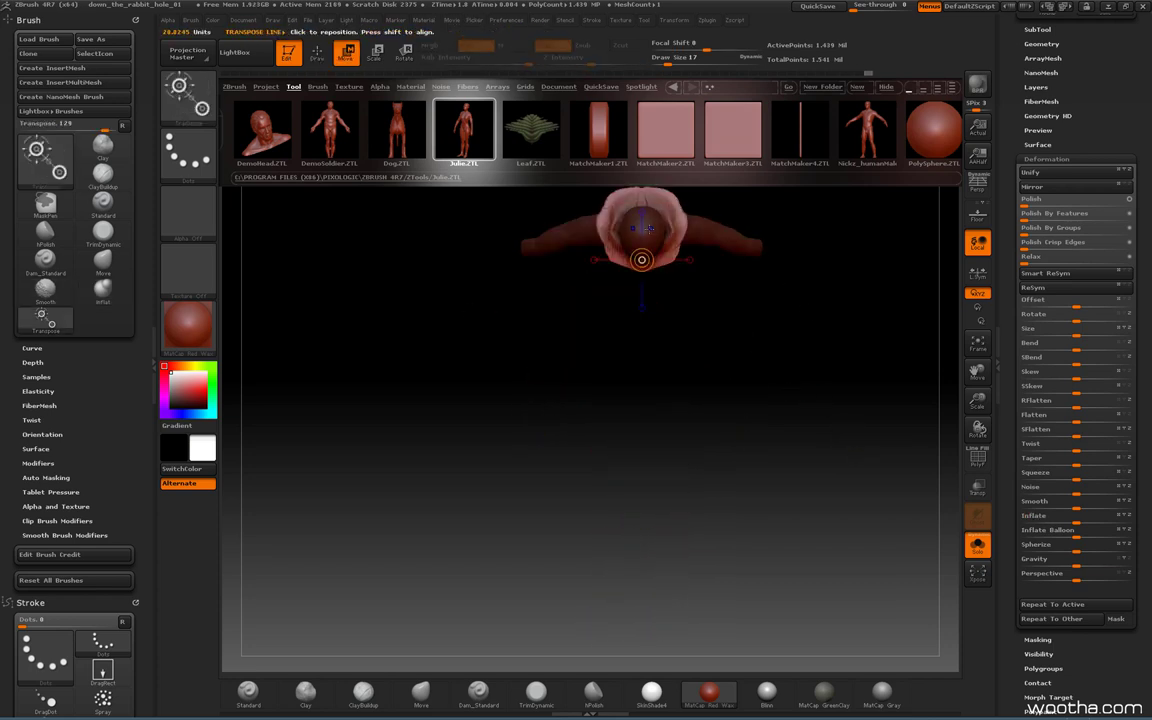
{"action": "mouse_move", "coordinate": [651, 231]}
{"action": "left_mouse_down", "text": "shift"}
{"action": "mouse_move", "coordinate": [658, 355]}
{"action": "mouse_move", "coordinate": [709, 220]}
{"action": "mouse_move", "coordinate": [742, 219]}
{"action": "left_mouse_up", "text": "shift"}
{"action": "left_click_drag", "start_coordinate": [780, 385], "coordinate": [745, 416], "text": "shift"}
{"action": "left_click_drag", "start_coordinate": [627, 359], "coordinate": [754, 312]}
- Adjust the collar's tilt from the side with Transpose rotation and clear the mask
{"action": "key", "text": "r"}
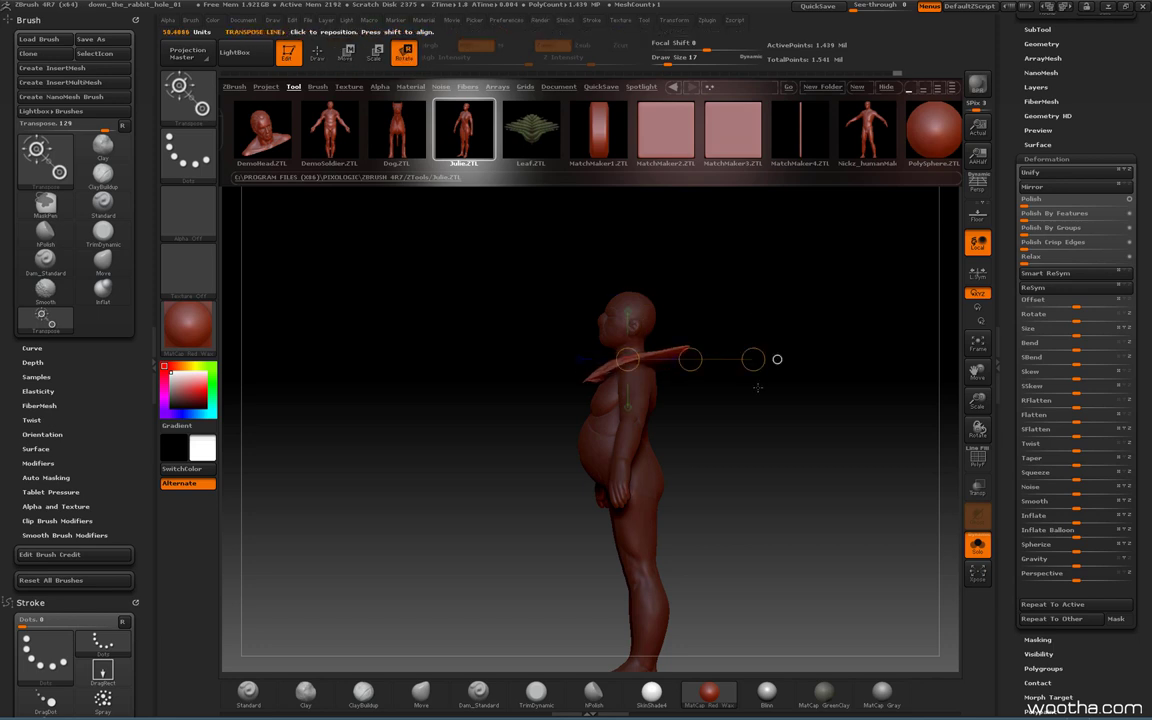
{"action": "left_click_drag", "start_coordinate": [758, 388], "coordinate": [791, 519]}
{"action": "left_click_drag", "start_coordinate": [654, 301], "coordinate": [694, 302]}
{"action": "key", "text": "w"}
{"action": "left_click_drag", "start_coordinate": [771, 450], "coordinate": [750, 475], "text": "shift"}
{"action": "left_click_drag", "start_coordinate": [746, 414], "coordinate": [791, 359], "text": "shift"}
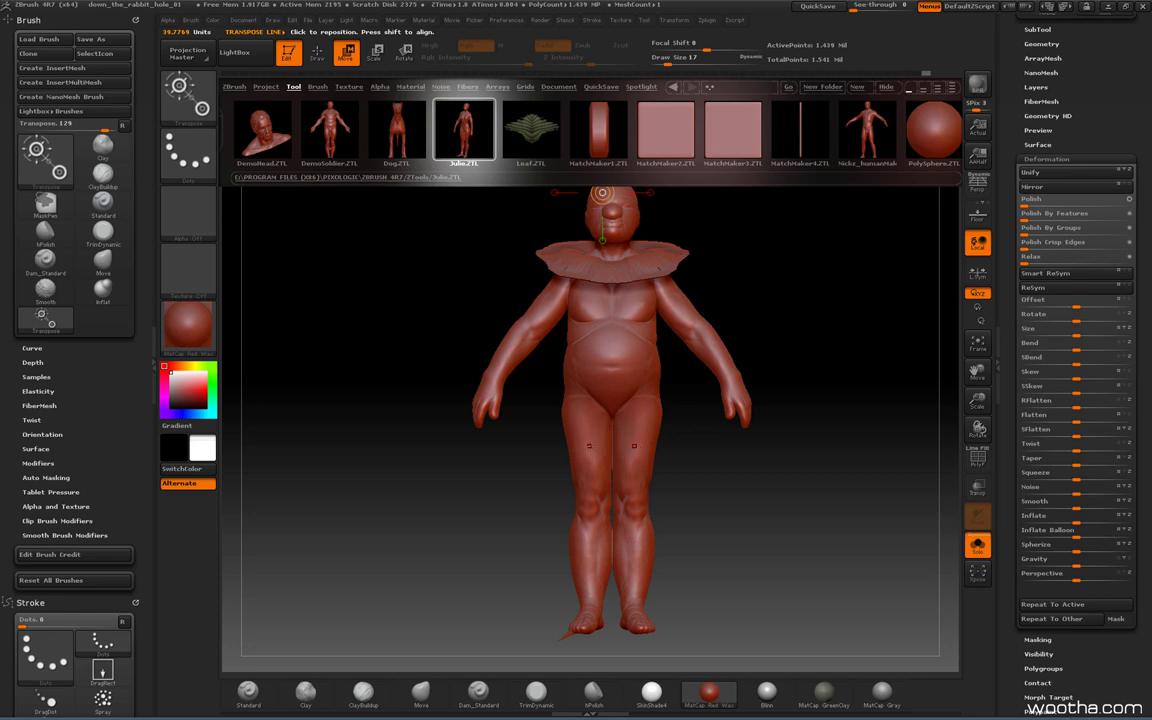
- Paint a mask band around the waist, covering the back and front, and undo stray strokes
{"action": "key", "text": "q"}
{"action": "mouse_move", "coordinate": [722, 463]}
{"action": "left_mouse_down"}
{"action": "mouse_move", "coordinate": [650, 468]}
{"action": "mouse_move", "coordinate": [527, 383]}
{"action": "mouse_move", "coordinate": [787, 354]}
{"action": "left_mouse_up"}
{"action": "key", "text": "ctrl"}
{"action": "key", "text": "ctrl+z"}
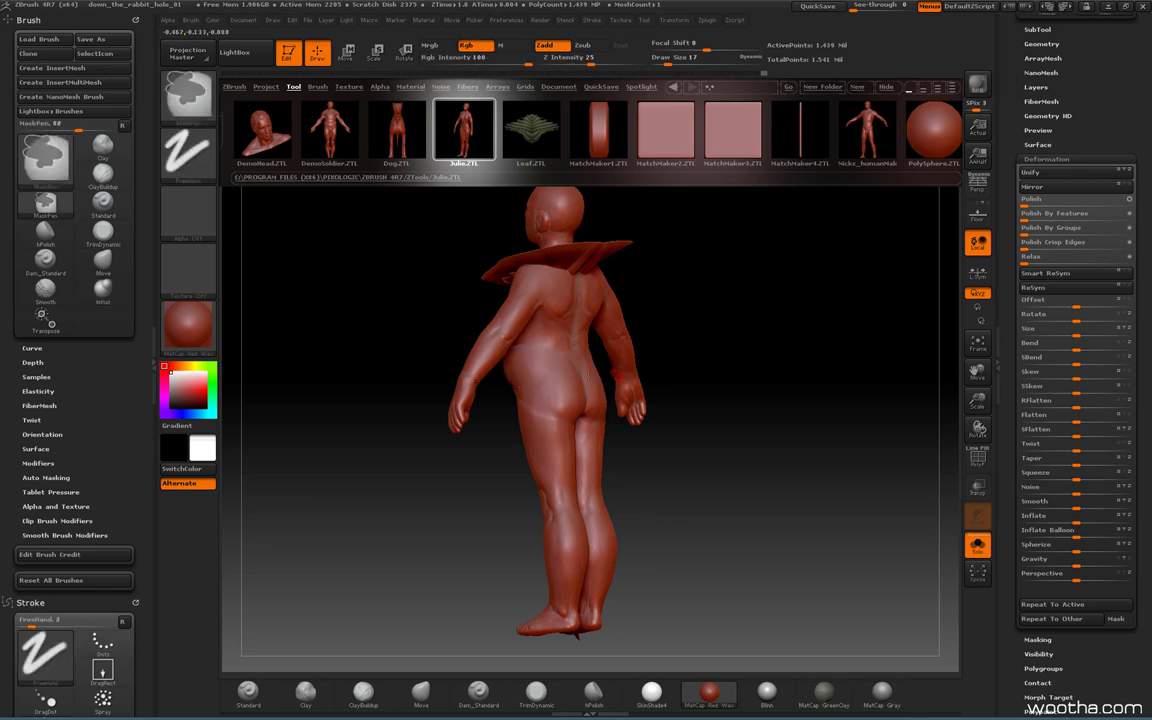
{"action": "mouse_move", "coordinate": [514, 372]}
{"action": "left_mouse_down", "text": "ctrl"}
{"action": "mouse_move", "coordinate": [761, 347]}
{"action": "mouse_move", "coordinate": [691, 373]}
{"action": "left_mouse_up", "text": "ctrl"}
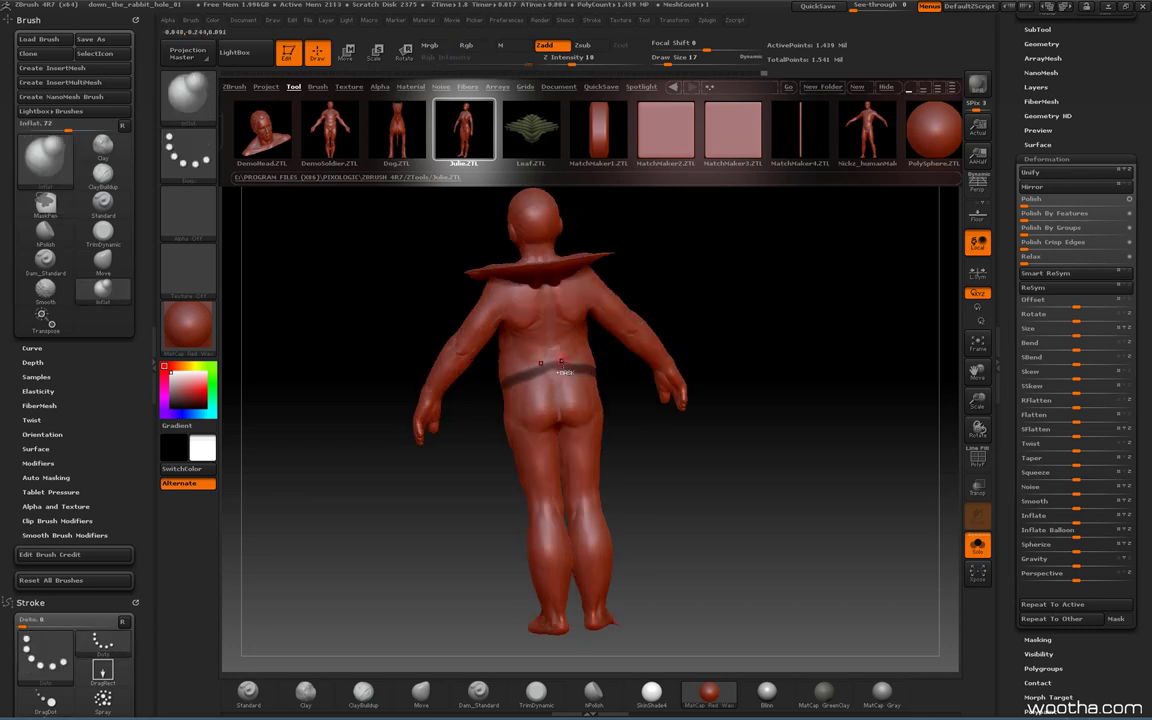
{"action": "left_click_drag", "start_coordinate": [564, 376], "coordinate": [594, 371], "text": "ctrl"}
{"action": "mouse_move", "coordinate": [420, 450]}
{"action": "left_mouse_down"}
{"action": "mouse_move", "coordinate": [764, 469]}
{"action": "mouse_move", "coordinate": [606, 385]}
{"action": "mouse_move", "coordinate": [740, 392]}
{"action": "mouse_move", "coordinate": [687, 398]}
{"action": "mouse_move", "coordinate": [838, 419]}
{"action": "mouse_move", "coordinate": [785, 385]}
{"action": "mouse_move", "coordinate": [515, 384]}
{"action": "left_mouse_up"}
{"action": "key", "text": "ctrl"}
{"action": "key", "text": "ctrl"}
{"action": "key", "text": "ctrl"}
{"action": "key", "text": "ctrl"}
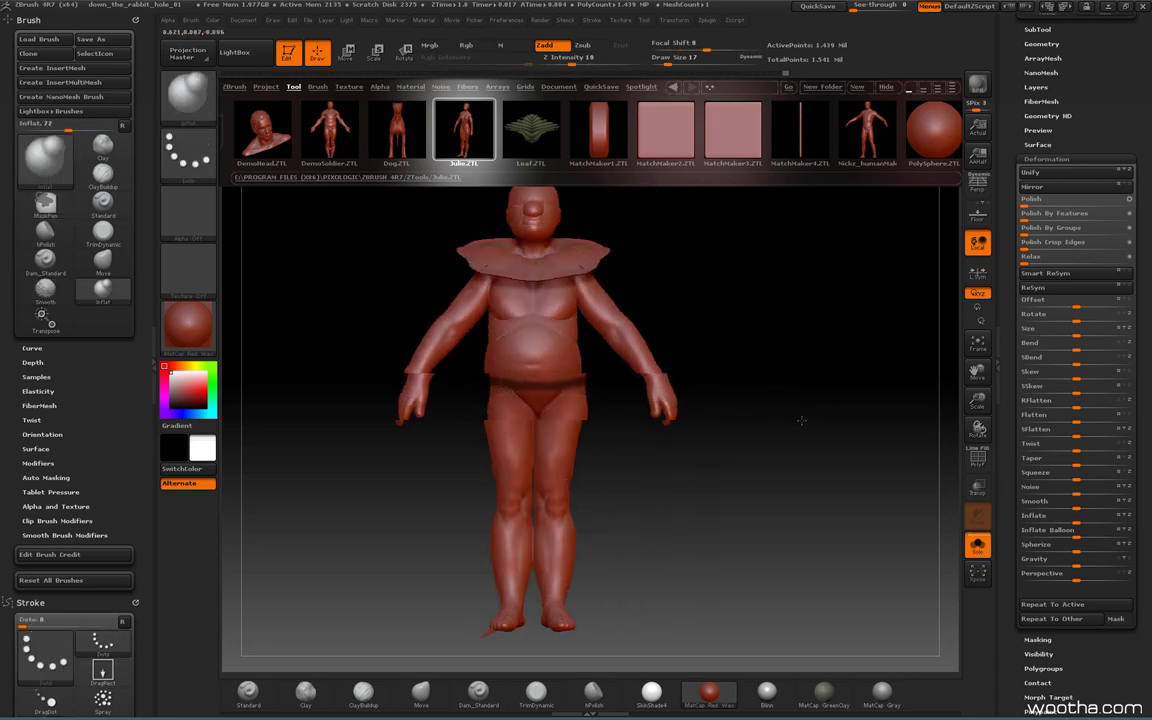
- Invert the waist mask and inflate the unmasked band into a short pleated skirt
{"action": "left_click_drag", "start_coordinate": [802, 420], "coordinate": [888, 437], "text": "alt"}
{"action": "left_click", "coordinate": [828, 405], "text": "ctrl"}
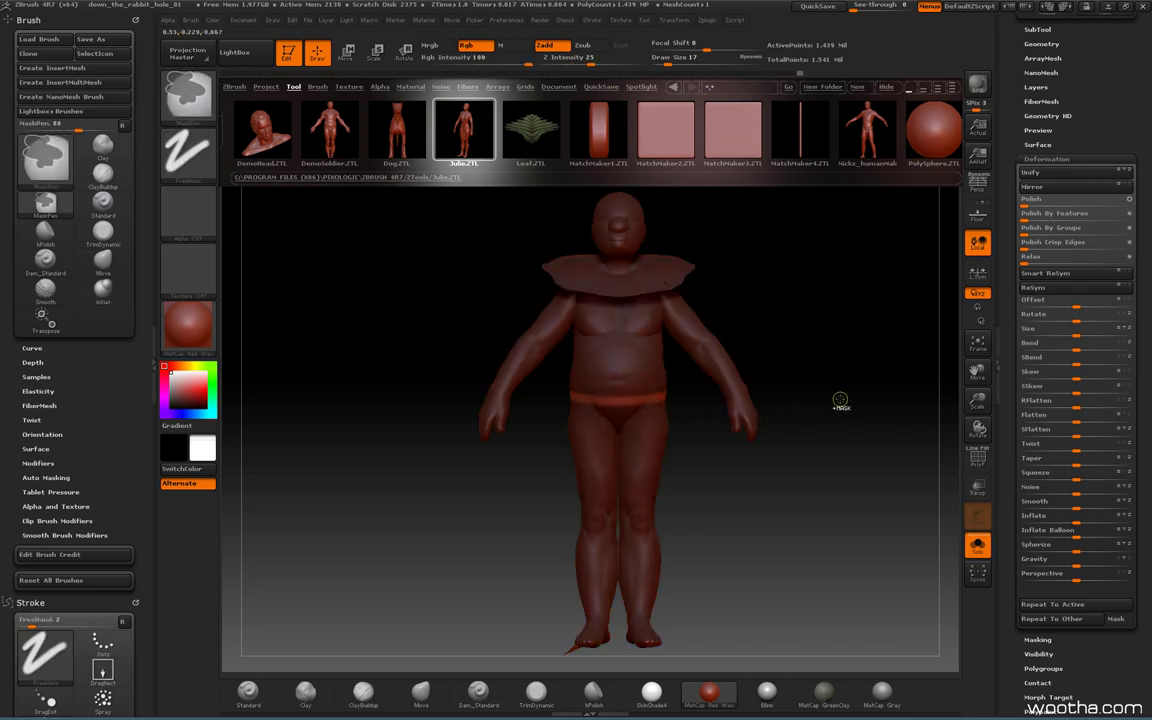
{"action": "left_click_drag", "start_coordinate": [1076, 516], "coordinate": [1119, 523]}
{"action": "key", "text": "ctrl+z"}
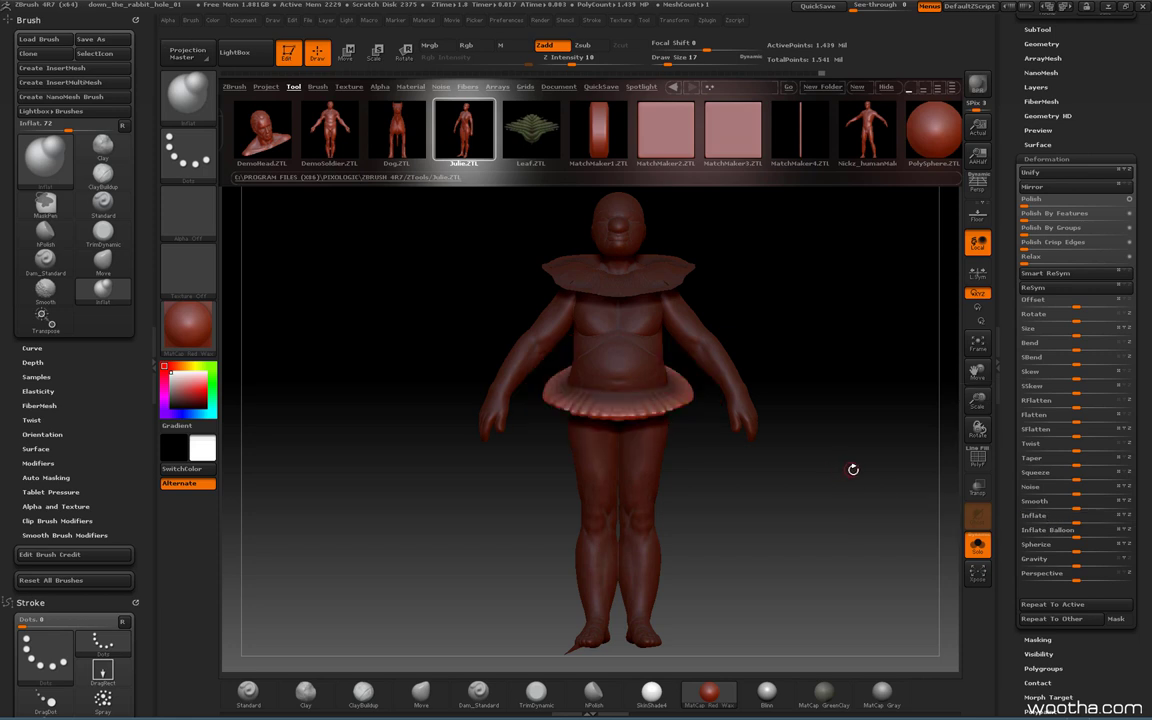
- Spread the short skirt outward around the hips with the Transpose tool, working from below
{"action": "key", "text": "w"}
{"action": "left_click_drag", "start_coordinate": [837, 489], "coordinate": [707, 398]}
{"action": "left_click_drag", "start_coordinate": [609, 504], "coordinate": [627, 504]}
{"action": "mouse_move", "coordinate": [619, 411]}
{"action": "left_mouse_down", "text": "shift"}
{"action": "mouse_move", "coordinate": [780, 411]}
{"action": "mouse_move", "coordinate": [620, 383]}
{"action": "mouse_move", "coordinate": [623, 265]}
{"action": "left_mouse_up", "text": "shift"}
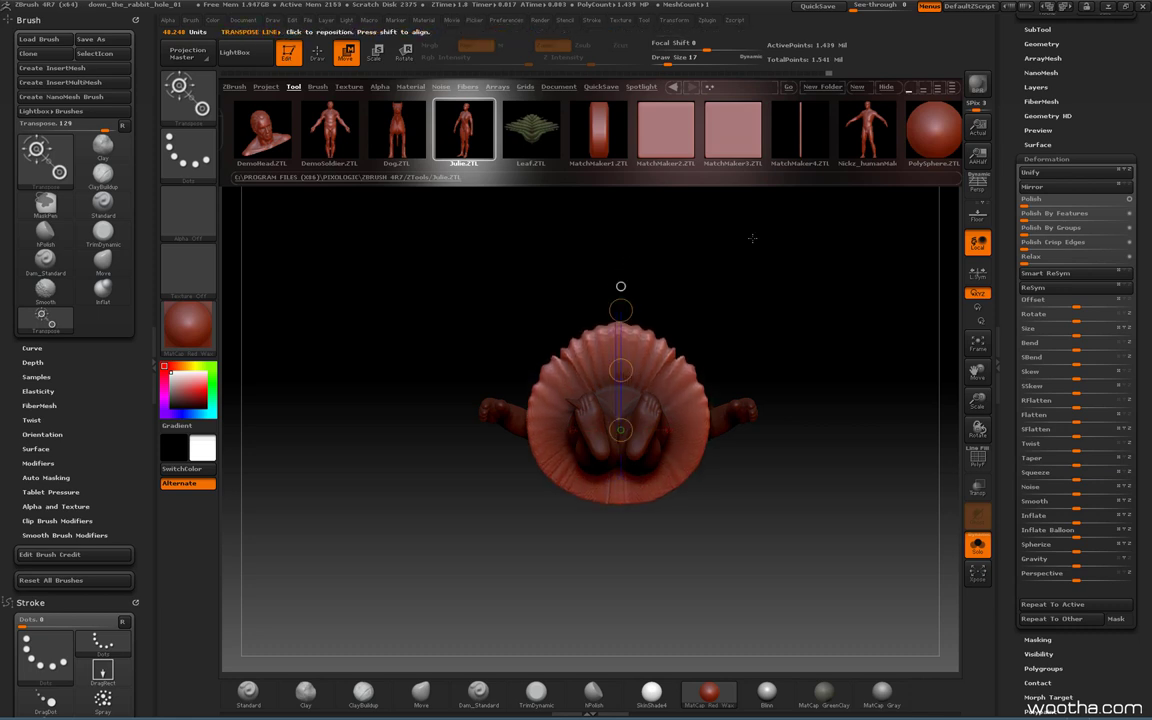
- Pull the skirt down from the waist to the ankles with the Transpose Move tool
{"action": "left_click_drag", "start_coordinate": [751, 236], "coordinate": [717, 398], "text": "shift"}
{"action": "left_click_drag", "start_coordinate": [631, 323], "coordinate": [631, 479], "text": "shift"}
{"action": "left_click_drag", "start_coordinate": [631, 401], "coordinate": [631, 579]}
{"action": "mouse_move", "coordinate": [787, 514]}
{"action": "left_mouse_down", "text": "alt"}
{"action": "mouse_move", "coordinate": [778, 441]}
{"action": "mouse_move", "coordinate": [781, 494]}
{"action": "left_mouse_up", "text": "alt"}
{"action": "left_click_drag", "start_coordinate": [785, 470], "coordinate": [797, 398], "text": "ctrl"}
{"action": "left_click_drag", "start_coordinate": [806, 376], "coordinate": [840, 430], "text": "alt"}
{"action": "mouse_move", "coordinate": [861, 365]}
{"action": "left_mouse_down", "text": "alt"}
{"action": "mouse_move", "coordinate": [863, 387]}
{"action": "mouse_move", "coordinate": [825, 388]}
{"action": "mouse_move", "coordinate": [882, 365]}
{"action": "left_mouse_up", "text": "alt"}
- Examine the robed creature in the Nickz_humanMaleAverage tool for comparison and return to the Julie figure
{"action": "left_click_drag", "start_coordinate": [1089, 77], "coordinate": [1099, 214]}
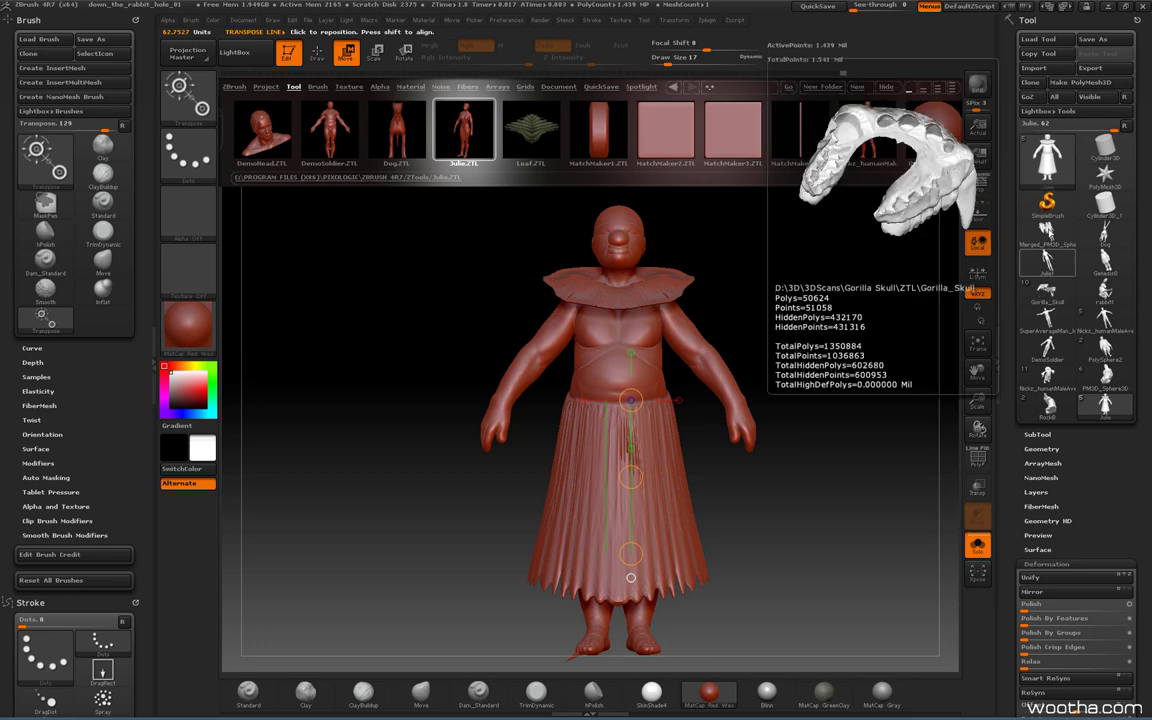
{"action": "mouse_move", "coordinate": [1047, 152]}
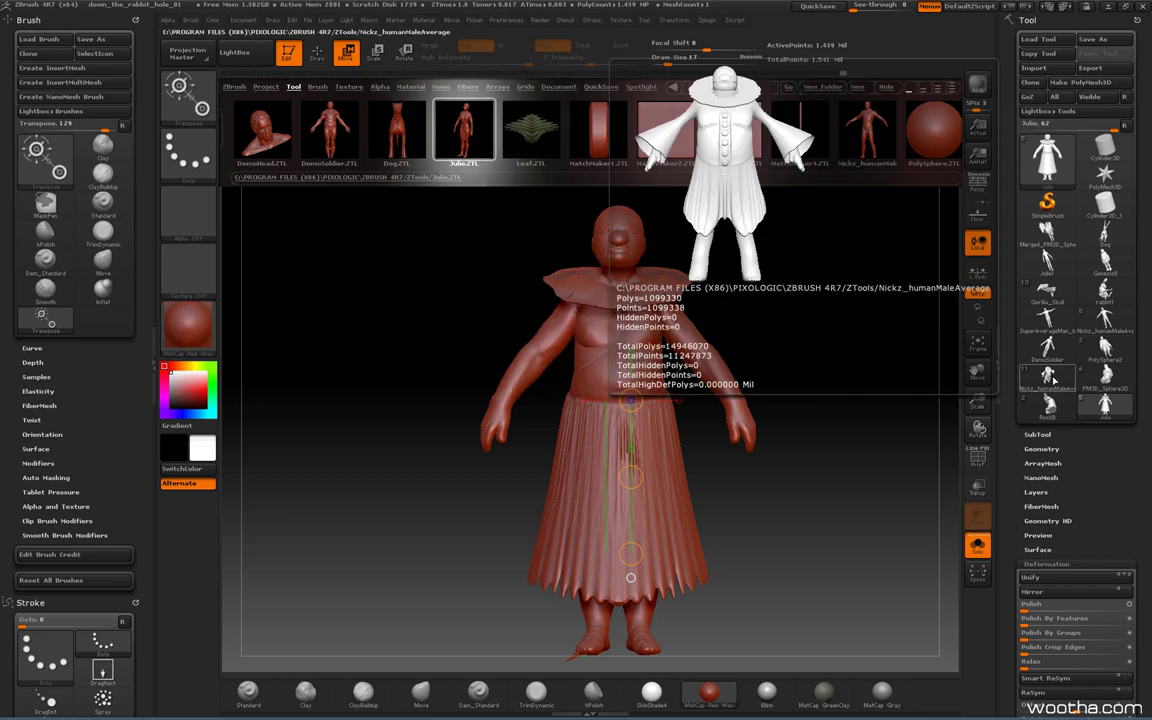
{"action": "left_click", "coordinate": [1048, 377]}
{"action": "left_click_drag", "start_coordinate": [856, 445], "coordinate": [940, 415], "text": "shift"}
{"action": "mouse_move", "coordinate": [1049, 377]}
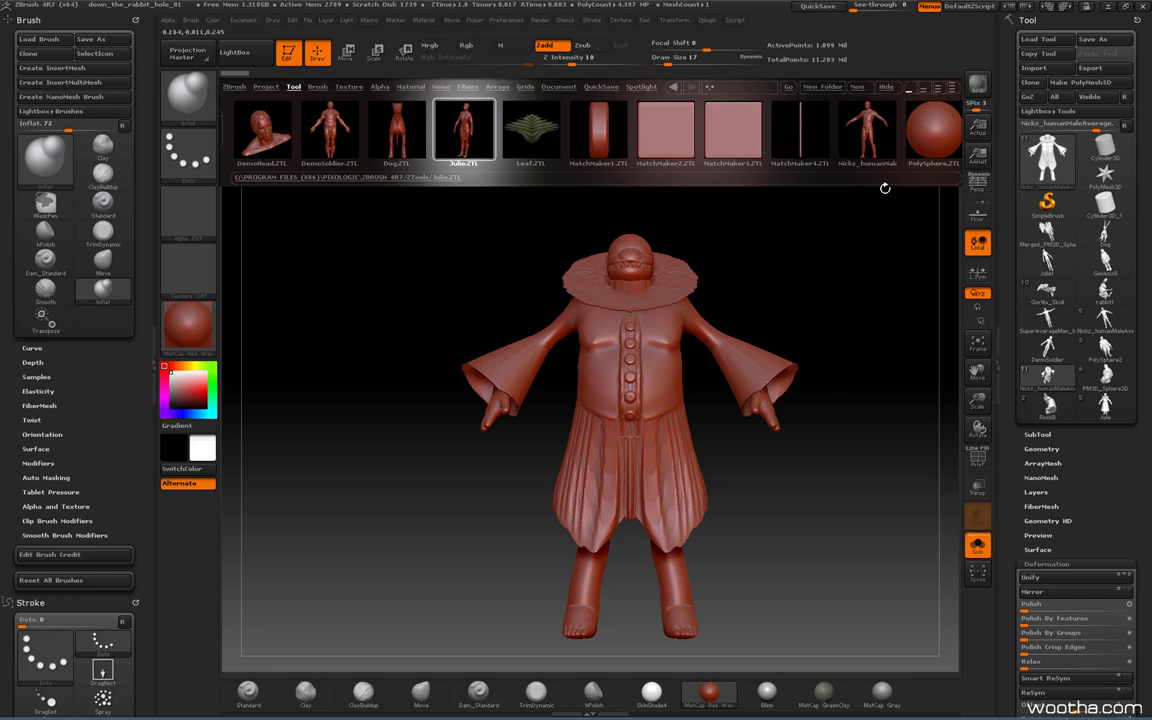
{"action": "left_click", "coordinate": [1118, 408]}
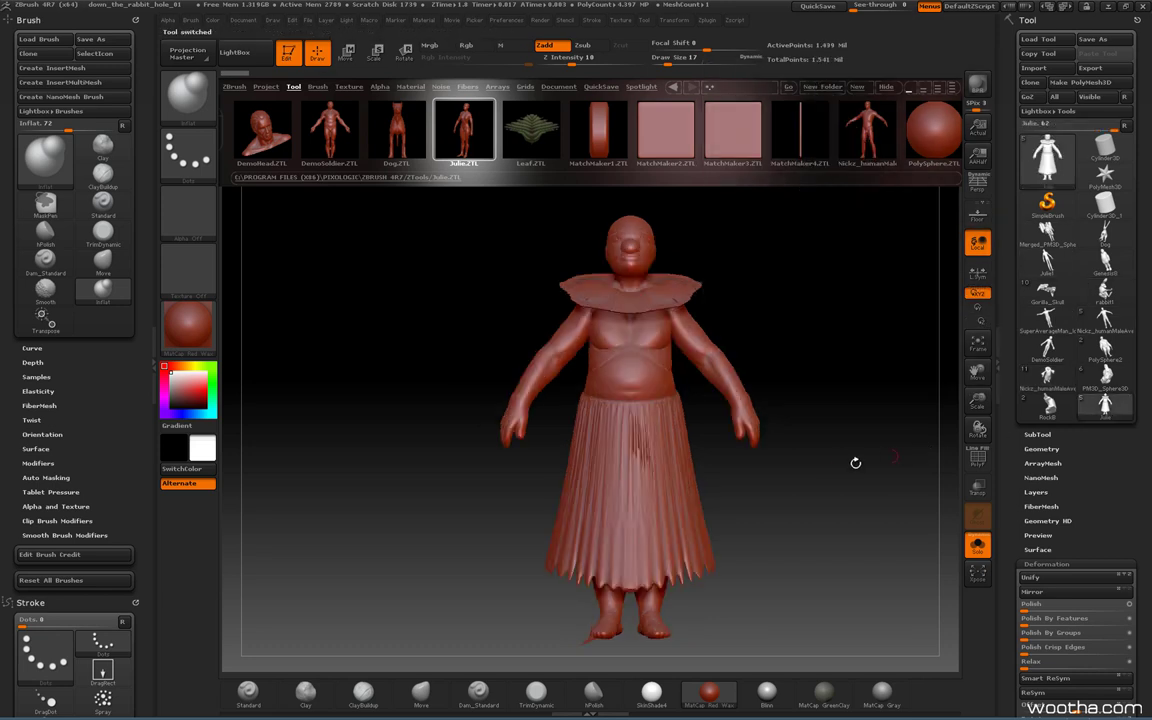
- Raise the front hem of the skirt with the Move brush at draw size 223
{"action": "left_click", "coordinate": [418, 697]}
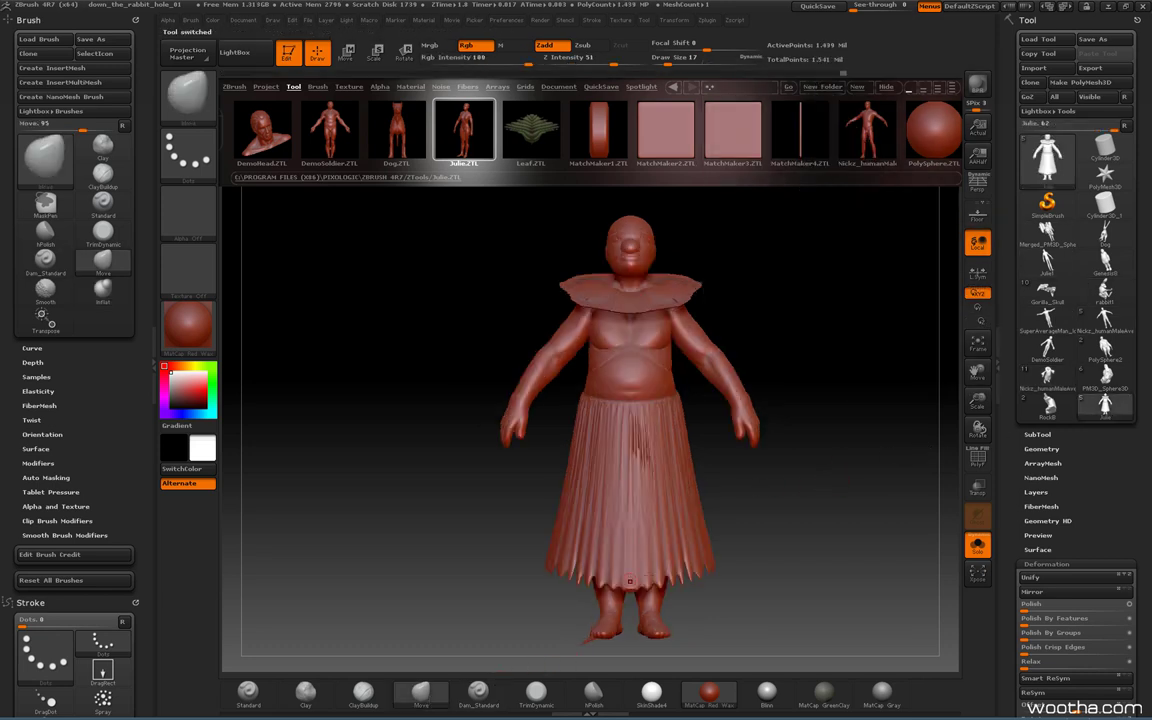
{"action": "key", "text": "space"}
{"action": "left_click_drag", "start_coordinate": [643, 506], "coordinate": [674, 506]}
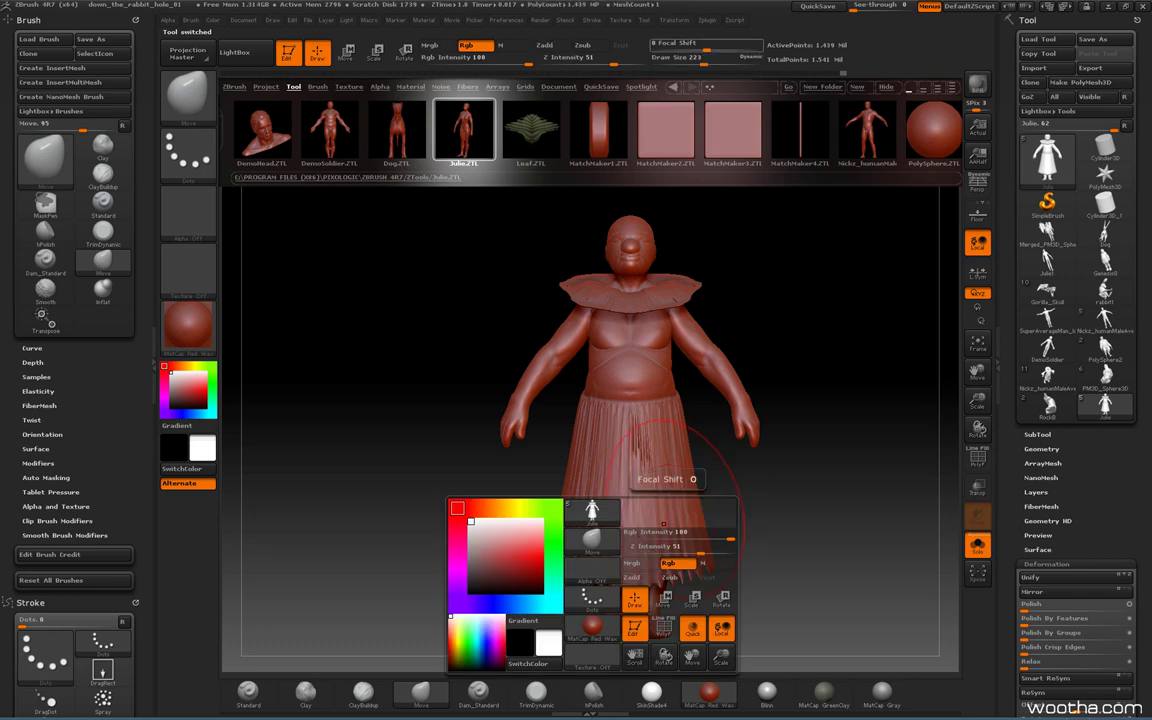
{"action": "left_click_drag", "start_coordinate": [640, 571], "coordinate": [634, 525]}
{"action": "key", "text": "ctrl+z"}
{"action": "left_click_drag", "start_coordinate": [790, 520], "coordinate": [617, 643]}
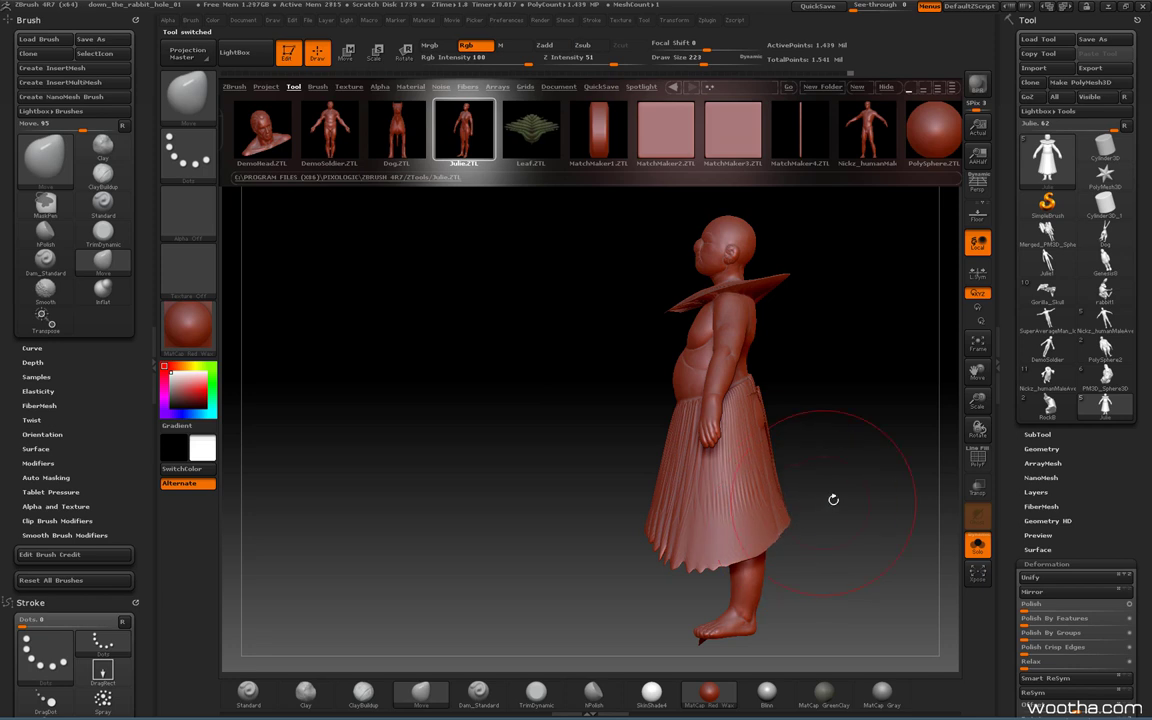
{"action": "left_click_drag", "start_coordinate": [833, 499], "coordinate": [668, 514]}
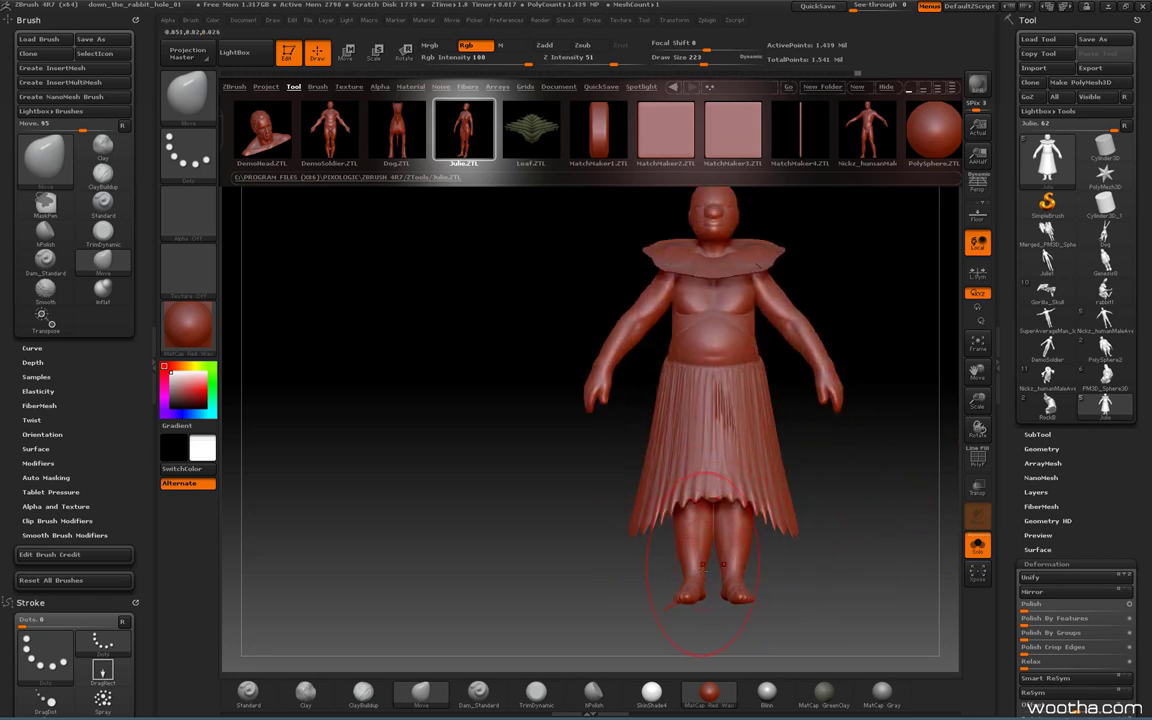
{"action": "left_click_drag", "start_coordinate": [872, 529], "coordinate": [640, 425], "text": "alt"}
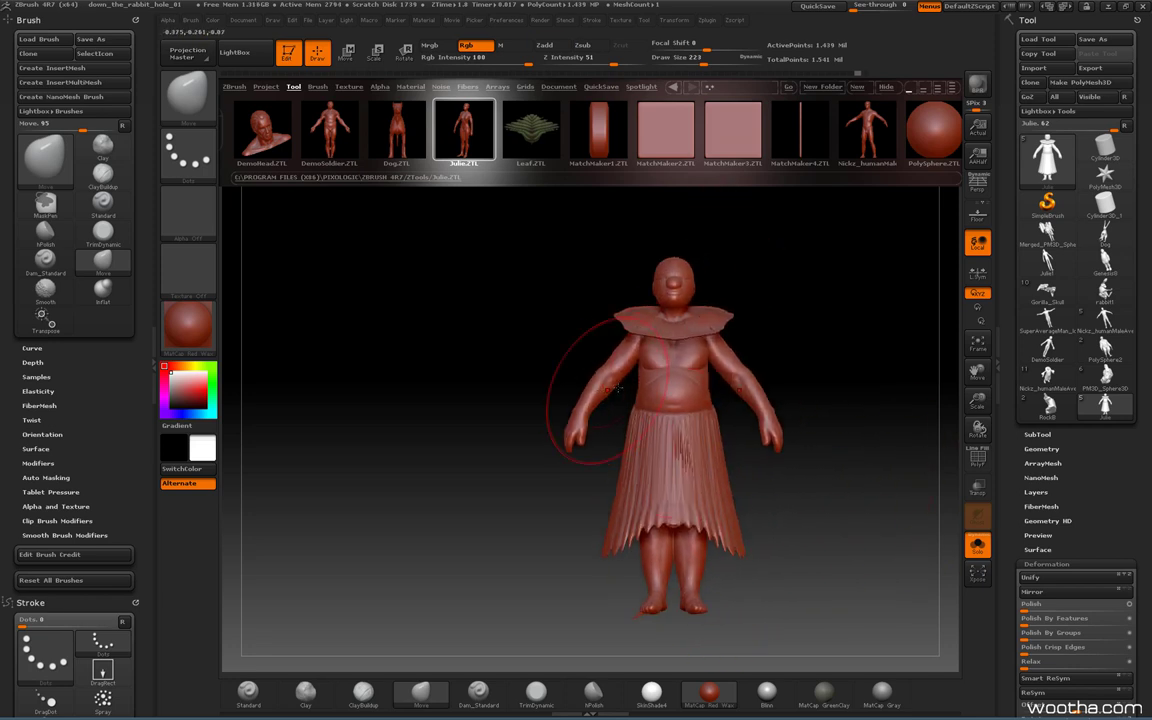
- Pull the belly and waistline forward and reshape the front of the skirt with the Move brush
{"action": "left_click_drag", "start_coordinate": [817, 342], "coordinate": [668, 360]}
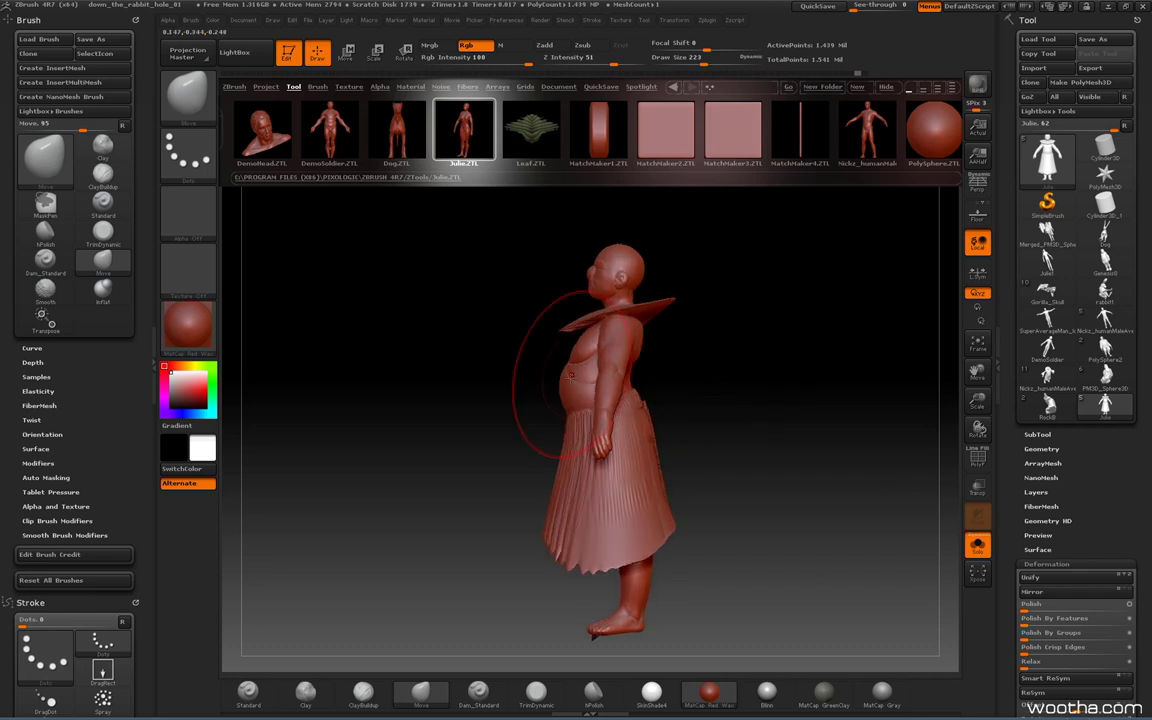
{"action": "left_click_drag", "start_coordinate": [571, 376], "coordinate": [540, 385]}
{"action": "left_click_drag", "start_coordinate": [632, 392], "coordinate": [650, 385]}
{"action": "left_click_drag", "start_coordinate": [568, 392], "coordinate": [540, 390]}
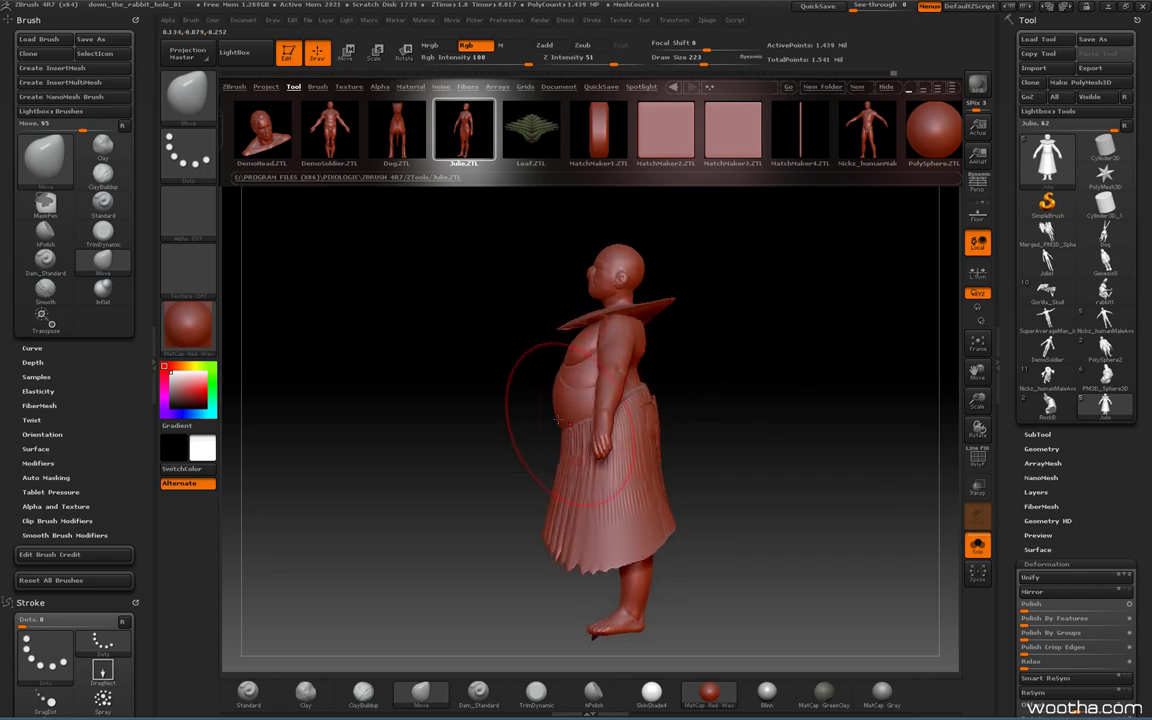
{"action": "left_click_drag", "start_coordinate": [550, 503], "coordinate": [532, 495]}
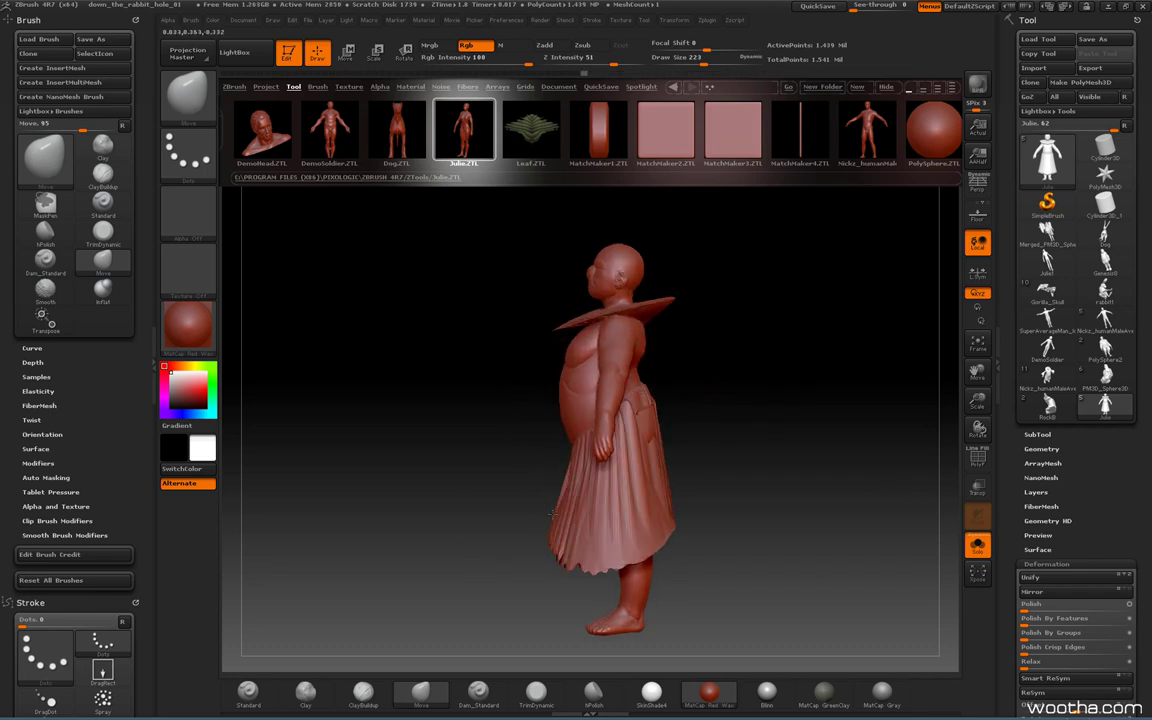
{"action": "left_click_drag", "start_coordinate": [700, 406], "coordinate": [821, 398], "text": "shift"}
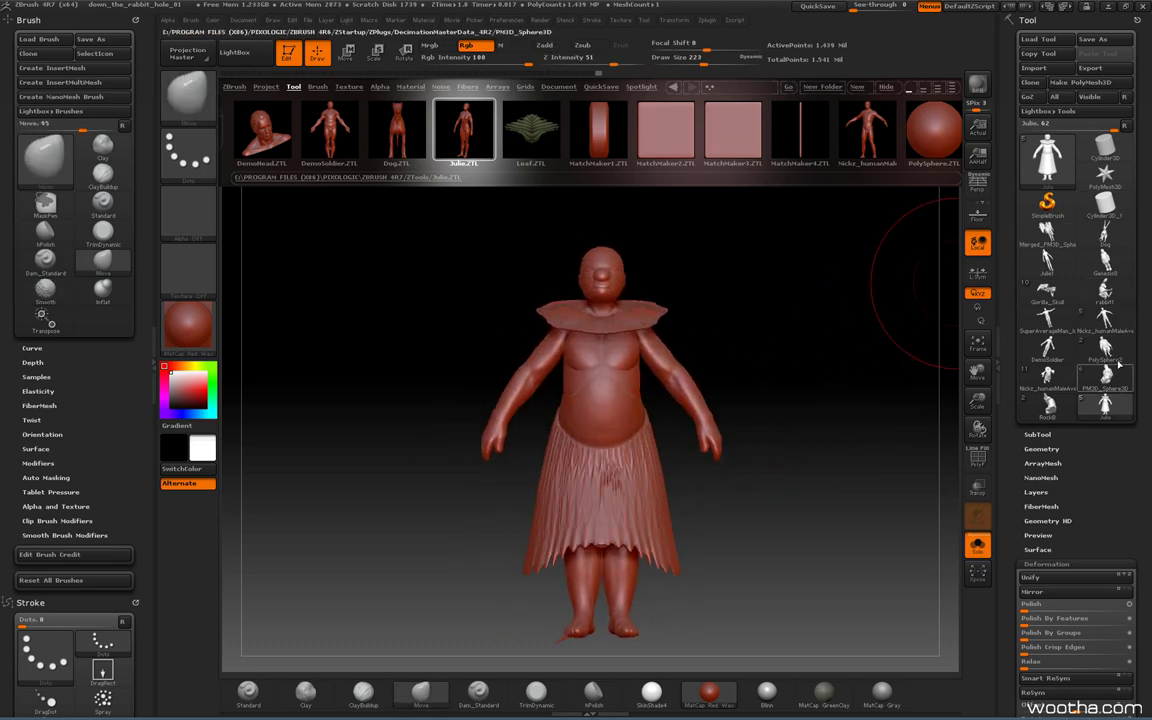
- Switch to the Nickz_humanMaleAverage tool and examine the complete creature and rock composition
{"action": "mouse_move", "coordinate": [1116, 352]}
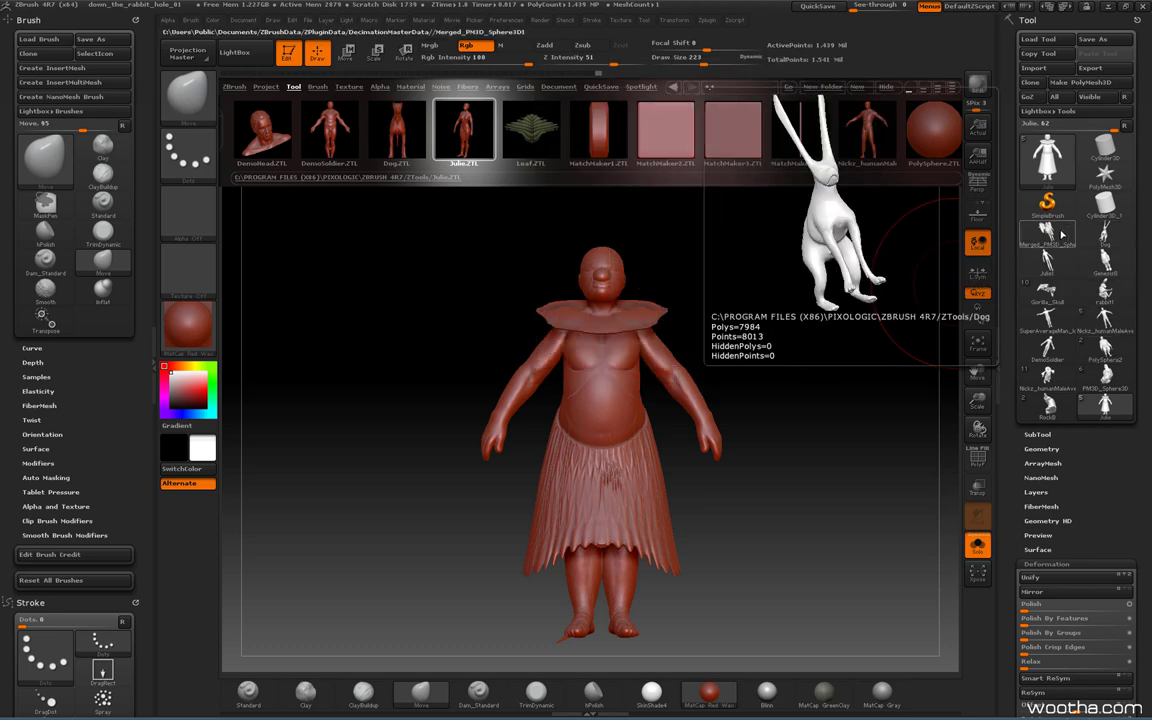
{"action": "mouse_move", "coordinate": [1047, 238]}
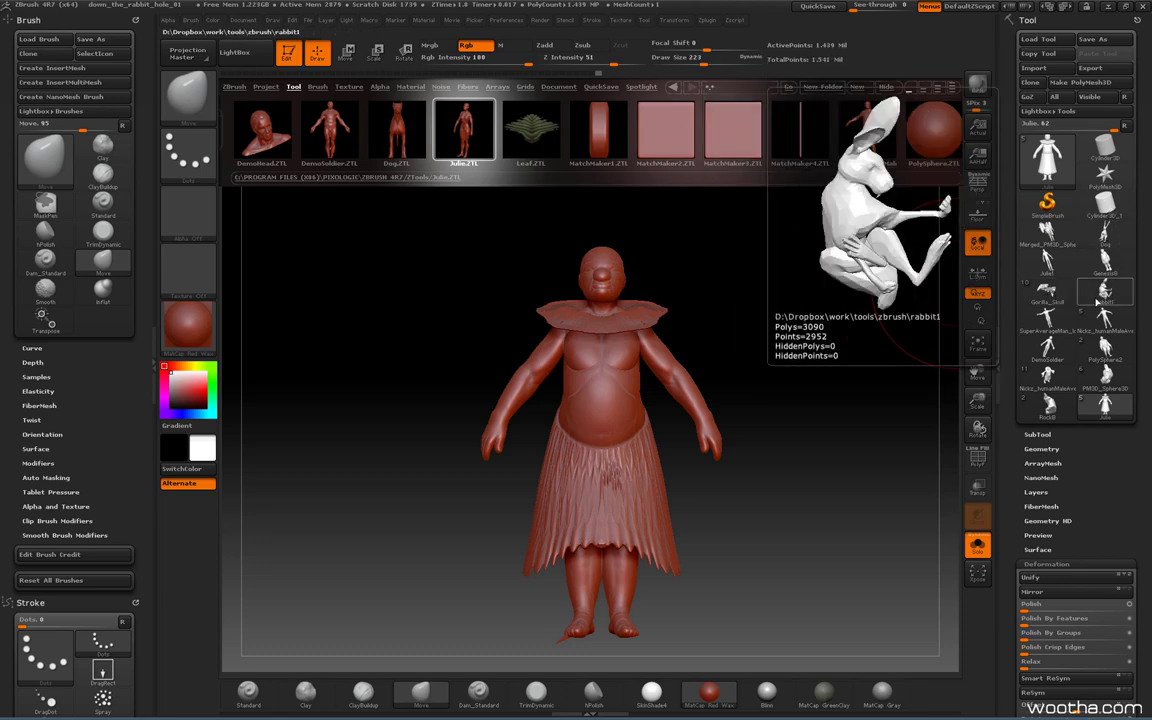
{"action": "left_click", "coordinate": [1088, 338]}
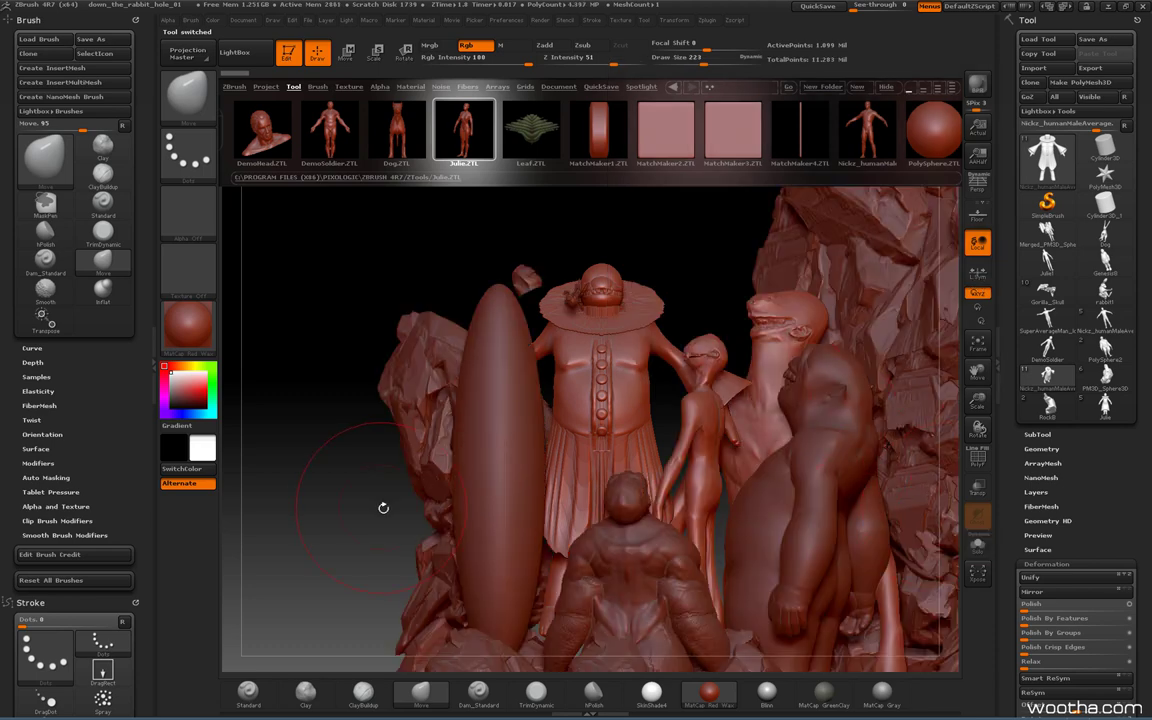
{"action": "mouse_move", "coordinate": [377, 466]}
{"action": "left_mouse_down"}
{"action": "mouse_move", "coordinate": [341, 421]}
{"action": "mouse_move", "coordinate": [322, 364]}
{"action": "mouse_move", "coordinate": [367, 425]}
{"action": "mouse_move", "coordinate": [438, 368]}
{"action": "left_mouse_up"}
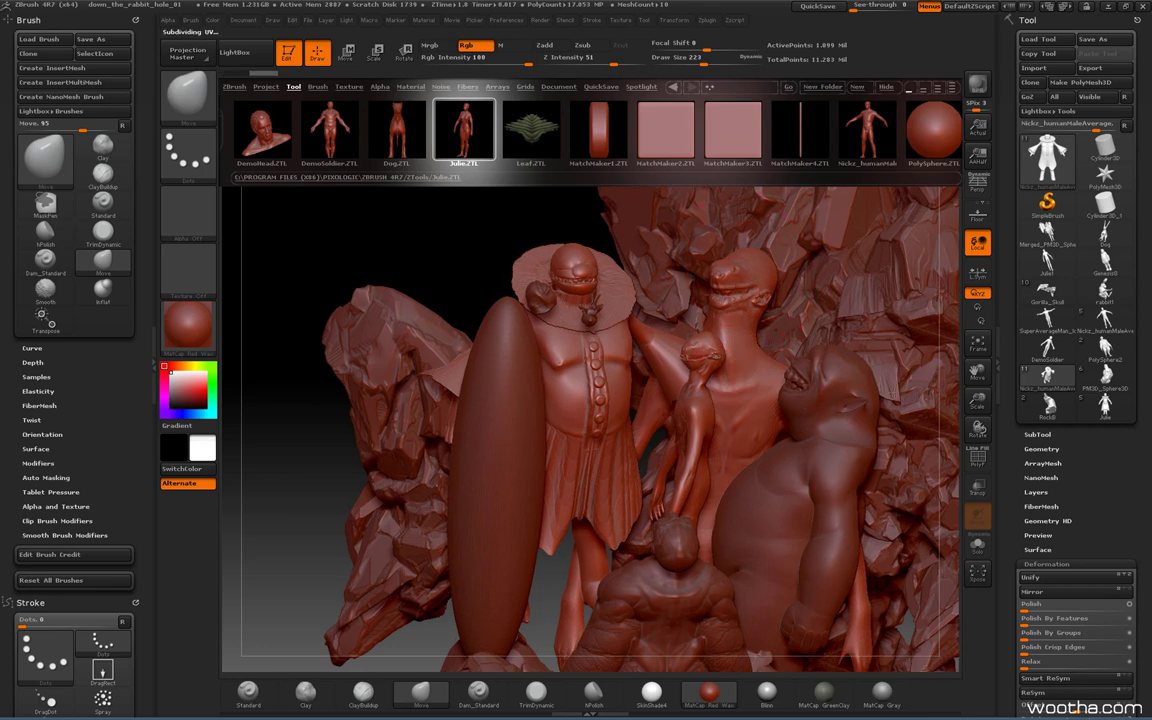
- Select the slender Julie subtool in the composition and isolate it with Solo mode
{"action": "left_click", "coordinate": [695, 420], "text": "alt"}
{"action": "left_click", "coordinate": [1045, 435]}
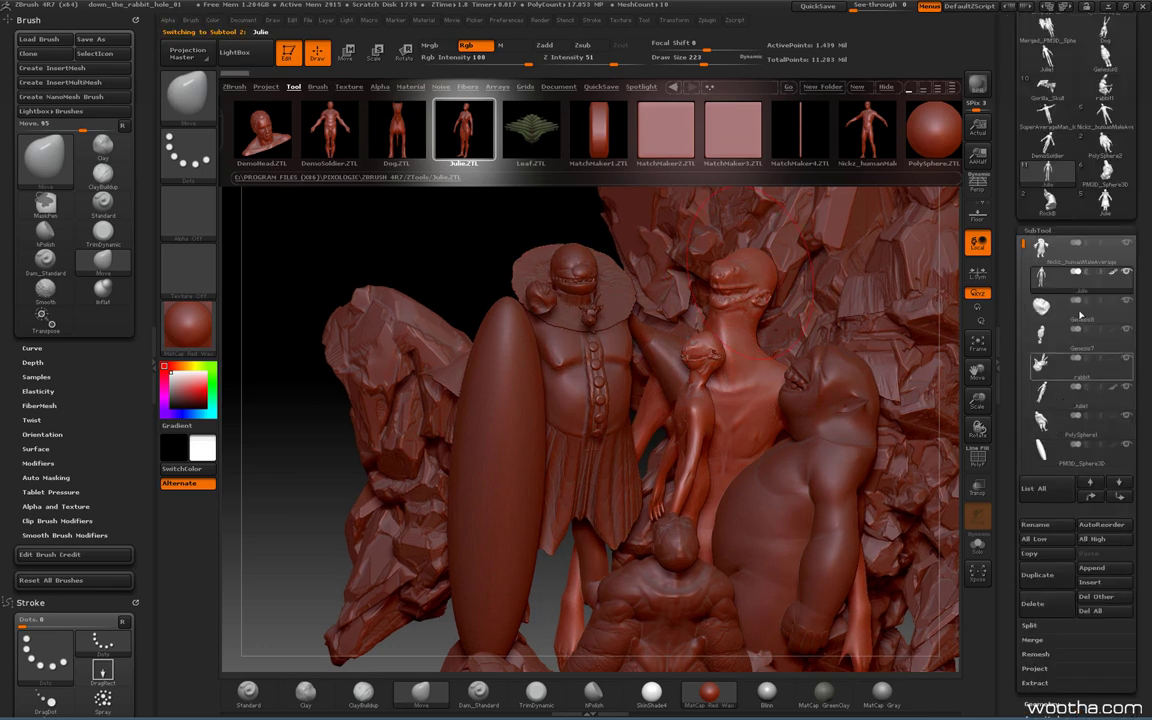
{"action": "left_click", "coordinate": [978, 546]}
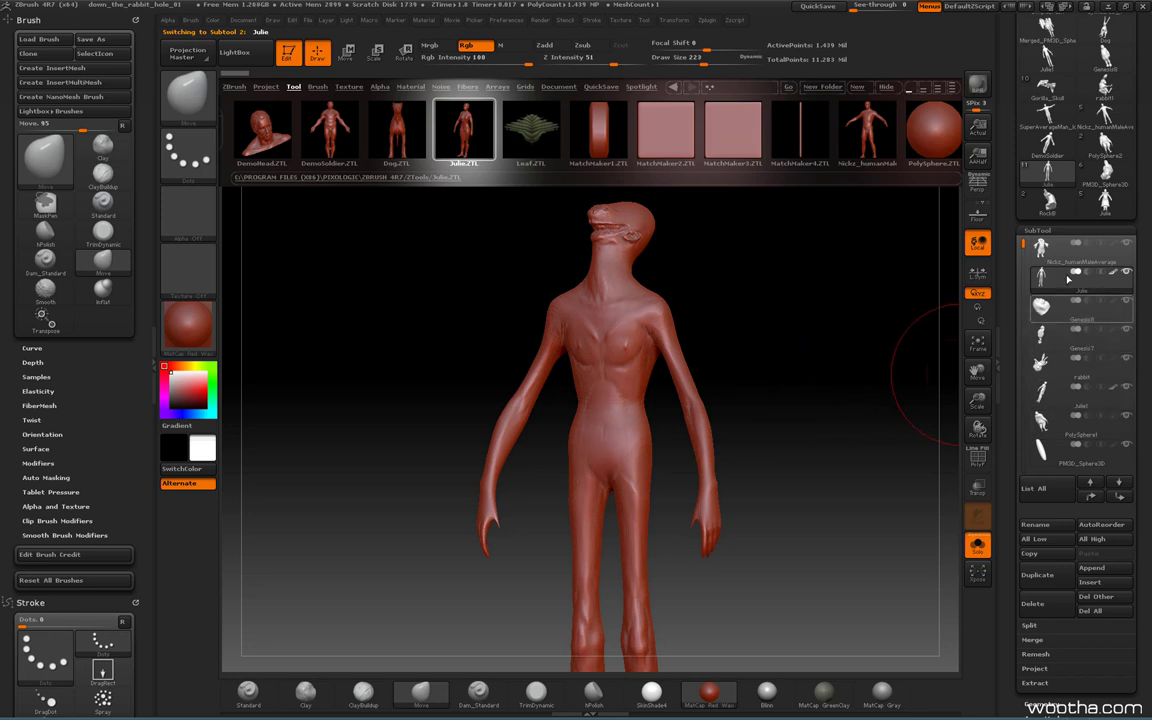
- Select the Genesis8 subtool and examine the isolated head from the front
{"action": "left_click", "coordinate": [1043, 306]}
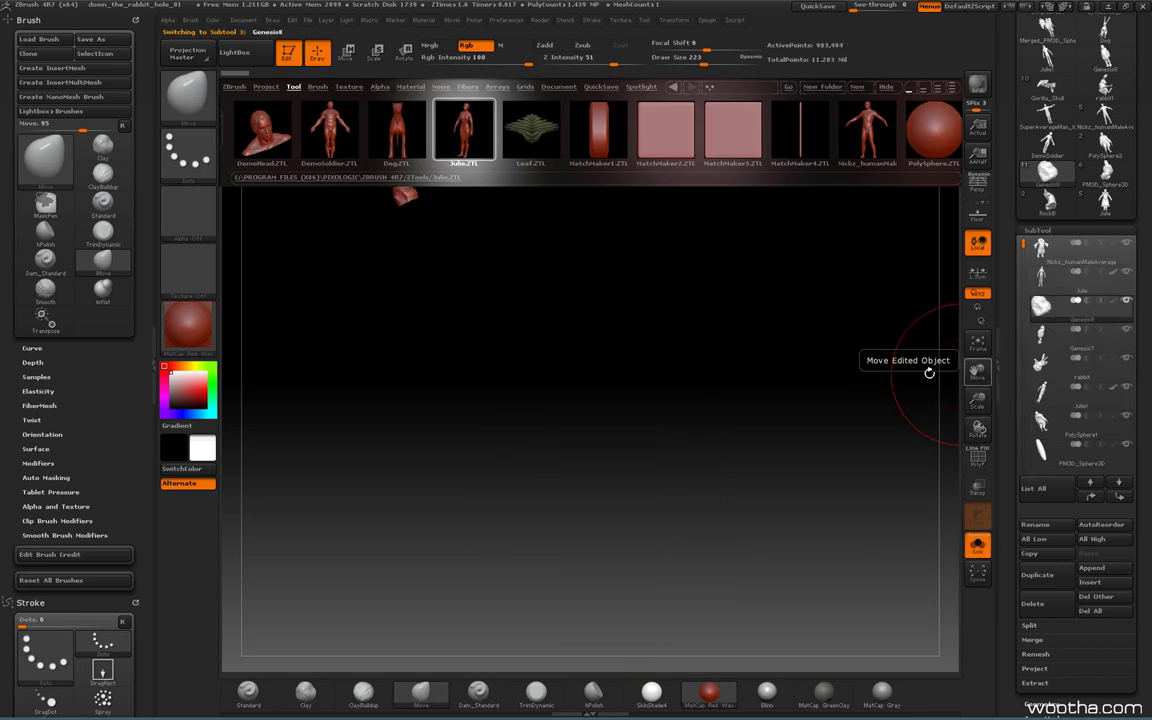
{"action": "left_click_drag", "start_coordinate": [659, 340], "coordinate": [778, 354]}
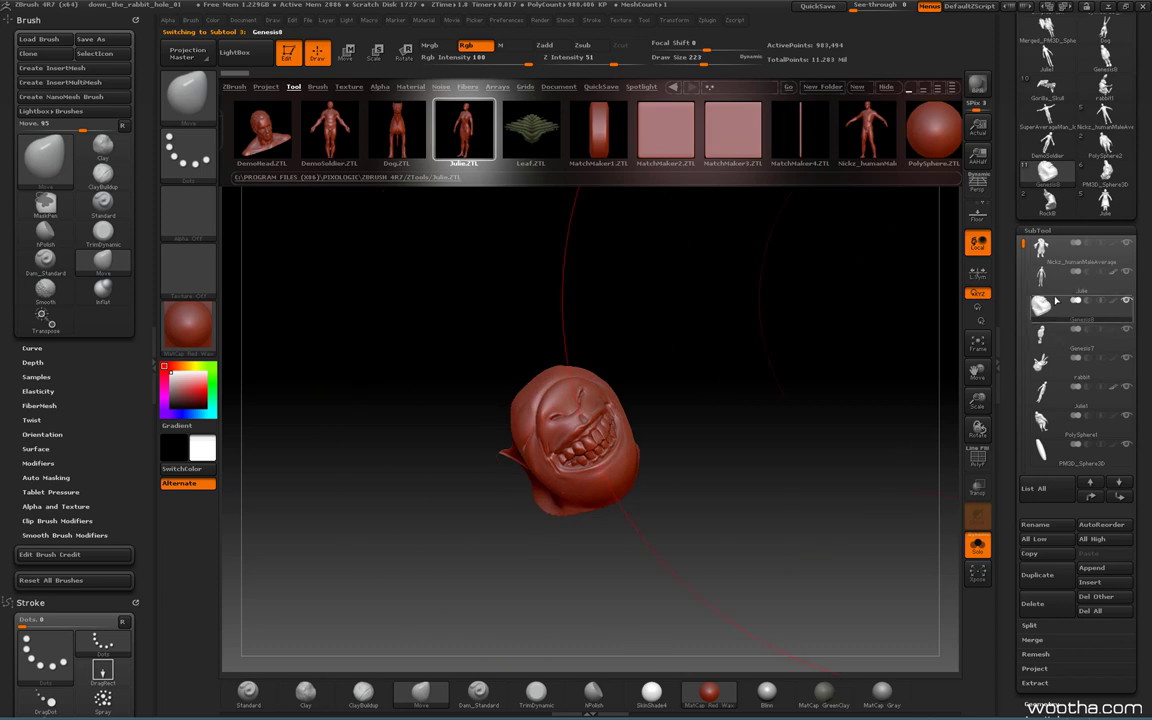
{"action": "mouse_move", "coordinate": [1058, 316]}
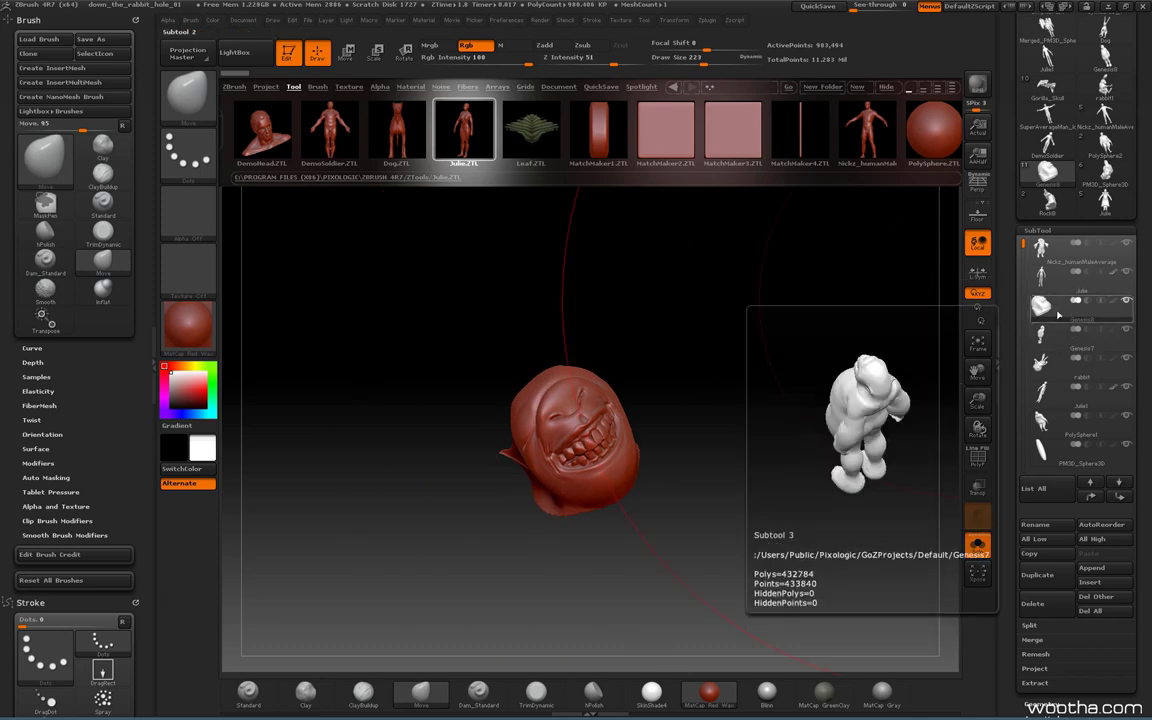
- Select the Genesis7 subtool and examine the isolated full-body creature from several angles
{"action": "left_click", "coordinate": [1060, 346]}
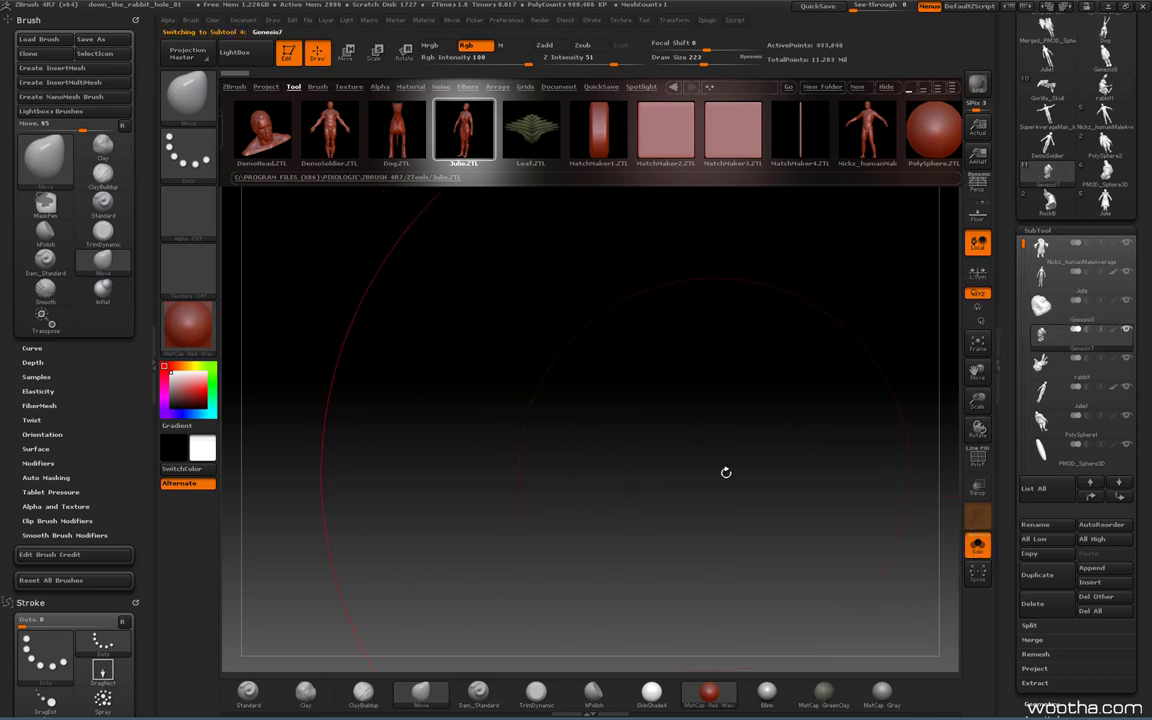
{"action": "mouse_move", "coordinate": [728, 471]}
{"action": "left_mouse_down"}
{"action": "mouse_move", "coordinate": [725, 494]}
{"action": "mouse_move", "coordinate": [760, 480]}
{"action": "mouse_move", "coordinate": [805, 499]}
{"action": "mouse_move", "coordinate": [796, 385]}
{"action": "mouse_move", "coordinate": [730, 370]}
{"action": "mouse_move", "coordinate": [777, 334]}
{"action": "mouse_move", "coordinate": [813, 327]}
{"action": "mouse_move", "coordinate": [869, 391]}
{"action": "mouse_move", "coordinate": [859, 422]}
{"action": "mouse_move", "coordinate": [833, 404]}
{"action": "mouse_move", "coordinate": [830, 419]}
{"action": "mouse_move", "coordinate": [800, 419]}
{"action": "mouse_move", "coordinate": [843, 430]}
{"action": "mouse_move", "coordinate": [798, 409]}
{"action": "mouse_move", "coordinate": [795, 386]}
{"action": "mouse_move", "coordinate": [834, 416]}
{"action": "mouse_move", "coordinate": [797, 378]}
{"action": "mouse_move", "coordinate": [866, 404]}
{"action": "mouse_move", "coordinate": [797, 406]}
{"action": "mouse_move", "coordinate": [942, 273]}
{"action": "left_mouse_up"}
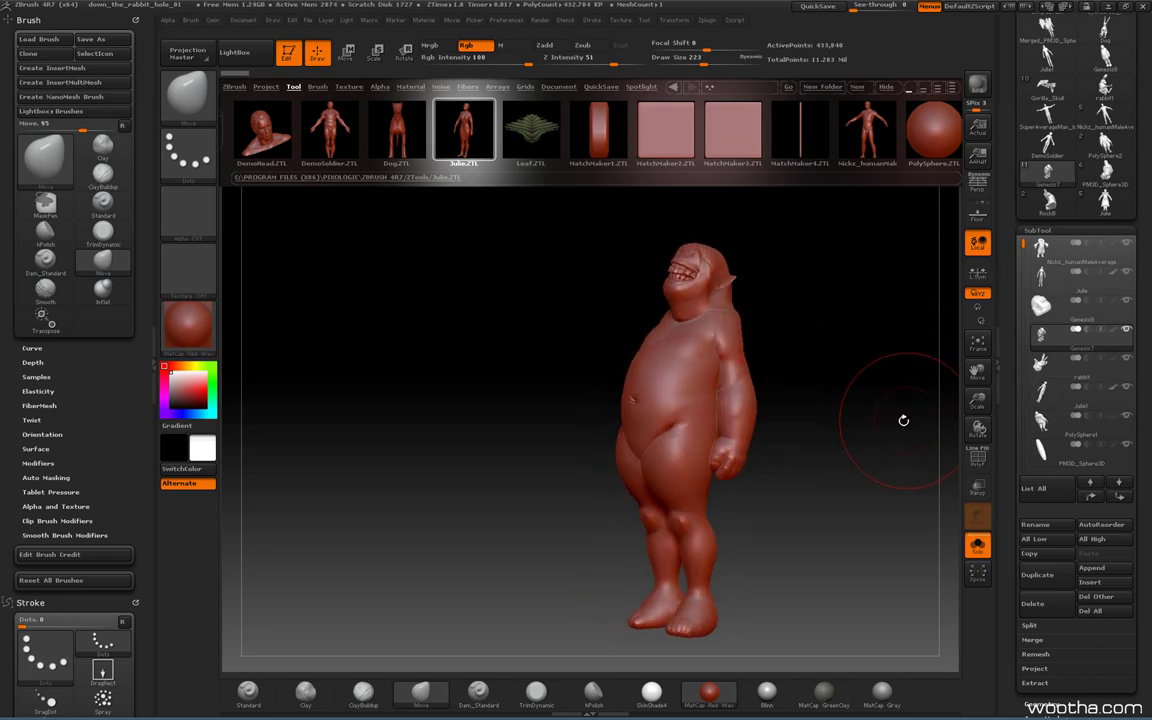
{"action": "left_click_drag", "start_coordinate": [903, 420], "coordinate": [997, 362]}
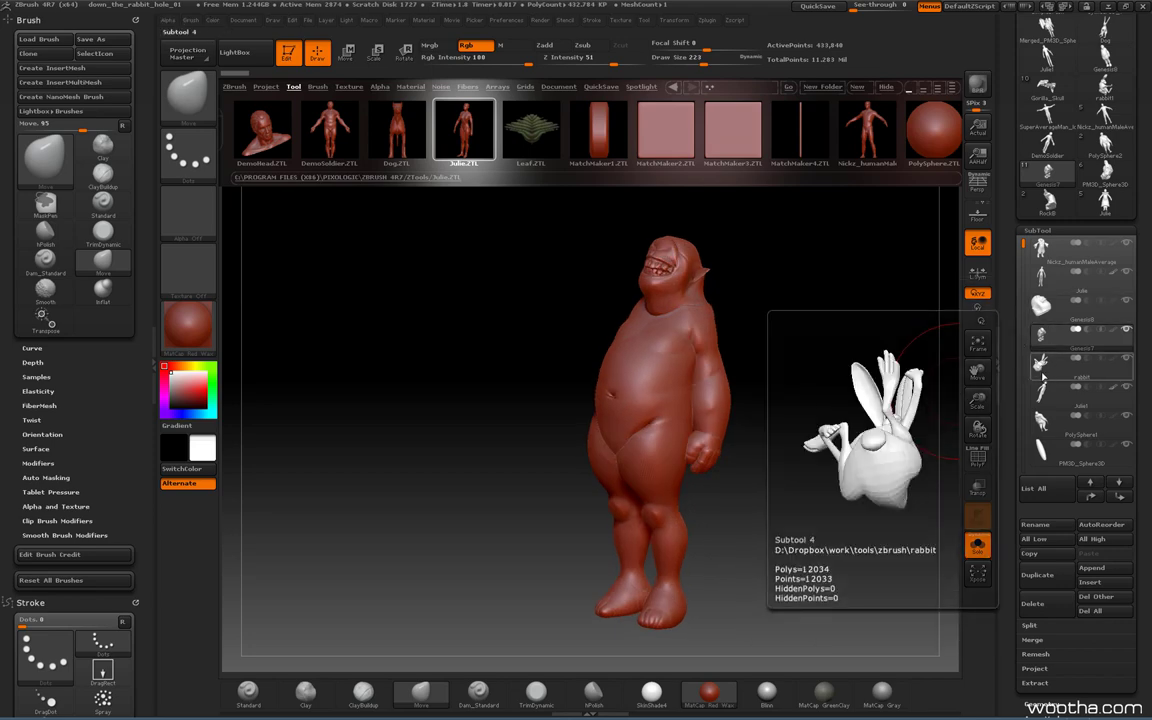
- Select the rabbit subtool, frame it and examine its pose upright
{"action": "left_click", "coordinate": [1070, 370]}
{"action": "key", "text": "f"}
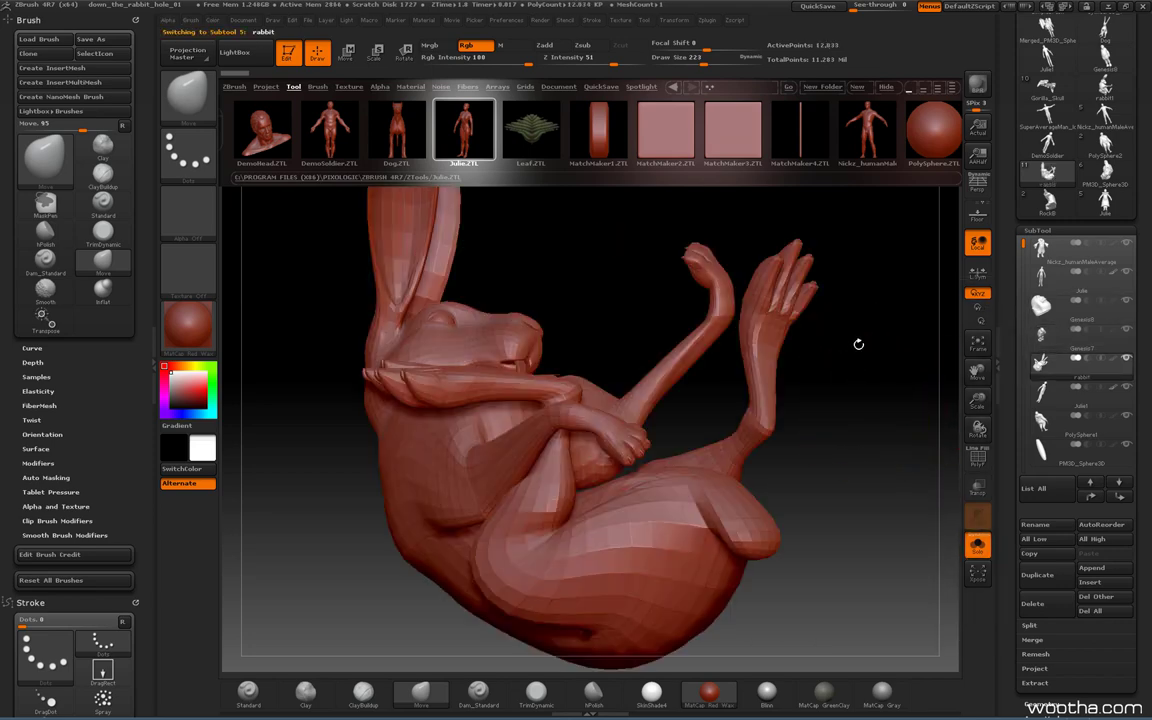
{"action": "left_click_drag", "start_coordinate": [902, 344], "coordinate": [845, 423]}
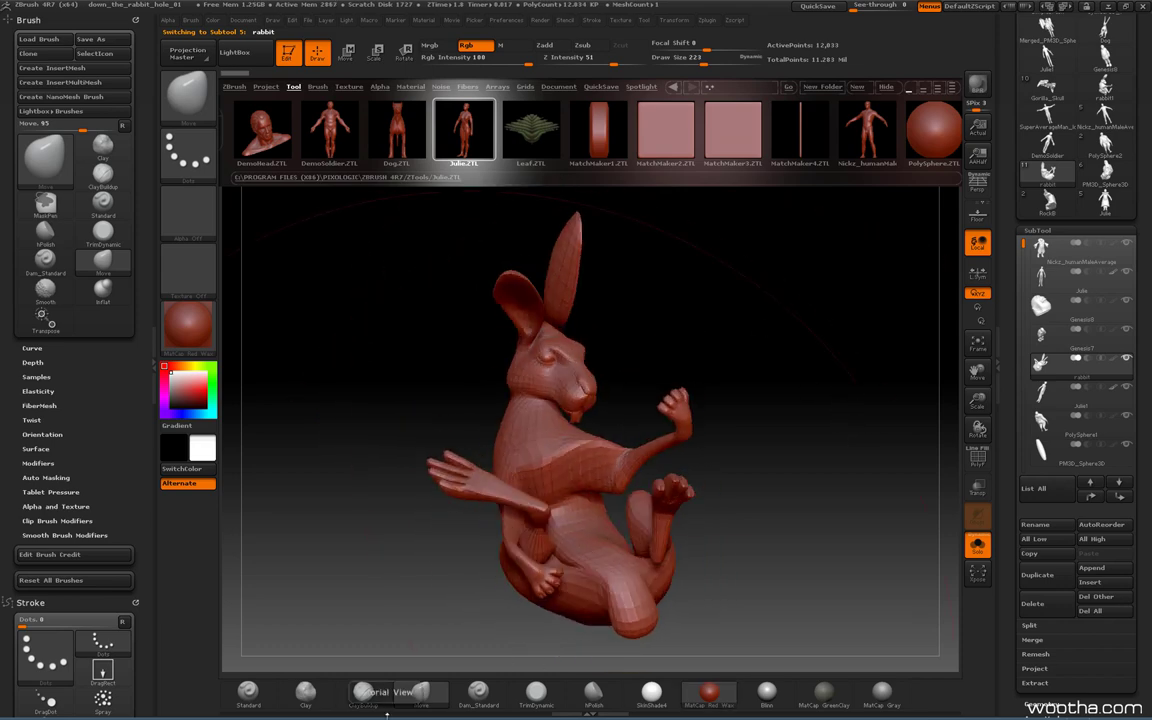
- Switch to Chrome to view the TurboSquid page of the 3D rabbit model and return to ZBrush
{"action": "key", "text": "super"}
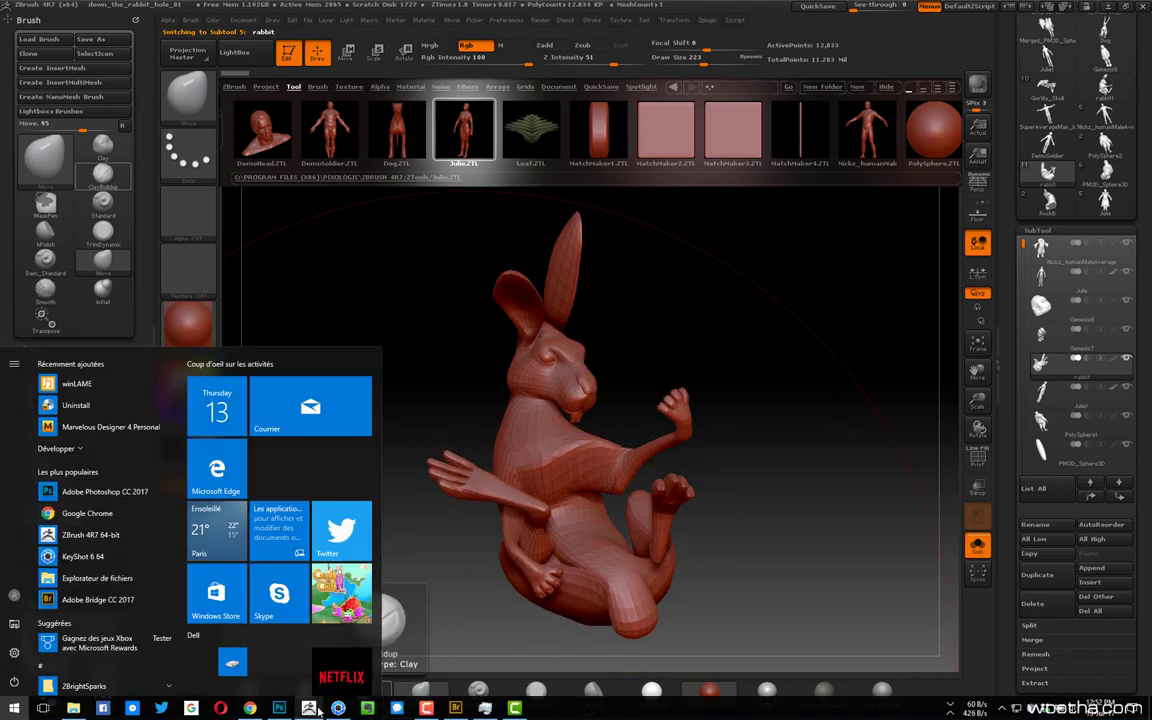
{"action": "left_click", "coordinate": [250, 710]}
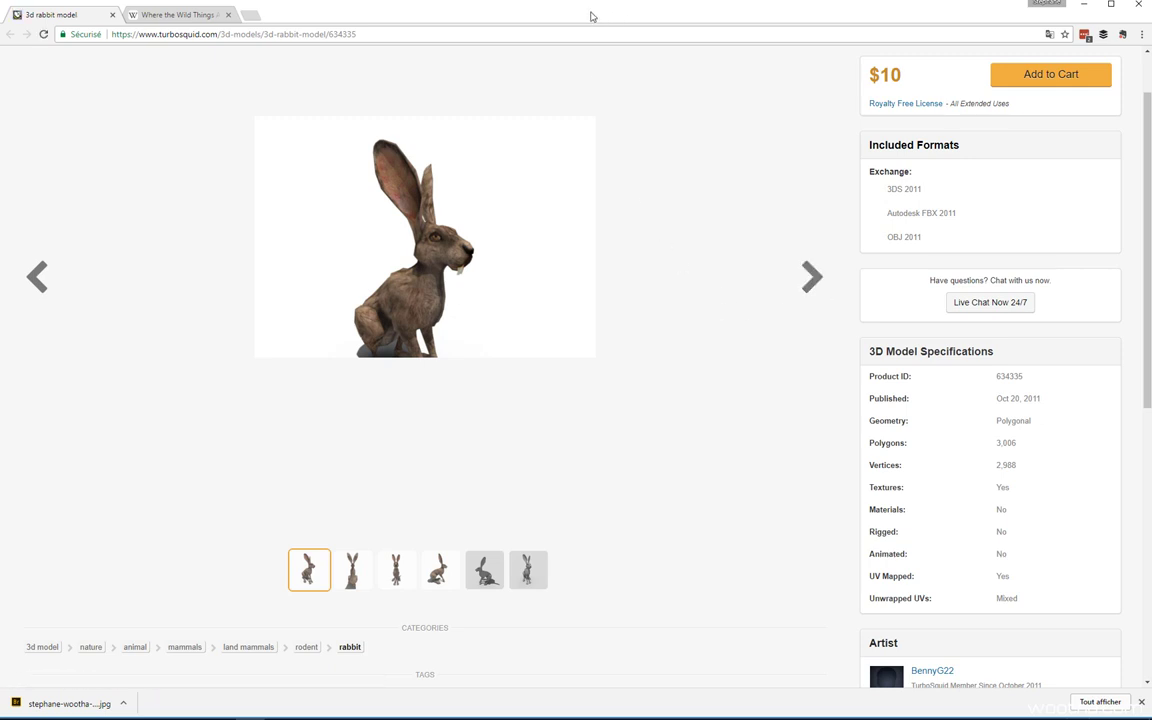
{"action": "mouse_move", "coordinate": [569, 18]}
{"action": "left_mouse_down"}
{"action": "mouse_move", "coordinate": [587, 29]}
{"action": "mouse_move", "coordinate": [556, 1]}
{"action": "left_mouse_up"}
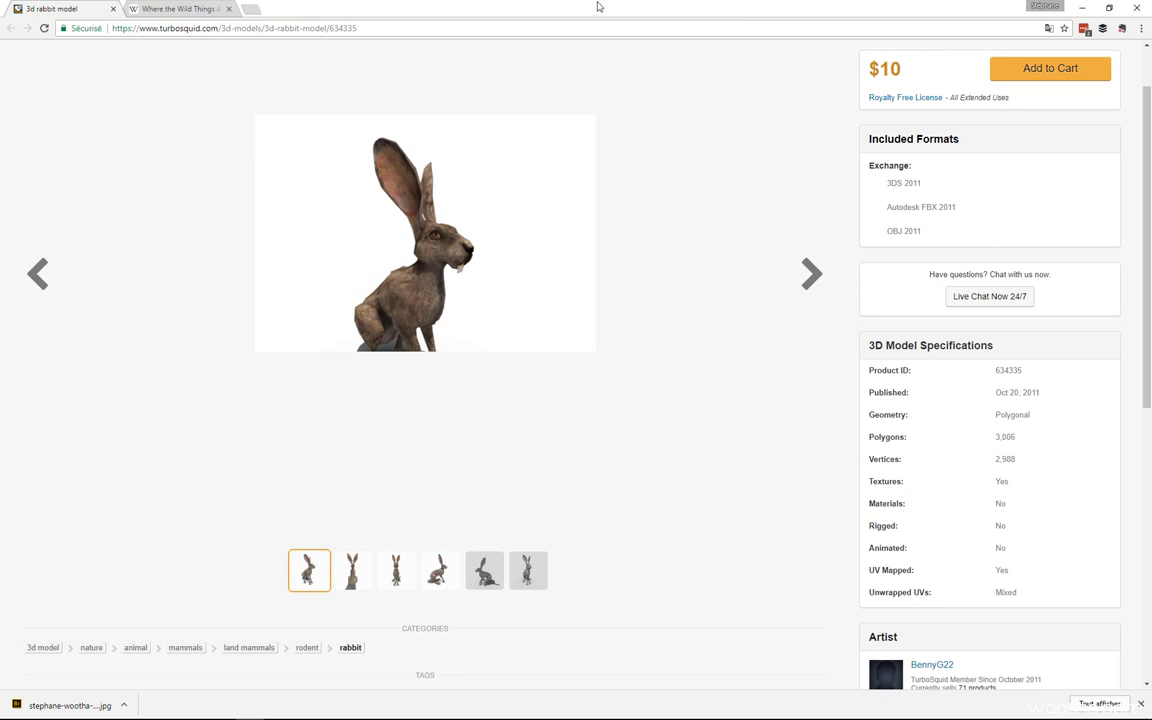
{"action": "left_click_drag", "start_coordinate": [598, 7], "coordinate": [1150, 300]}
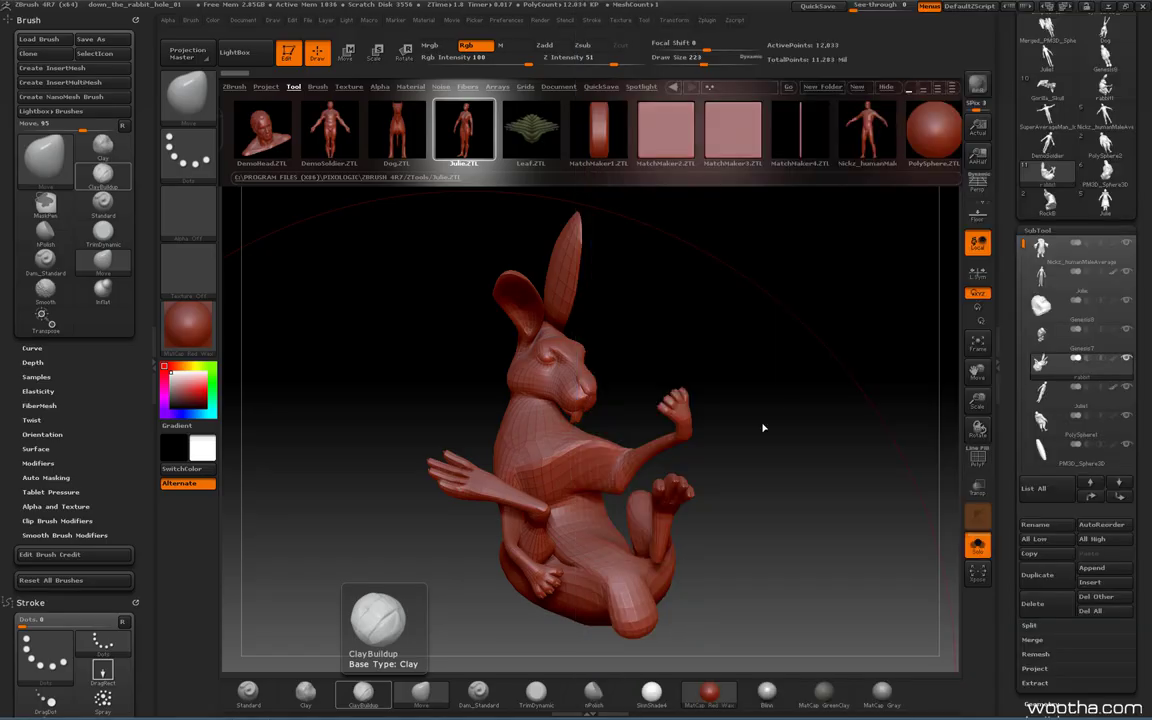
- Examine the isolated rabbit's pose from slightly different angles
{"action": "left_click_drag", "start_coordinate": [763, 428], "coordinate": [779, 463]}
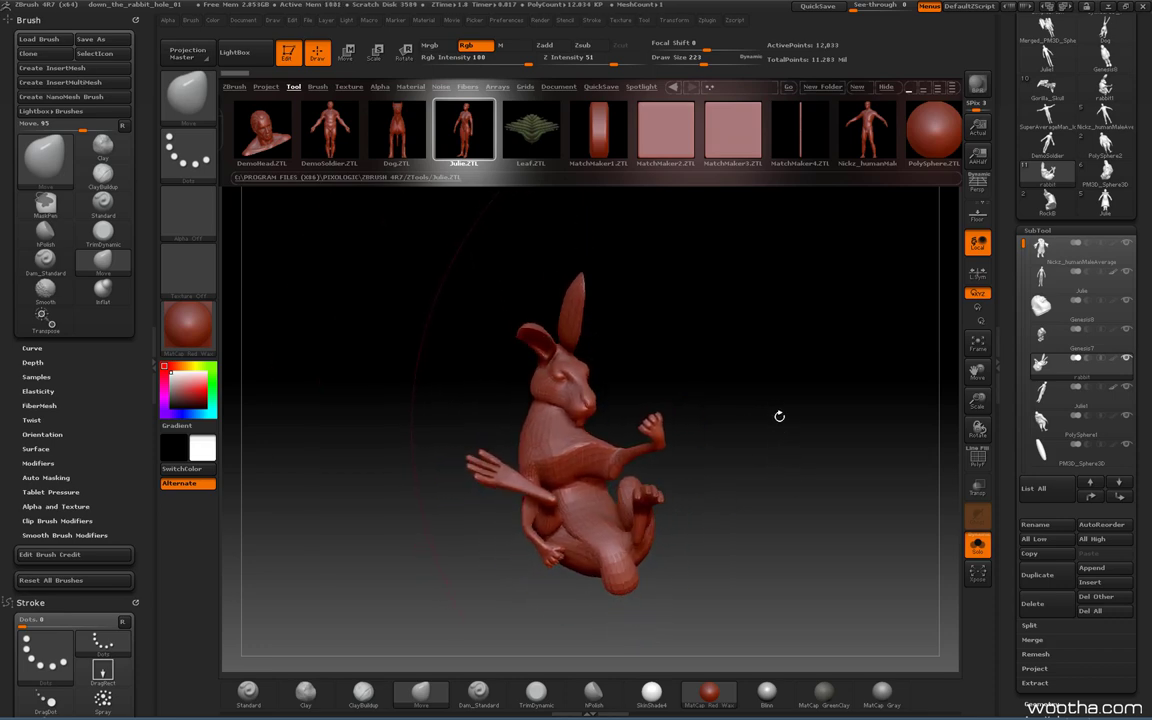
{"action": "left_click_drag", "start_coordinate": [779, 415], "coordinate": [666, 372]}
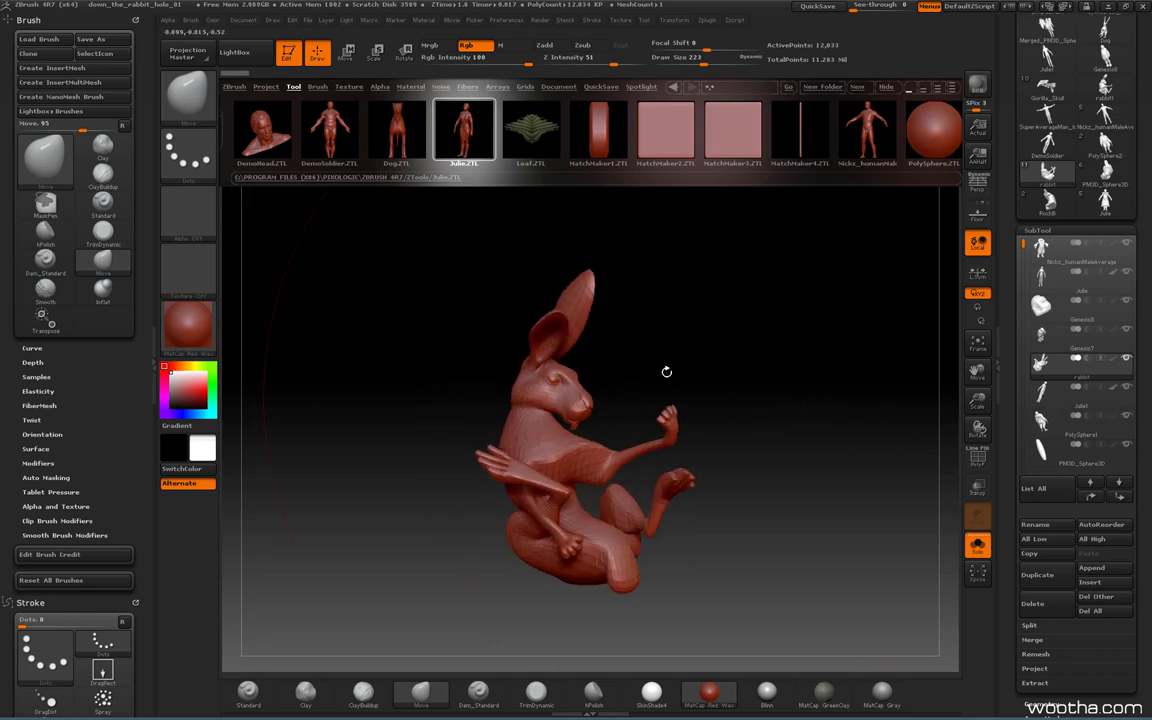
{"action": "left_click_drag", "start_coordinate": [797, 445], "coordinate": [787, 441]}
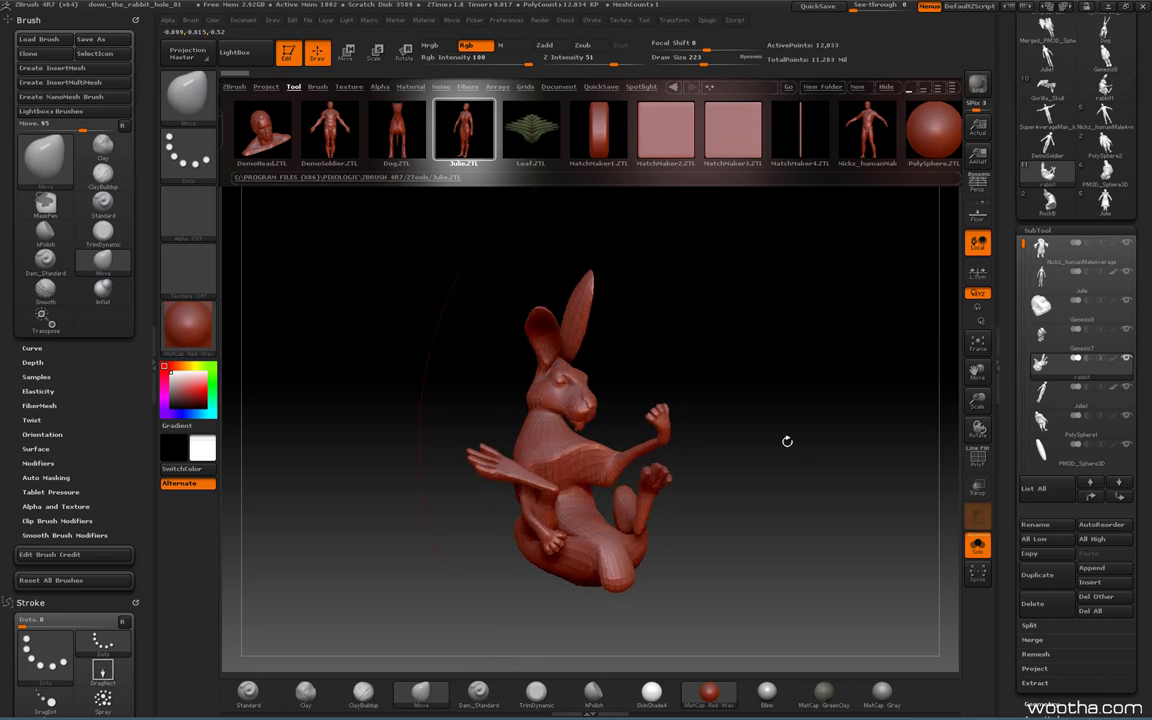
{"action": "left_click_drag", "start_coordinate": [716, 400], "coordinate": [784, 465]}
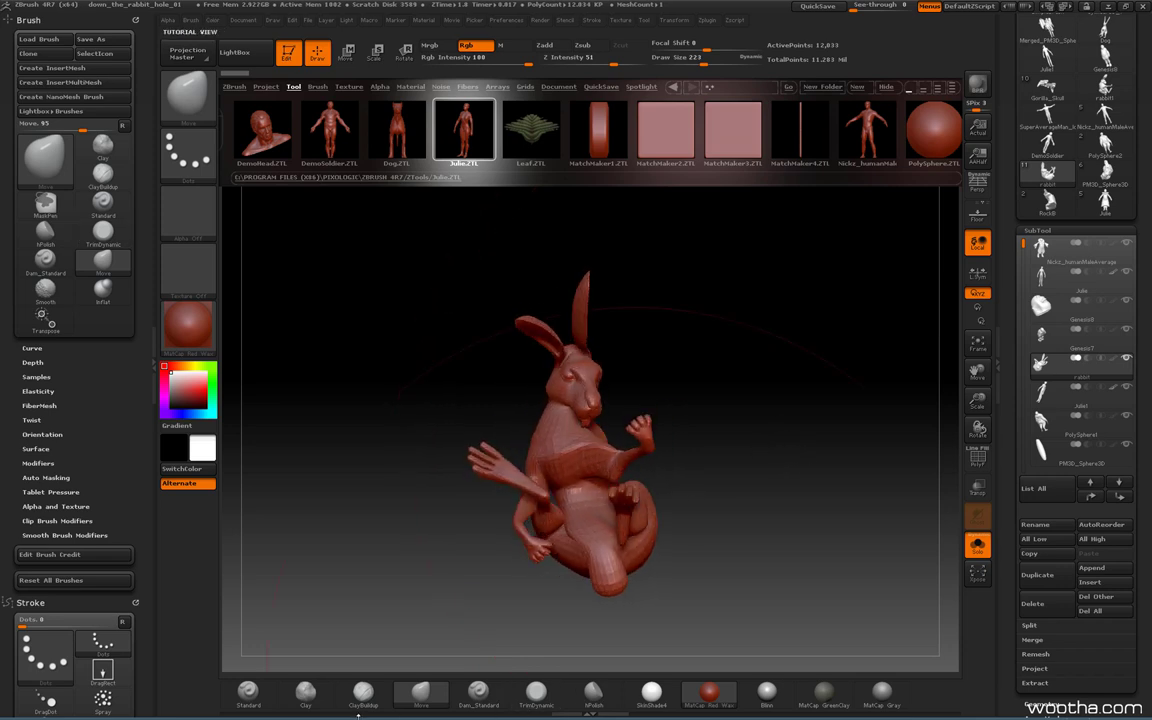
- Switch to Photoshop and examine the painted rabbit in Down-The-Rabbit-Hole-8000px.jpg, both up close and within the surrounding scene
{"action": "key", "text": "super"}
{"action": "left_click", "coordinate": [280, 708]}
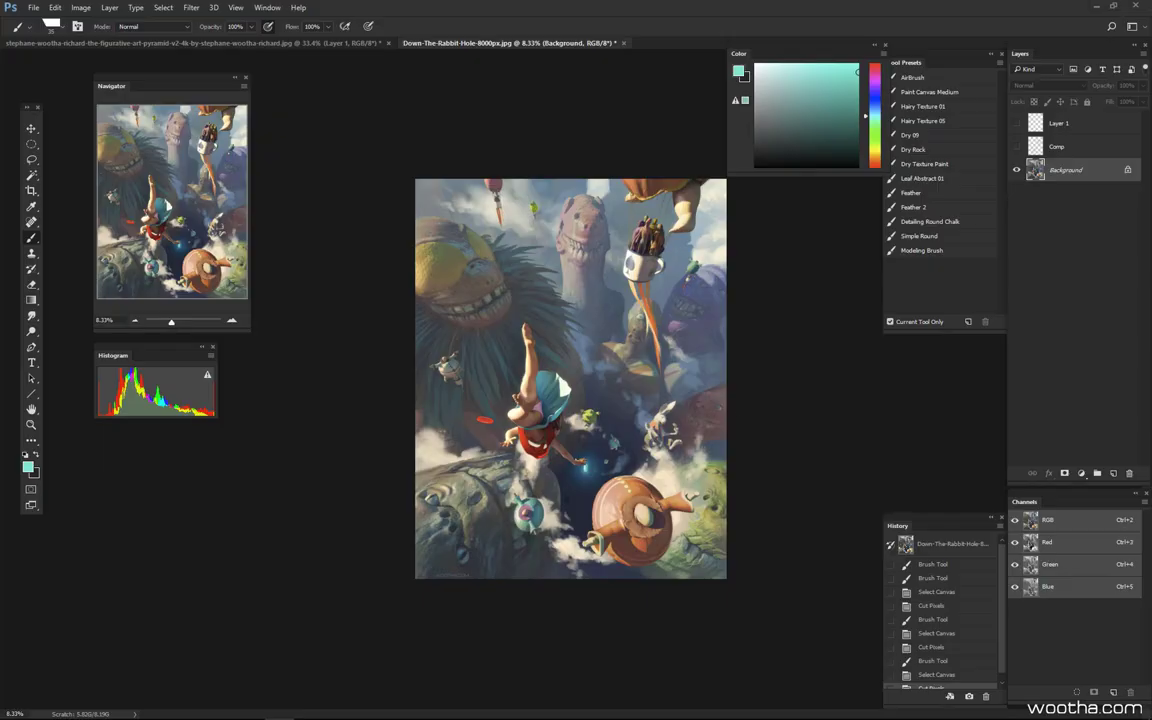
{"action": "scroll", "coordinate": [673, 430], "scroll_direction": "up", "scroll_amount": 5, "text": "alt"}
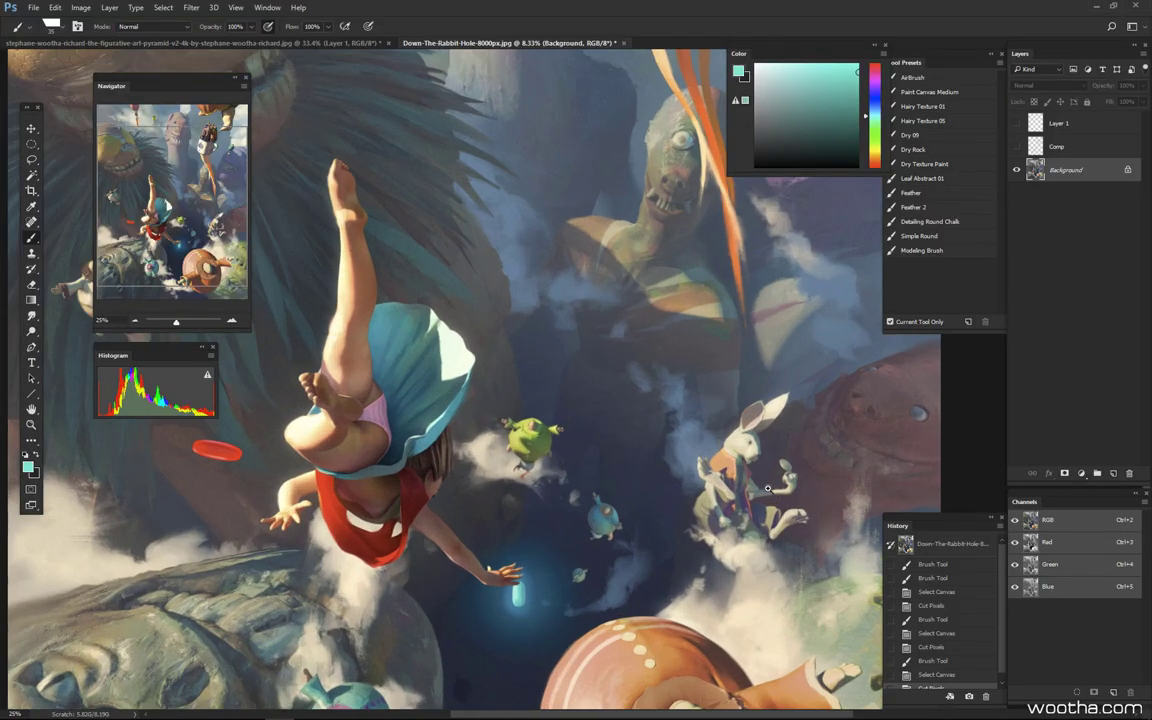
{"action": "scroll", "coordinate": [767, 488], "scroll_direction": "up", "scroll_amount": 1, "text": "alt"}
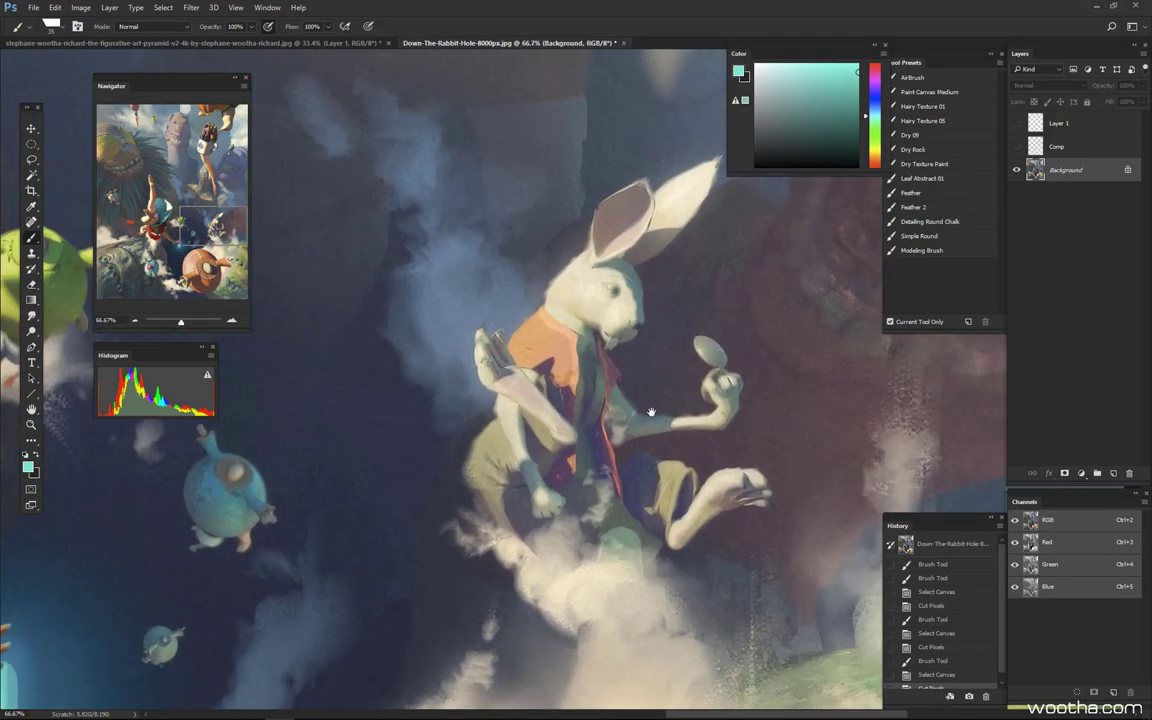
{"action": "left_click_drag", "start_coordinate": [672, 393], "coordinate": [636, 382]}
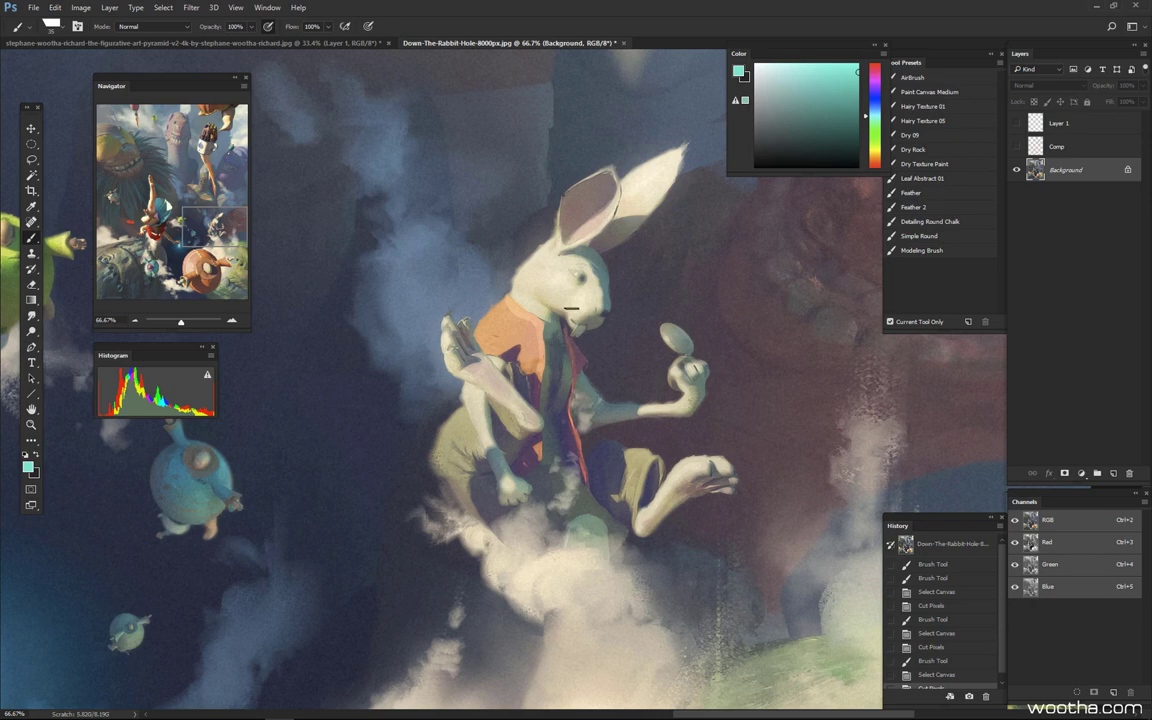
{"action": "scroll", "coordinate": [568, 333], "scroll_direction": "down", "scroll_amount": 1, "text": "alt"}
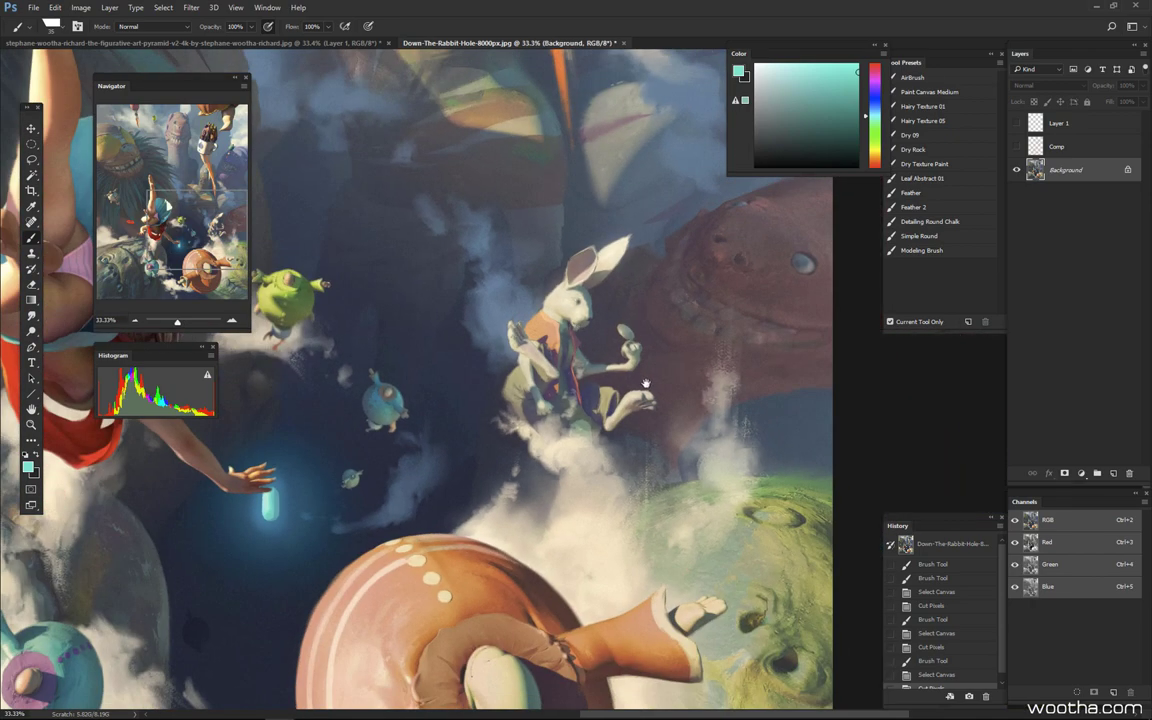
{"action": "left_click_drag", "start_coordinate": [586, 368], "coordinate": [619, 359]}
{"action": "left_click", "coordinate": [591, 380], "text": "ctrl"}
{"action": "scroll", "coordinate": [593, 381], "scroll_direction": "down", "scroll_amount": 2, "text": "alt"}
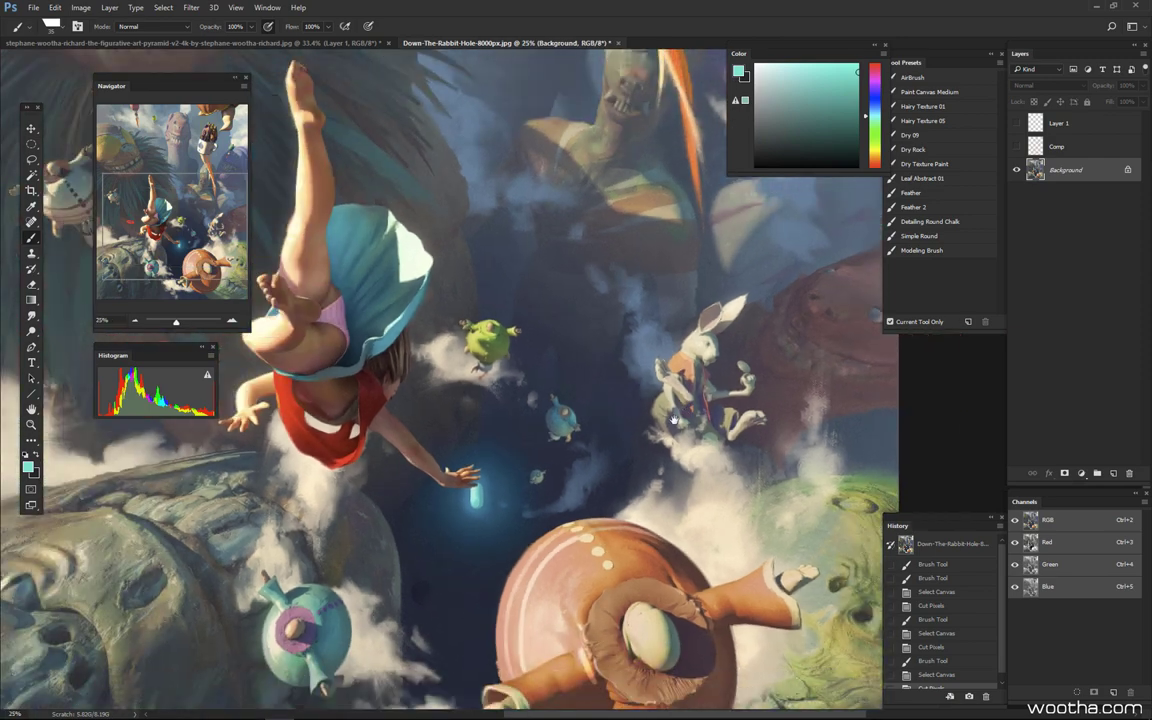
{"action": "left_click_drag", "start_coordinate": [674, 420], "coordinate": [706, 411]}
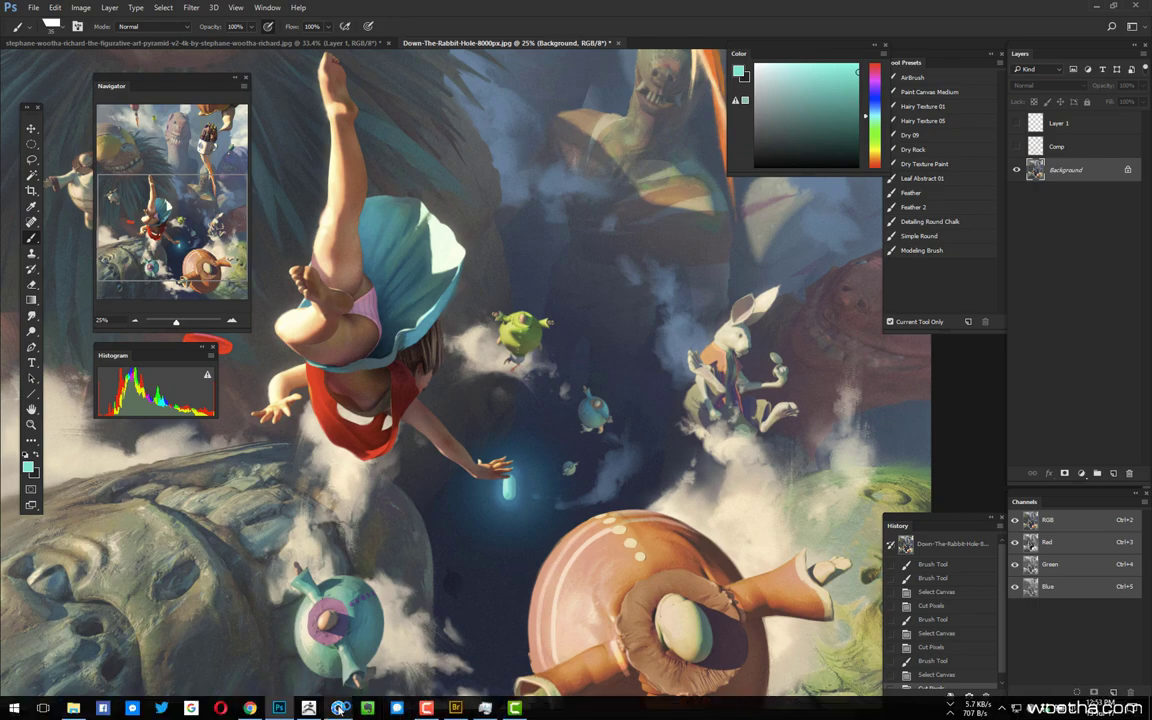
- Switch to KeyShot, pick out the slender figure, robed creature and large foreground head in sketch.bip, and minimize the program
{"action": "left_click", "coordinate": [336, 707]}
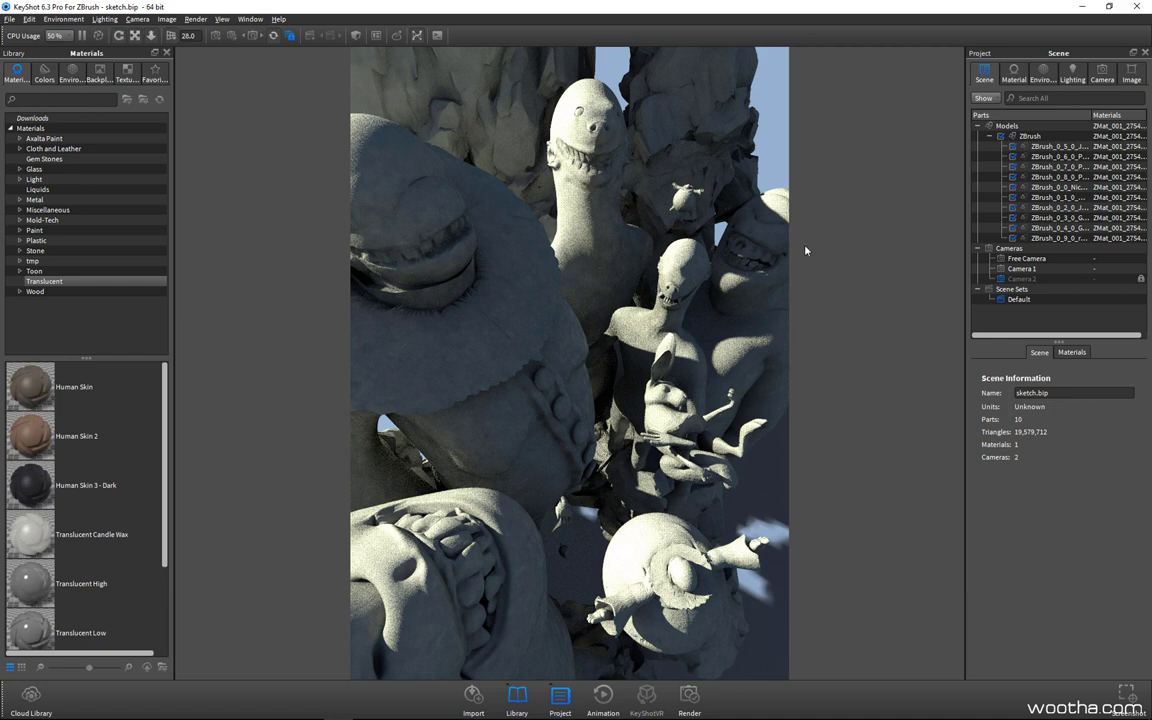
{"action": "left_click", "coordinate": [684, 288]}
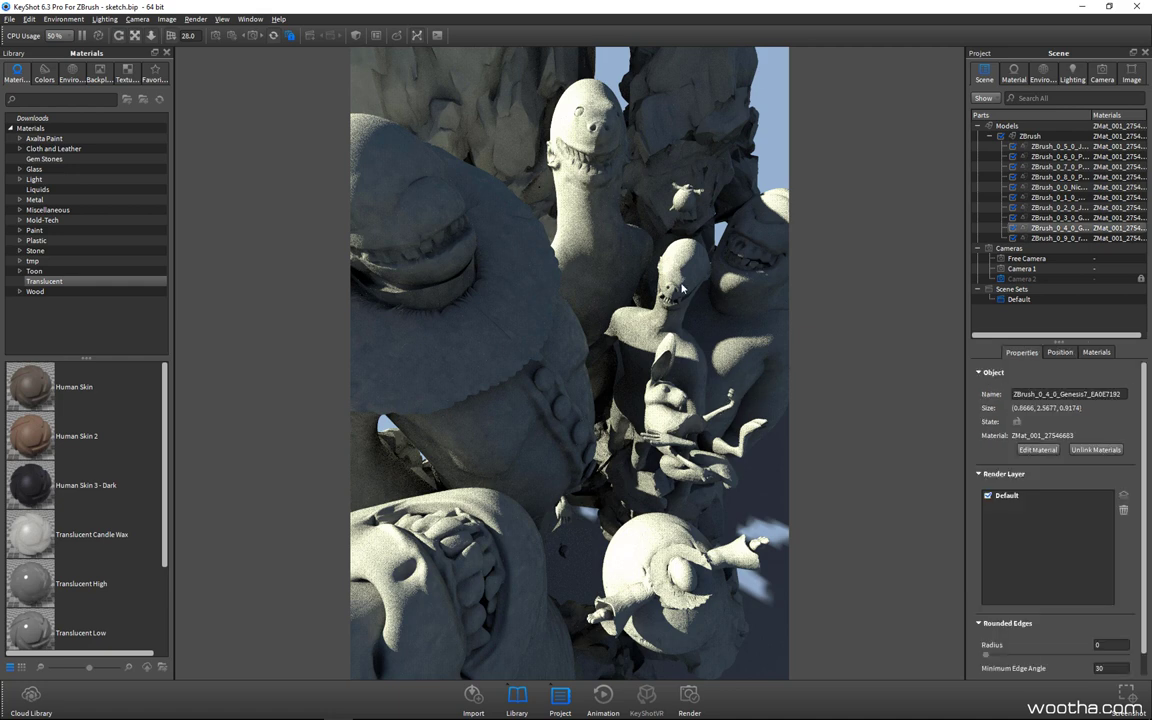
{"action": "left_click", "coordinate": [638, 298]}
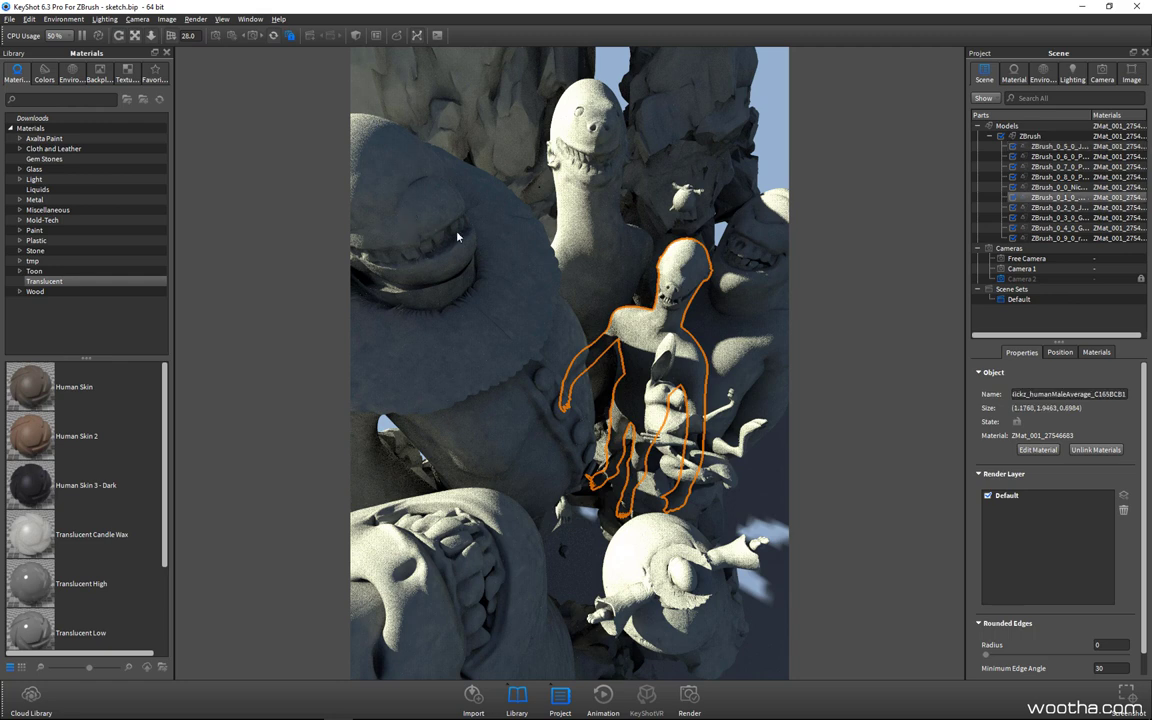
{"action": "left_click", "coordinate": [463, 272]}
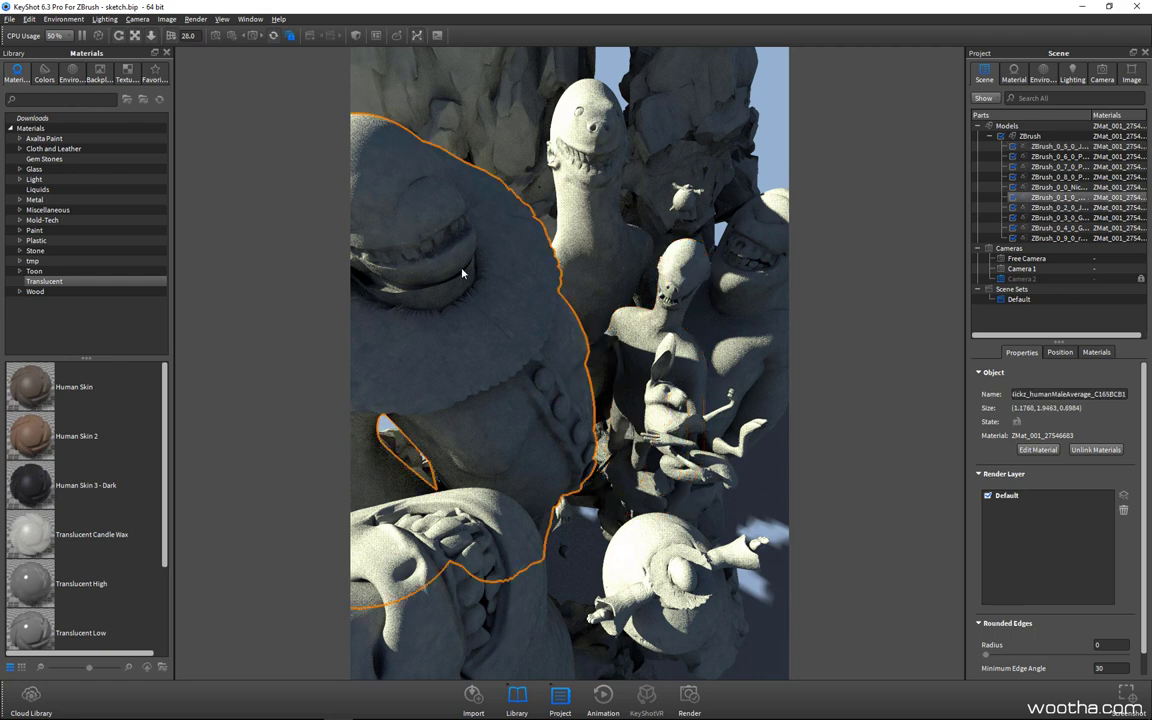
{"action": "left_click", "coordinate": [420, 631]}
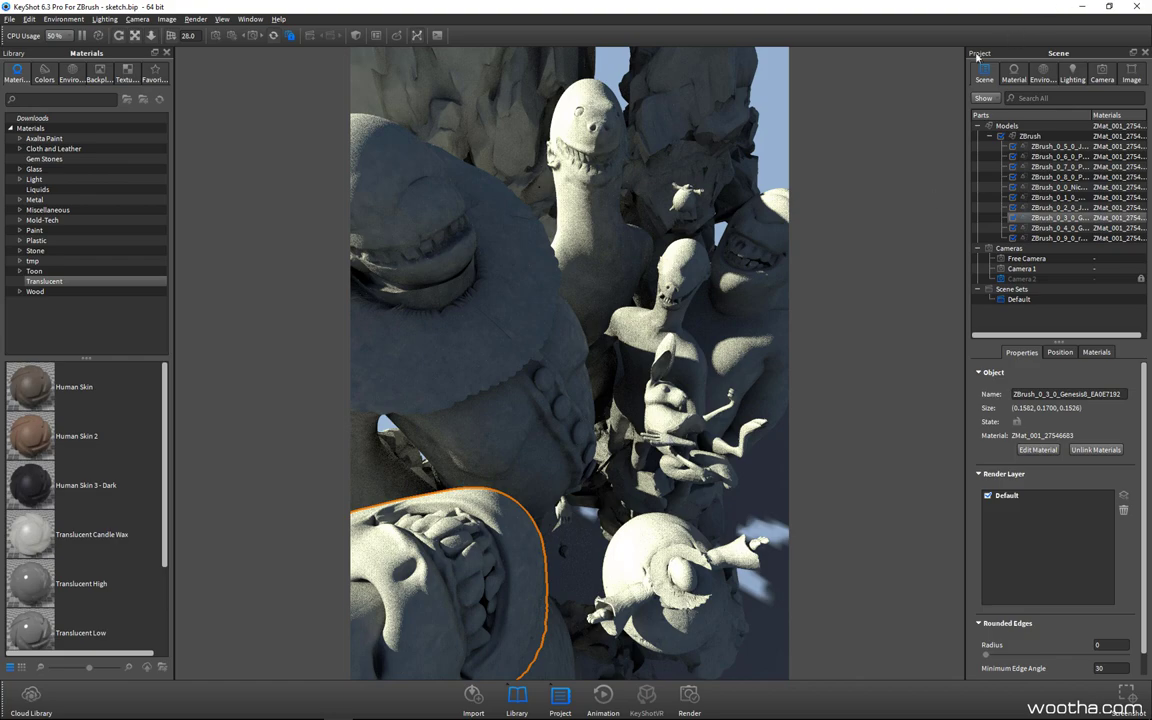
{"action": "left_click", "coordinate": [1082, 8]}
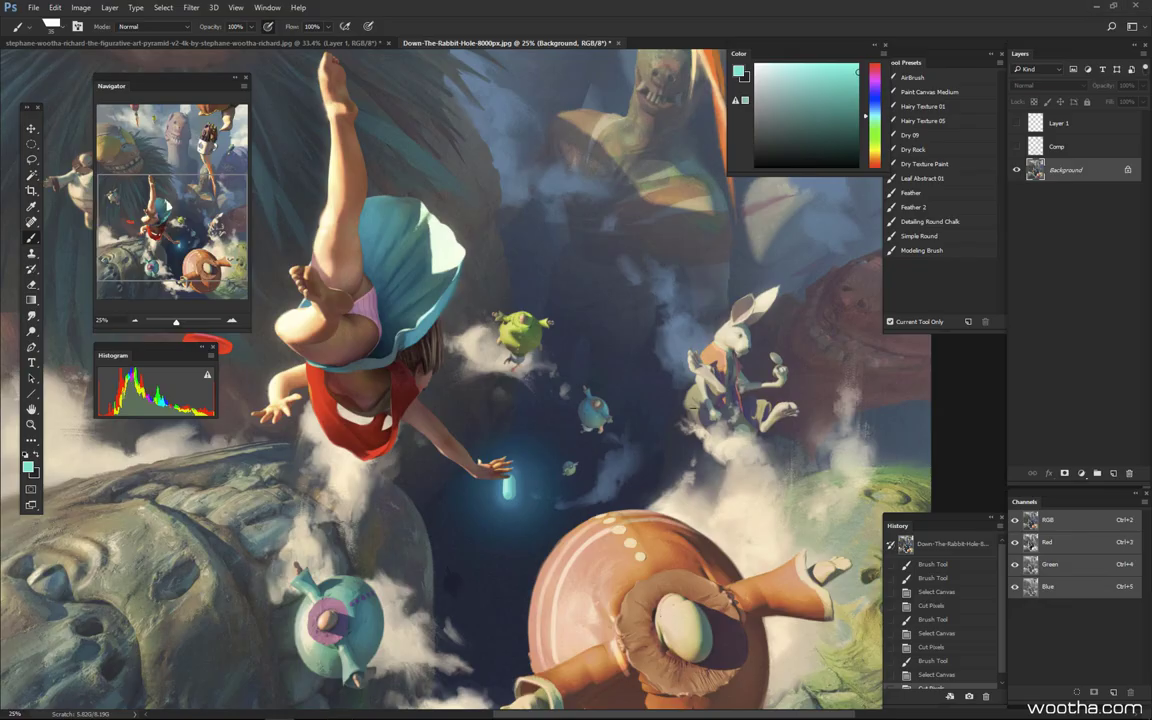
- Switch back to ZBrush and turn off Solo mode to show the rabbit among the other subtools
{"action": "mouse_move", "coordinate": [103, 712]}
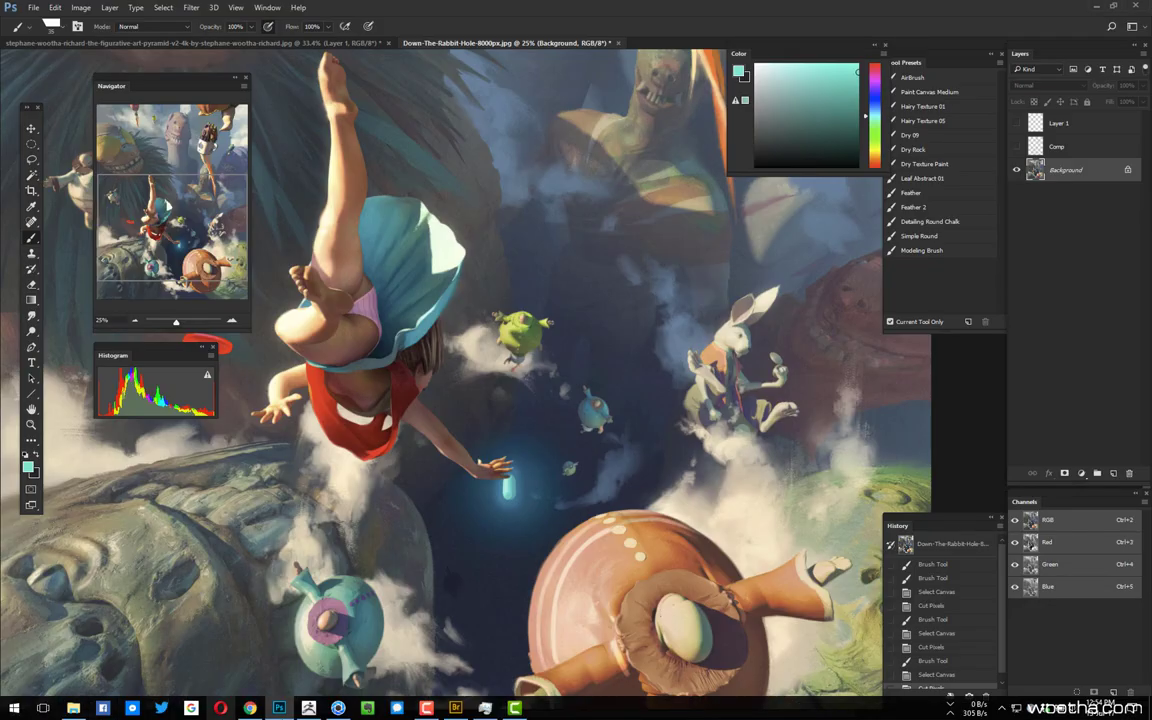
{"action": "left_click", "coordinate": [308, 708]}
{"action": "left_click_drag", "start_coordinate": [706, 444], "coordinate": [836, 384]}
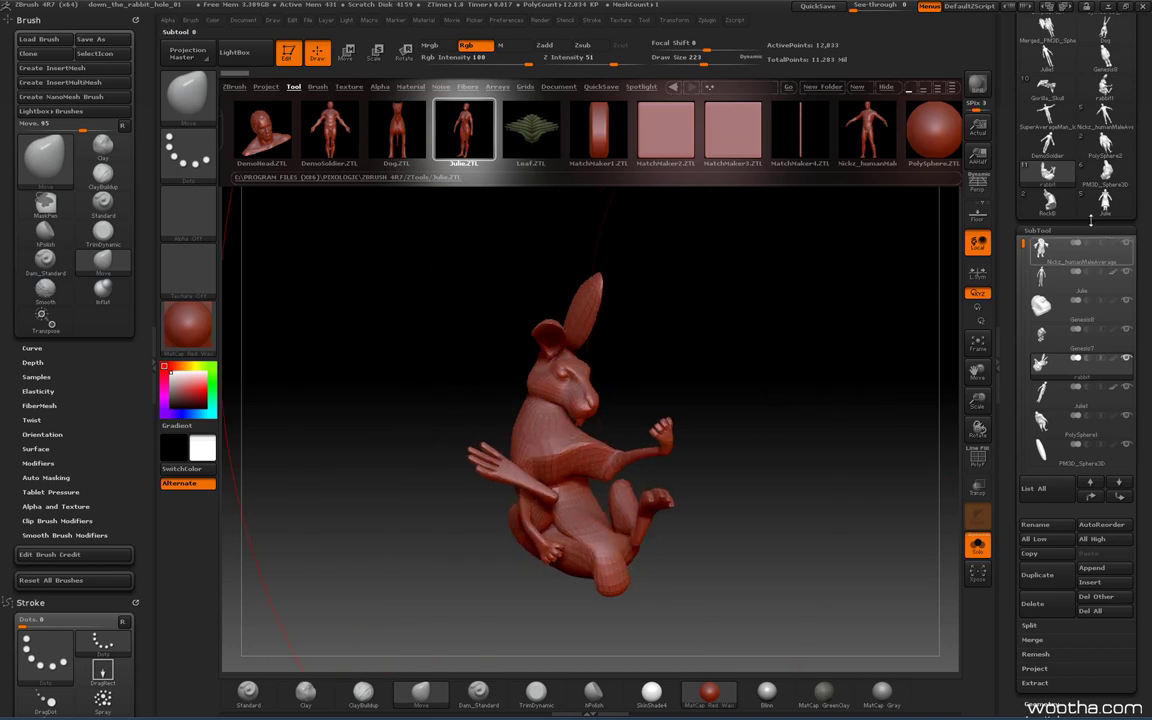
{"action": "mouse_move", "coordinate": [1023, 244]}
{"action": "left_mouse_down"}
{"action": "mouse_move", "coordinate": [1025, 290]}
{"action": "mouse_move", "coordinate": [1024, 245]}
{"action": "left_mouse_up"}
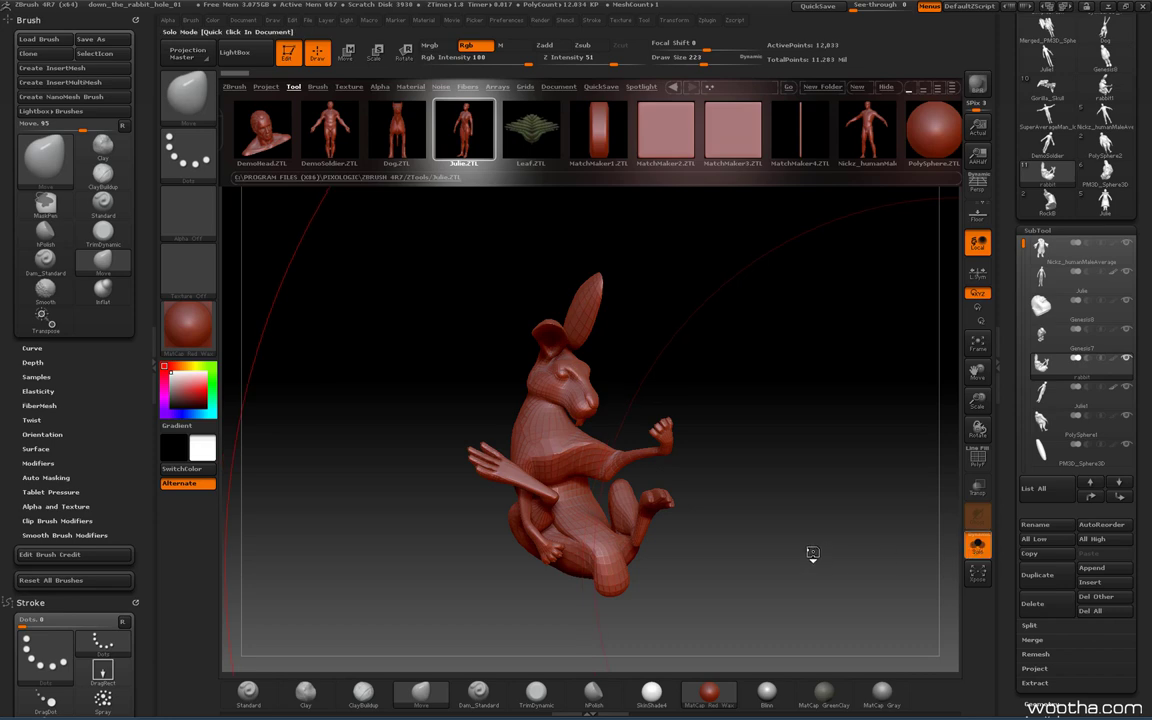
{"action": "left_click", "coordinate": [812, 553]}
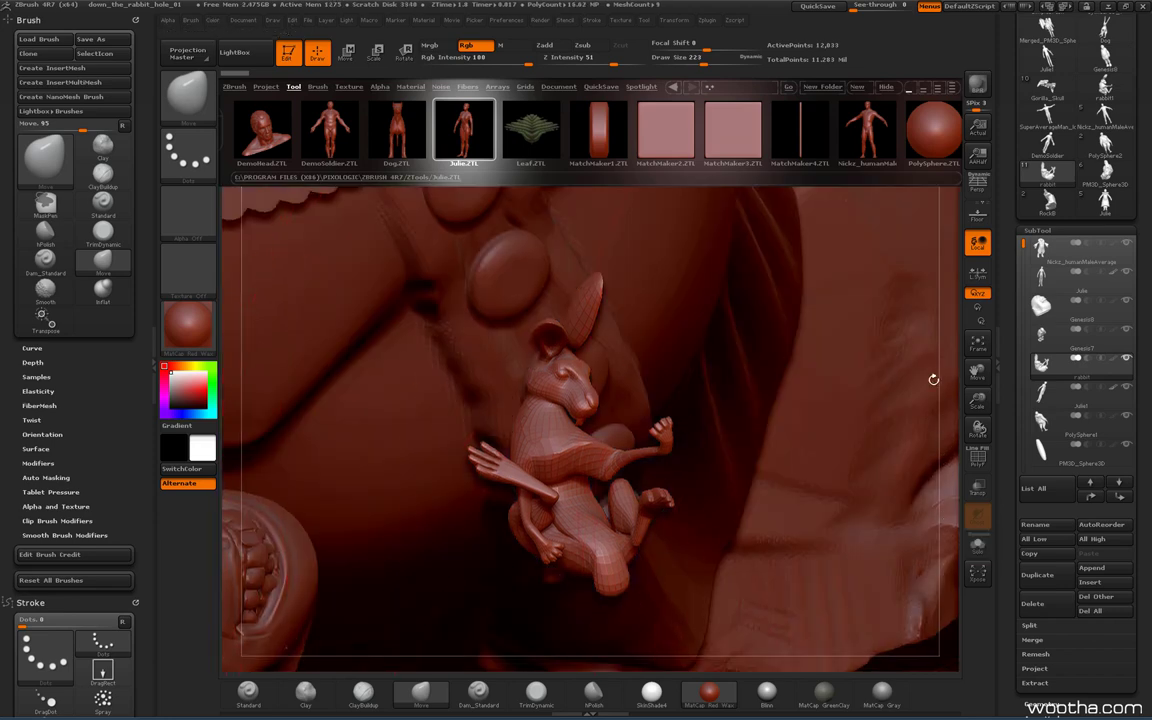
- Examine the figures and surrounding rocks from several angles, and point out the rock pieces among the PM3D_Sphere3D subtools
{"action": "left_click_drag", "start_coordinate": [923, 292], "coordinate": [909, 141], "text": "alt"}
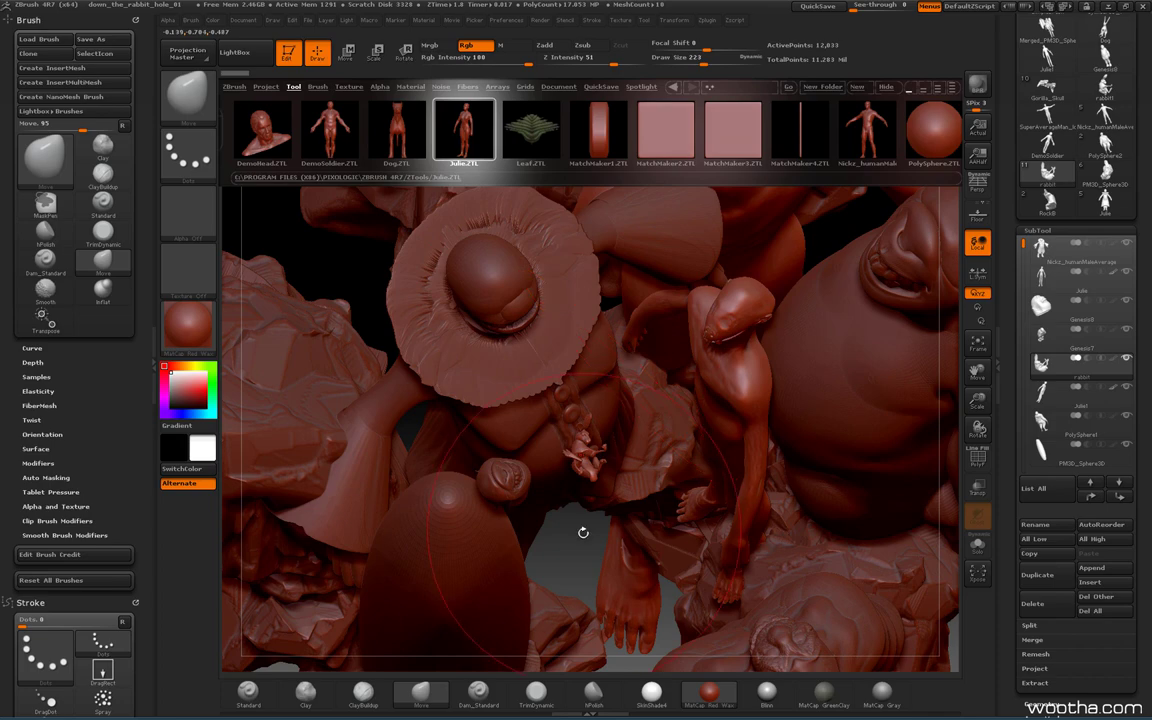
{"action": "left_click_drag", "start_coordinate": [583, 532], "coordinate": [404, 345]}
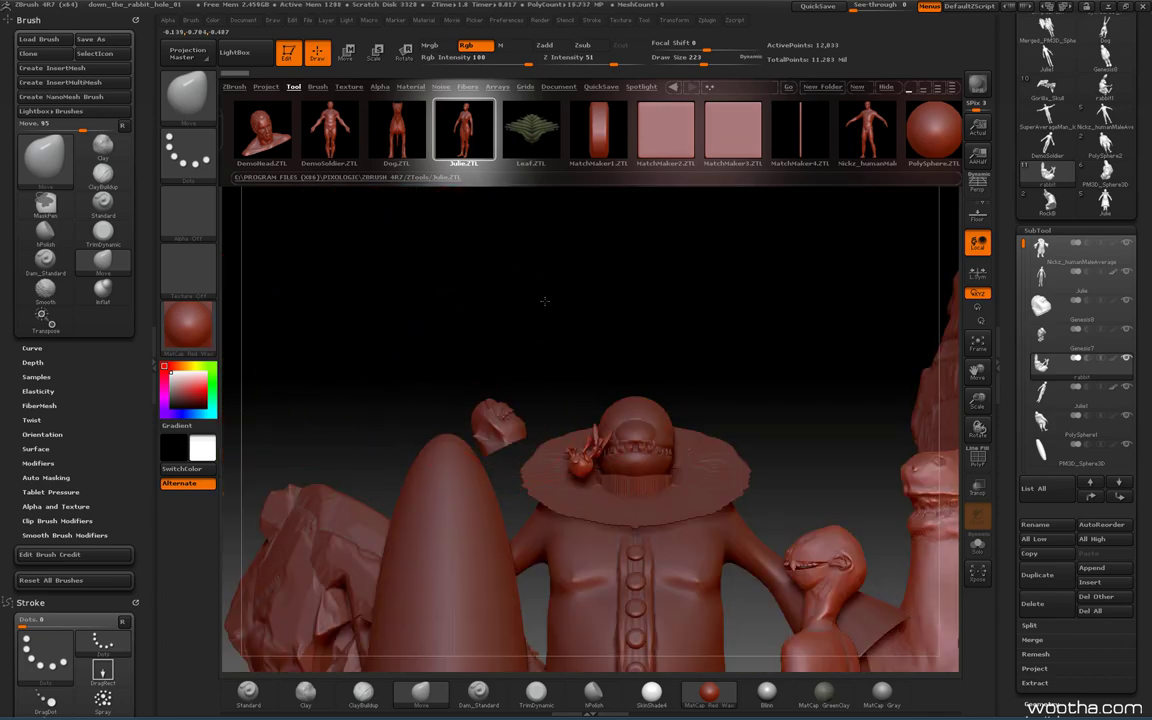
{"action": "left_click_drag", "start_coordinate": [530, 270], "coordinate": [293, 370], "text": "alt"}
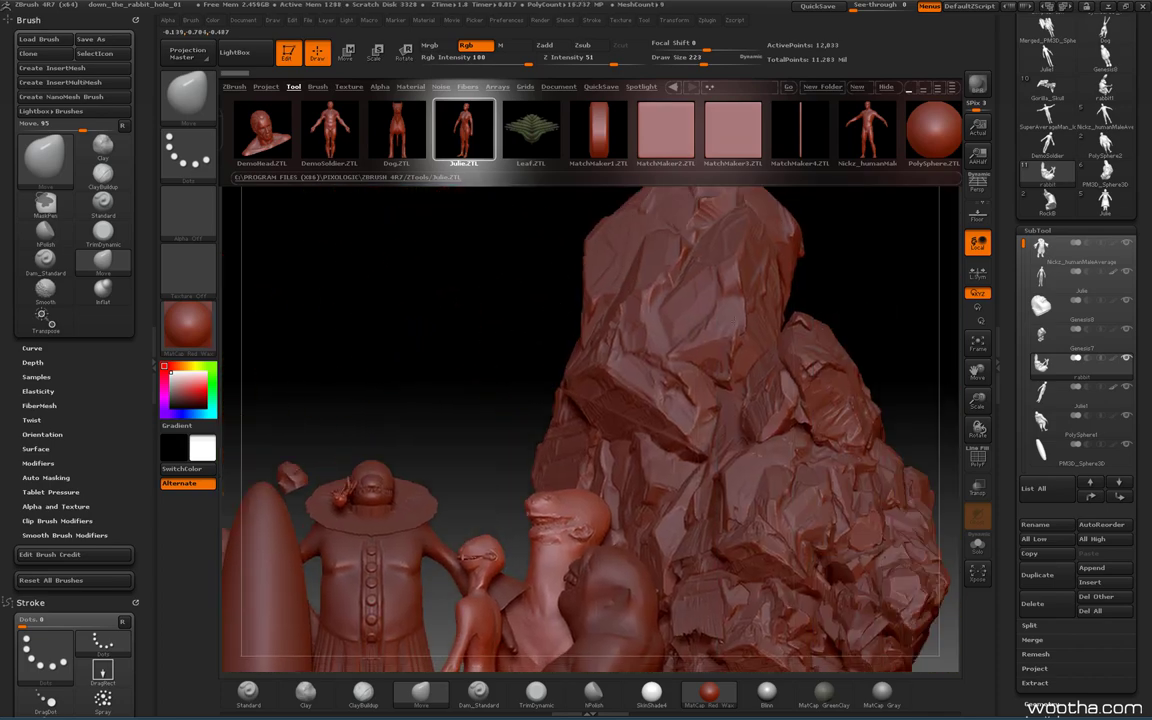
{"action": "left_click_drag", "start_coordinate": [955, 321], "coordinate": [805, 309], "text": "alt"}
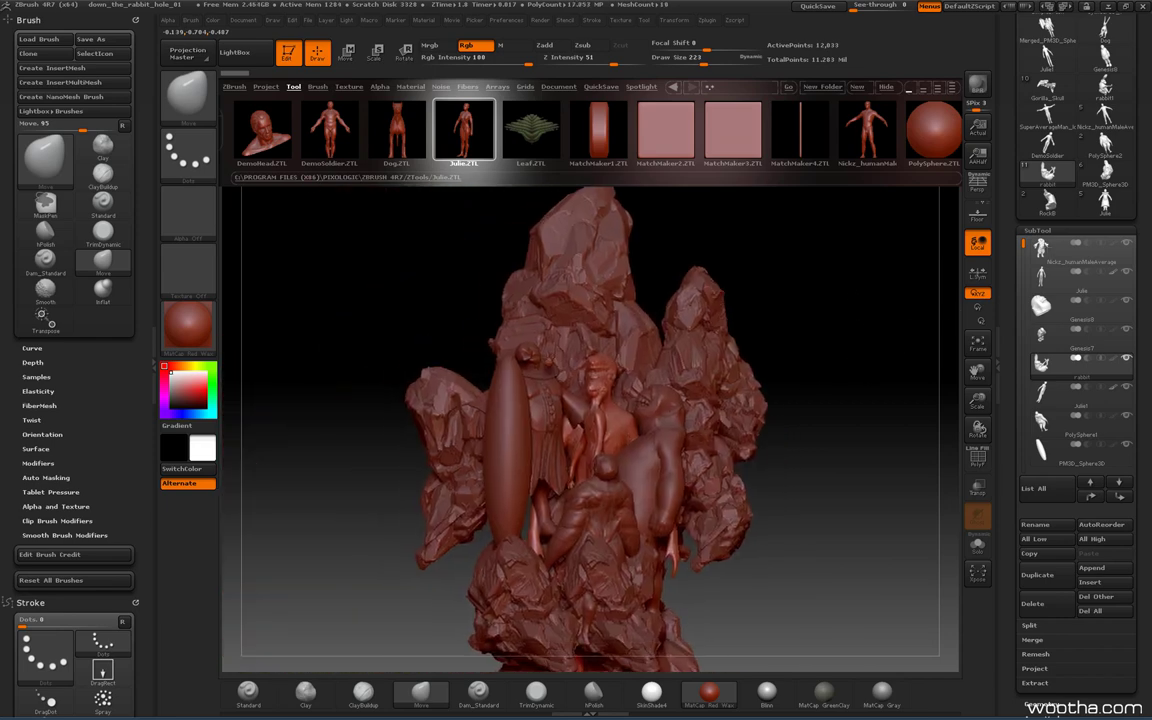
{"action": "left_click_drag", "start_coordinate": [1023, 245], "coordinate": [1030, 338]}
{"action": "left_click", "coordinate": [1050, 403]}
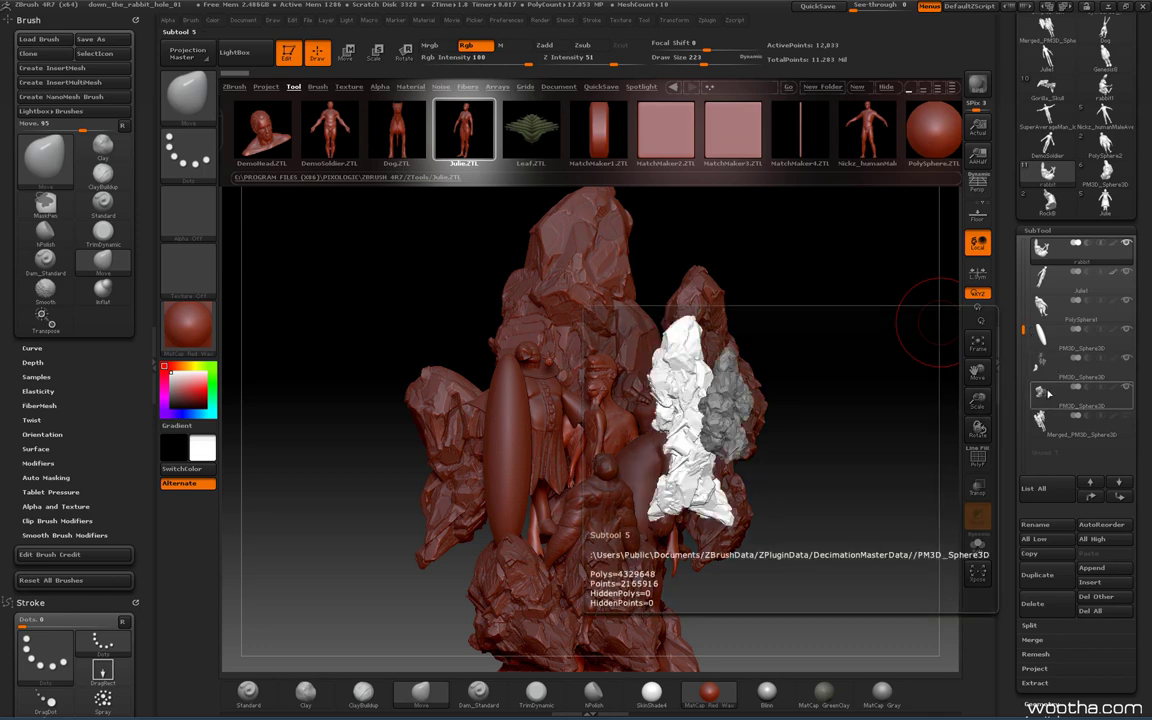
{"action": "left_click", "coordinate": [1042, 364]}
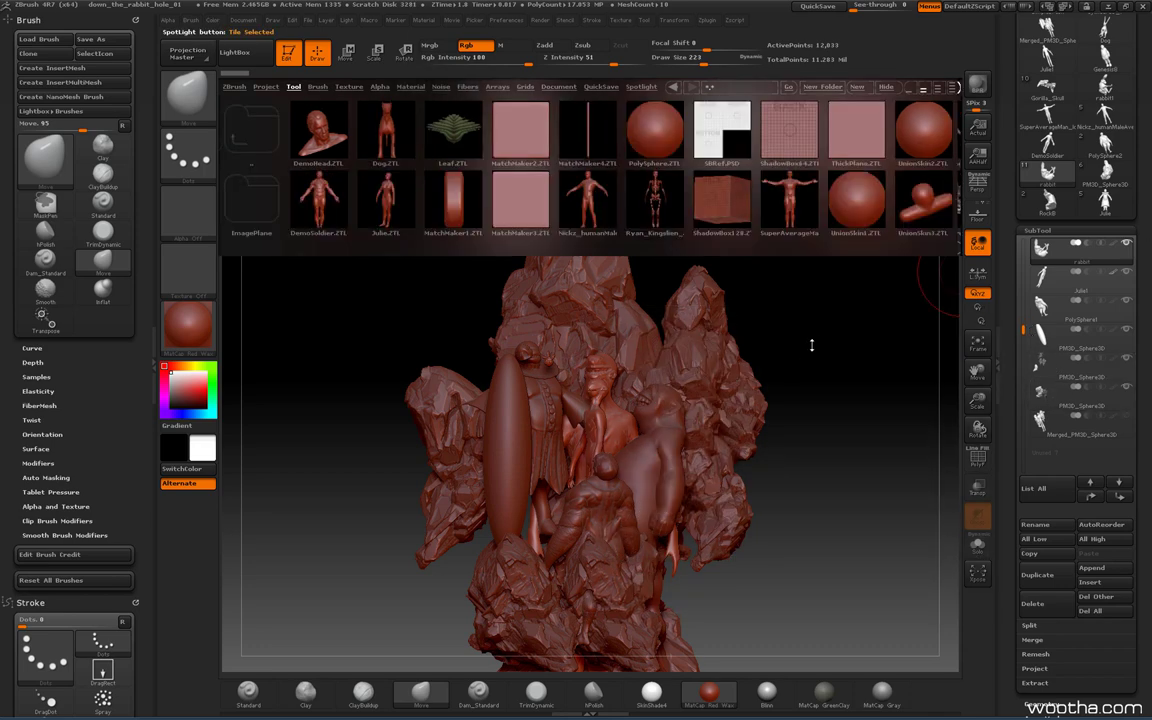
- Hide LightBox and turn the whole composition to show the figures standing among the rocks
{"action": "left_click_drag", "start_coordinate": [829, 333], "coordinate": [833, 337]}
{"action": "key", "text": "comma"}
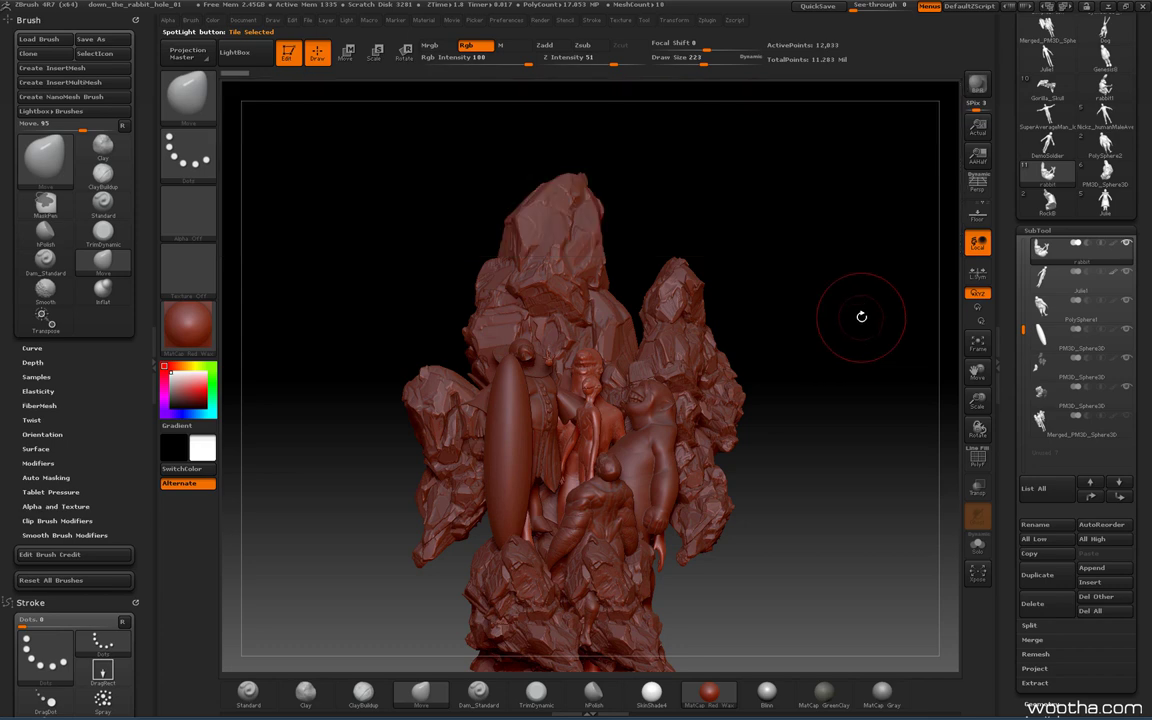
{"action": "left_click_drag", "start_coordinate": [914, 336], "coordinate": [895, 318]}
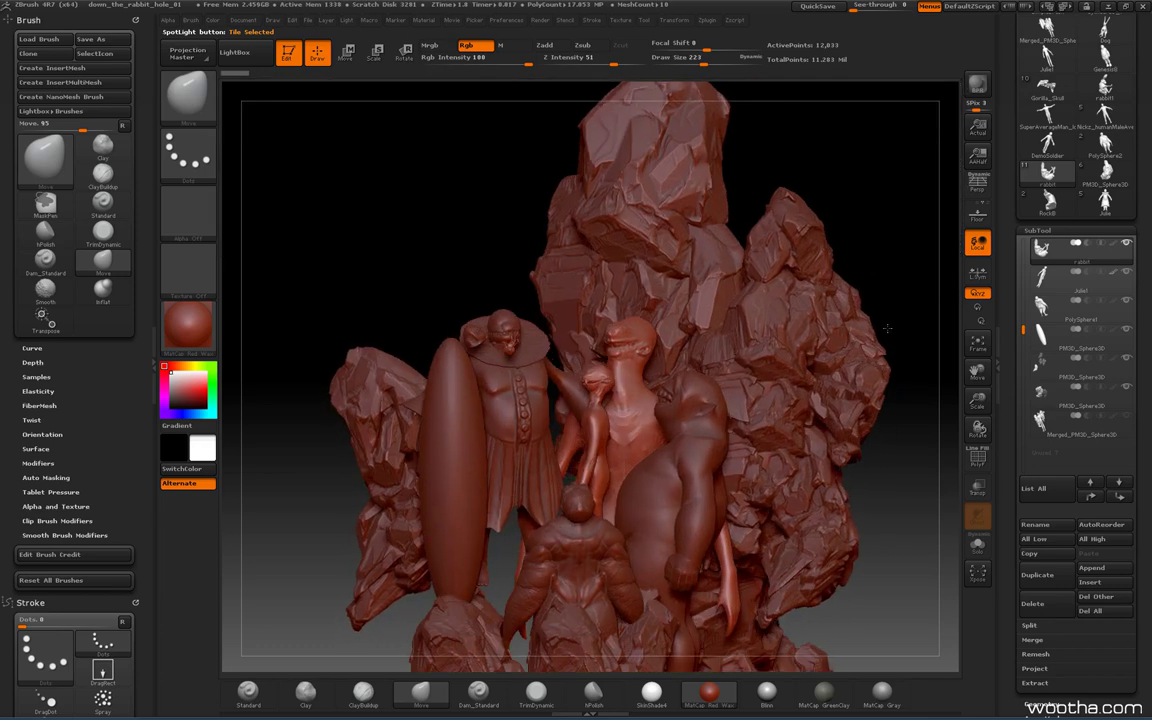
{"action": "mouse_move", "coordinate": [930, 262]}
{"action": "left_mouse_down"}
{"action": "mouse_move", "coordinate": [866, 323]}
{"action": "mouse_move", "coordinate": [895, 303]}
{"action": "mouse_move", "coordinate": [860, 320]}
{"action": "mouse_move", "coordinate": [843, 400]}
{"action": "mouse_move", "coordinate": [869, 404]}
{"action": "left_mouse_up"}
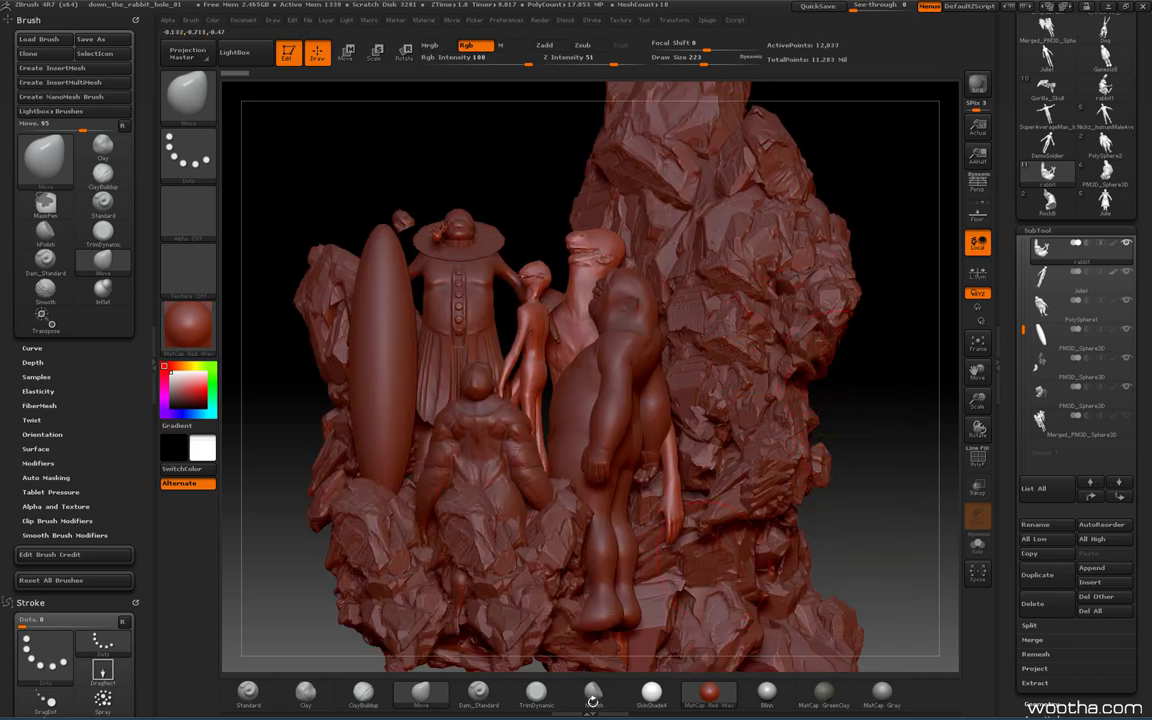
- Switch to Photoshop and examine the toothy long-necked creature and the spade teacup up close, followed by the whole painting
{"action": "key", "text": "super"}
{"action": "left_click", "coordinate": [287, 714]}
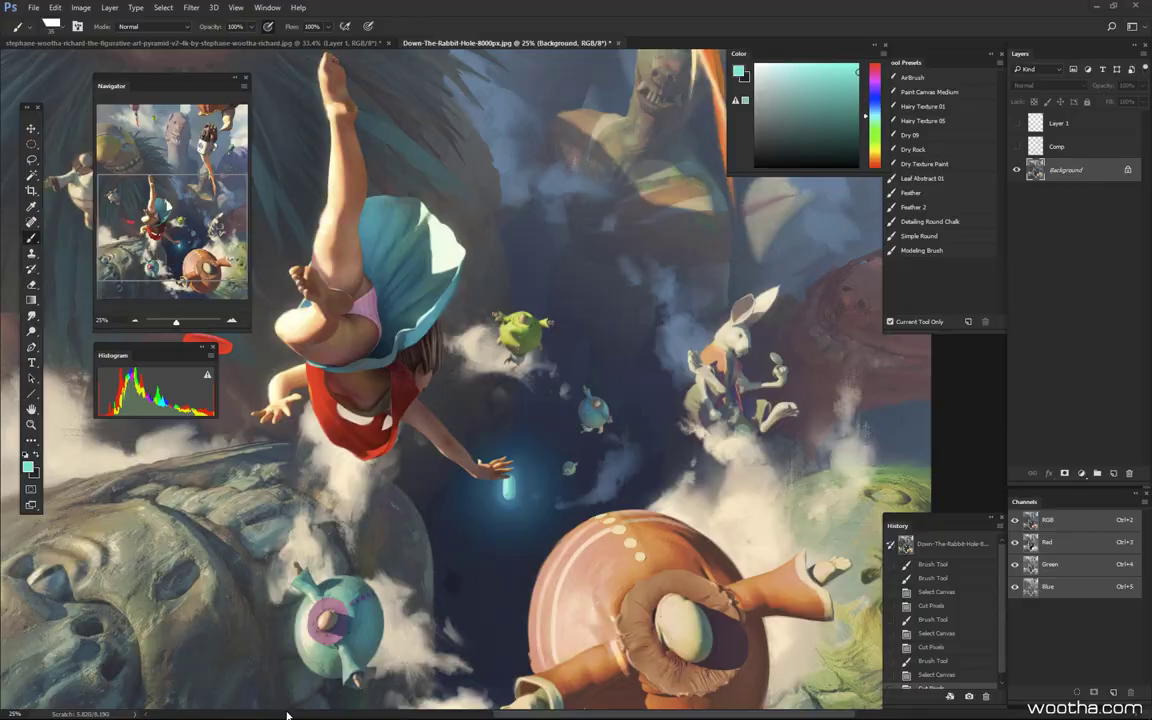
{"action": "mouse_move", "coordinate": [670, 200]}
{"action": "left_mouse_down", "text": "ctrl"}
{"action": "mouse_move", "coordinate": [540, 206]}
{"action": "mouse_move", "coordinate": [566, 206]}
{"action": "left_mouse_up", "text": "ctrl"}
{"action": "left_click_drag", "start_coordinate": [502, 142], "coordinate": [650, 142], "text": "ctrl"}
{"action": "left_click_drag", "start_coordinate": [566, 238], "coordinate": [532, 445]}
{"action": "left_click_drag", "start_coordinate": [734, 478], "coordinate": [479, 255]}
{"action": "left_click_drag", "start_coordinate": [638, 345], "coordinate": [583, 351]}
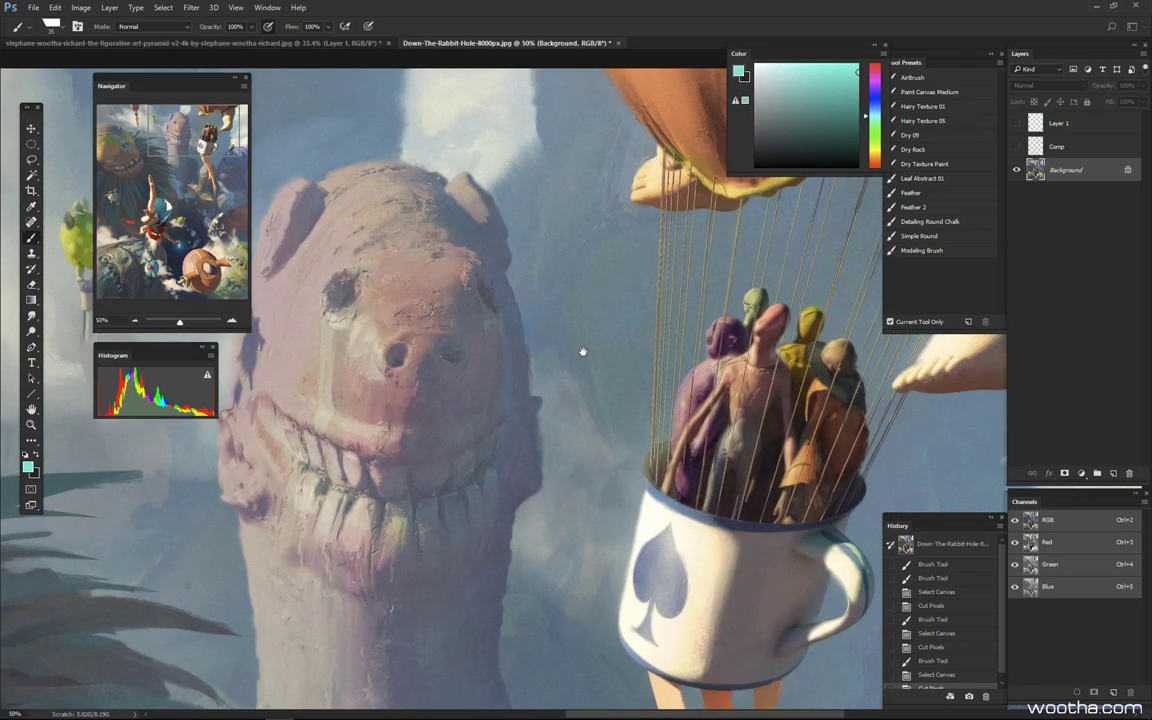
{"action": "scroll", "coordinate": [583, 351], "scroll_direction": "down", "scroll_amount": 5, "text": "alt"}
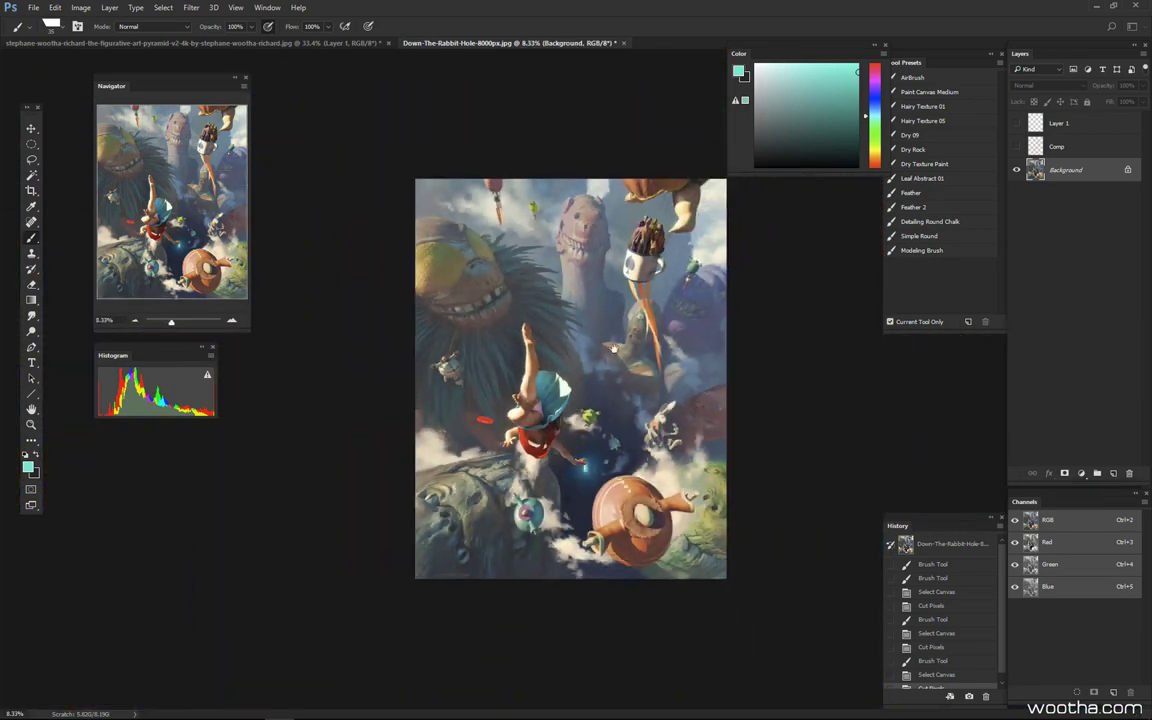
- Revisit the ZBrush scene, then switch to KeyShot and pick the Nickz_humanMaleAverage figure in sketch.bip
{"action": "mouse_move", "coordinate": [626, 716]}
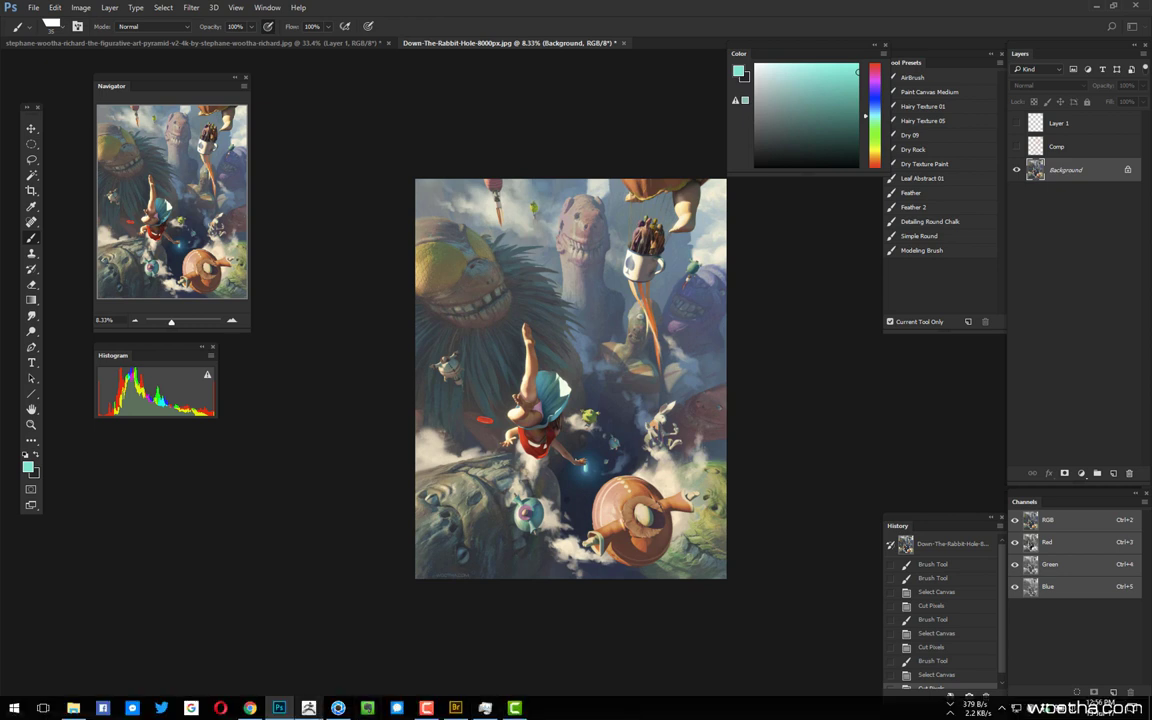
{"action": "mouse_move", "coordinate": [308, 708]}
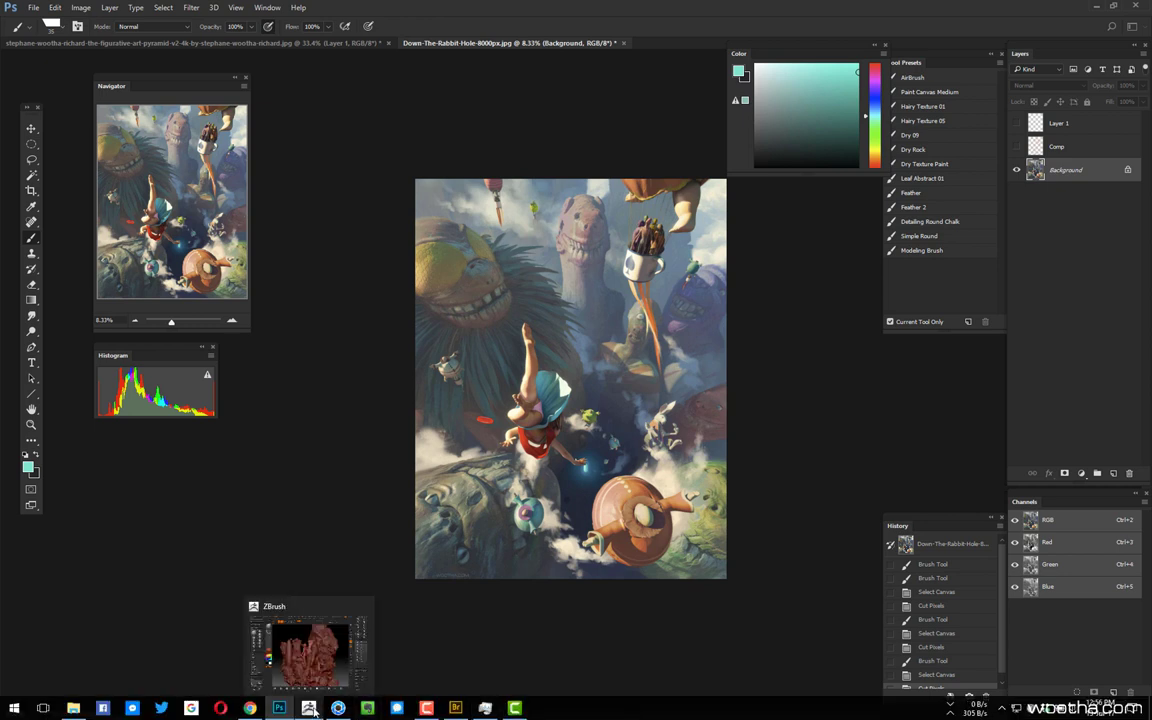
{"action": "left_click", "coordinate": [327, 648]}
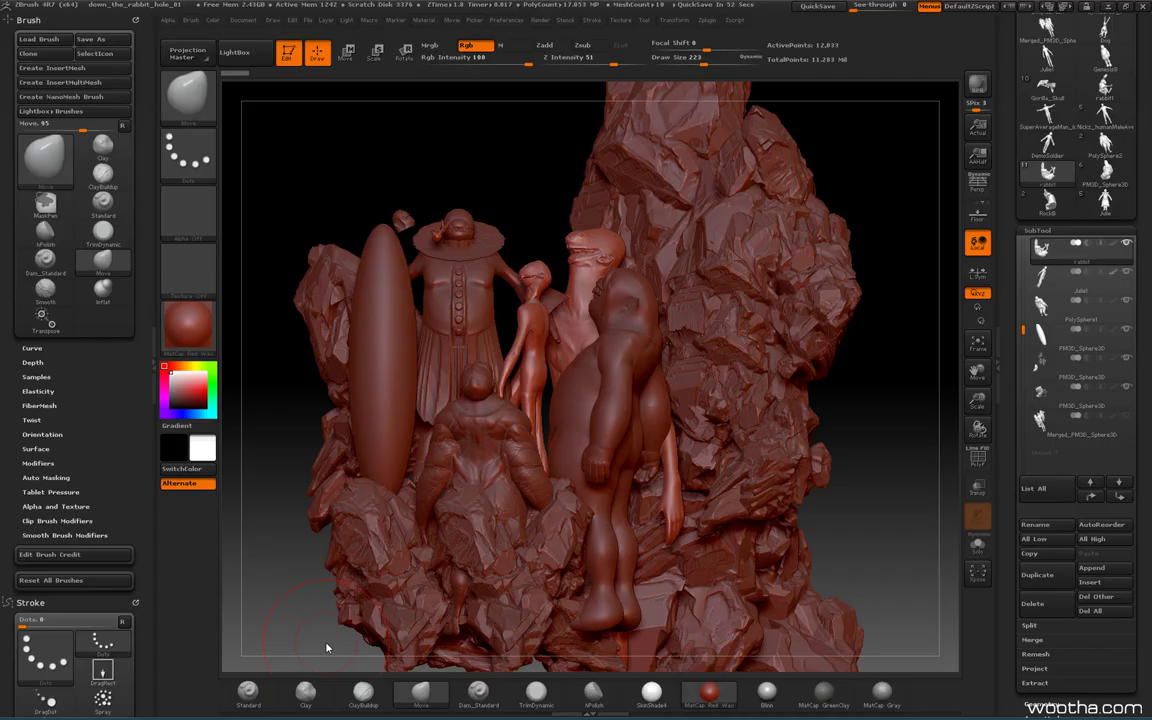
{"action": "key", "text": "super"}
{"action": "left_click", "coordinate": [339, 708]}
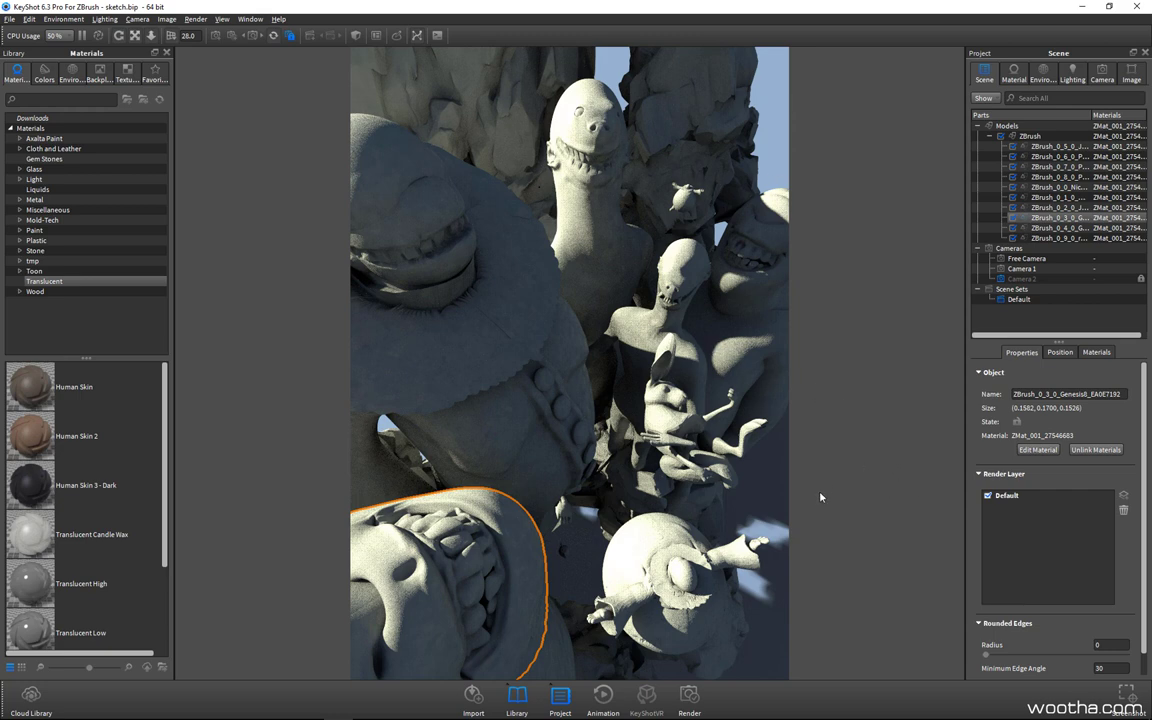
{"action": "left_click", "coordinate": [507, 425]}
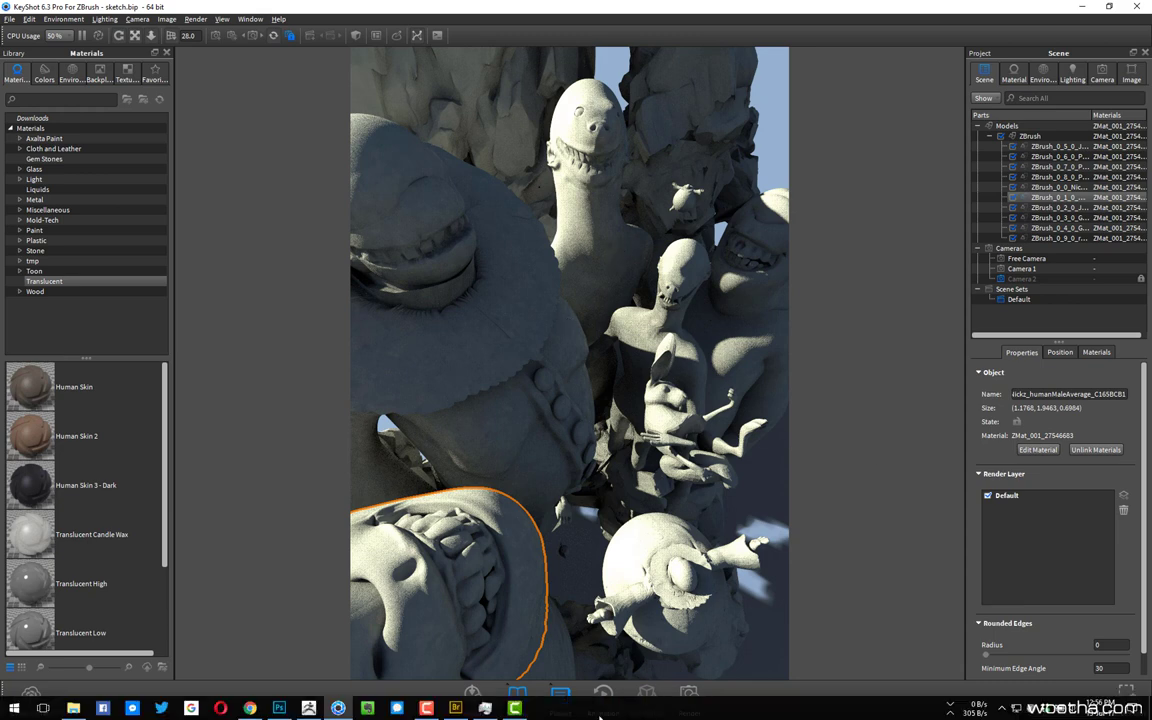
- Switch back to ZBrush and activate Transpose Move for the rabbit, with the scene turned to expose it
{"action": "mouse_move", "coordinate": [424, 708]}
{"action": "left_click", "coordinate": [310, 709]}
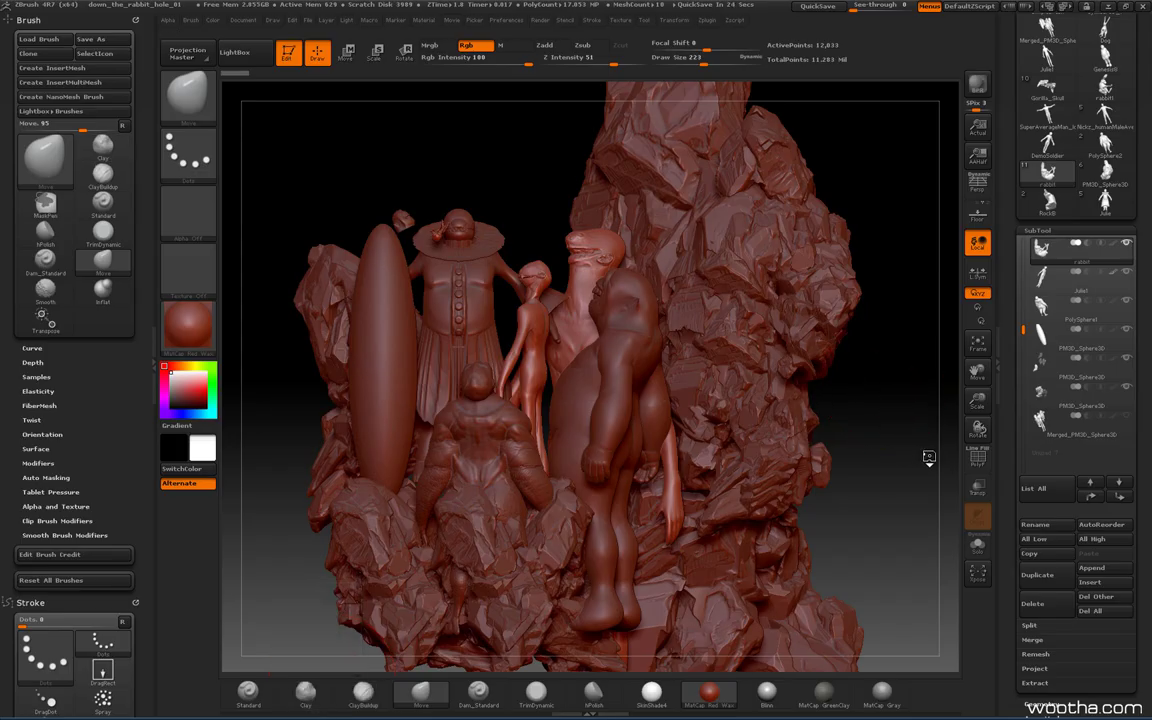
{"action": "left_click_drag", "start_coordinate": [887, 357], "coordinate": [885, 339]}
{"action": "mouse_move", "coordinate": [885, 322]}
{"action": "left_mouse_down"}
{"action": "mouse_move", "coordinate": [874, 391]}
{"action": "mouse_move", "coordinate": [746, 311]}
{"action": "mouse_move", "coordinate": [743, 396]}
{"action": "mouse_move", "coordinate": [856, 383]}
{"action": "left_mouse_up"}
{"action": "key", "text": "w"}
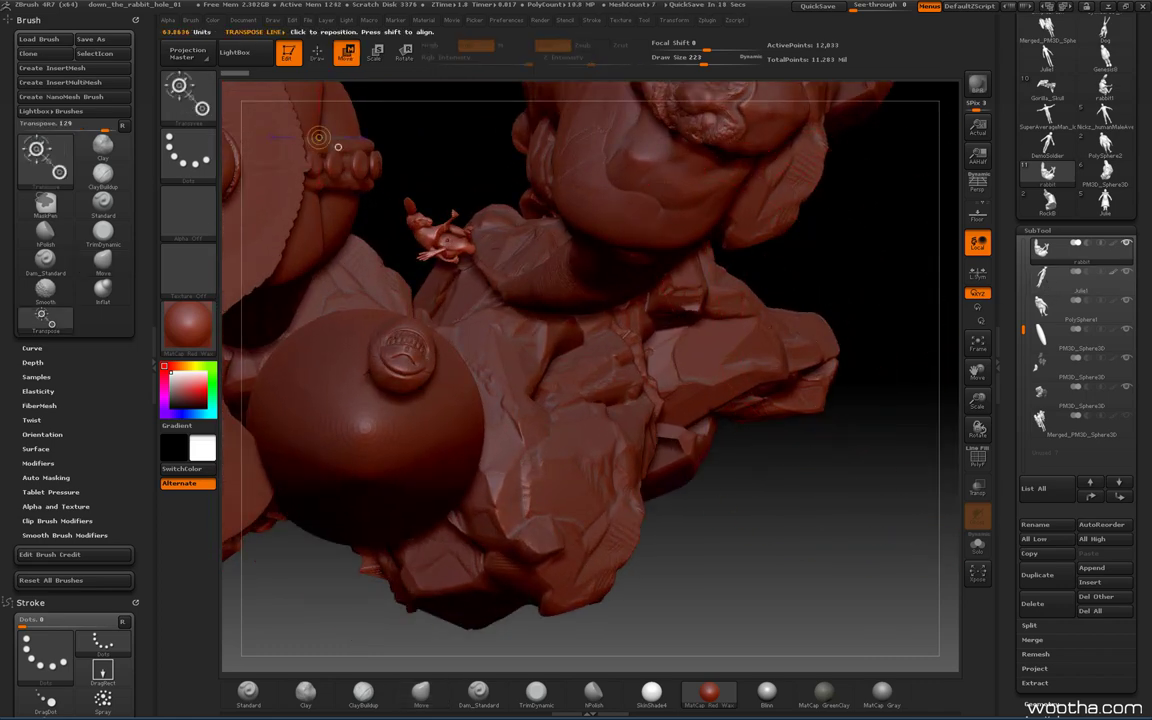
- Draw a transpose line from the rabbit and move the rabbit down in front of the robed creature's collar
{"action": "left_click_drag", "start_coordinate": [431, 232], "coordinate": [622, 154]}
{"action": "left_click_drag", "start_coordinate": [870, 252], "coordinate": [970, 370], "text": "alt"}
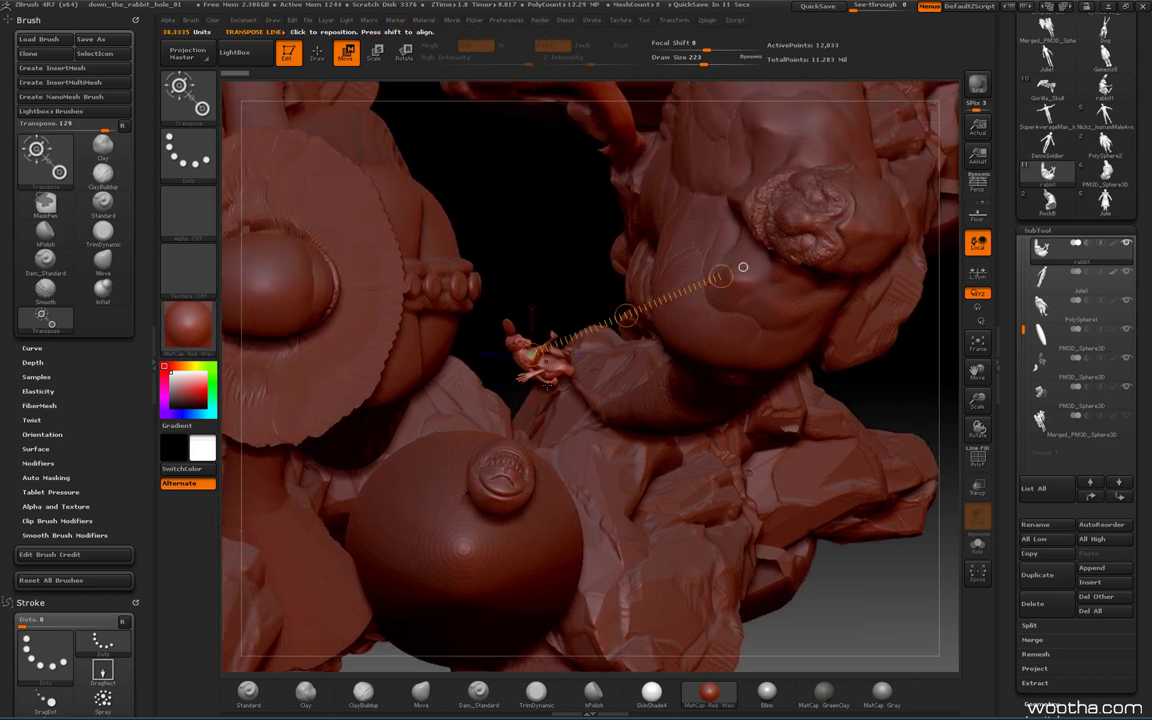
{"action": "mouse_move", "coordinate": [555, 365]}
{"action": "left_mouse_down"}
{"action": "mouse_move", "coordinate": [535, 488]}
{"action": "mouse_move", "coordinate": [555, 509]}
{"action": "mouse_move", "coordinate": [528, 500]}
{"action": "left_mouse_up"}
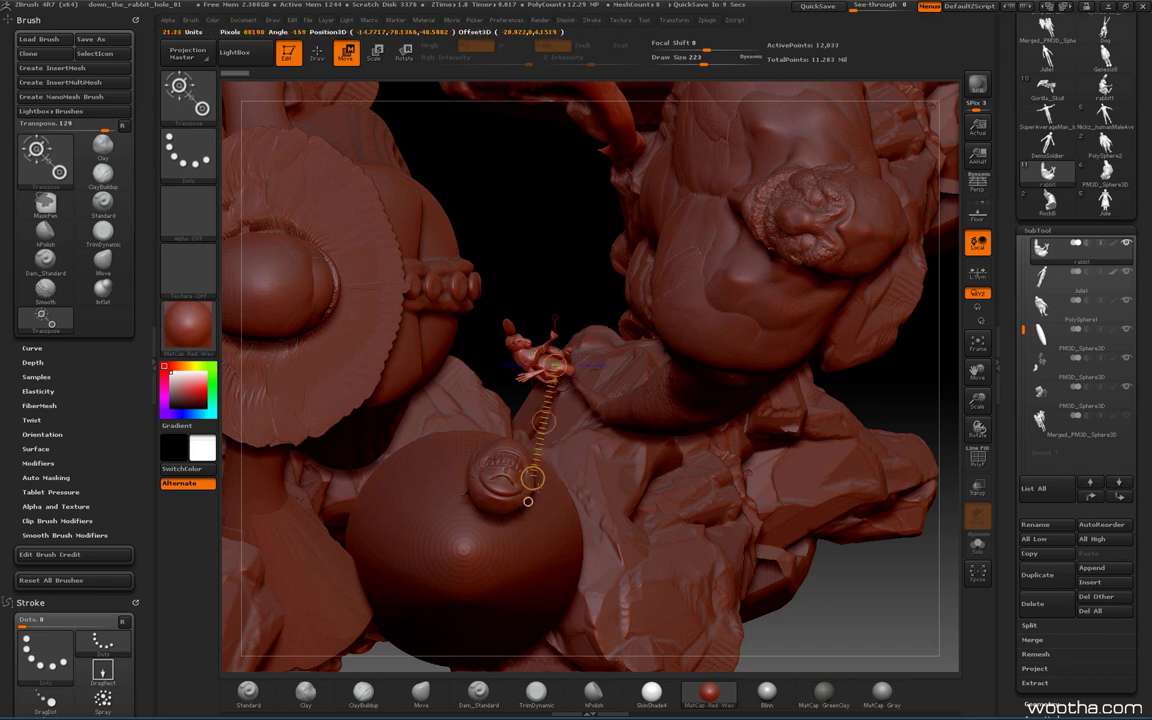
{"action": "left_click_drag", "start_coordinate": [573, 277], "coordinate": [496, 188], "text": "alt"}
{"action": "left_click_drag", "start_coordinate": [490, 371], "coordinate": [552, 148]}
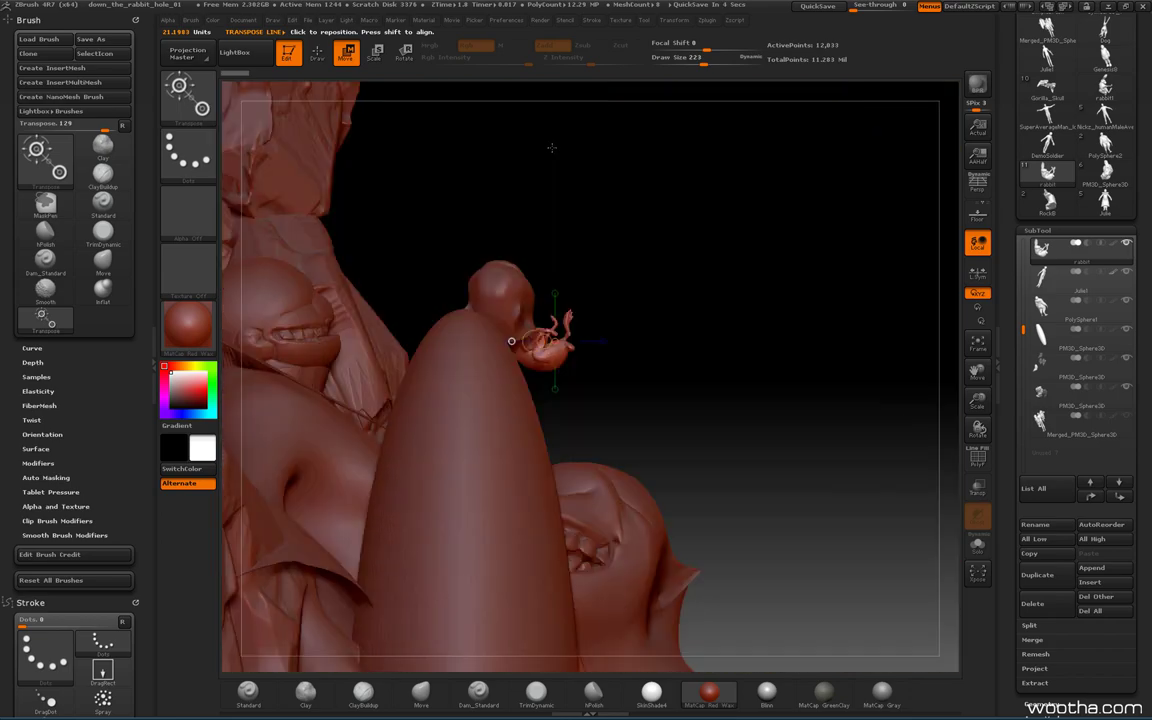
{"action": "left_click_drag", "start_coordinate": [749, 279], "coordinate": [518, 236]}
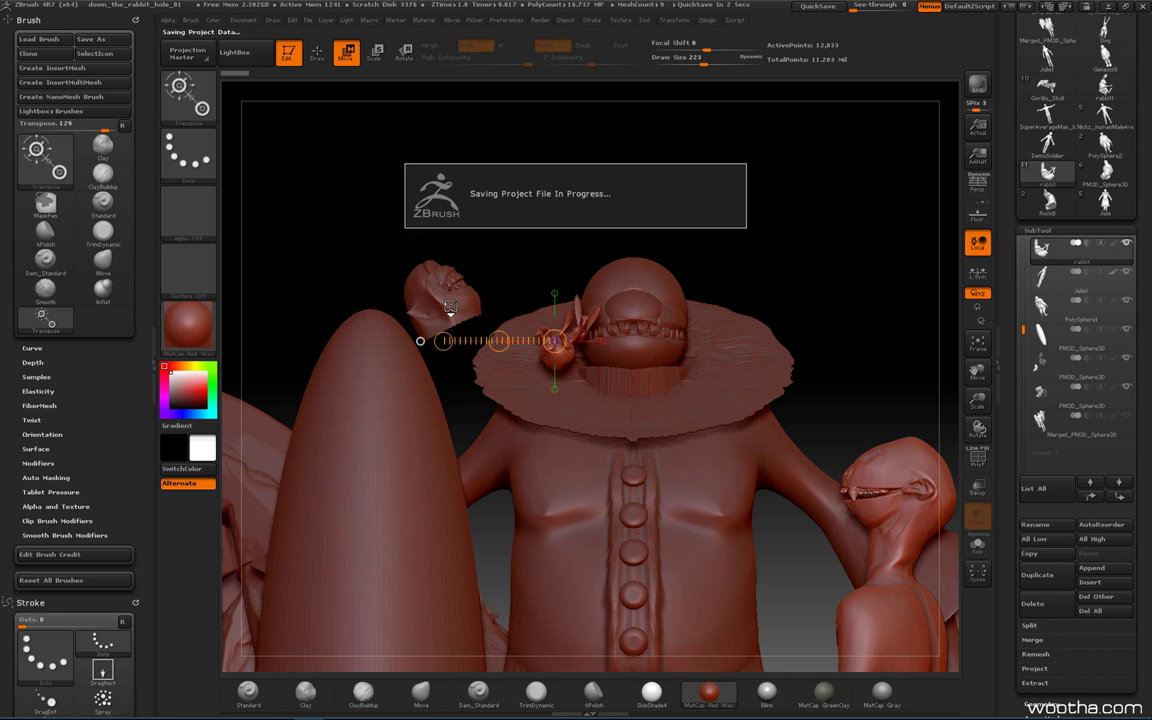
{"action": "left_click_drag", "start_coordinate": [420, 341], "coordinate": [431, 211]}
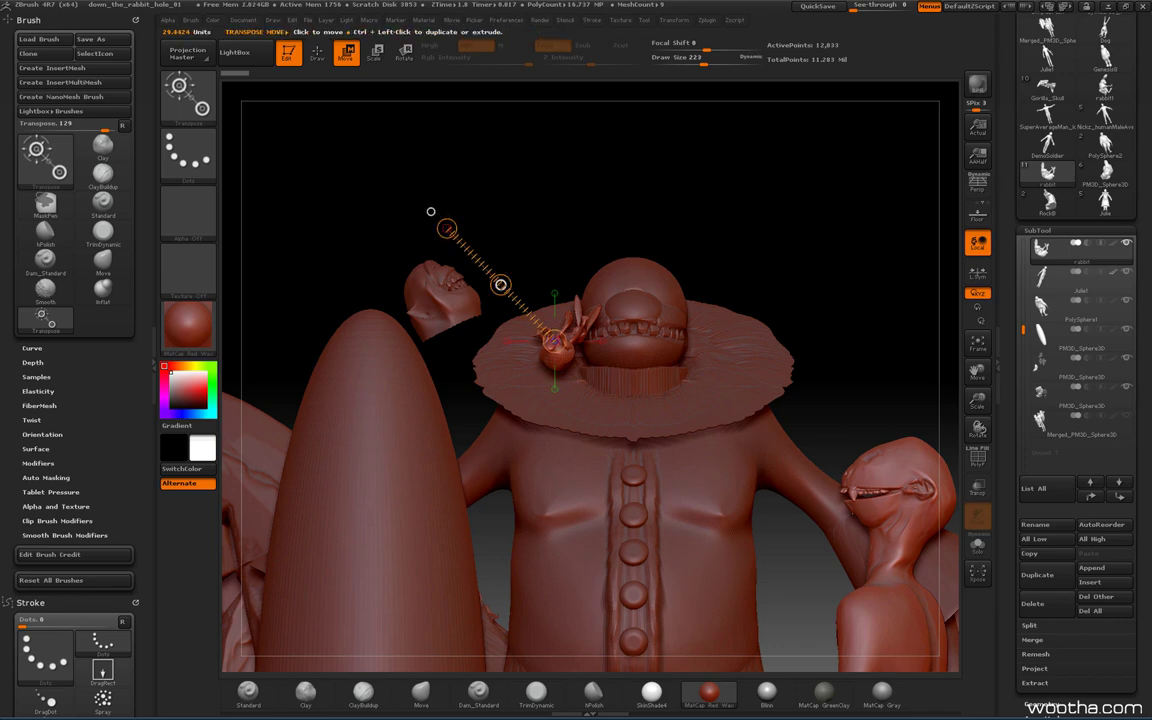
{"action": "left_click_drag", "start_coordinate": [500, 284], "coordinate": [541, 371]}
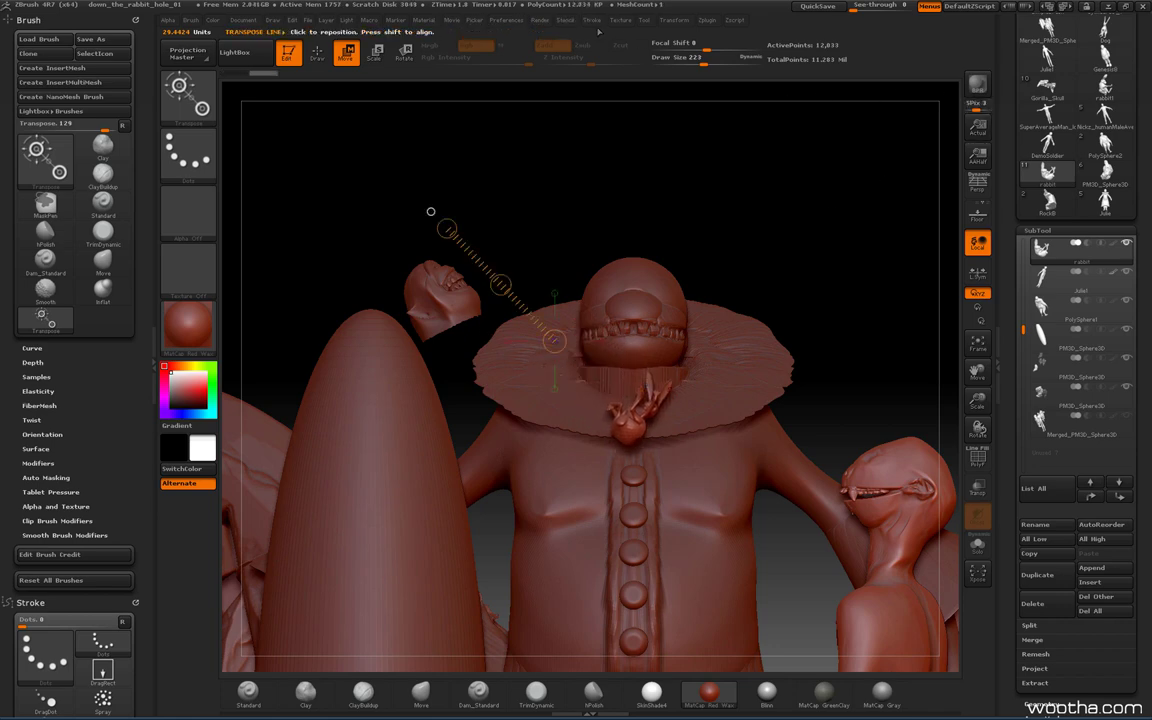
- Send the scene with the repositioned rabbit to KeyShot through a BPR render
{"action": "left_click", "coordinate": [539, 20]}
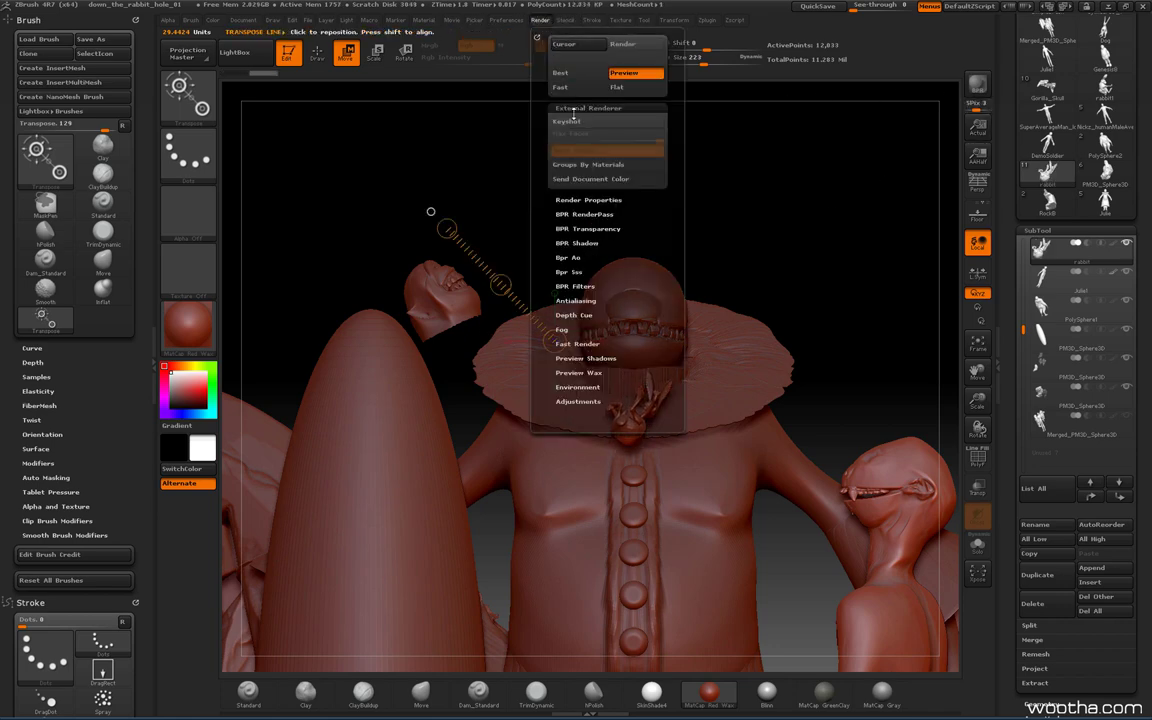
{"action": "left_click", "coordinate": [975, 86]}
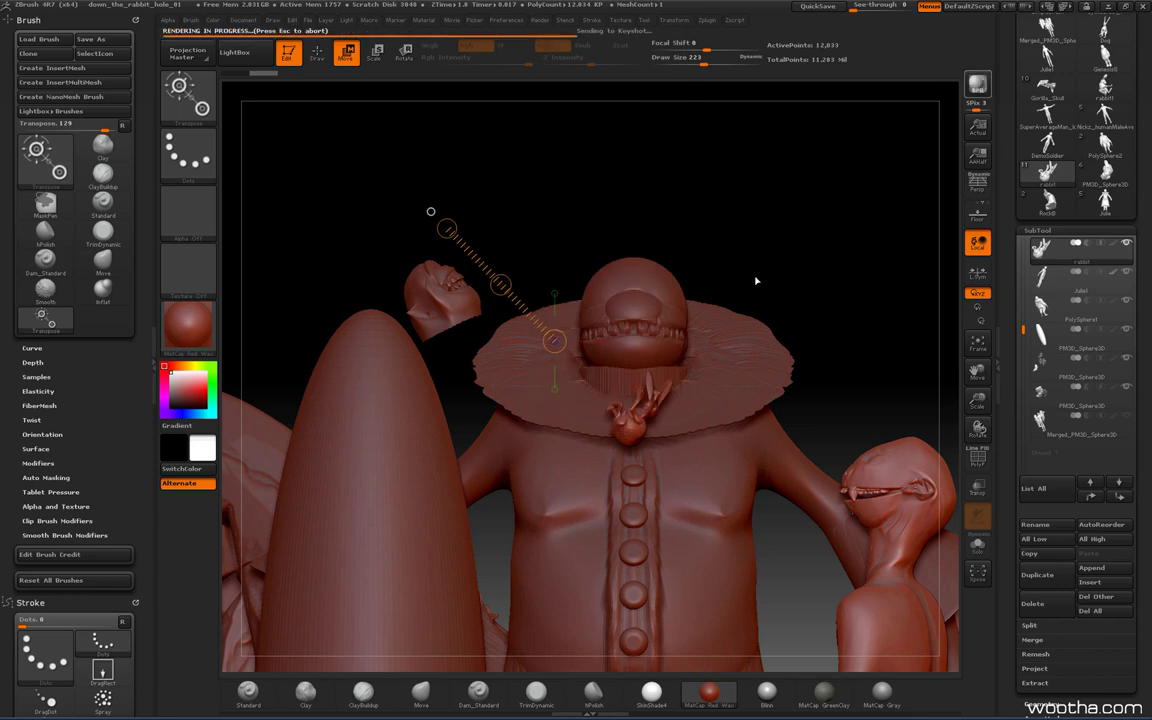
{"action": "key", "text": "super"}
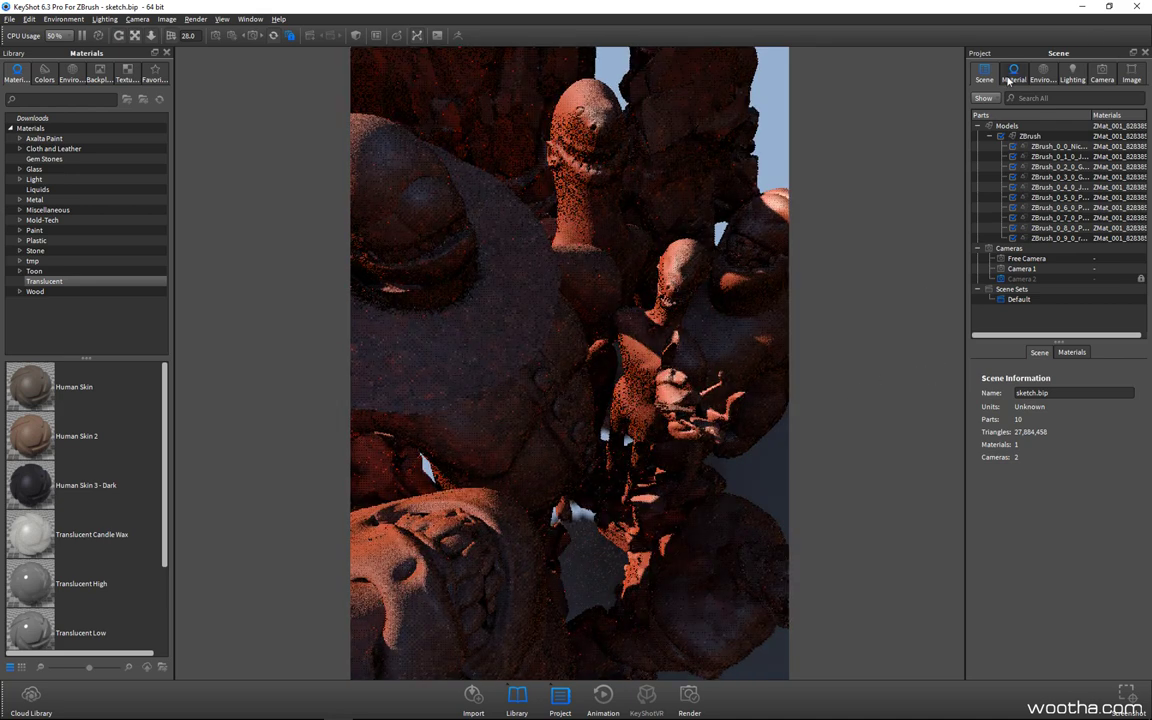
- Turn off the diffuse texture of the scene's Advanced material in KeyShot
{"action": "left_click", "coordinate": [1013, 73]}
{"action": "left_click", "coordinate": [998, 466]}
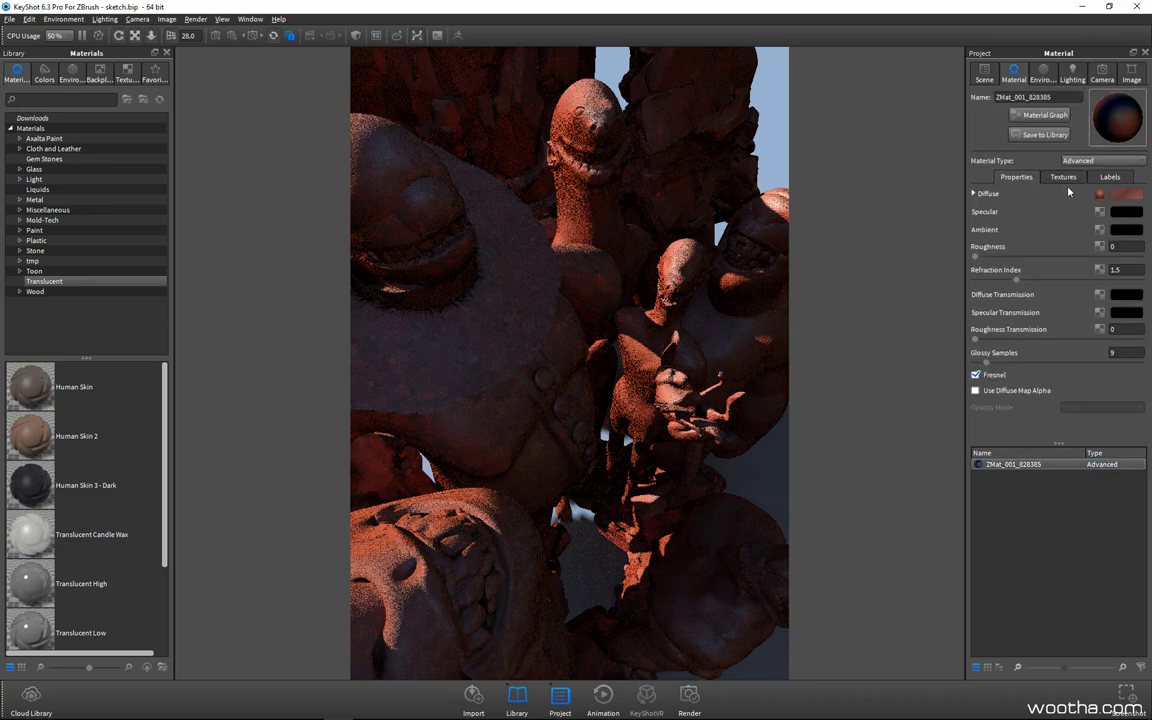
{"action": "left_click", "coordinate": [1056, 180]}
{"action": "left_click", "coordinate": [979, 192]}
{"action": "left_click", "coordinate": [1018, 177]}
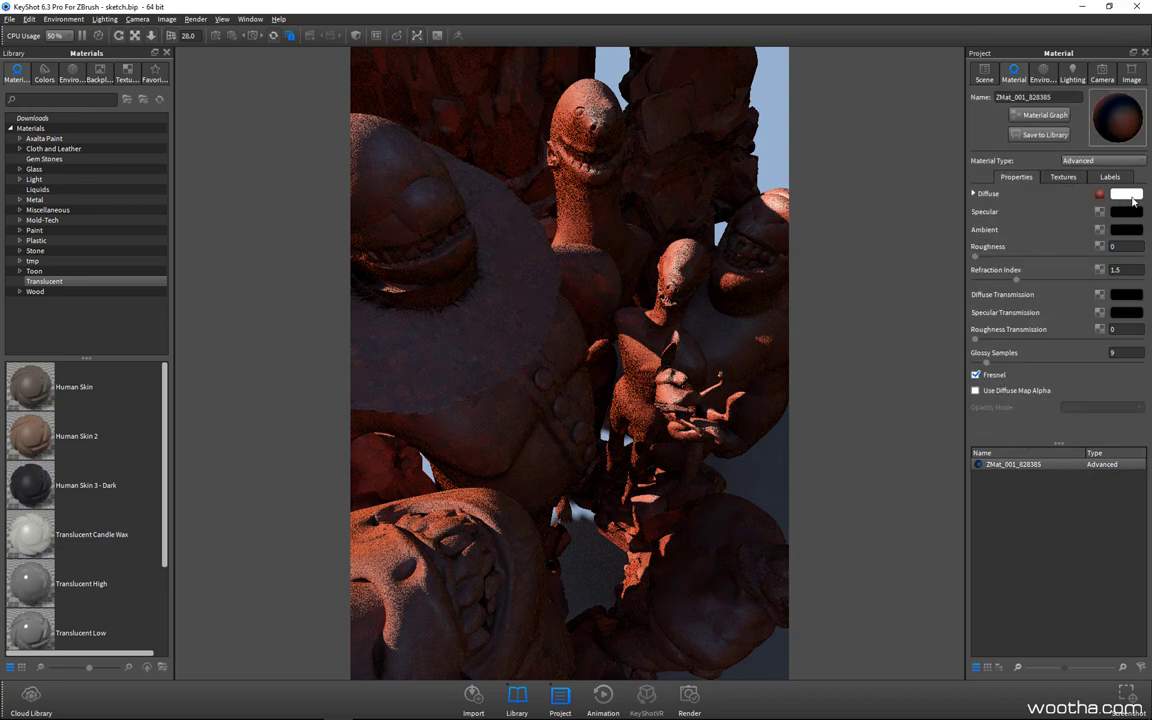
- Set the material's diffuse colour to a neutral grey with a value of 50%
{"action": "left_click", "coordinate": [1134, 195]}
{"action": "left_click_drag", "start_coordinate": [1119, 229], "coordinate": [1071, 205]}
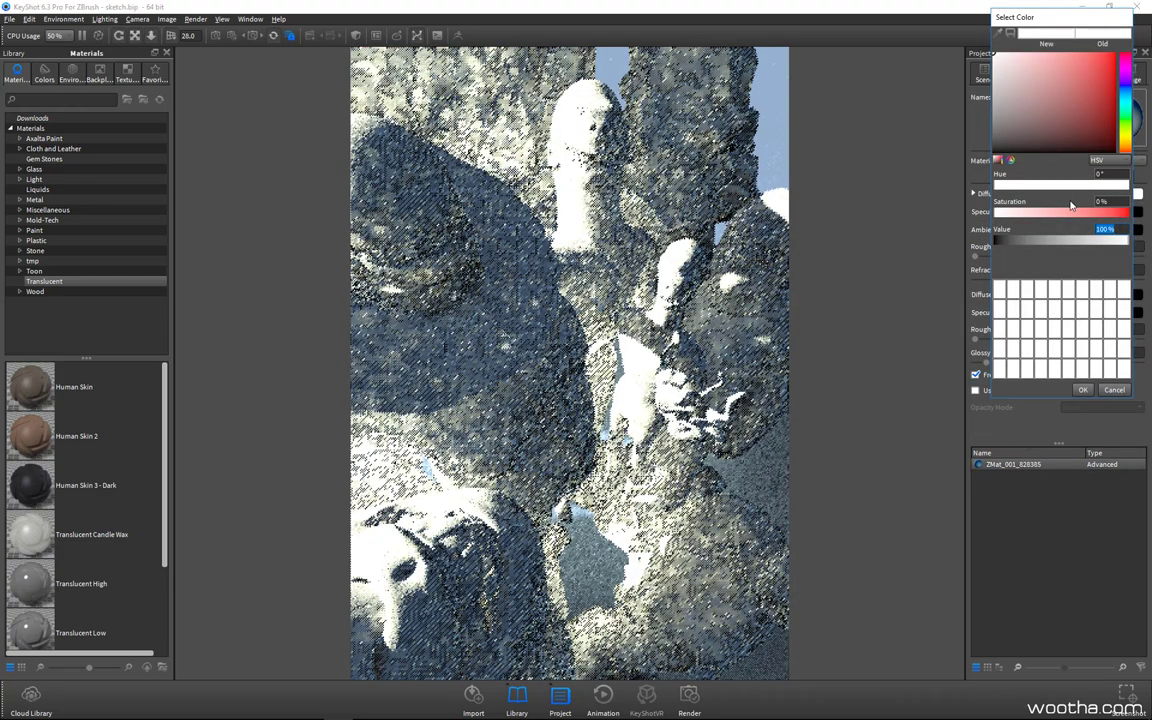
{"action": "type", "text": "50"}
{"action": "key", "text": "Return"}
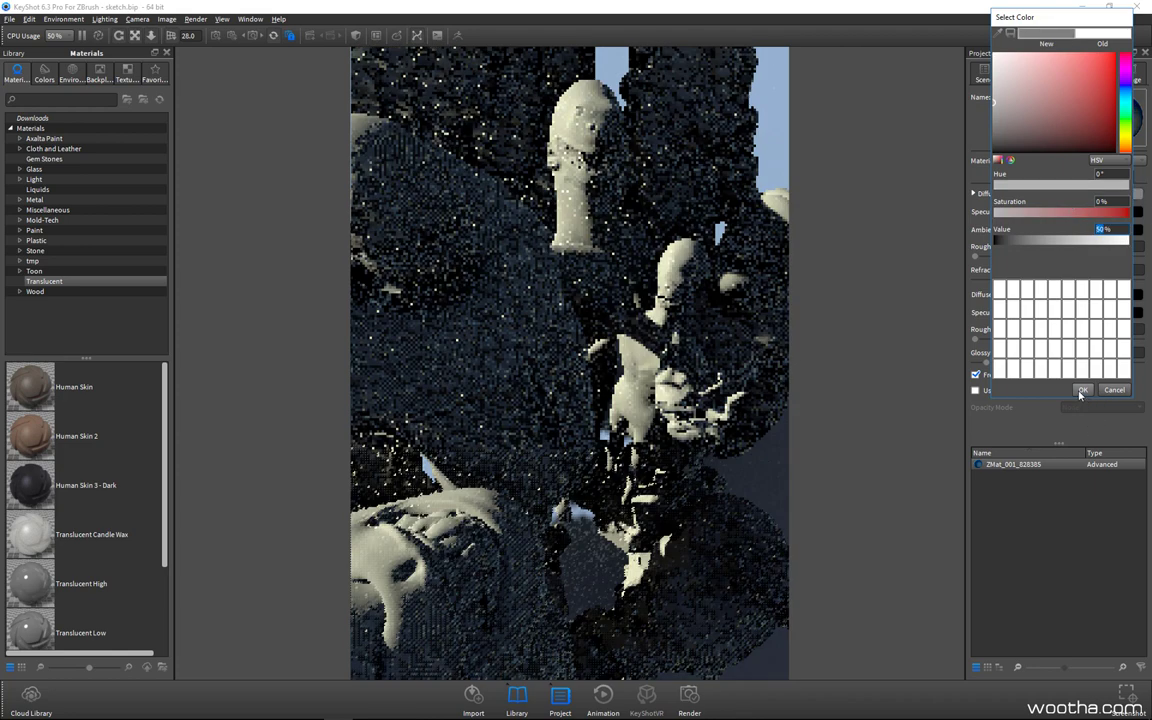
{"action": "left_click", "coordinate": [1081, 391]}
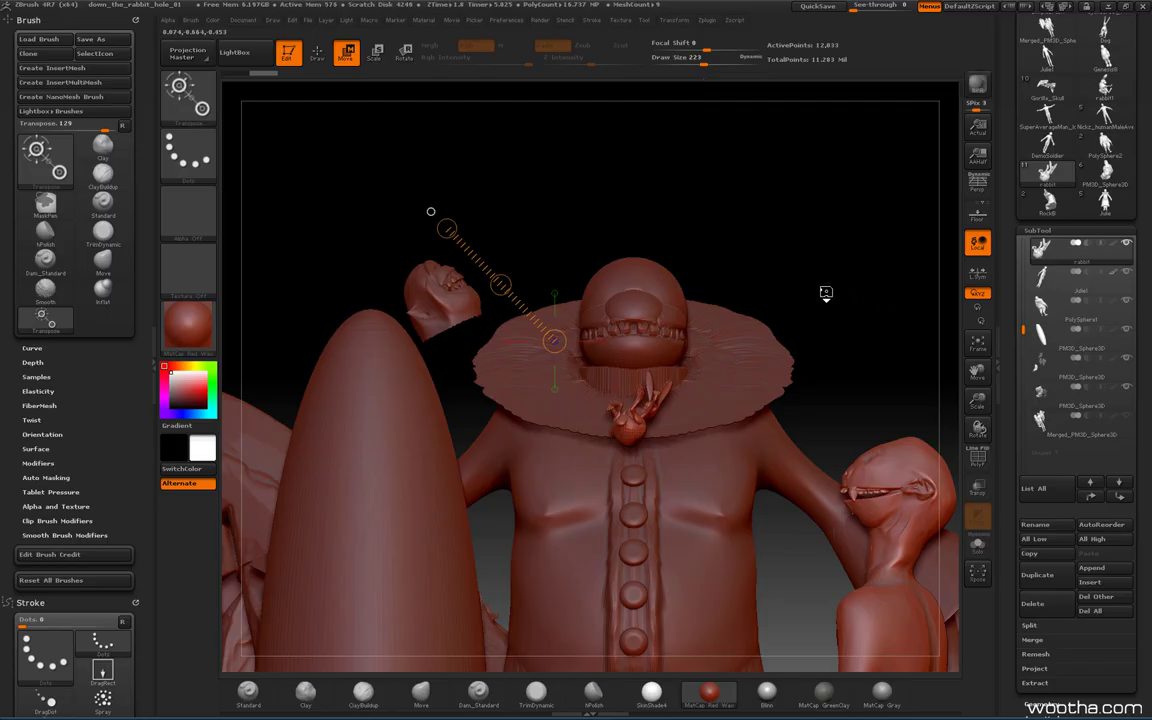
- Return to ZBrush, show the moved rabbit from the side, and switch from Transpose Move to Draw mode
{"action": "left_click_drag", "start_coordinate": [823, 291], "coordinate": [832, 350]}
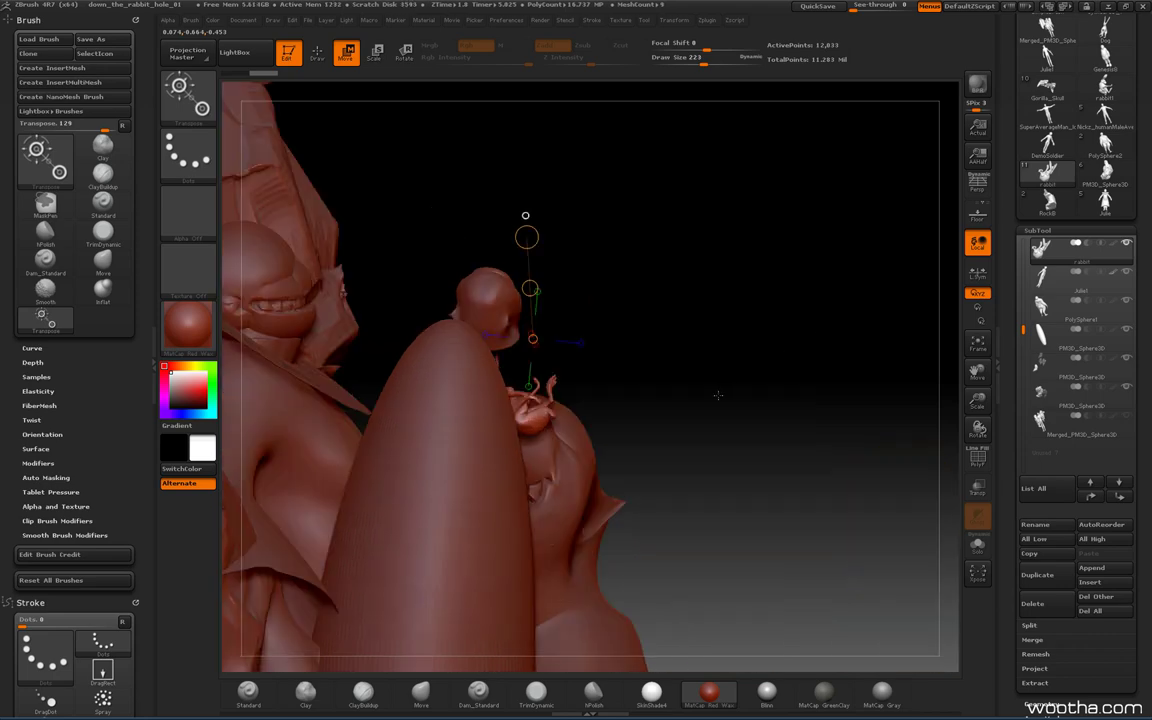
{"action": "key", "text": "q"}
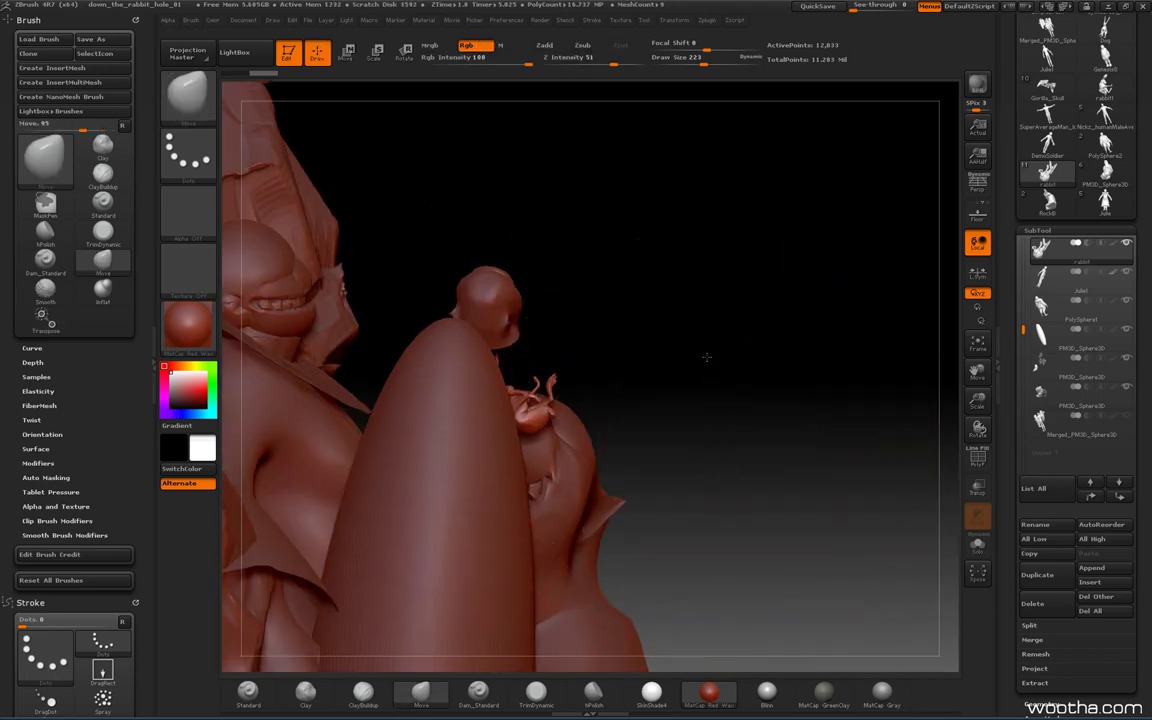
- Select the hatted human male figure beside the egg-shaped body, isolate it in Solo mode and show it from the front
{"action": "left_click_drag", "start_coordinate": [706, 357], "coordinate": [572, 405], "text": "alt"}
{"action": "left_click", "coordinate": [469, 383], "text": "alt"}
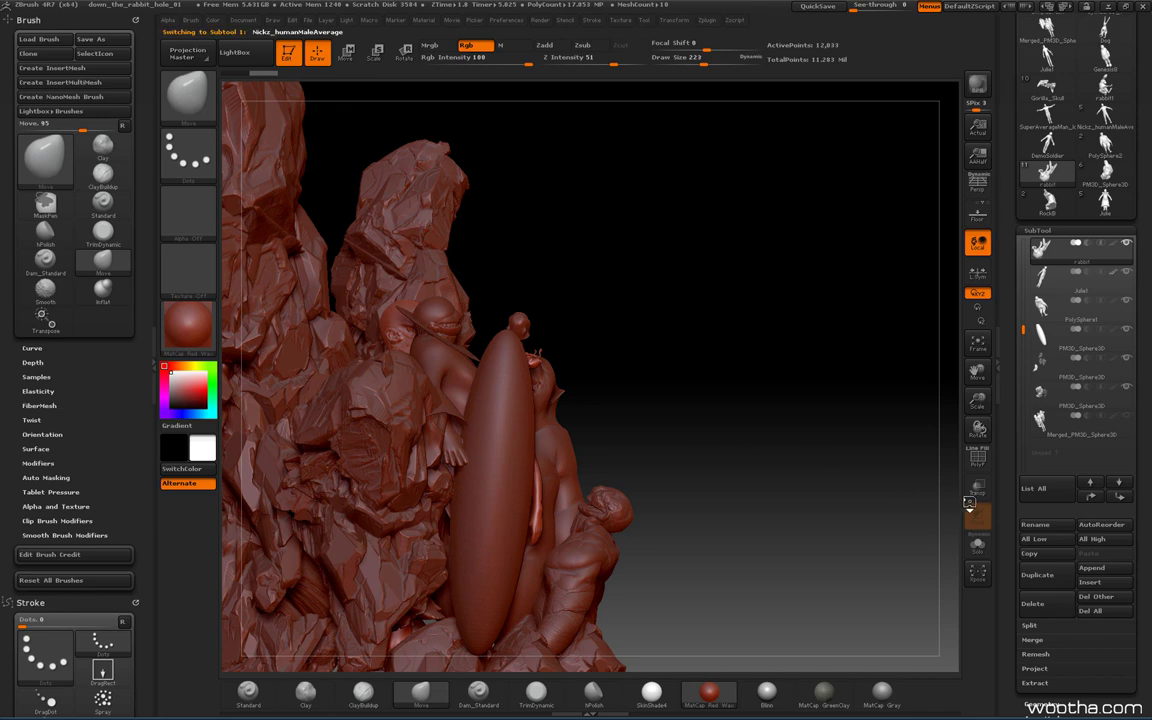
{"action": "left_click", "coordinate": [978, 547]}
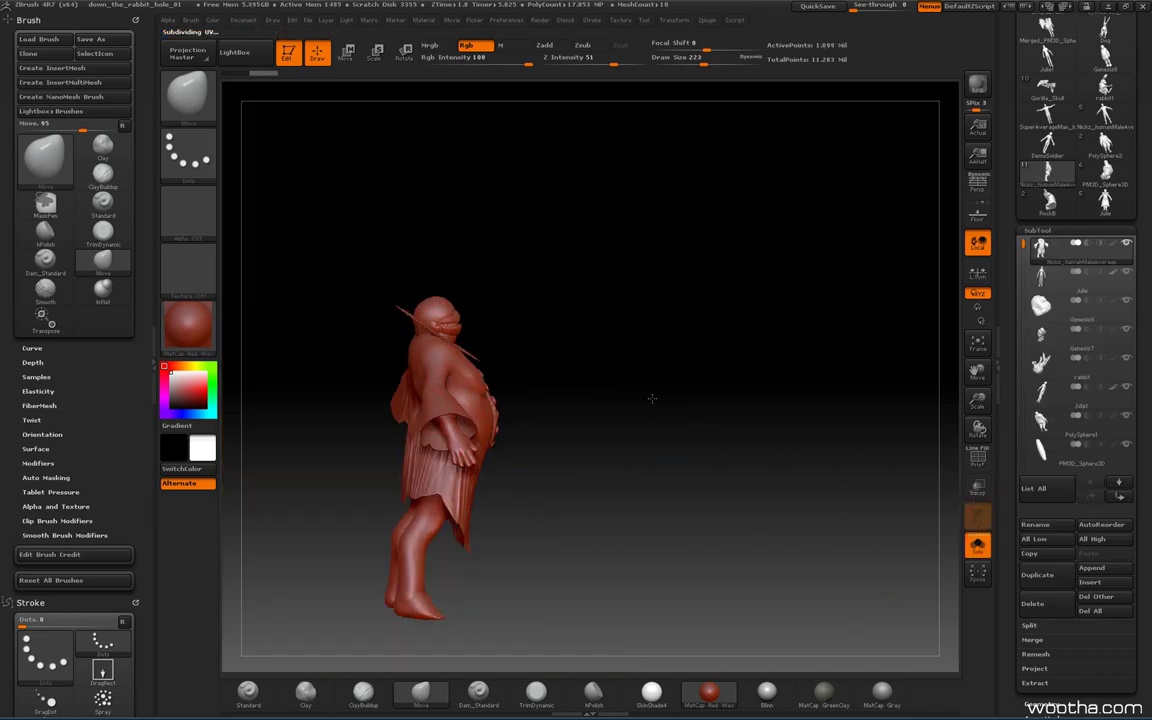
{"action": "mouse_move", "coordinate": [652, 398]}
{"action": "left_mouse_down"}
{"action": "mouse_move", "coordinate": [689, 396]}
{"action": "mouse_move", "coordinate": [644, 398]}
{"action": "mouse_move", "coordinate": [579, 370]}
{"action": "mouse_move", "coordinate": [573, 381]}
{"action": "mouse_move", "coordinate": [460, 370]}
{"action": "left_mouse_up"}
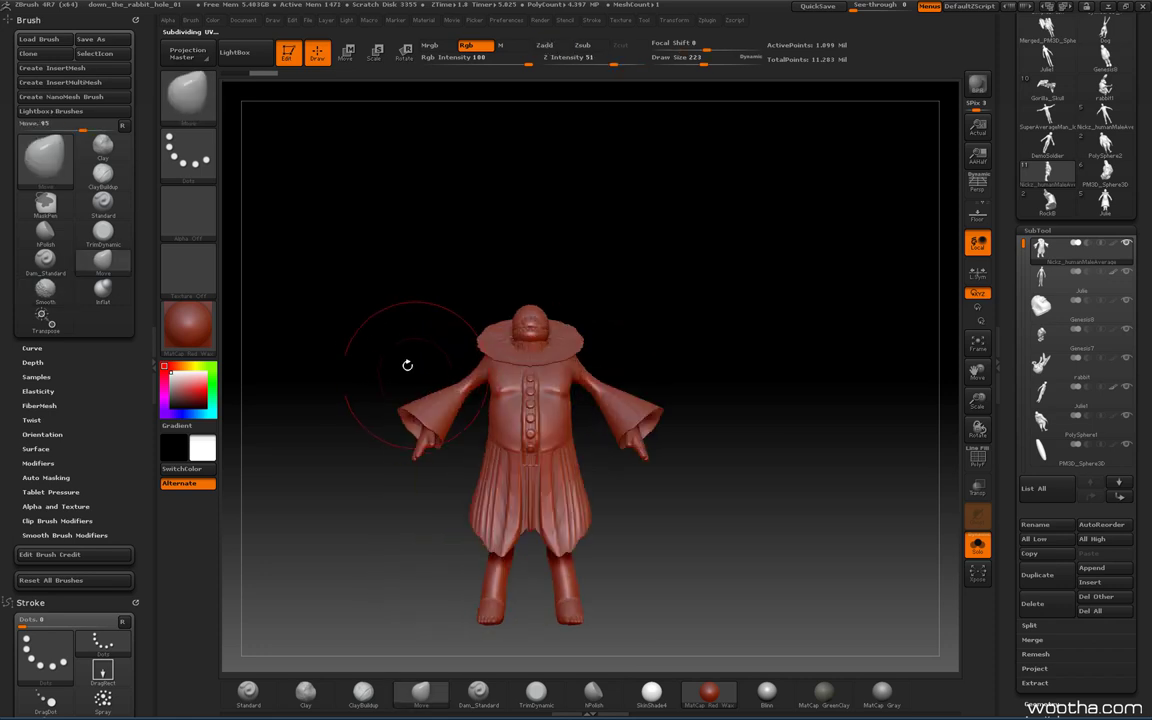
- Mask both arms and sleeves of the isolated figure, leaving the head, body and legs unmasked
{"action": "left_click_drag", "start_coordinate": [362, 355], "coordinate": [468, 463], "text": "ctrl"}
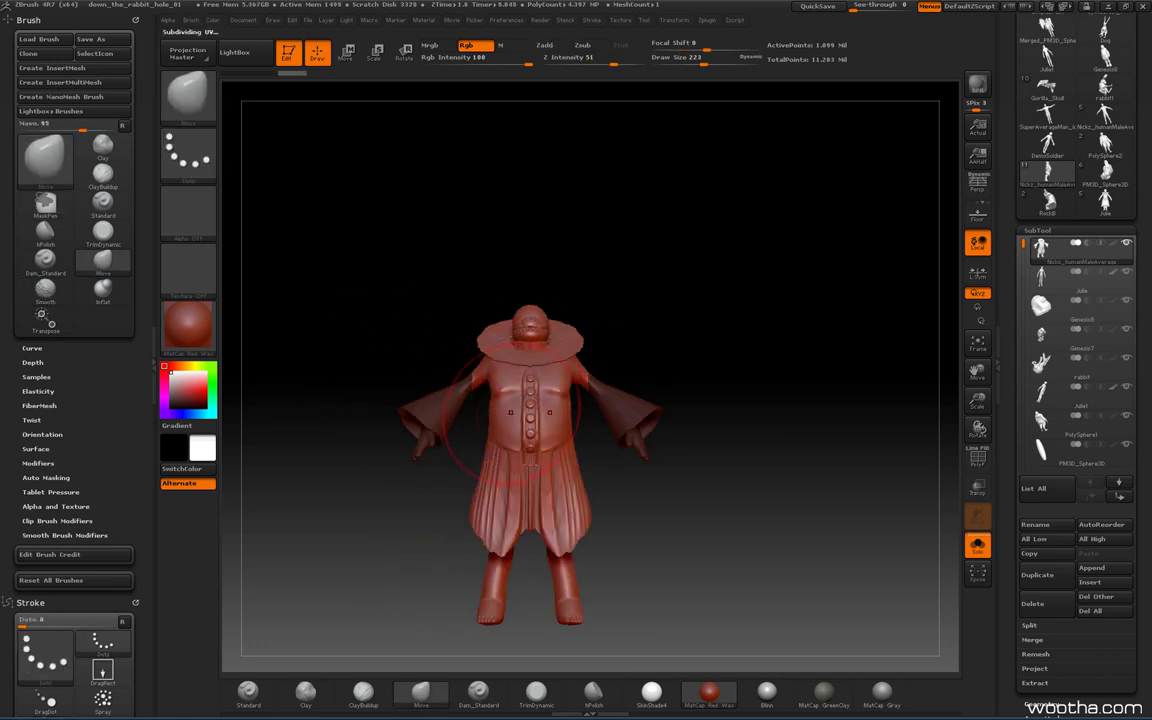
{"action": "key", "text": "shift"}
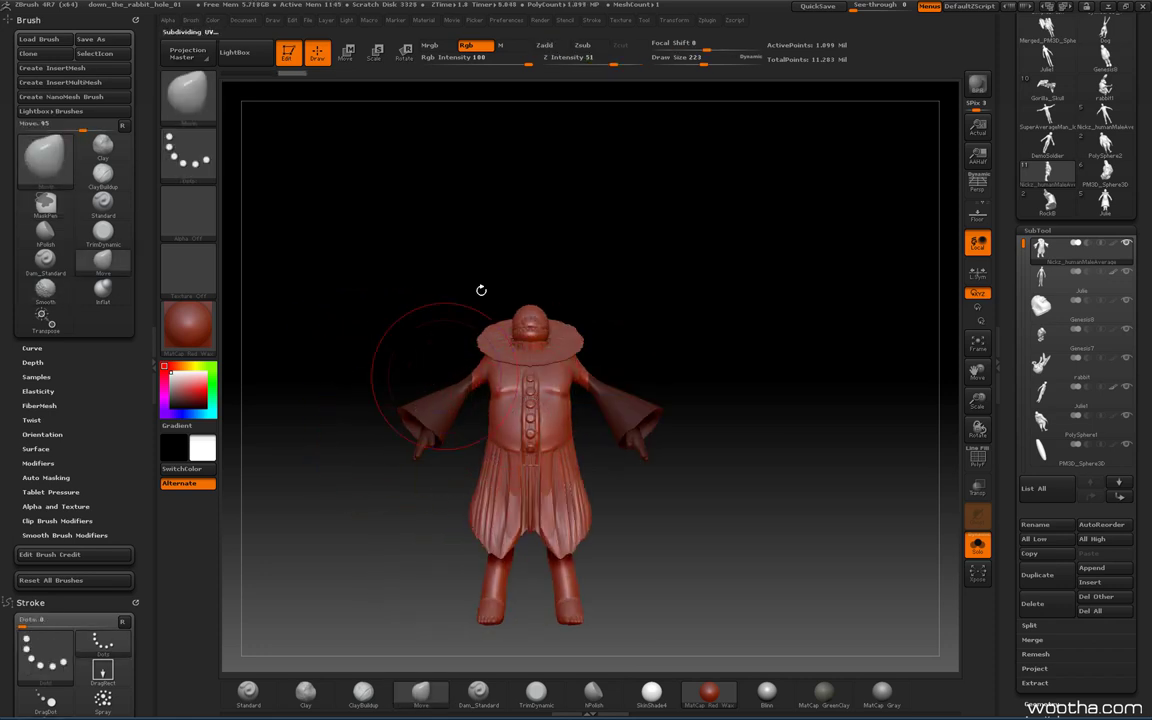
{"action": "left_click", "coordinate": [449, 359], "text": "ctrl"}
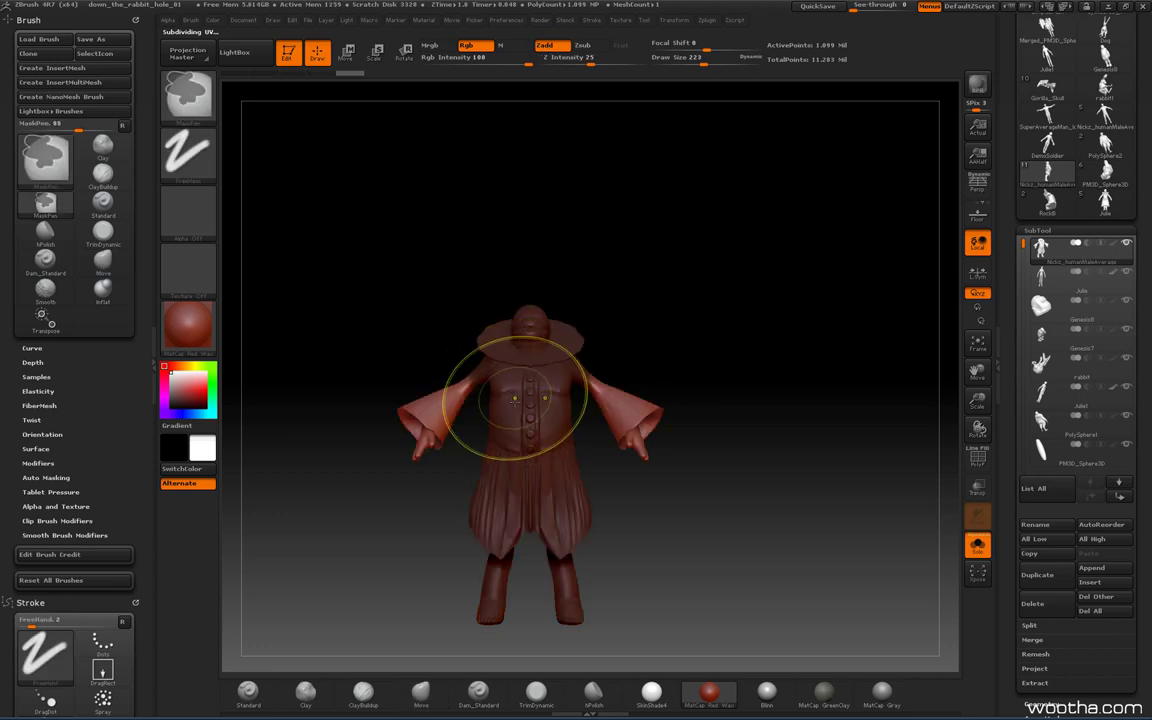
{"action": "left_click", "coordinate": [672, 360], "text": "ctrl"}
{"action": "left_click_drag", "start_coordinate": [680, 367], "coordinate": [780, 367], "text": "shift"}
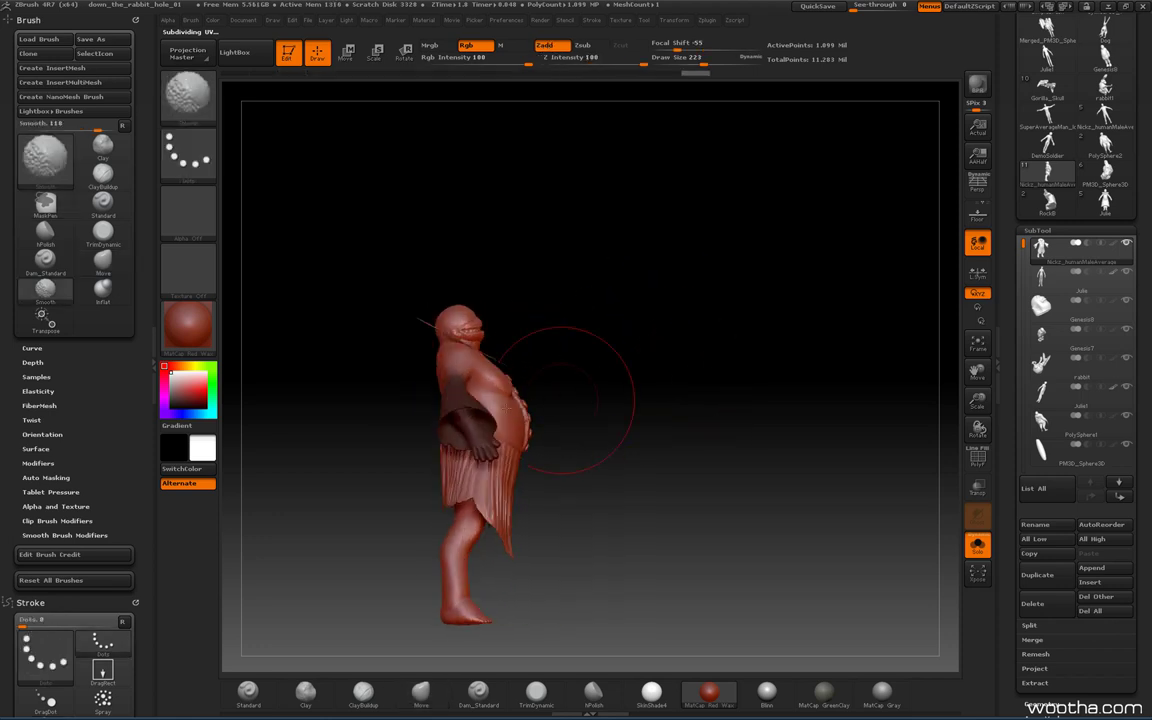
- Reshape the figure's unmasked torso and back from several angles using the Move brush at draw size 365
{"action": "key", "text": "space"}
{"action": "left_click_drag", "start_coordinate": [470, 408], "coordinate": [491, 408]}
{"action": "mouse_move", "coordinate": [633, 355]}
{"action": "left_mouse_down"}
{"action": "mouse_move", "coordinate": [656, 352]}
{"action": "mouse_move", "coordinate": [612, 347]}
{"action": "mouse_move", "coordinate": [455, 432]}
{"action": "left_mouse_up"}
{"action": "left_click_drag", "start_coordinate": [388, 452], "coordinate": [455, 390]}
{"action": "key", "text": "shift+f"}
{"action": "key", "text": "shift+f"}
{"action": "left_click_drag", "start_coordinate": [680, 398], "coordinate": [590, 395]}
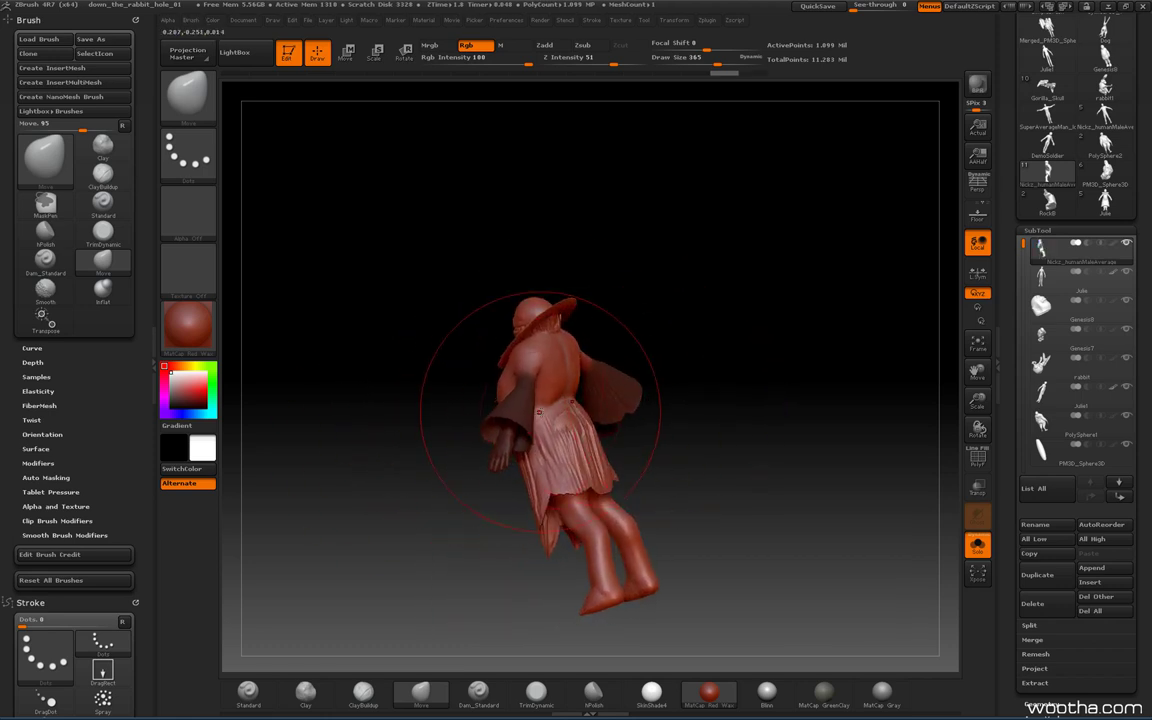
{"action": "left_click_drag", "start_coordinate": [500, 376], "coordinate": [518, 369]}
{"action": "mouse_move", "coordinate": [640, 405]}
{"action": "left_mouse_down"}
{"action": "mouse_move", "coordinate": [704, 410]}
{"action": "mouse_move", "coordinate": [650, 400]}
{"action": "left_mouse_up"}
- Refine the figure from the front with a draw size of 202 and smooth the area where the arm joins the shoulder
{"action": "key", "text": "space"}
{"action": "left_click_drag", "start_coordinate": [574, 408], "coordinate": [555, 408]}
{"action": "mouse_move", "coordinate": [563, 428]}
{"action": "left_mouse_down"}
{"action": "mouse_move", "coordinate": [570, 410]}
{"action": "mouse_move", "coordinate": [753, 417]}
{"action": "mouse_move", "coordinate": [818, 391]}
{"action": "left_mouse_up"}
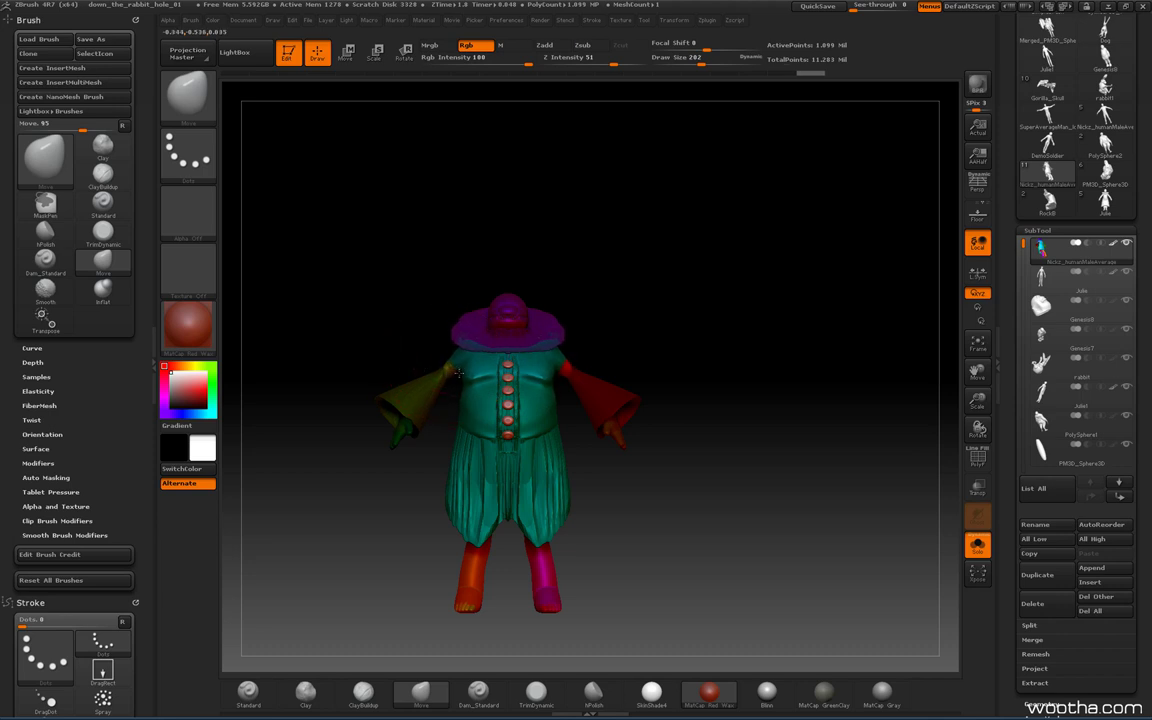
{"action": "left_click_drag", "start_coordinate": [452, 364], "coordinate": [446, 370], "text": "shift"}
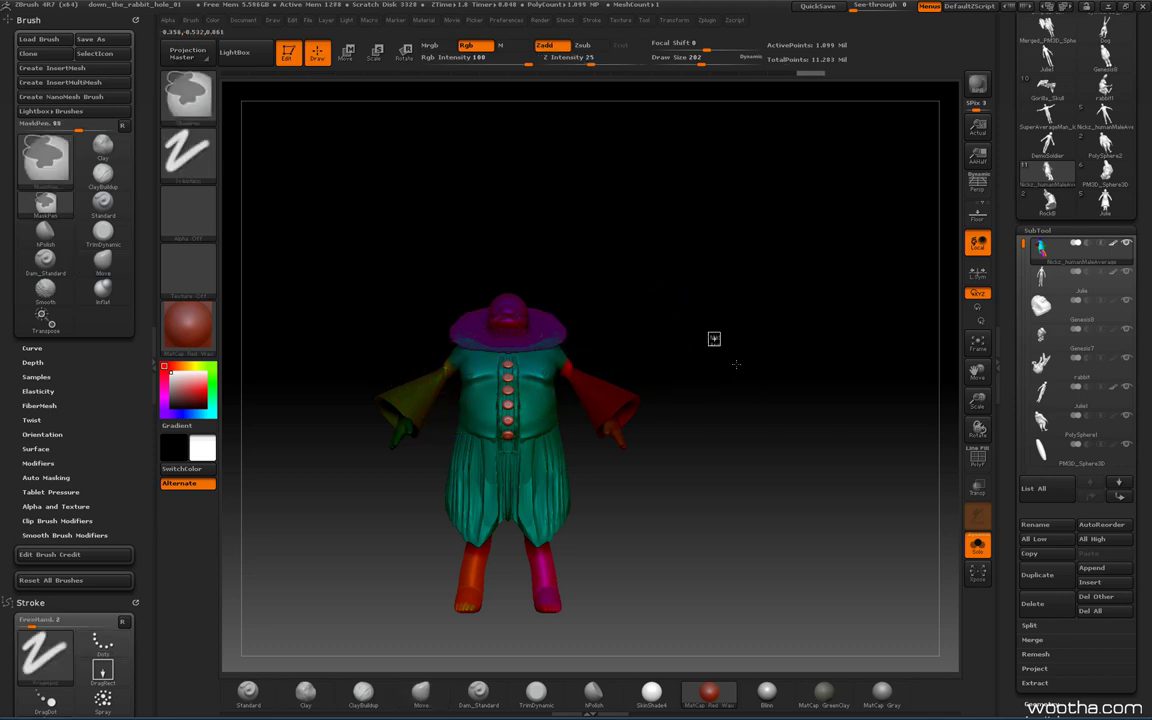
- Clear the figure's mask and show the whole scene again with the figure's polypaint colours turned off
{"action": "left_click_drag", "start_coordinate": [715, 340], "coordinate": [735, 362], "text": "ctrl"}
{"action": "left_click", "coordinate": [977, 546]}
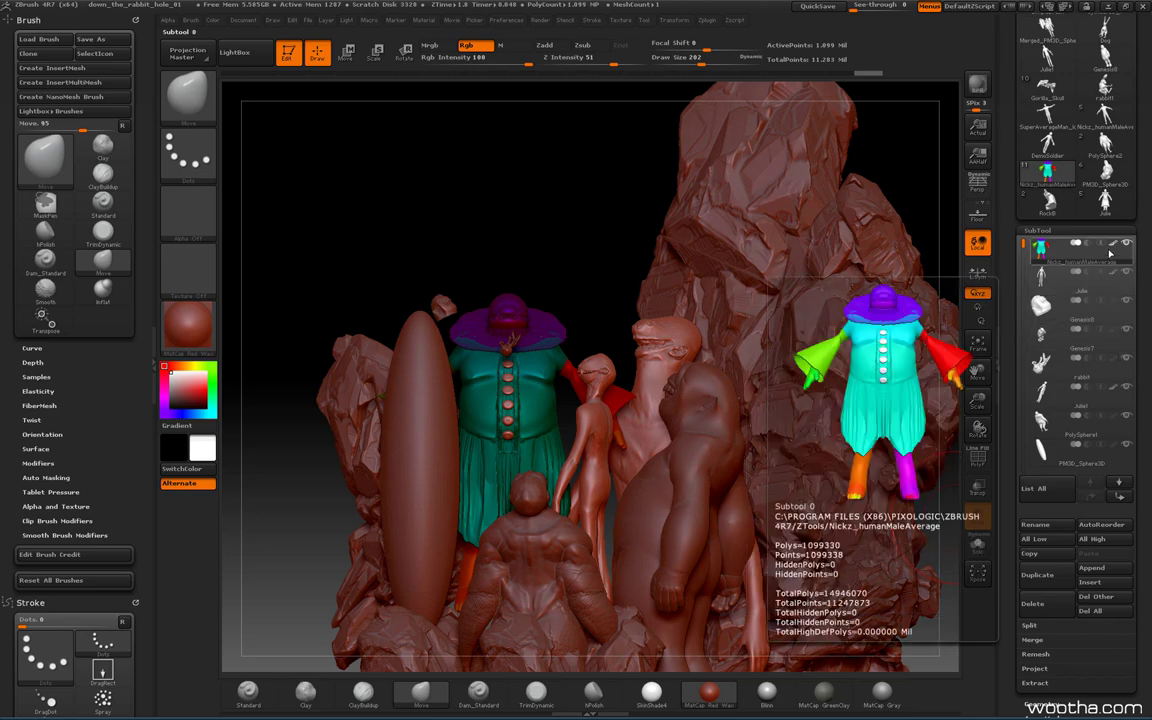
{"action": "left_click", "coordinate": [1050, 200]}
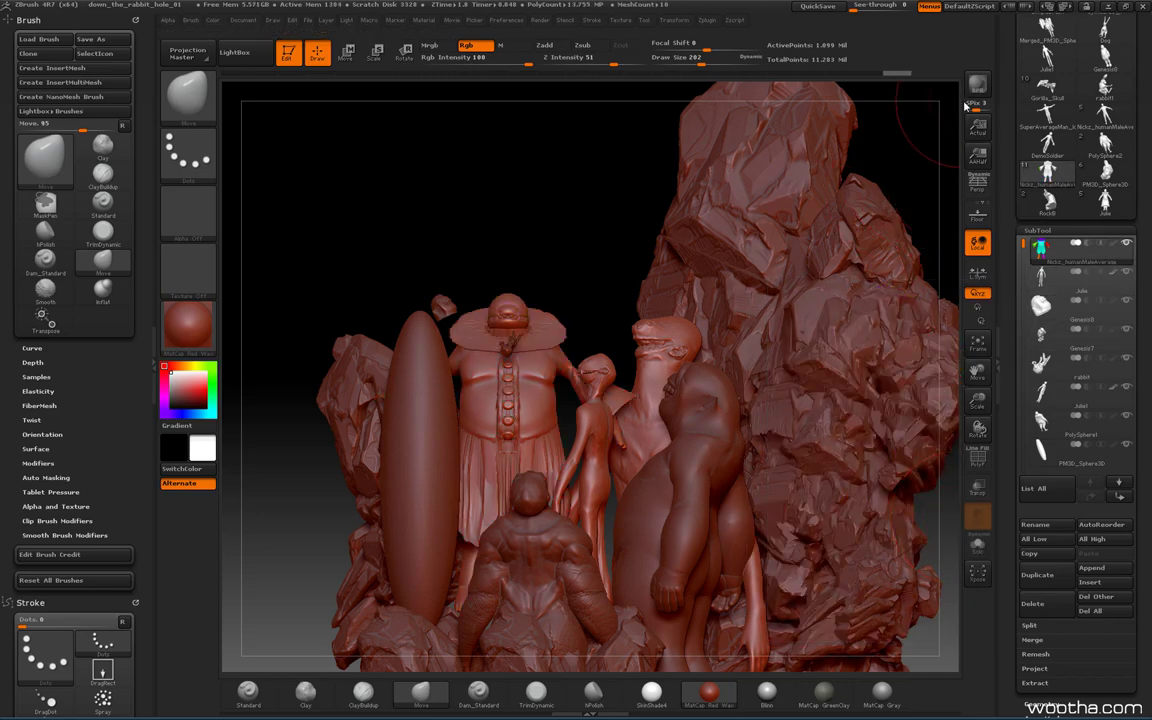
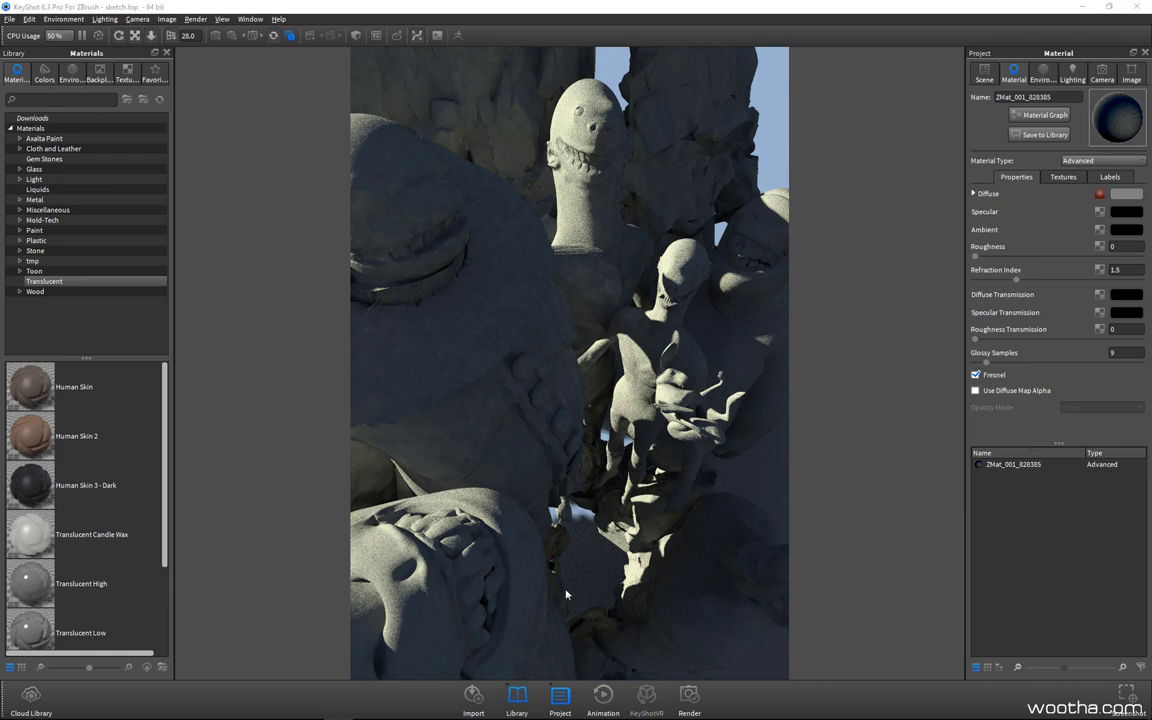
- Return from KeyShot to ZBrush and examine how the figures surround the central hole, from the front and from above
{"action": "key", "text": "super"}
{"action": "left_click", "coordinate": [309, 708]}
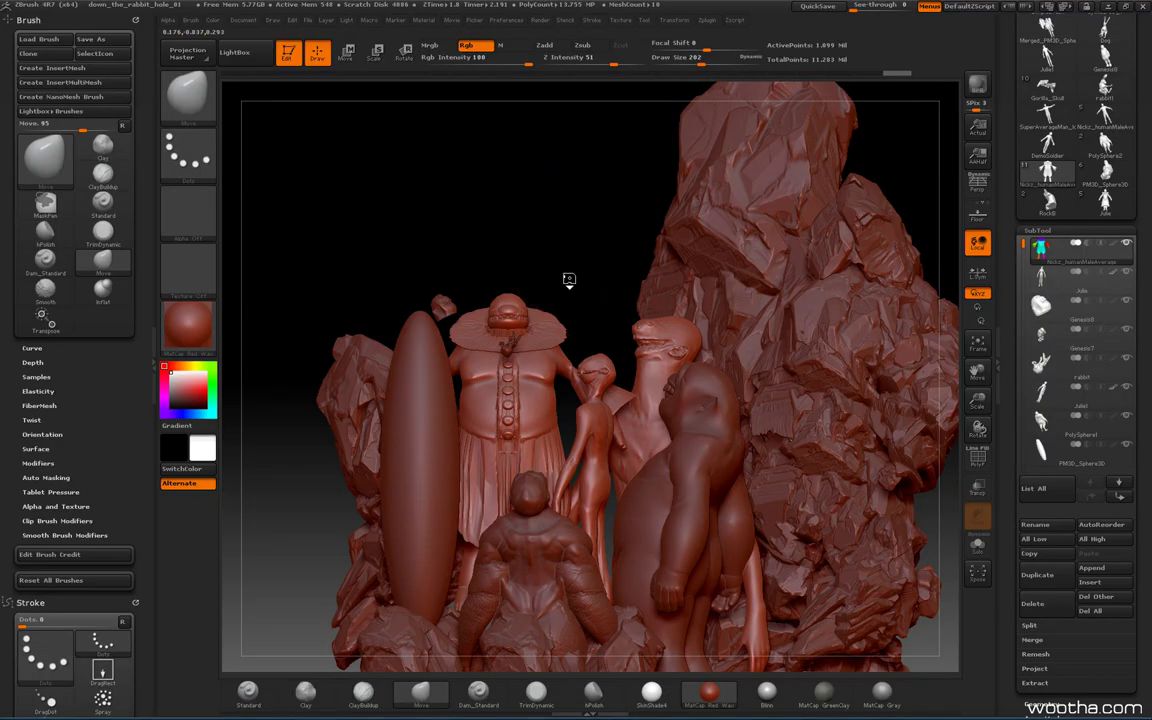
{"action": "left_click_drag", "start_coordinate": [568, 280], "coordinate": [650, 305]}
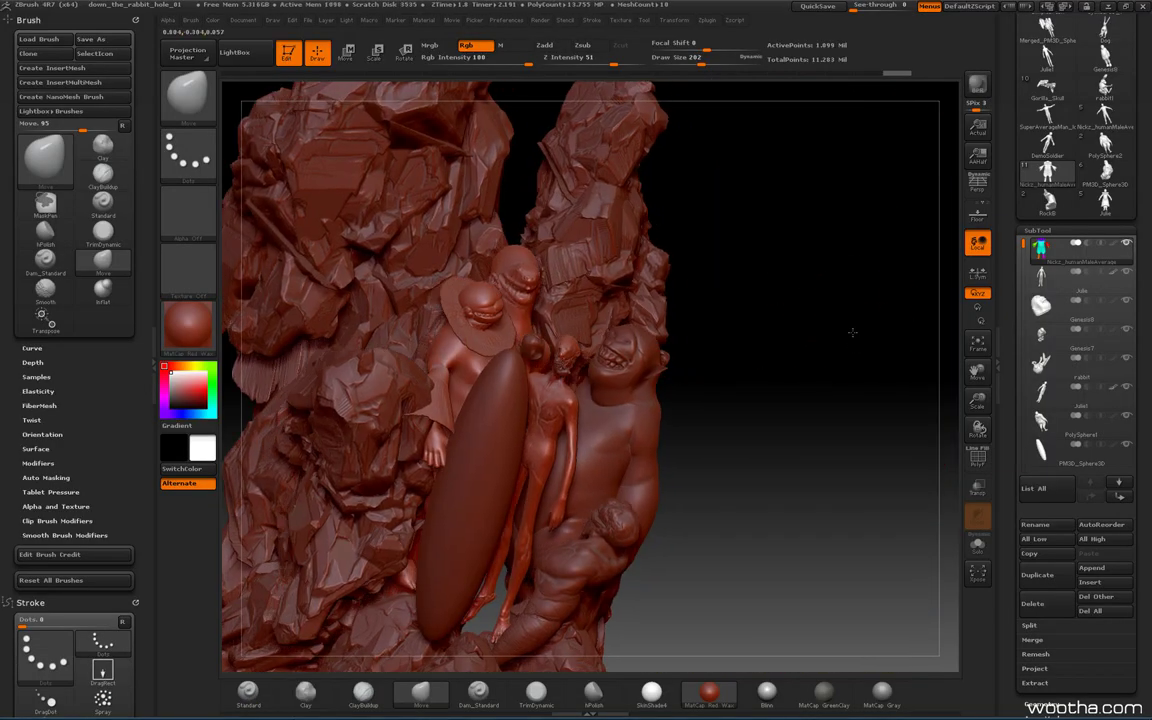
{"action": "left_click_drag", "start_coordinate": [863, 362], "coordinate": [815, 379], "text": "alt"}
{"action": "right_click_drag", "start_coordinate": [816, 379], "coordinate": [841, 437]}
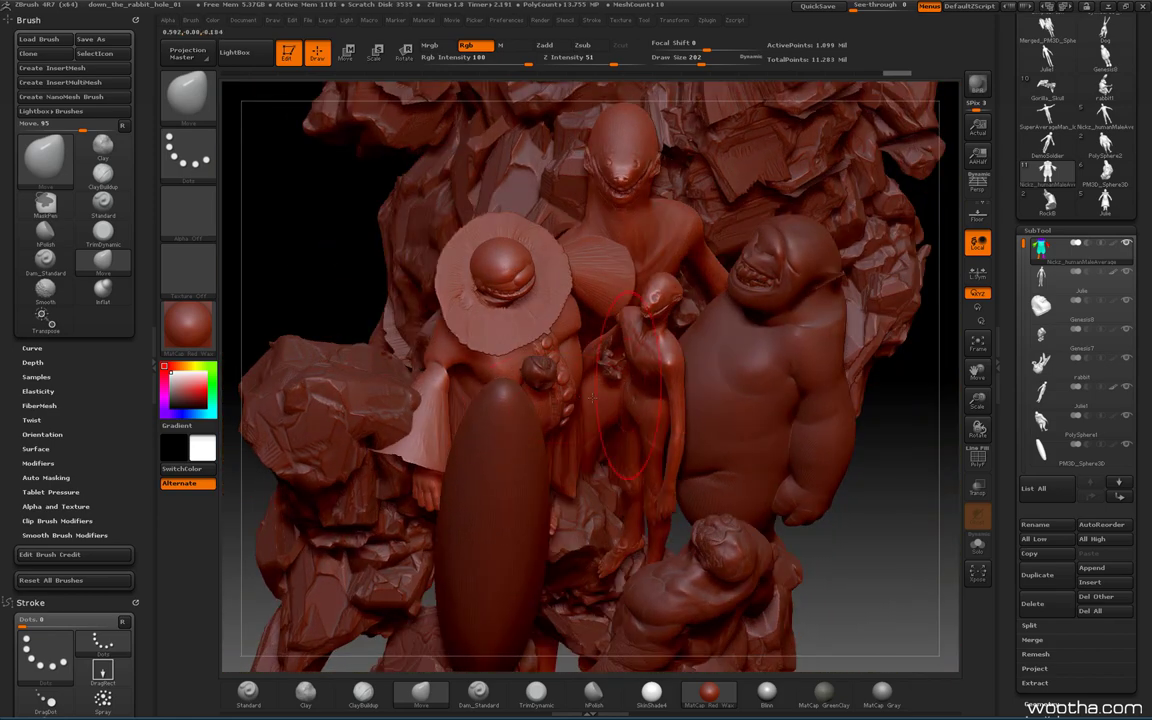
{"action": "mouse_move", "coordinate": [910, 465]}
{"action": "right_mouse_down"}
{"action": "mouse_move", "coordinate": [886, 494]}
{"action": "mouse_move", "coordinate": [884, 430]}
{"action": "mouse_move", "coordinate": [890, 500]}
{"action": "mouse_move", "coordinate": [894, 439]}
{"action": "mouse_move", "coordinate": [921, 470]}
{"action": "mouse_move", "coordinate": [956, 442]}
{"action": "mouse_move", "coordinate": [848, 450]}
{"action": "mouse_move", "coordinate": [875, 433]}
{"action": "mouse_move", "coordinate": [540, 434]}
{"action": "right_mouse_up"}
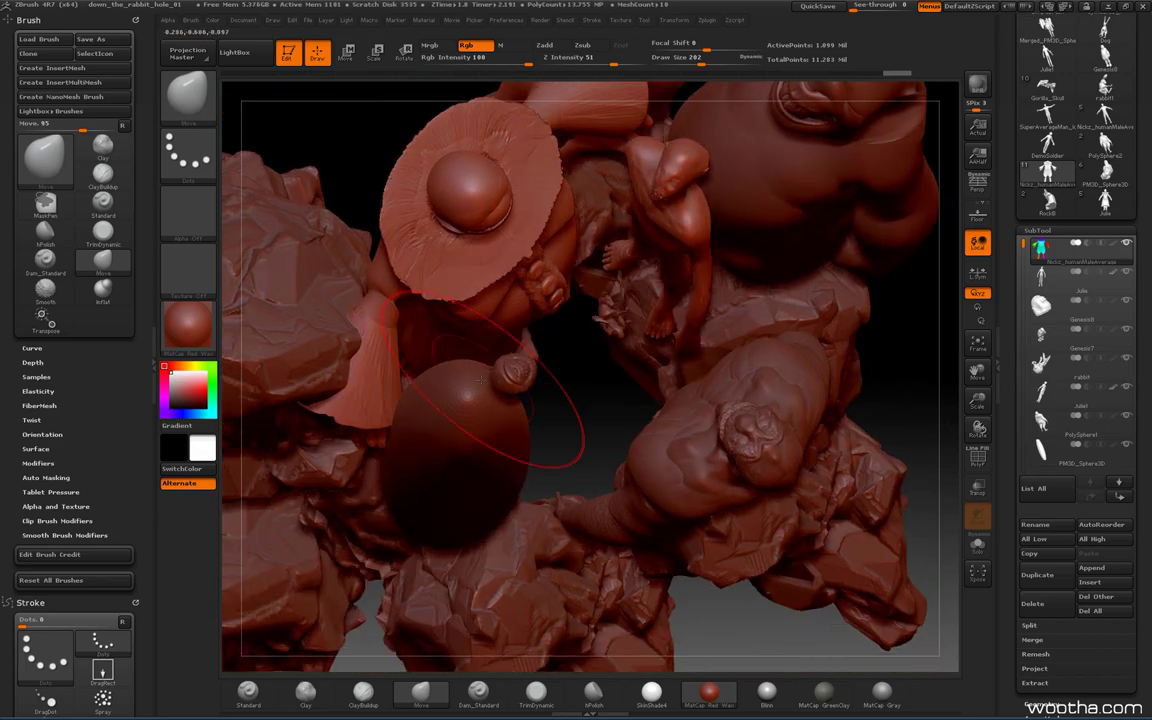
{"action": "mouse_move", "coordinate": [868, 385]}
{"action": "right_mouse_down"}
{"action": "mouse_move", "coordinate": [923, 407]}
{"action": "mouse_move", "coordinate": [590, 403]}
{"action": "right_mouse_up"}
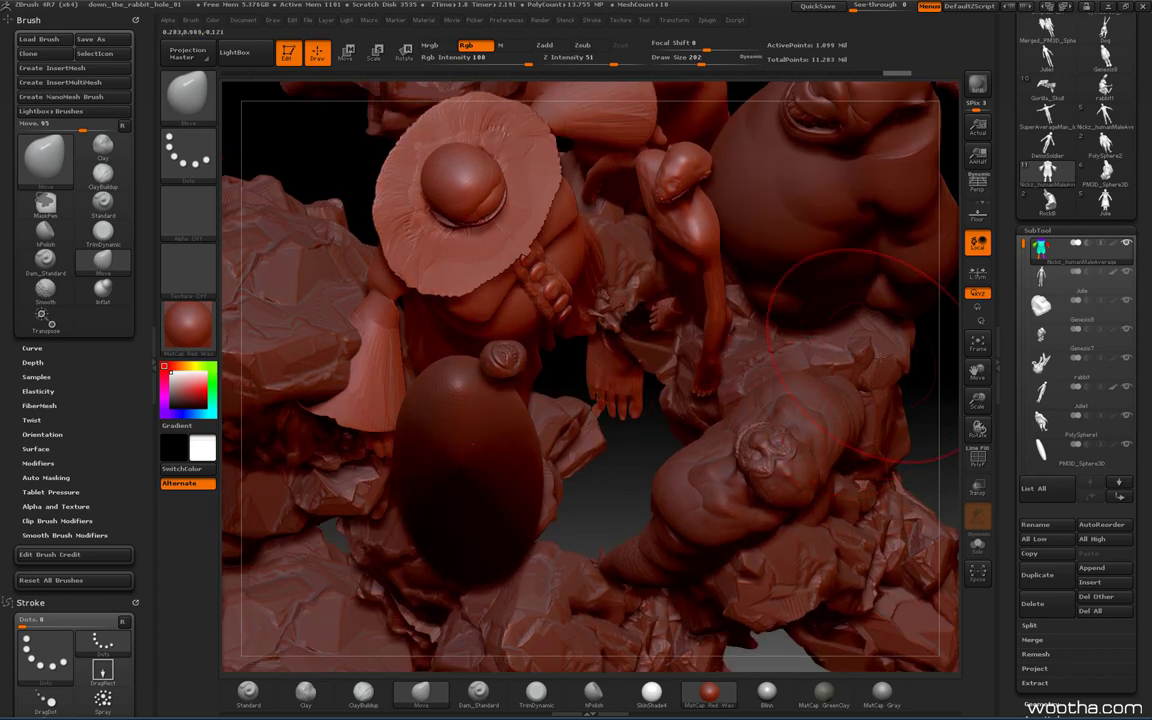
{"action": "right_click_drag", "start_coordinate": [870, 380], "coordinate": [501, 438]}
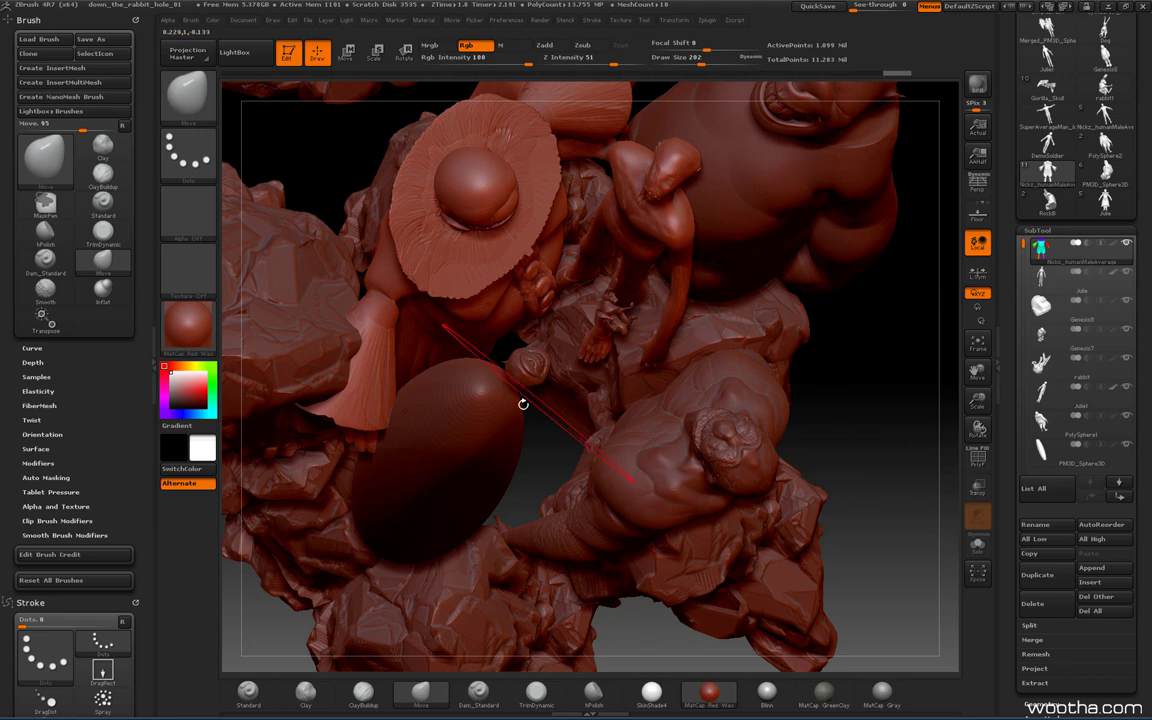
{"action": "mouse_move", "coordinate": [866, 437]}
{"action": "right_mouse_down"}
{"action": "mouse_move", "coordinate": [854, 451]}
{"action": "mouse_move", "coordinate": [472, 412]}
{"action": "right_mouse_up"}
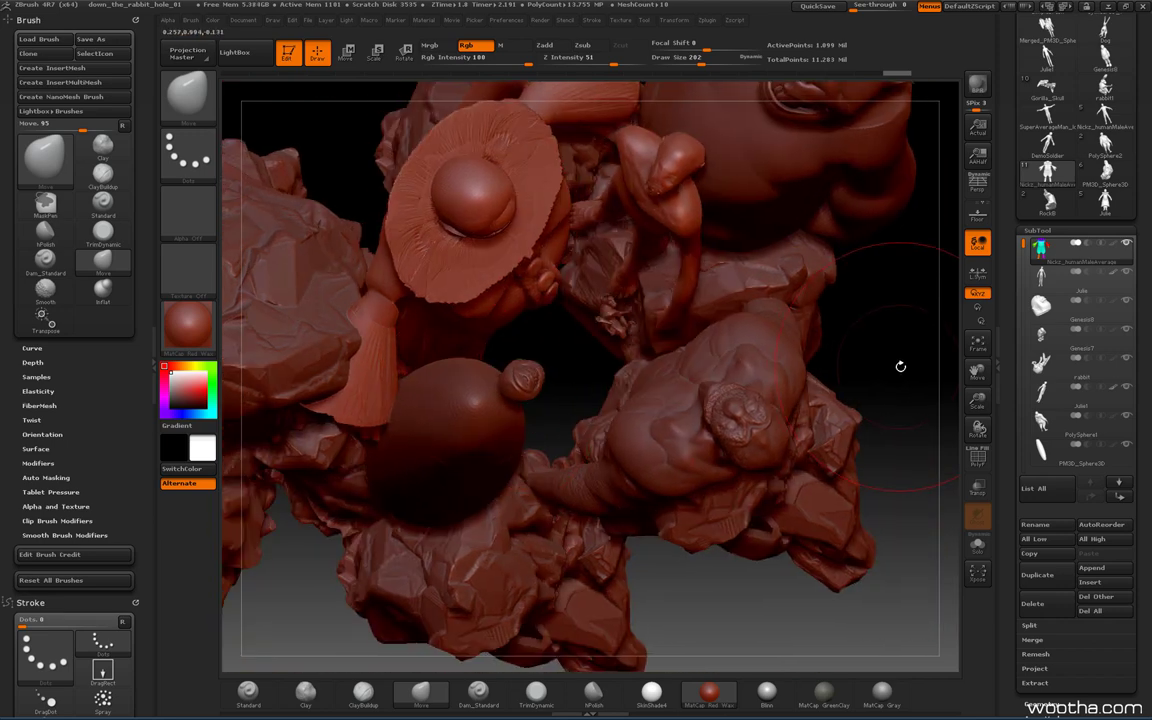
{"action": "left_click_drag", "start_coordinate": [900, 365], "coordinate": [820, 392]}
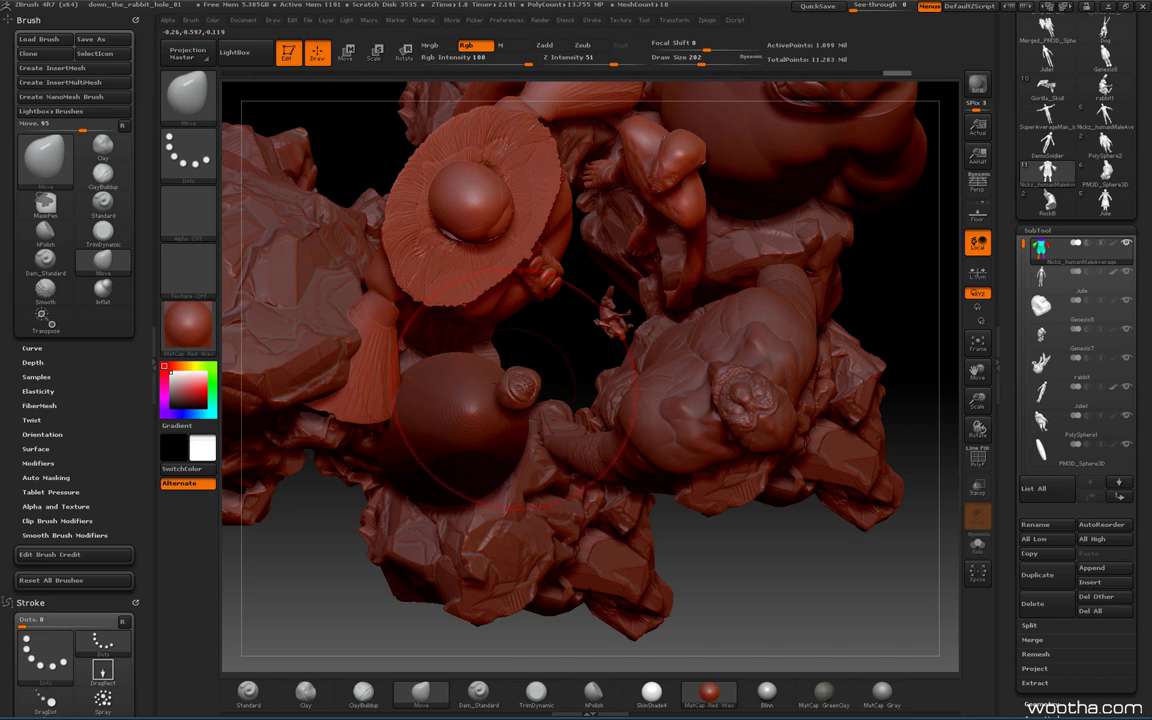
- Select the egg-shaped sphere body and examine it up close from above, together with its small head and the rabbit
{"action": "mouse_move", "coordinate": [560, 368]}
{"action": "right_mouse_down"}
{"action": "mouse_move", "coordinate": [581, 370]}
{"action": "mouse_move", "coordinate": [547, 442]}
{"action": "mouse_move", "coordinate": [555, 432]}
{"action": "right_mouse_up"}
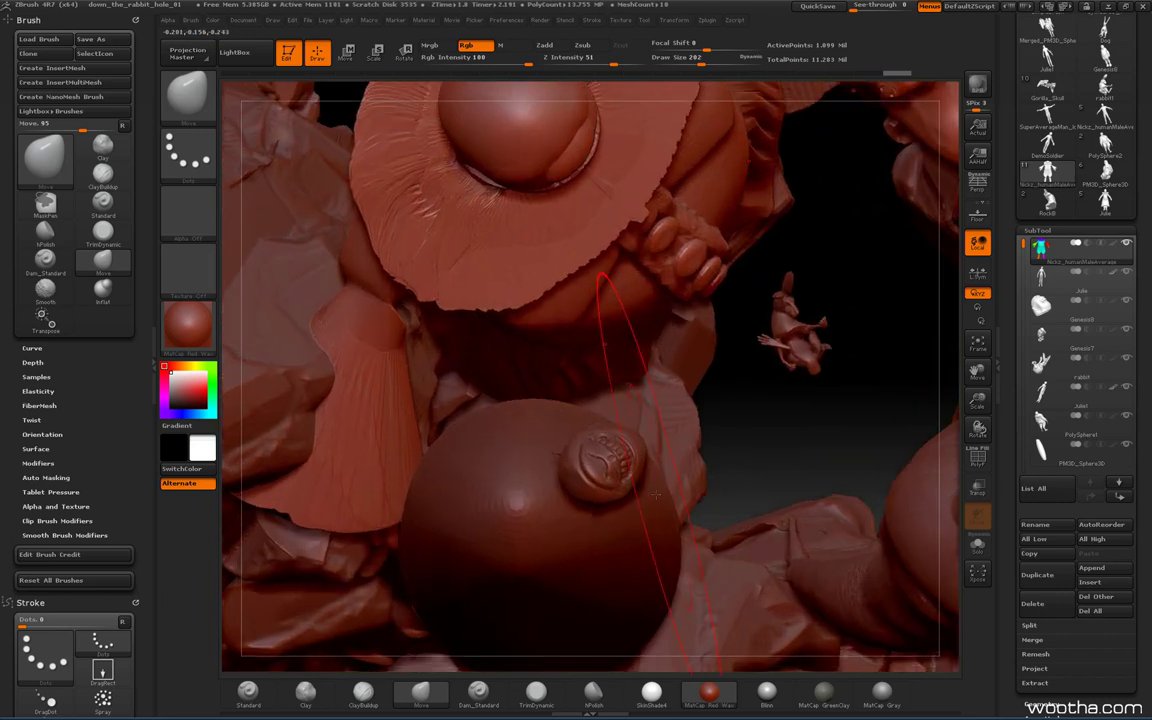
{"action": "left_click", "coordinate": [517, 517], "text": "alt"}
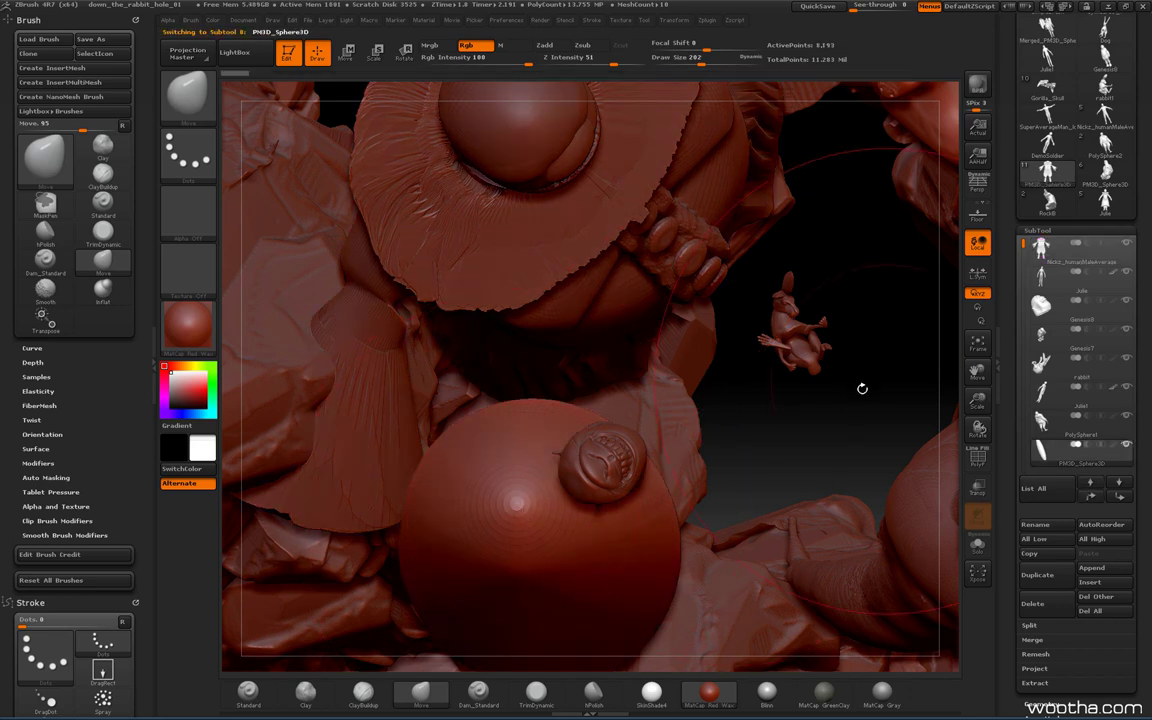
{"action": "left_click_drag", "start_coordinate": [822, 410], "coordinate": [743, 464]}
{"action": "right_click_drag", "start_coordinate": [742, 463], "coordinate": [850, 318]}
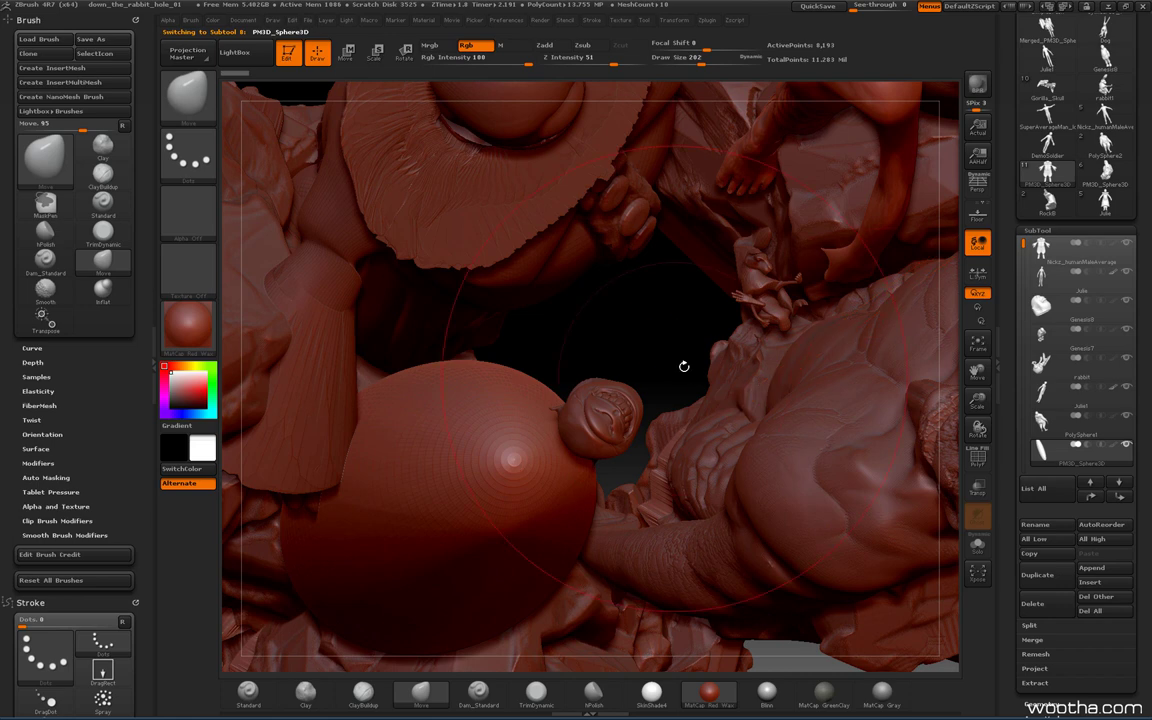
{"action": "left_click_drag", "start_coordinate": [661, 350], "coordinate": [600, 335]}
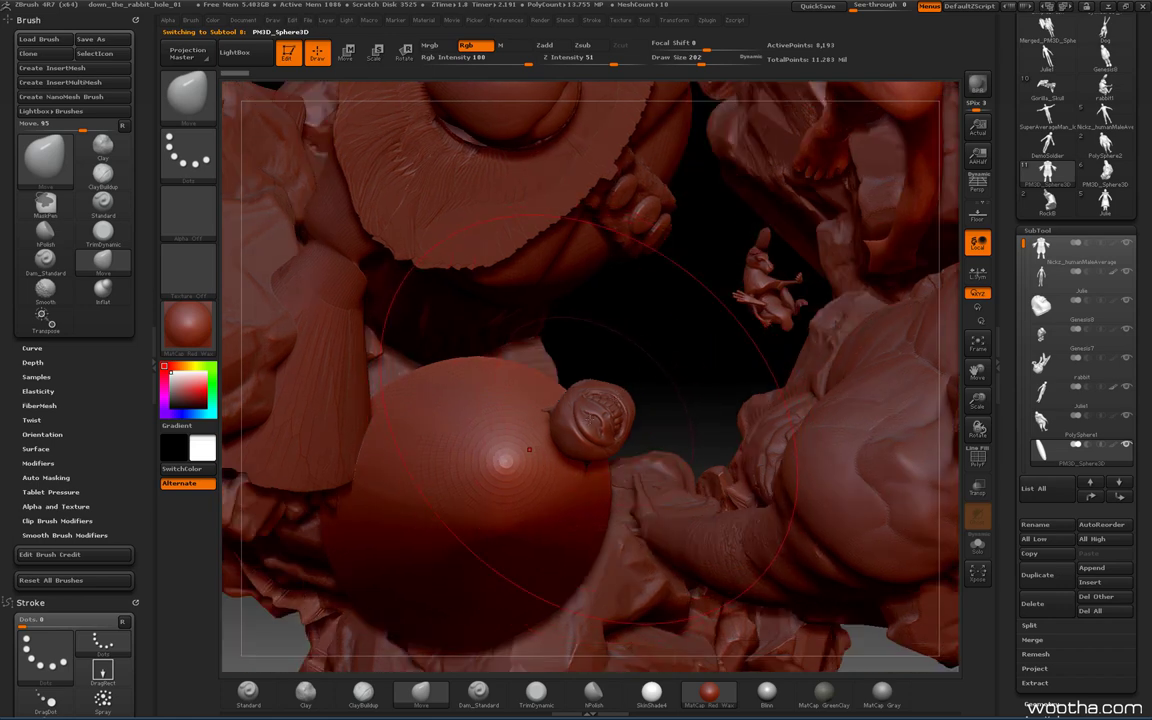
{"action": "left_click", "coordinate": [630, 418], "text": "alt"}
{"action": "right_click_drag", "start_coordinate": [632, 418], "coordinate": [674, 404]}
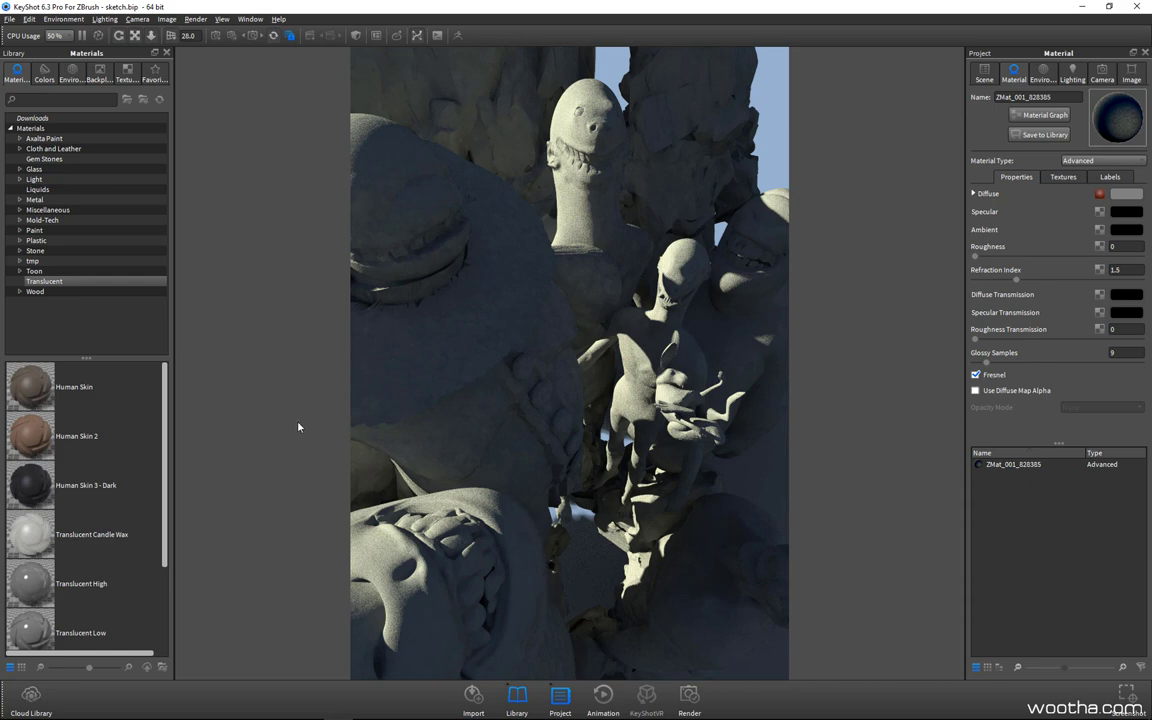
- Switch to Photoshop and view the lower half of the finished Down-The-Rabbit-Hole painting up close
{"action": "key", "text": "super"}
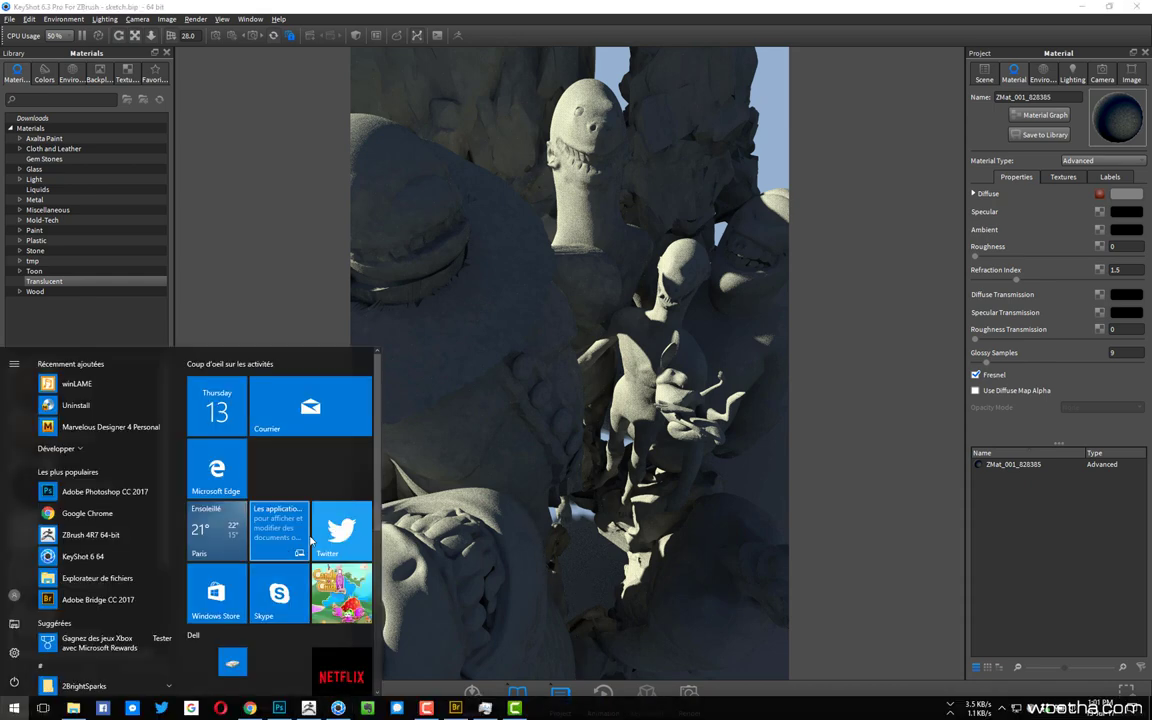
{"action": "left_click", "coordinate": [280, 708]}
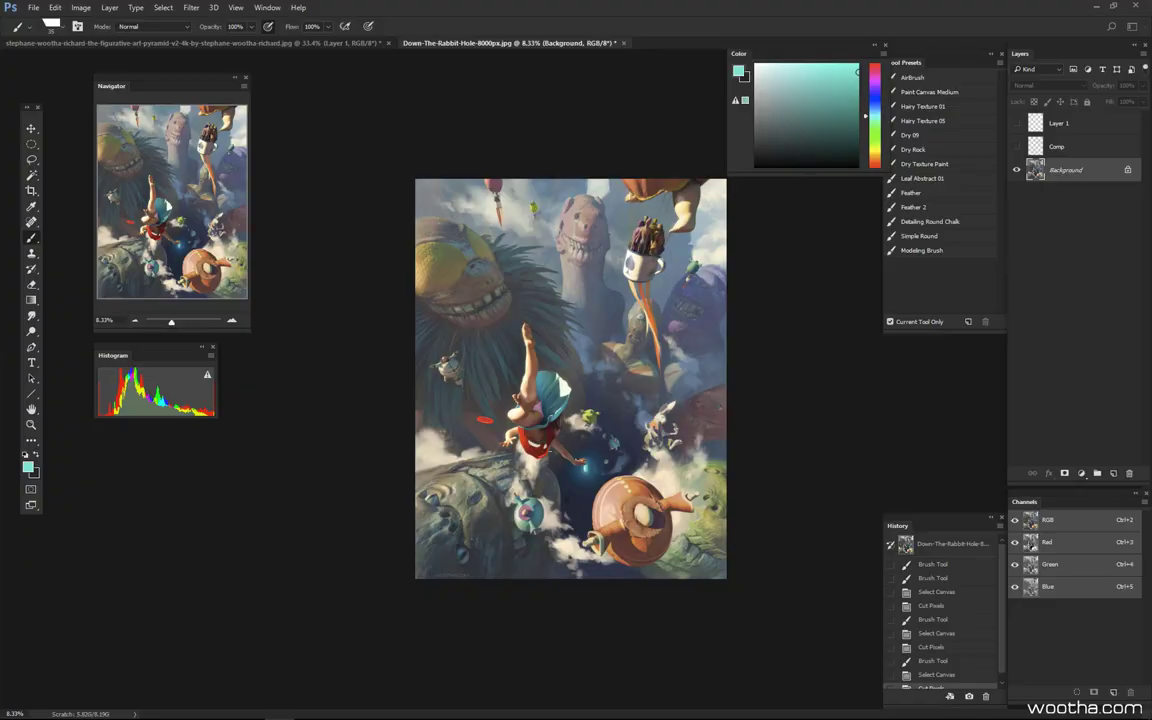
{"action": "left_click_drag", "start_coordinate": [582, 462], "coordinate": [660, 364], "text": "ctrl"}
{"action": "scroll", "coordinate": [622, 381], "scroll_direction": "down", "scroll_amount": 1, "text": "alt"}
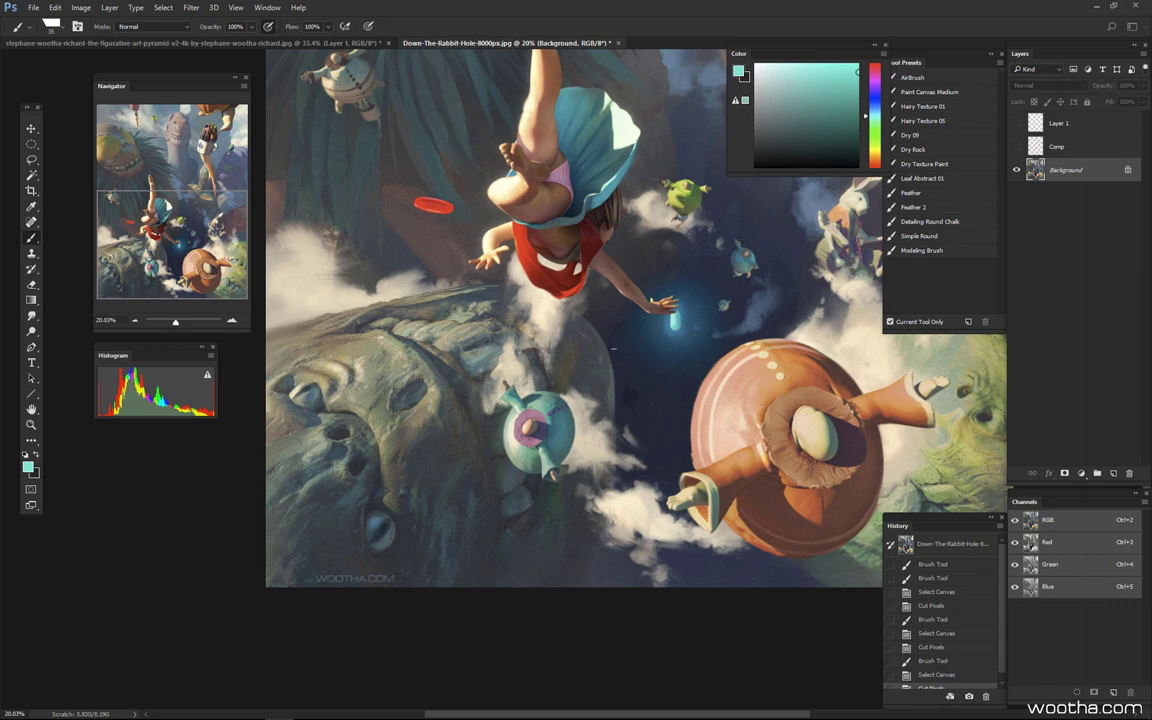
- Add a new layer above the Background and try a large teal brush stroke over the dark hole
{"action": "left_click_drag", "start_coordinate": [612, 349], "coordinate": [712, 428]}
{"action": "key", "text": "ctrl+z"}
{"action": "left_click", "coordinate": [1113, 473]}
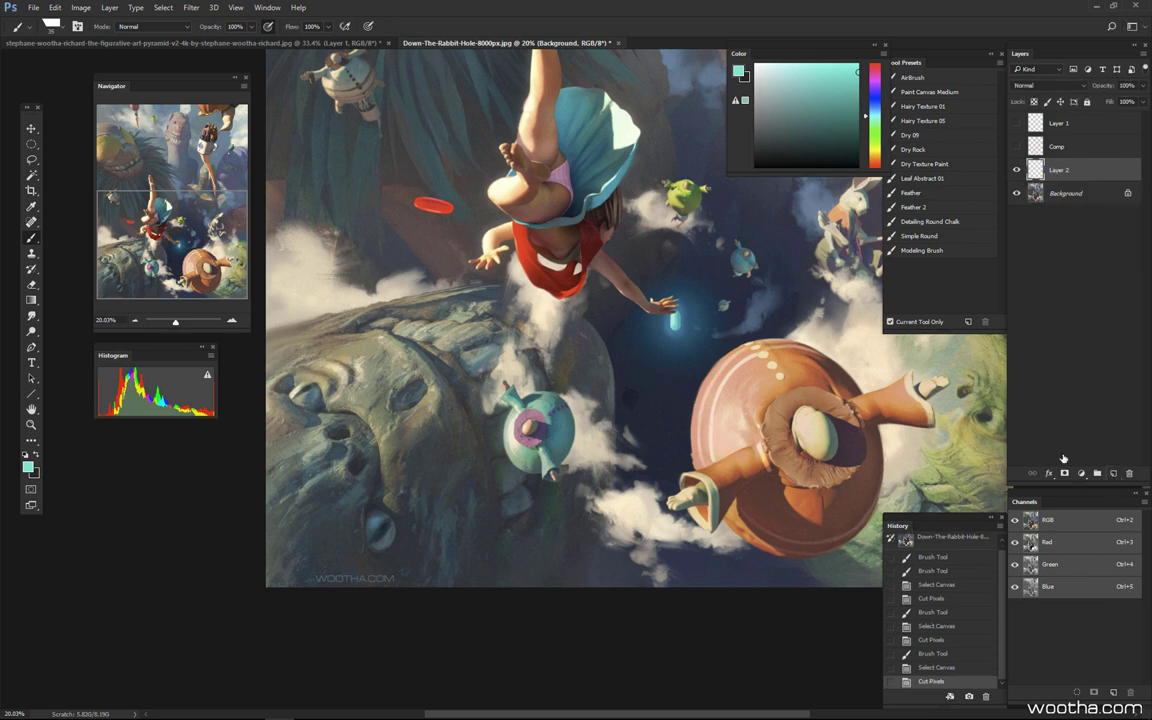
{"action": "right_click_drag", "start_coordinate": [635, 366], "coordinate": [704, 374], "text": "alt"}
{"action": "left_click_drag", "start_coordinate": [612, 354], "coordinate": [729, 455]}
{"action": "key", "text": "ctrl+z"}
- Try smaller brush strokes over the painting, sampling a yellowish tone from the green rock, and undo them
{"action": "key", "text": "bracketleft"}
{"action": "key", "text": "bracketleft"}
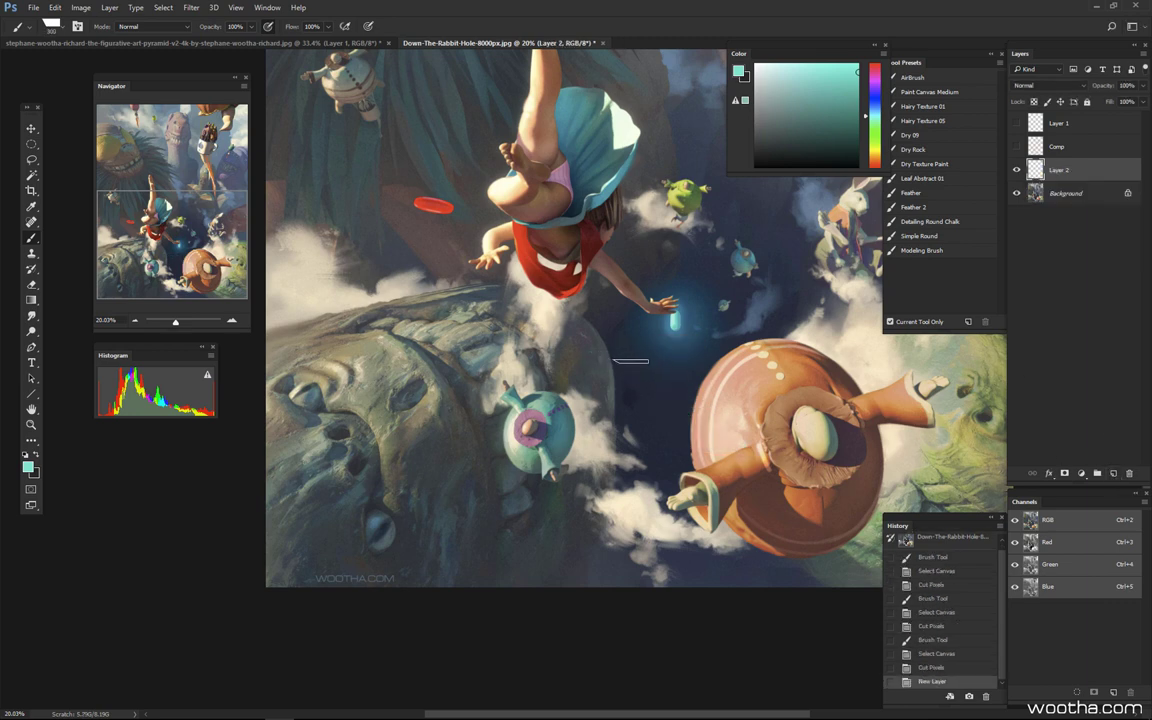
{"action": "mouse_move", "coordinate": [629, 361]}
{"action": "left_mouse_down"}
{"action": "mouse_move", "coordinate": [688, 416]}
{"action": "mouse_move", "coordinate": [656, 426]}
{"action": "left_mouse_up"}
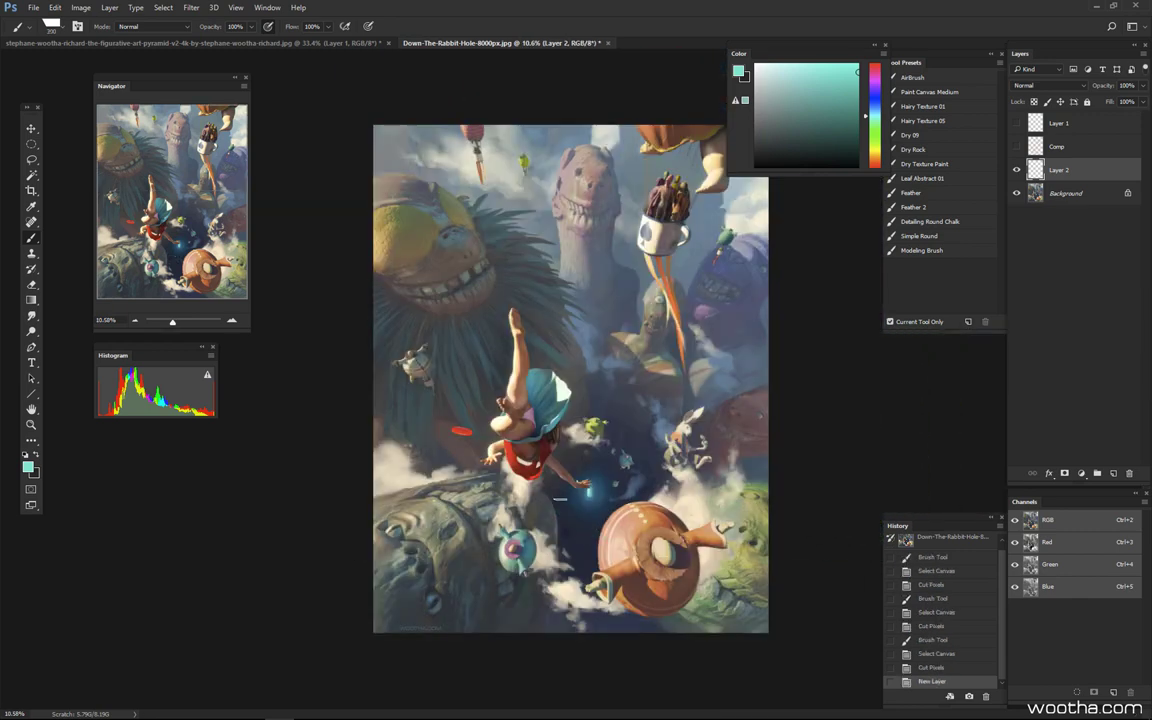
{"action": "key", "text": "ctrl+z"}
{"action": "left_click", "coordinate": [757, 506], "text": "alt"}
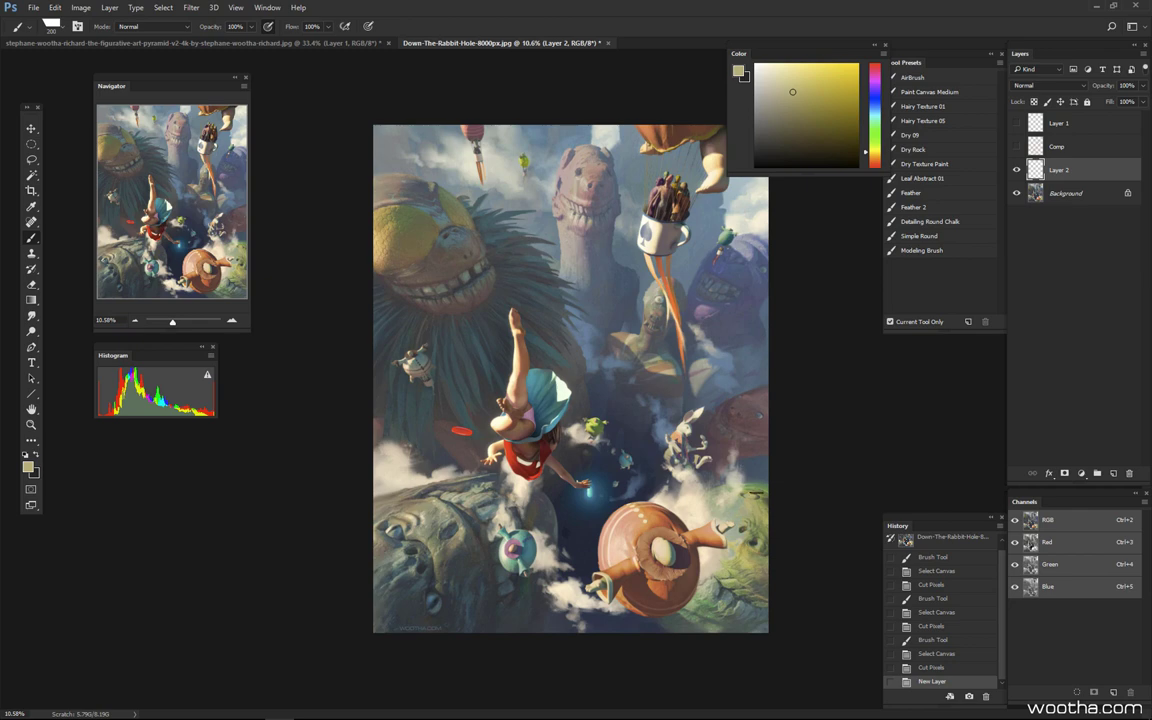
{"action": "mouse_move", "coordinate": [612, 625]}
{"action": "left_mouse_down"}
{"action": "mouse_move", "coordinate": [662, 473]}
{"action": "mouse_move", "coordinate": [616, 624]}
{"action": "left_mouse_up"}
{"action": "key", "text": "ctrl+z"}
{"action": "key", "text": "bracketright"}
{"action": "key", "text": "ctrl+z"}
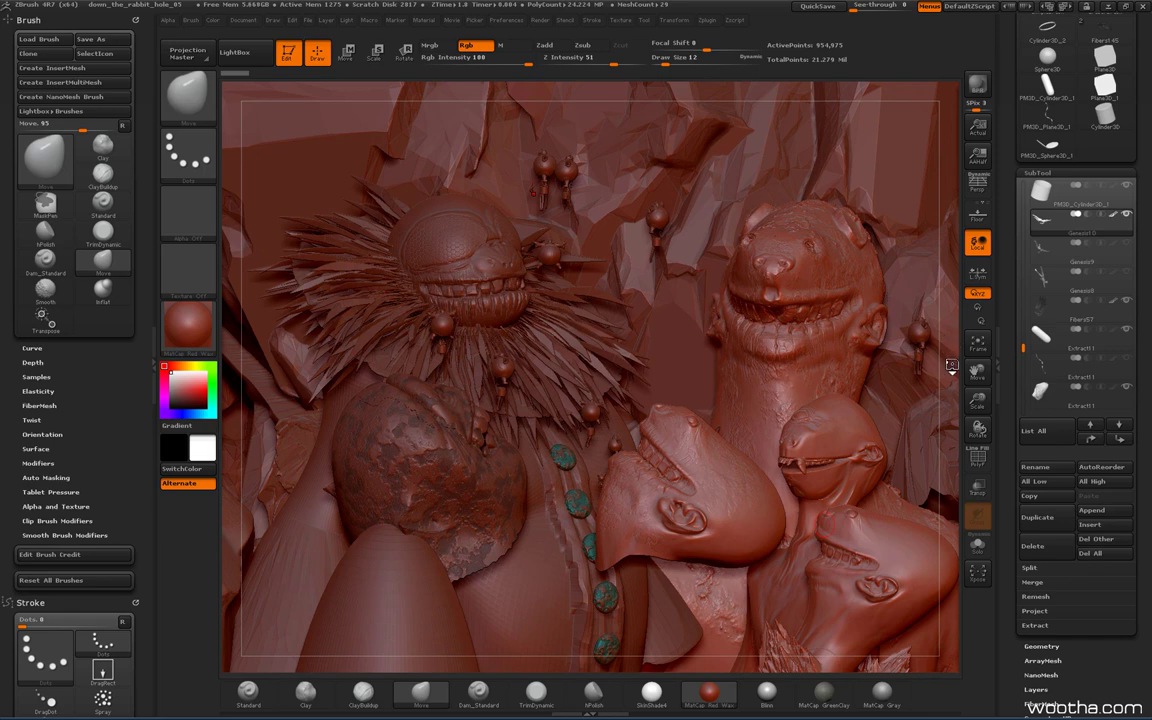
- Examine the whole group of creatures against the surrounding rocks from the front, from above and from both sides
{"action": "mouse_move", "coordinate": [946, 375]}
{"action": "left_mouse_down"}
{"action": "mouse_move", "coordinate": [955, 278]}
{"action": "mouse_move", "coordinate": [957, 410]}
{"action": "mouse_move", "coordinate": [941, 352]}
{"action": "left_mouse_up"}
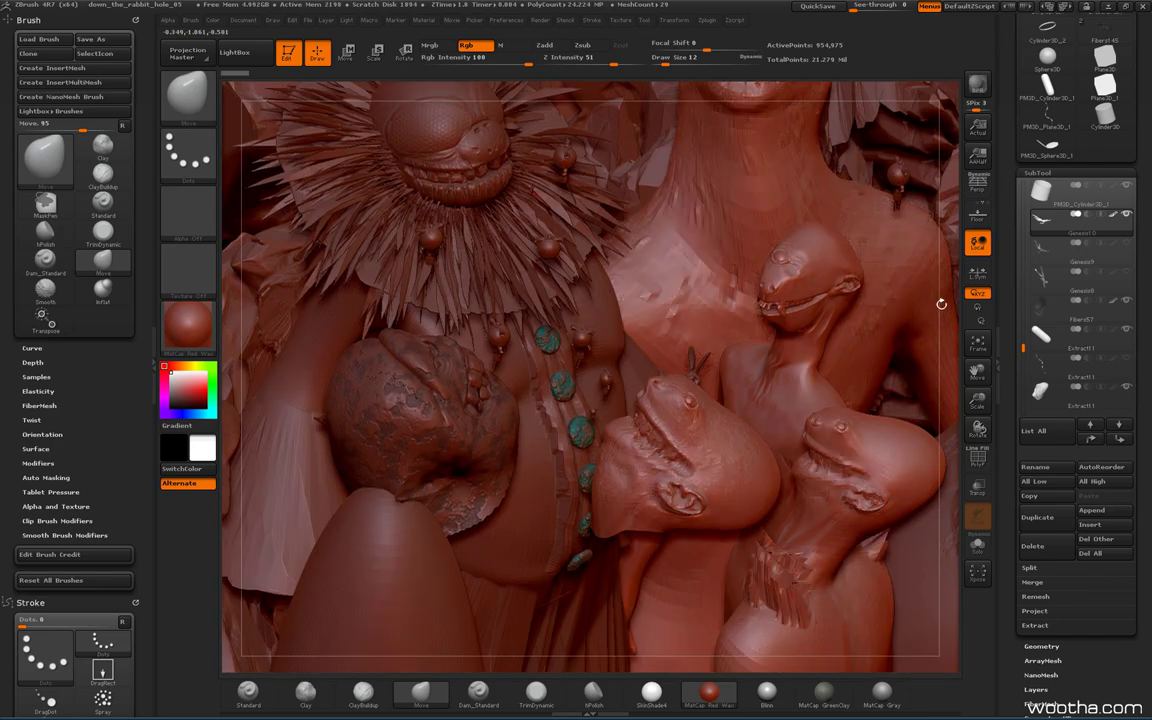
{"action": "mouse_move", "coordinate": [934, 242]}
{"action": "left_mouse_down", "text": "alt"}
{"action": "mouse_move", "coordinate": [928, 147]}
{"action": "mouse_move", "coordinate": [896, 184]}
{"action": "mouse_move", "coordinate": [886, 335]}
{"action": "left_mouse_up", "text": "alt"}
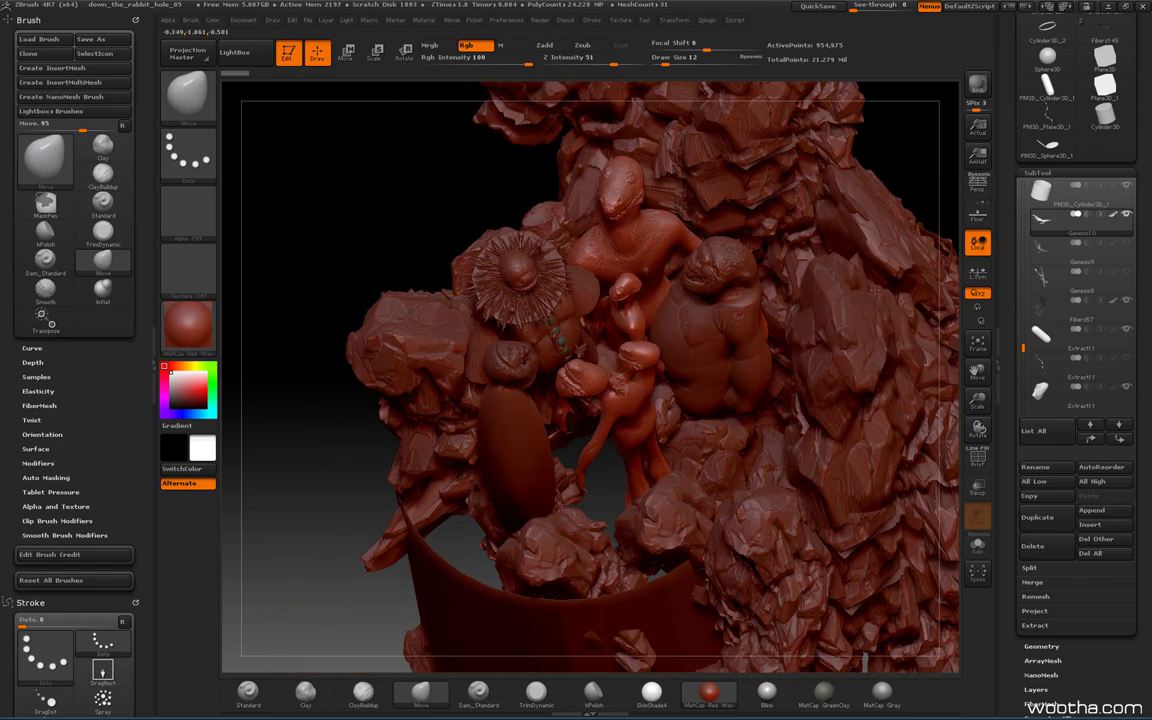
{"action": "mouse_move", "coordinate": [882, 266]}
{"action": "left_mouse_down"}
{"action": "mouse_move", "coordinate": [926, 255]}
{"action": "mouse_move", "coordinate": [925, 291]}
{"action": "mouse_move", "coordinate": [893, 245]}
{"action": "left_mouse_up"}
{"action": "mouse_move", "coordinate": [307, 246]}
{"action": "left_mouse_down"}
{"action": "mouse_move", "coordinate": [354, 247]}
{"action": "mouse_move", "coordinate": [360, 265]}
{"action": "mouse_move", "coordinate": [450, 262]}
{"action": "left_mouse_up"}
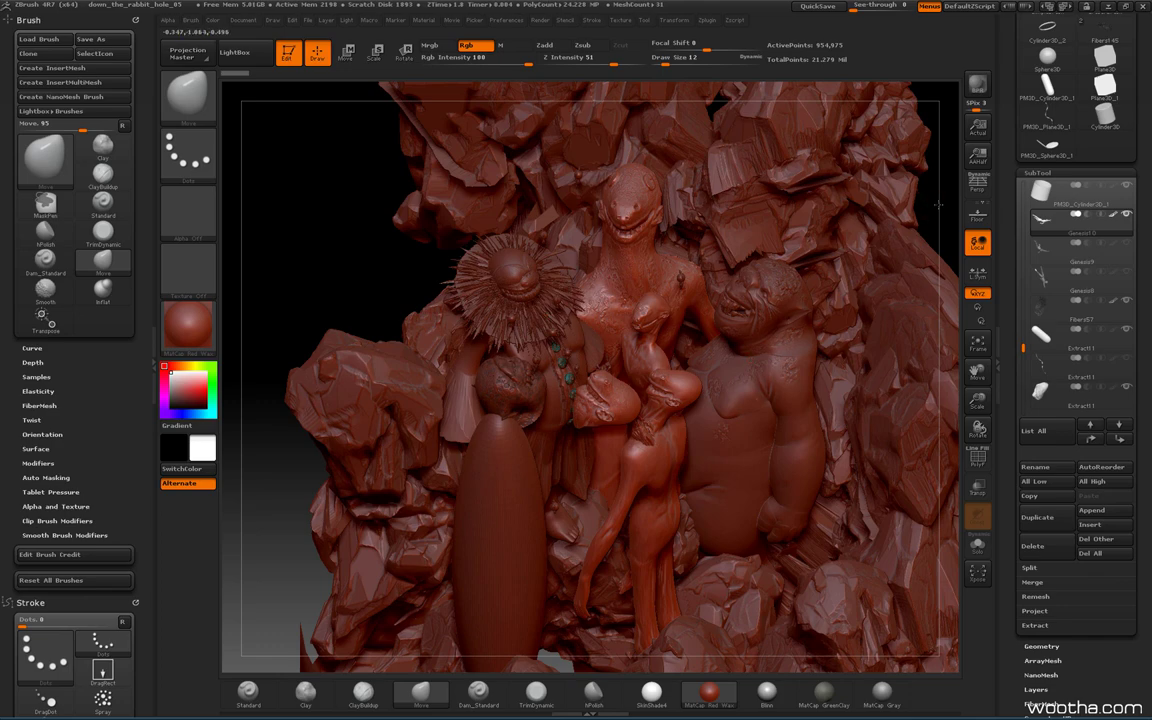
{"action": "mouse_move", "coordinate": [845, 185]}
{"action": "left_mouse_down"}
{"action": "mouse_move", "coordinate": [883, 238]}
{"action": "mouse_move", "coordinate": [859, 237]}
{"action": "mouse_move", "coordinate": [905, 226]}
{"action": "mouse_move", "coordinate": [726, 317]}
{"action": "left_mouse_up"}
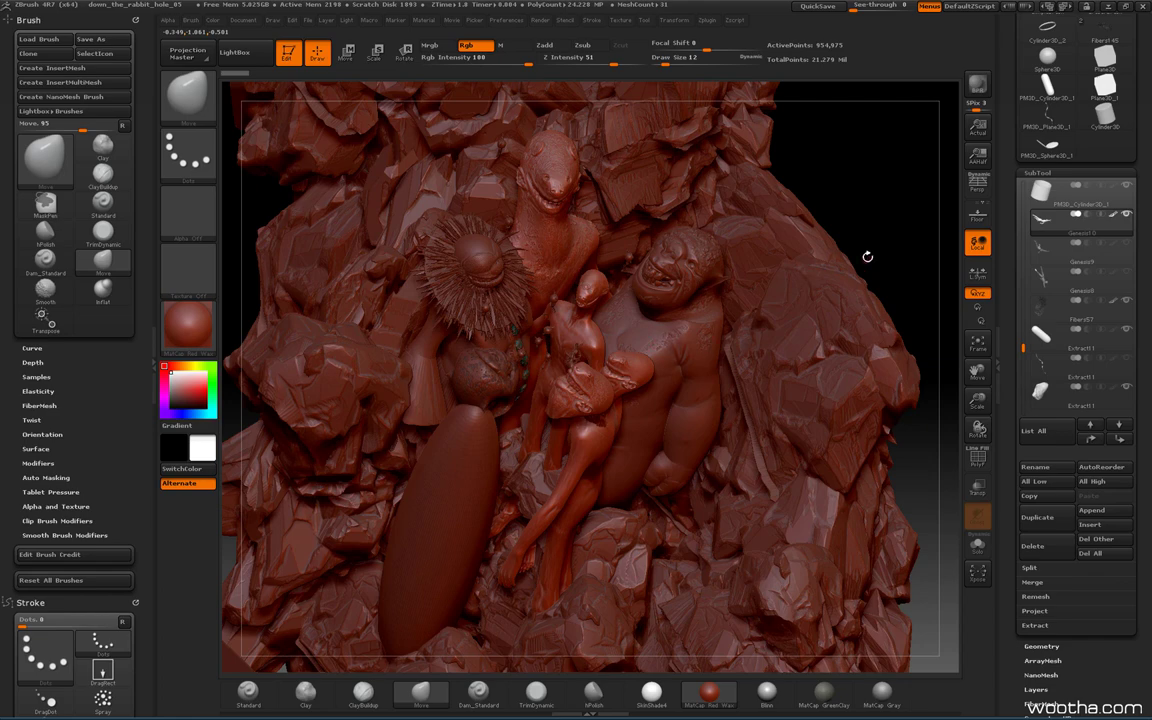
{"action": "mouse_move", "coordinate": [867, 256]}
{"action": "left_mouse_down"}
{"action": "mouse_move", "coordinate": [780, 231]}
{"action": "mouse_move", "coordinate": [628, 237]}
{"action": "left_mouse_up"}
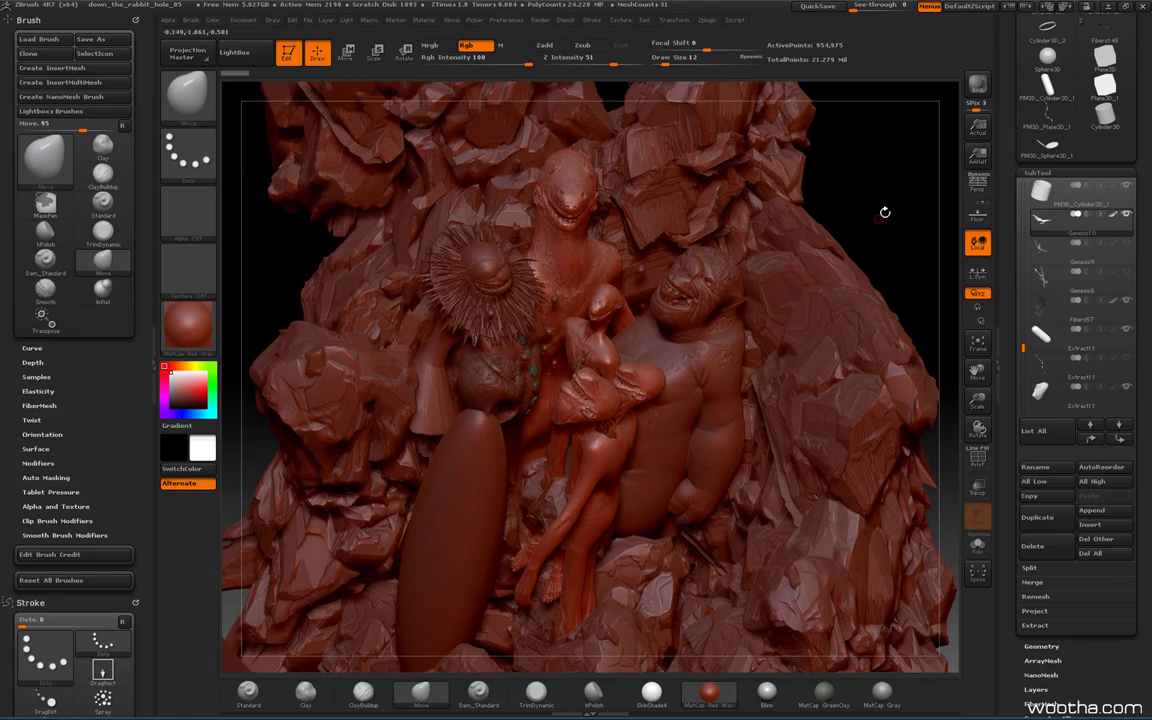
{"action": "mouse_move", "coordinate": [885, 212]}
{"action": "left_mouse_down"}
{"action": "mouse_move", "coordinate": [850, 125]}
{"action": "mouse_move", "coordinate": [780, 112]}
{"action": "mouse_move", "coordinate": [861, 121]}
{"action": "mouse_move", "coordinate": [780, 140]}
{"action": "mouse_move", "coordinate": [890, 183]}
{"action": "mouse_move", "coordinate": [870, 175]}
{"action": "mouse_move", "coordinate": [888, 184]}
{"action": "mouse_move", "coordinate": [795, 238]}
{"action": "mouse_move", "coordinate": [893, 271]}
{"action": "mouse_move", "coordinate": [835, 255]}
{"action": "mouse_move", "coordinate": [893, 268]}
{"action": "mouse_move", "coordinate": [904, 226]}
{"action": "mouse_move", "coordinate": [890, 232]}
{"action": "left_mouse_up"}
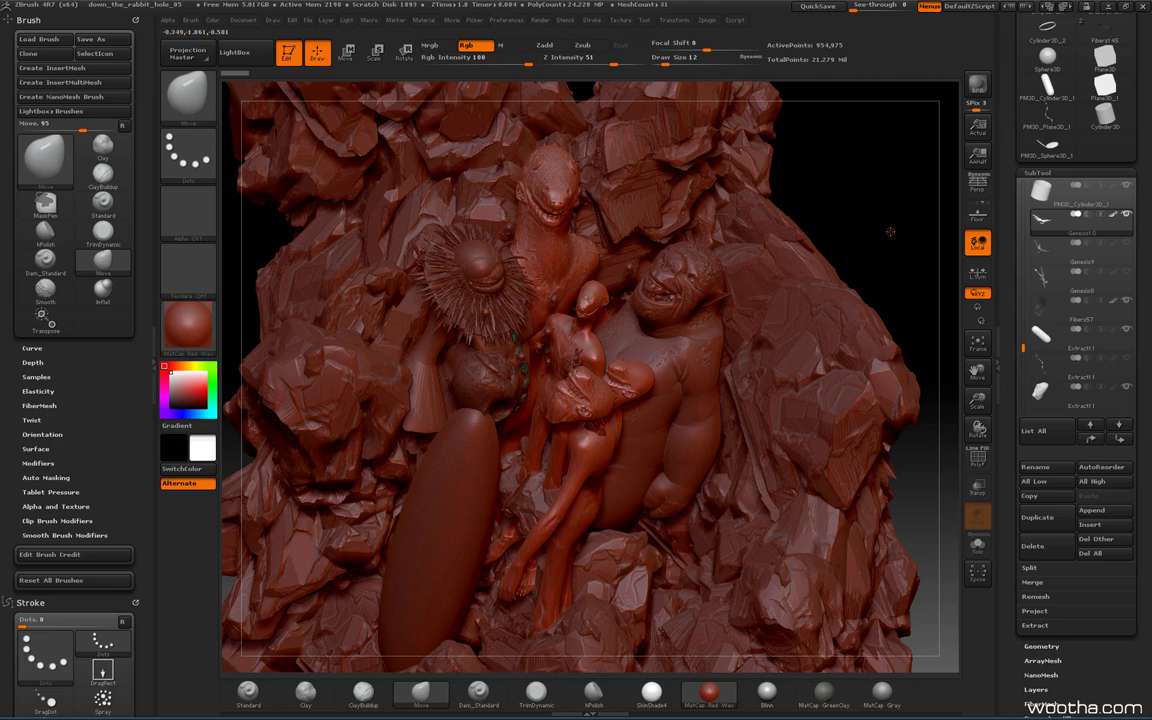
{"action": "left_click_drag", "start_coordinate": [890, 232], "coordinate": [902, 213]}
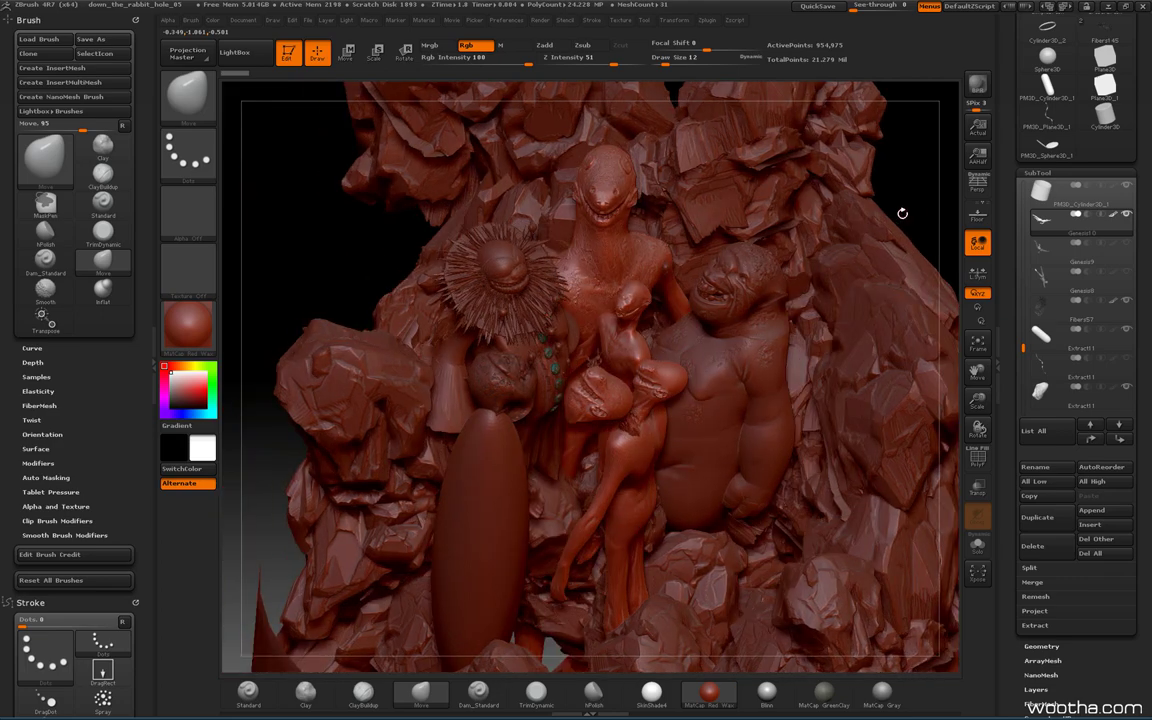
- Examine the grinning creatures up close from several angles, down to the small rabbit beside the row of green buttons
{"action": "mouse_move", "coordinate": [840, 172]}
{"action": "left_mouse_down"}
{"action": "mouse_move", "coordinate": [845, 195]}
{"action": "mouse_move", "coordinate": [949, 221]}
{"action": "mouse_move", "coordinate": [932, 283]}
{"action": "mouse_move", "coordinate": [892, 329]}
{"action": "mouse_move", "coordinate": [945, 329]}
{"action": "left_mouse_up"}
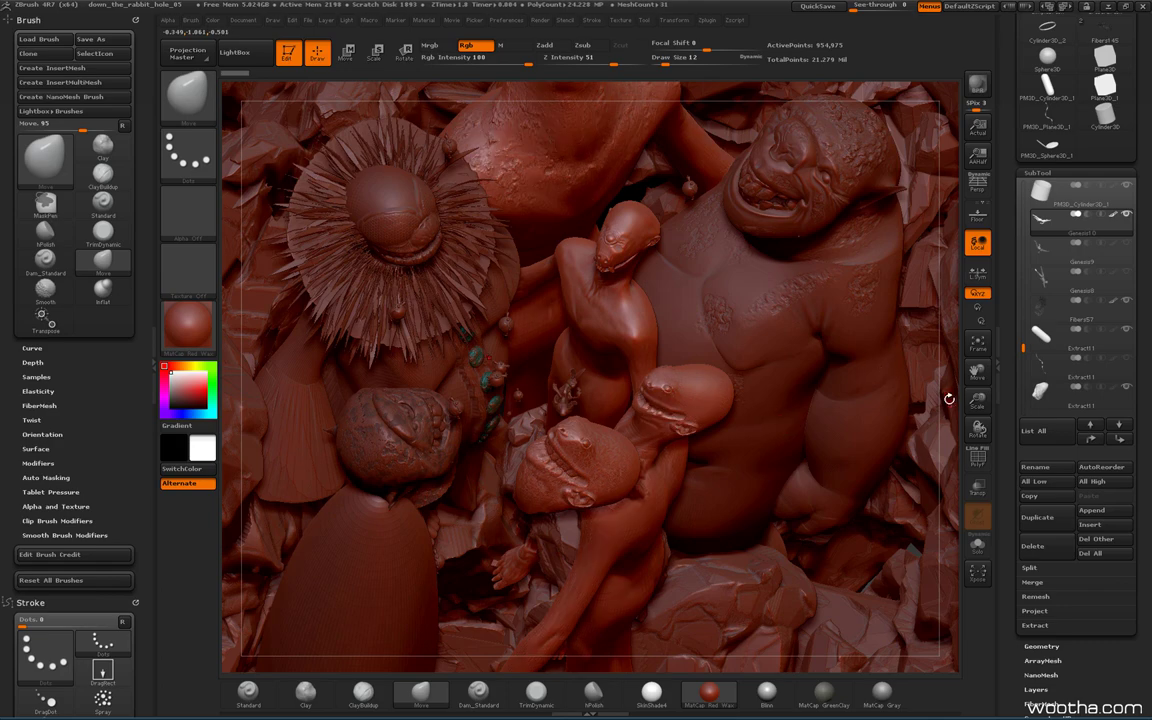
{"action": "left_click_drag", "start_coordinate": [949, 398], "coordinate": [926, 398]}
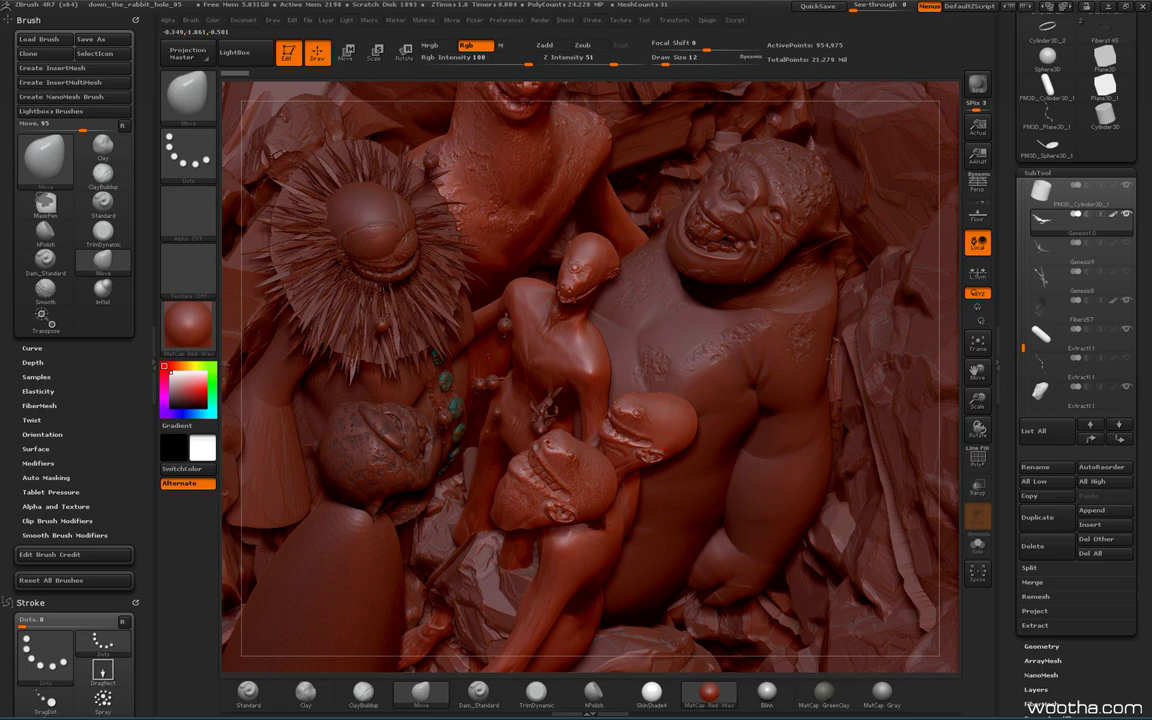
{"action": "left_click_drag", "start_coordinate": [949, 396], "coordinate": [940, 385]}
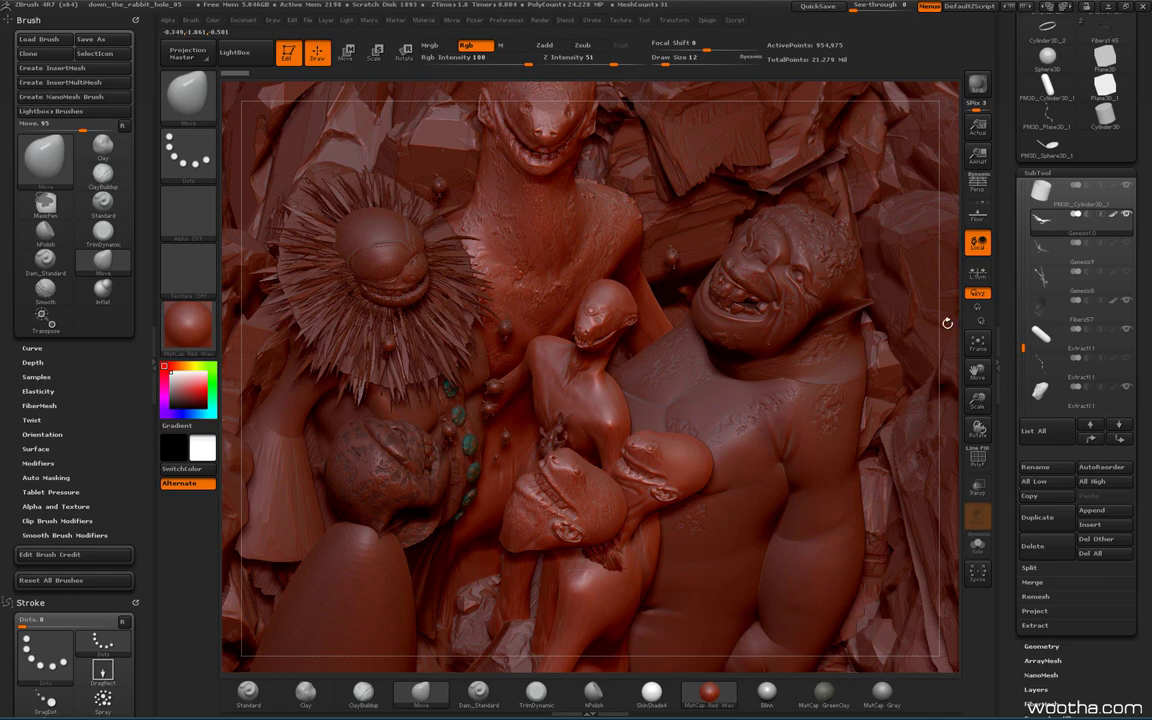
{"action": "mouse_move", "coordinate": [948, 324]}
{"action": "left_mouse_down"}
{"action": "mouse_move", "coordinate": [941, 311]}
{"action": "mouse_move", "coordinate": [939, 323]}
{"action": "left_mouse_up"}
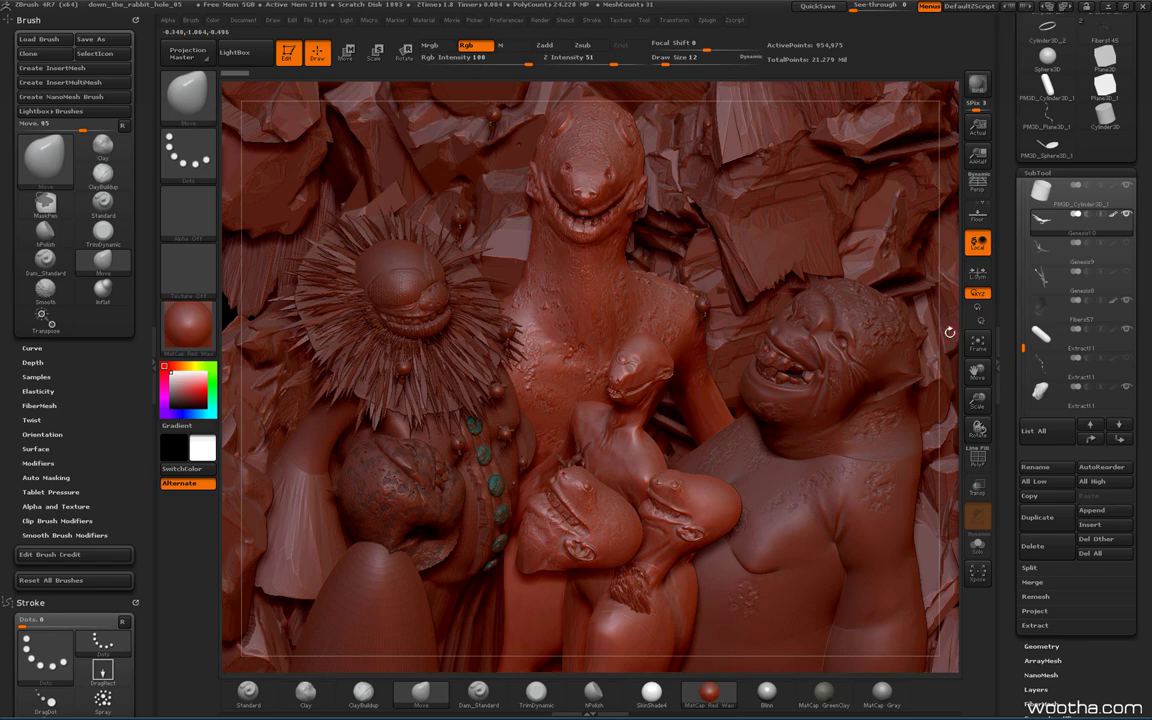
{"action": "left_click_drag", "start_coordinate": [949, 332], "coordinate": [951, 331]}
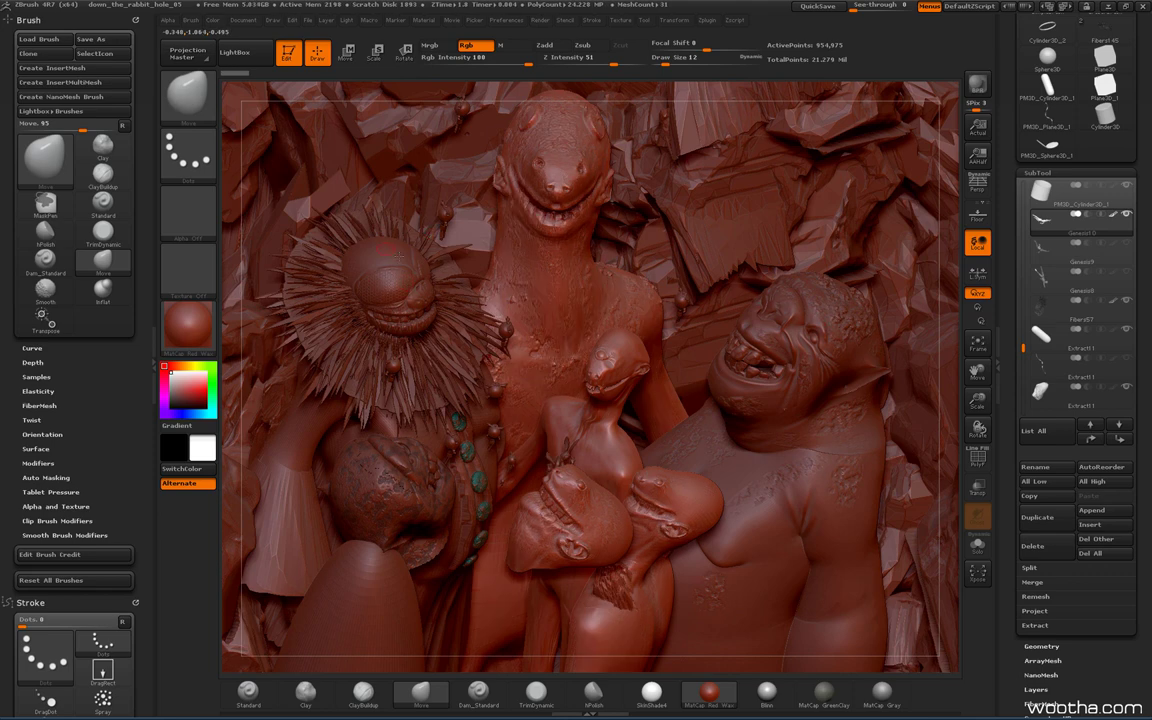
{"action": "left_click_drag", "start_coordinate": [949, 383], "coordinate": [854, 391]}
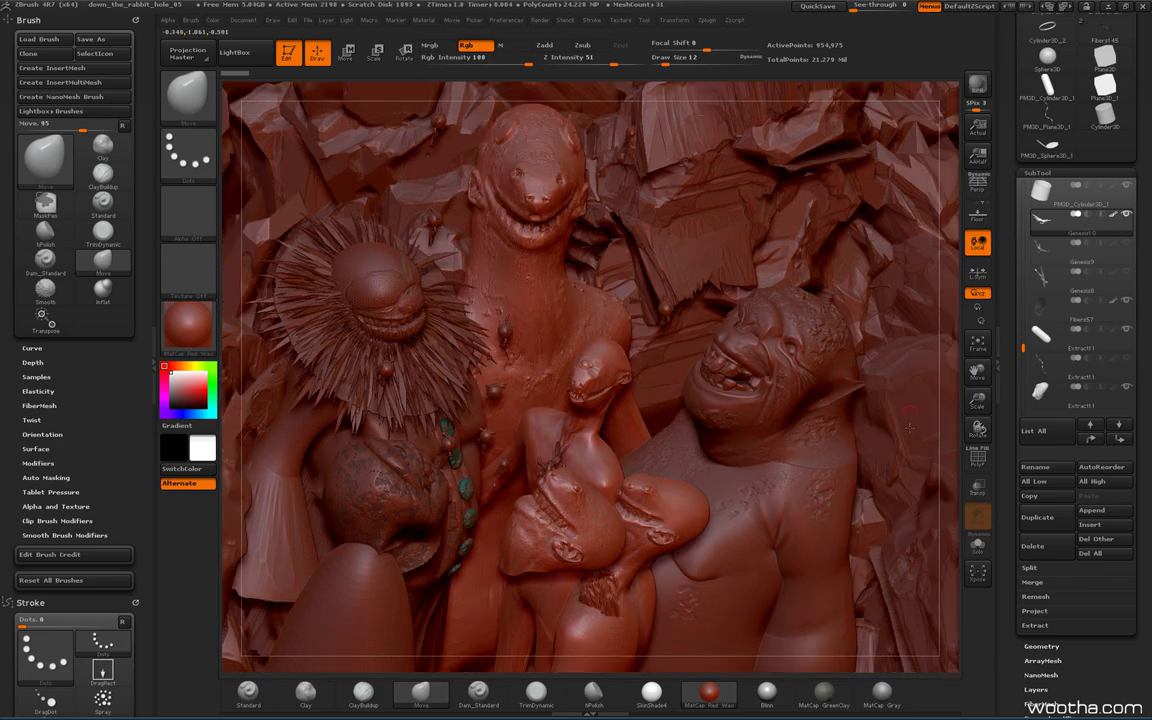
{"action": "mouse_move", "coordinate": [946, 445]}
{"action": "left_mouse_down"}
{"action": "mouse_move", "coordinate": [930, 430]}
{"action": "mouse_move", "coordinate": [861, 427]}
{"action": "mouse_move", "coordinate": [798, 382]}
{"action": "left_mouse_up"}
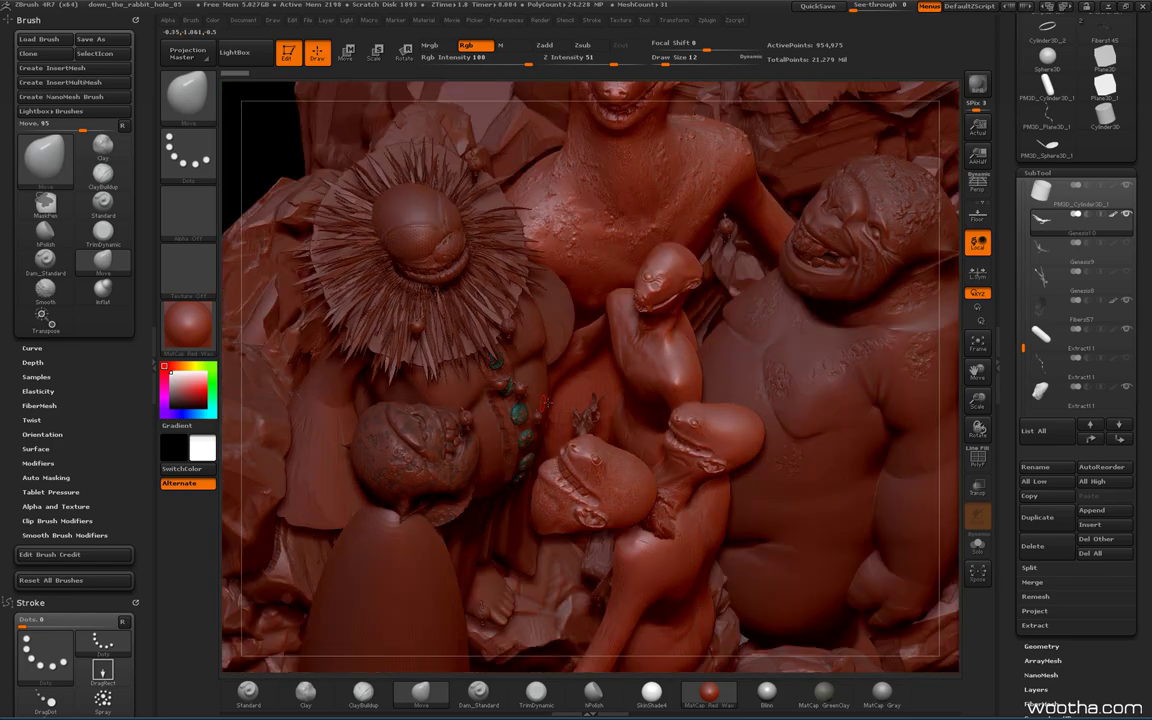
{"action": "left_click_drag", "start_coordinate": [949, 435], "coordinate": [850, 442]}
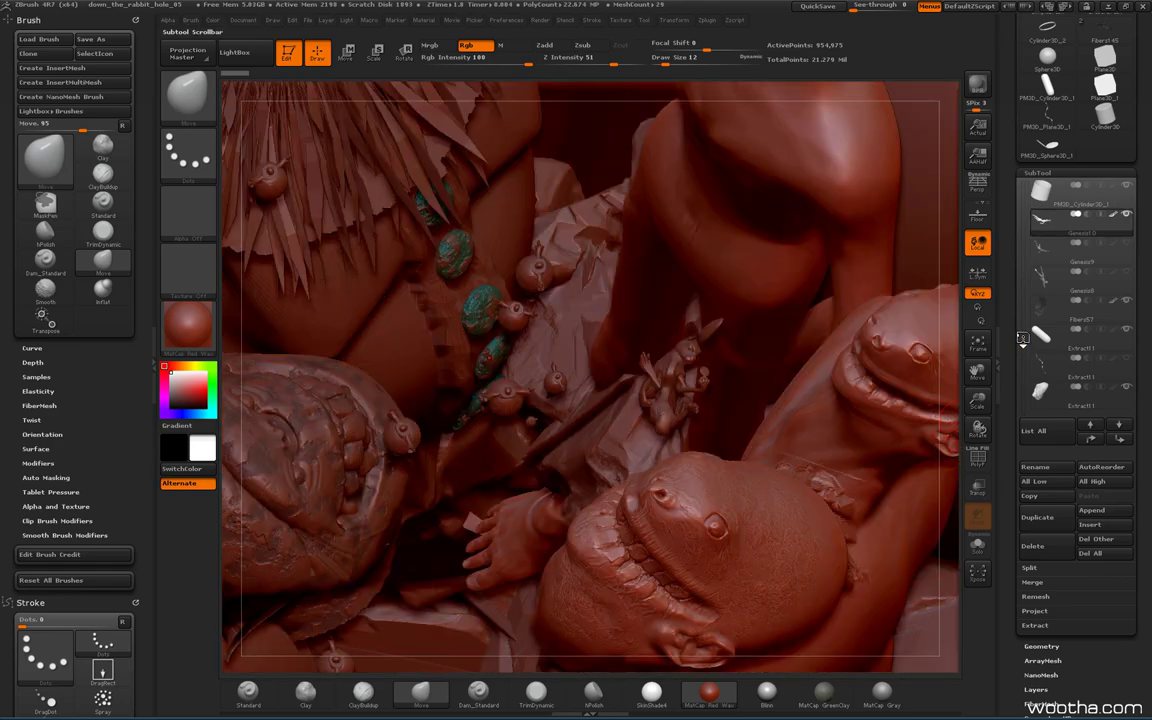
- Locate the rabbit subtools and select rabbit1 and rabbit8 in turn, framing rabbit1 for inspection
{"action": "left_click", "coordinate": [1024, 330]}
{"action": "left_click_drag", "start_coordinate": [1024, 328], "coordinate": [1024, 269]}
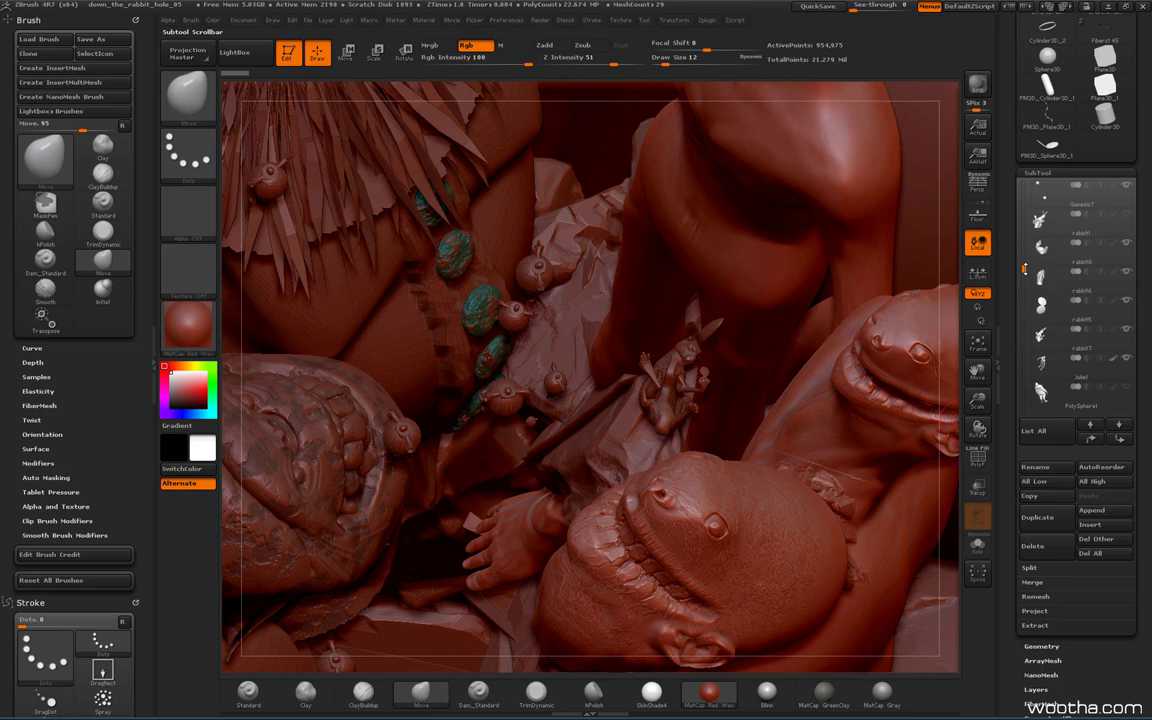
{"action": "left_click", "coordinate": [1053, 221]}
{"action": "key", "text": "f"}
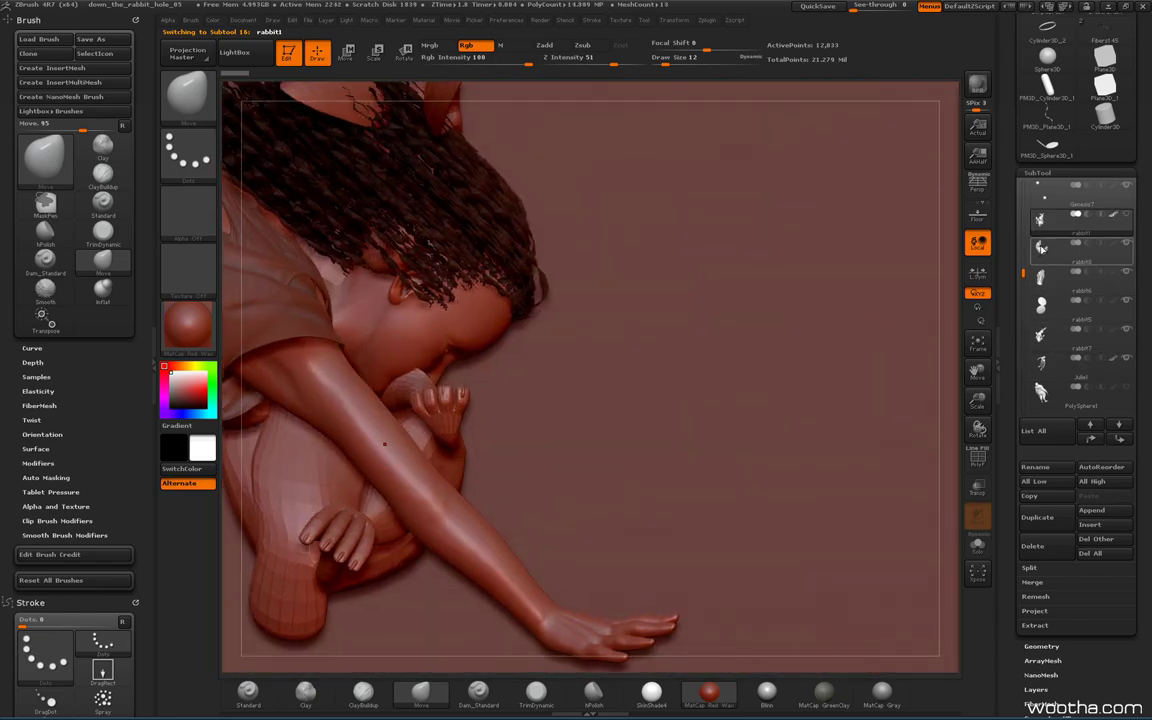
{"action": "left_click", "coordinate": [1046, 250]}
{"action": "mouse_move", "coordinate": [1021, 275]}
{"action": "left_mouse_down"}
{"action": "mouse_move", "coordinate": [1019, 178]}
{"action": "mouse_move", "coordinate": [1012, 257]}
{"action": "mouse_move", "coordinate": [1023, 275]}
{"action": "left_mouse_up"}
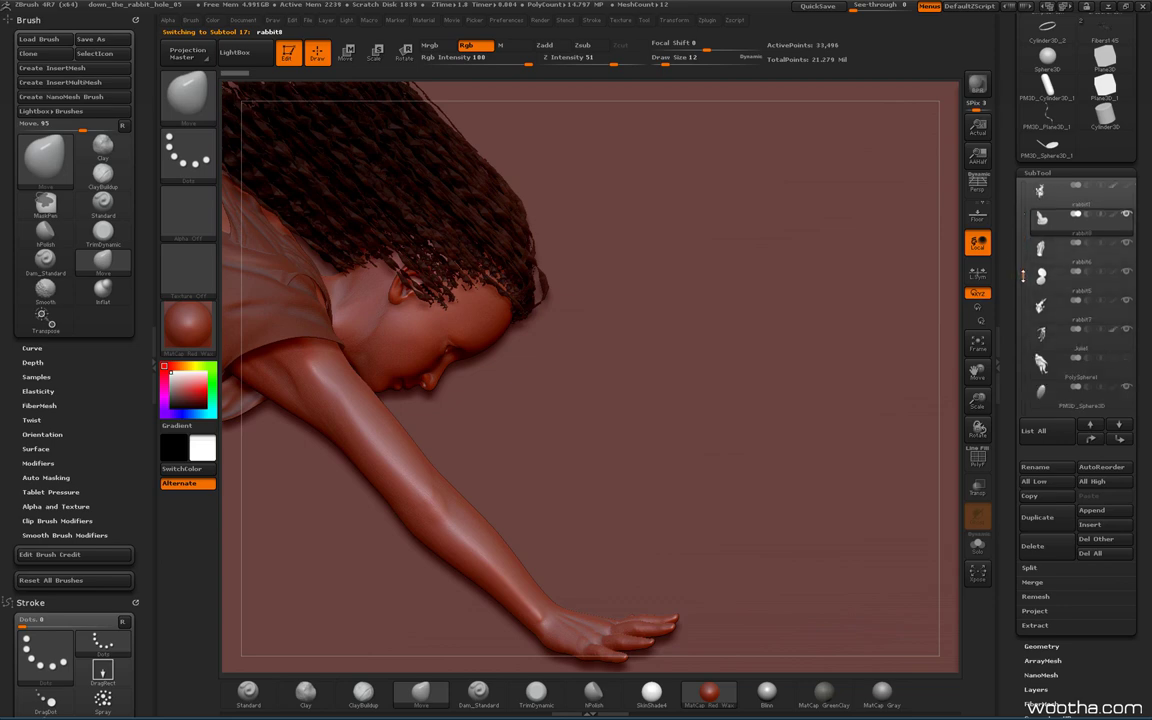
- Select the rabbit7 subtool and frame it in the view
{"action": "left_click", "coordinate": [1048, 314]}
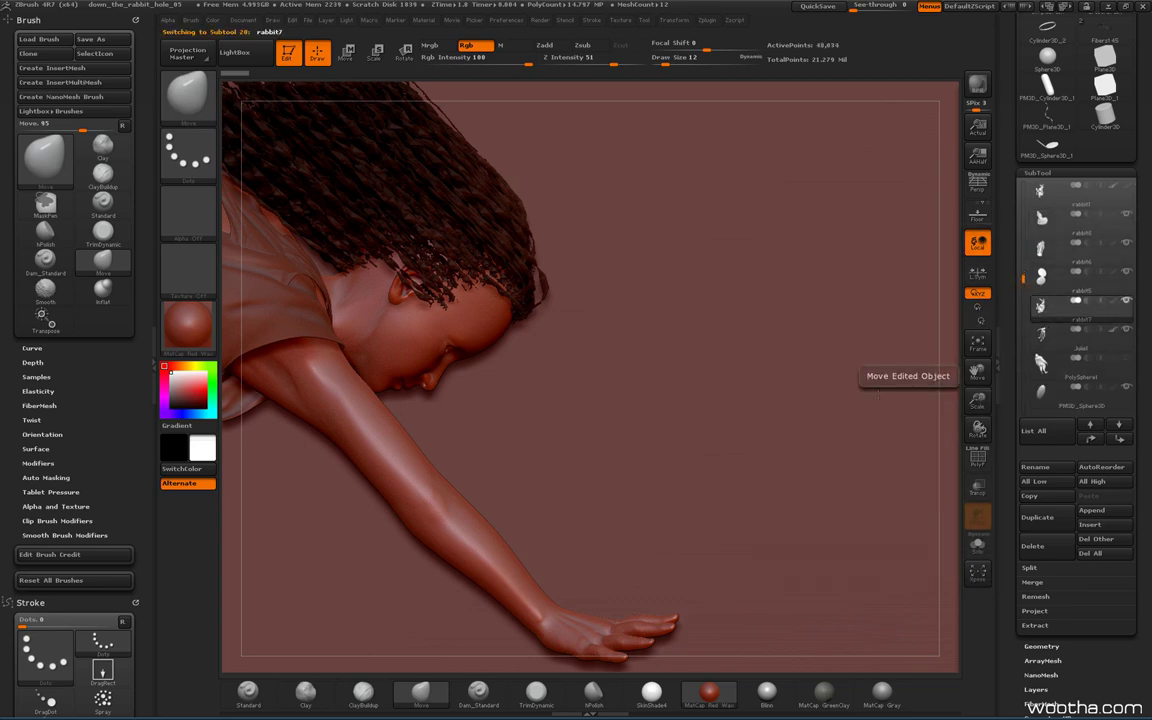
{"action": "key", "text": "f"}
{"action": "key", "text": "f"}
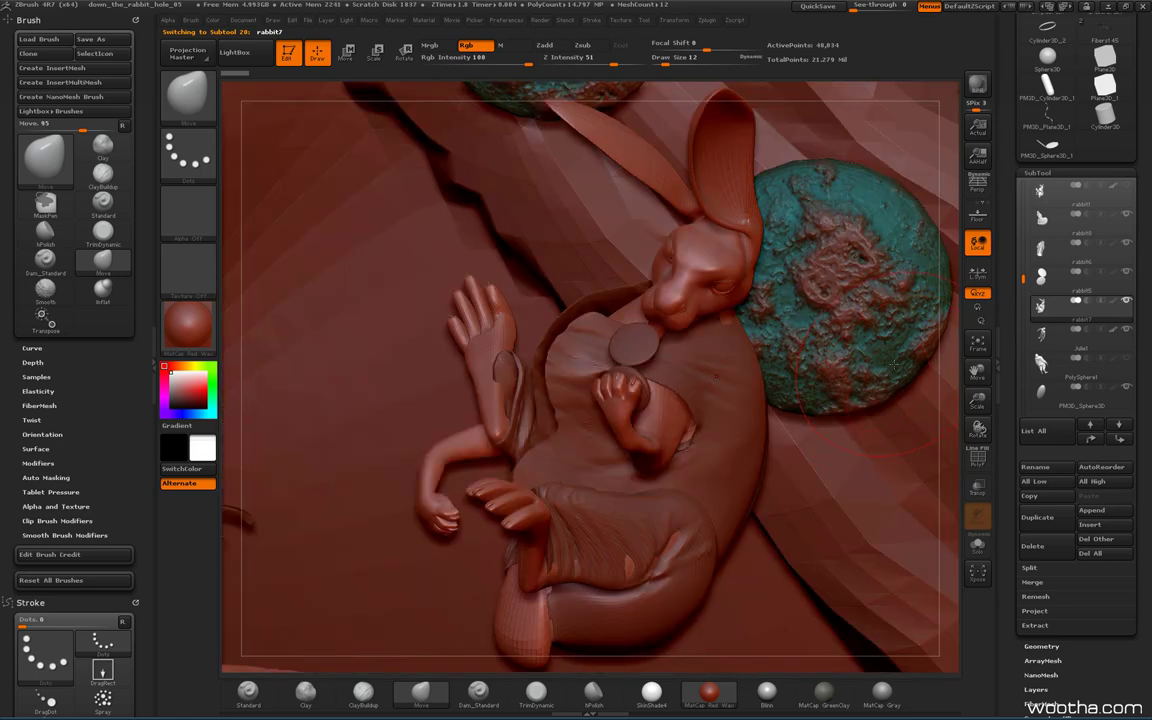
- Examine the rabbit and its clothing from several sides among the creatures, and select its trousers, subtool rabbit8
{"action": "mouse_move", "coordinate": [954, 401]}
{"action": "left_mouse_down"}
{"action": "mouse_move", "coordinate": [954, 411]}
{"action": "mouse_move", "coordinate": [936, 375]}
{"action": "mouse_move", "coordinate": [806, 385]}
{"action": "left_mouse_up"}
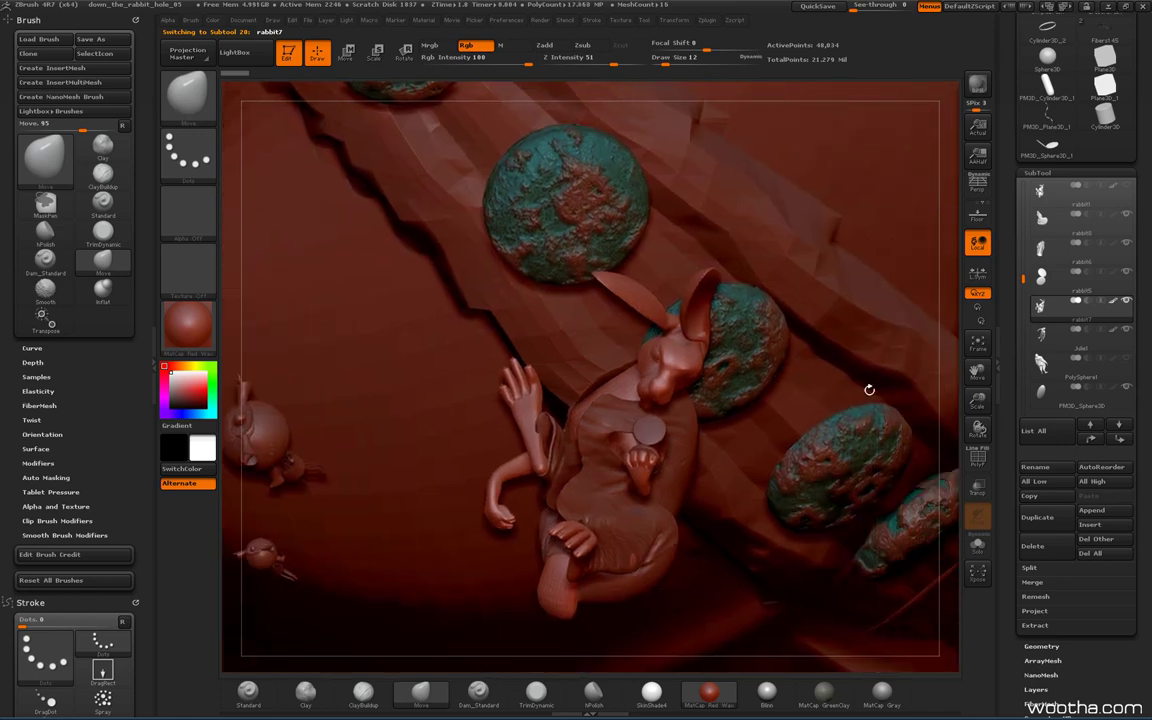
{"action": "left_click_drag", "start_coordinate": [941, 383], "coordinate": [876, 386], "text": "alt"}
{"action": "mouse_move", "coordinate": [954, 394]}
{"action": "left_mouse_down"}
{"action": "mouse_move", "coordinate": [967, 386]}
{"action": "mouse_move", "coordinate": [949, 393]}
{"action": "mouse_move", "coordinate": [956, 378]}
{"action": "mouse_move", "coordinate": [693, 345]}
{"action": "left_mouse_up"}
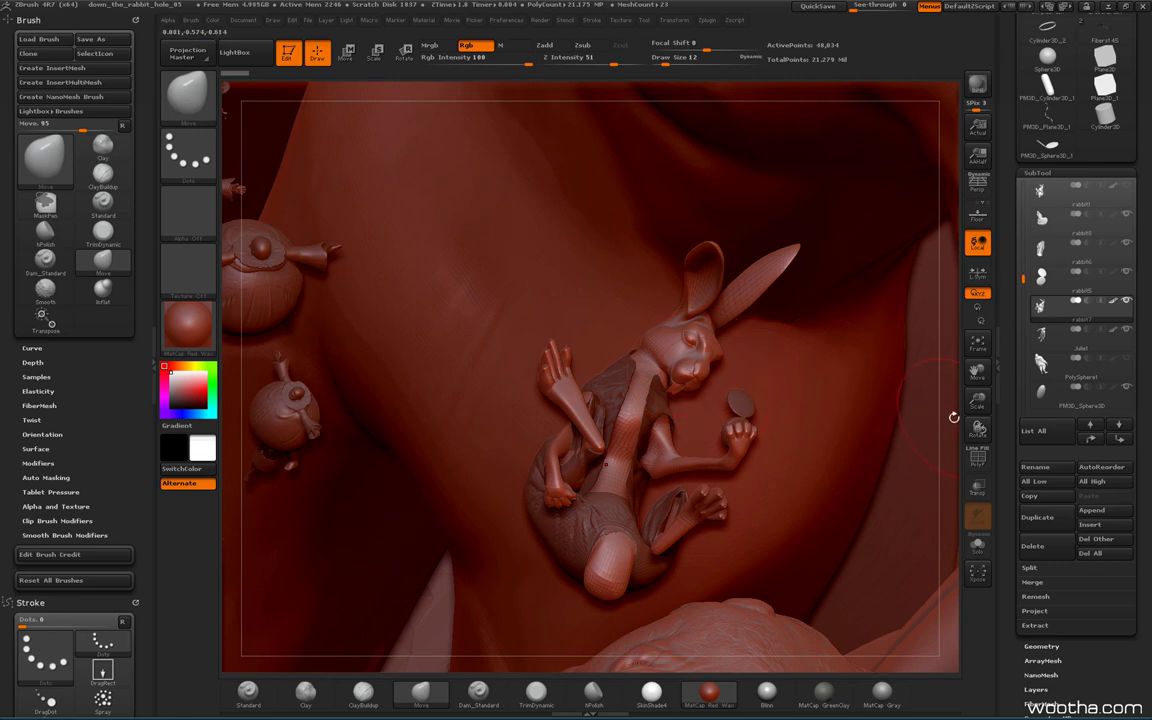
{"action": "left_click_drag", "start_coordinate": [954, 429], "coordinate": [923, 427]}
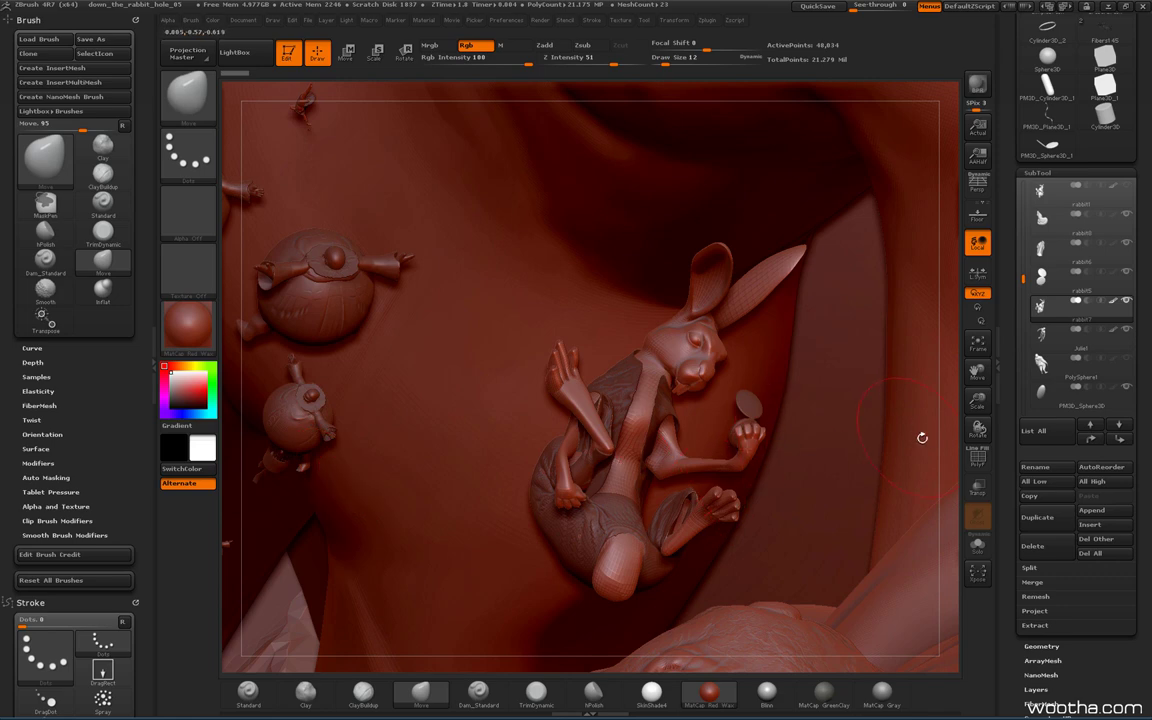
{"action": "mouse_move", "coordinate": [946, 437]}
{"action": "left_mouse_down"}
{"action": "mouse_move", "coordinate": [830, 410]}
{"action": "mouse_move", "coordinate": [960, 407]}
{"action": "mouse_move", "coordinate": [945, 446]}
{"action": "left_mouse_up"}
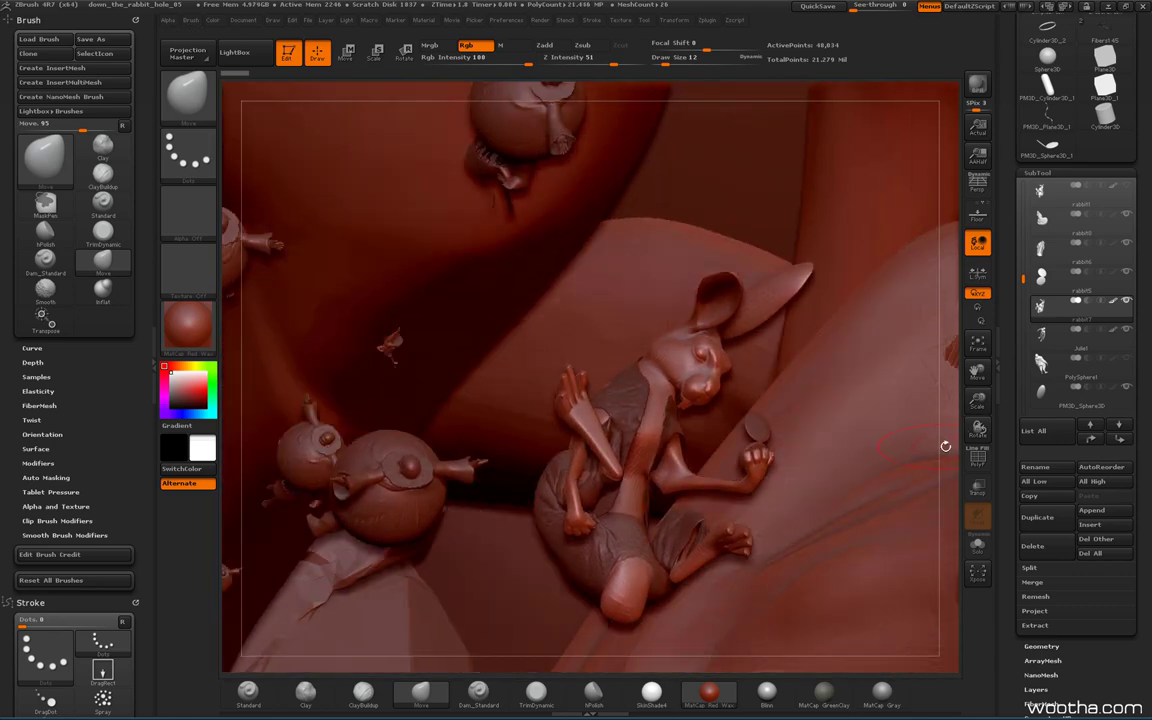
{"action": "left_click_drag", "start_coordinate": [939, 399], "coordinate": [784, 360]}
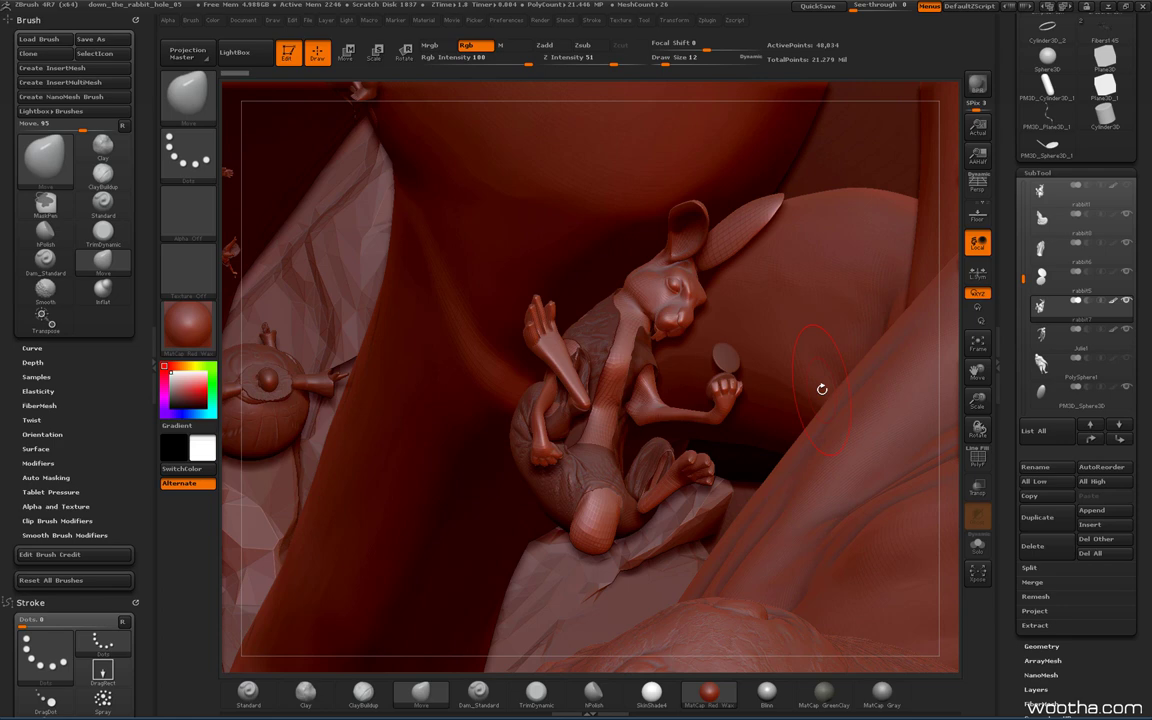
{"action": "left_click_drag", "start_coordinate": [951, 378], "coordinate": [712, 362]}
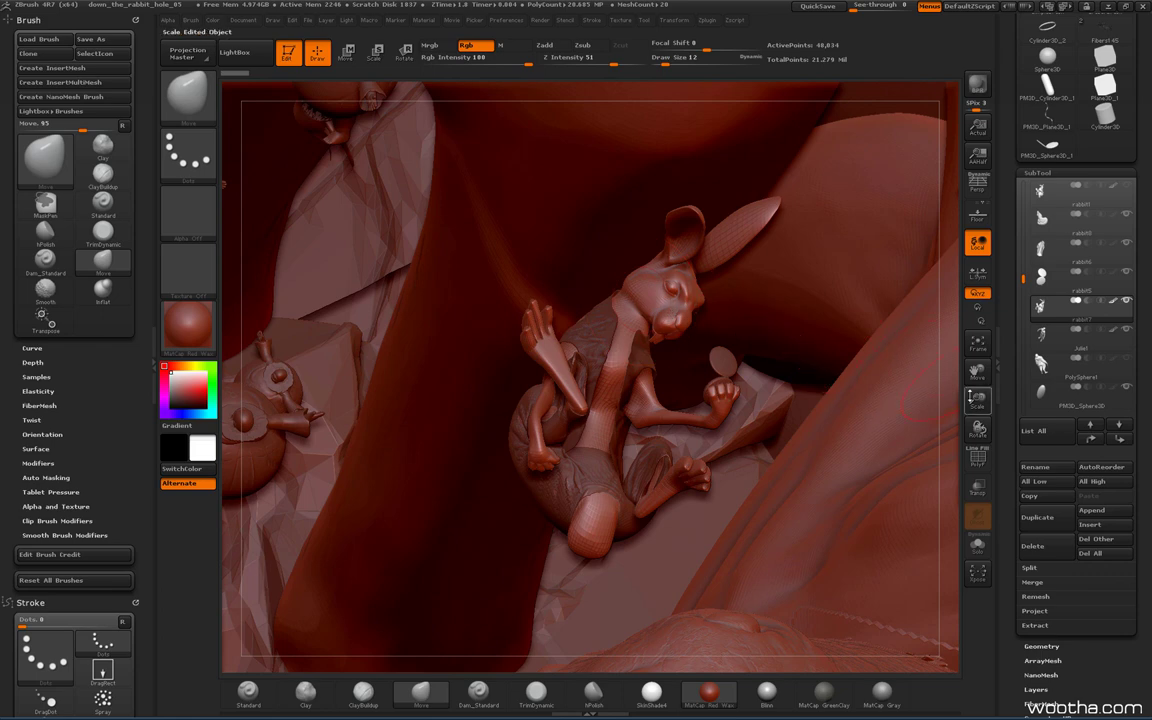
{"action": "left_click_drag", "start_coordinate": [938, 432], "coordinate": [845, 400]}
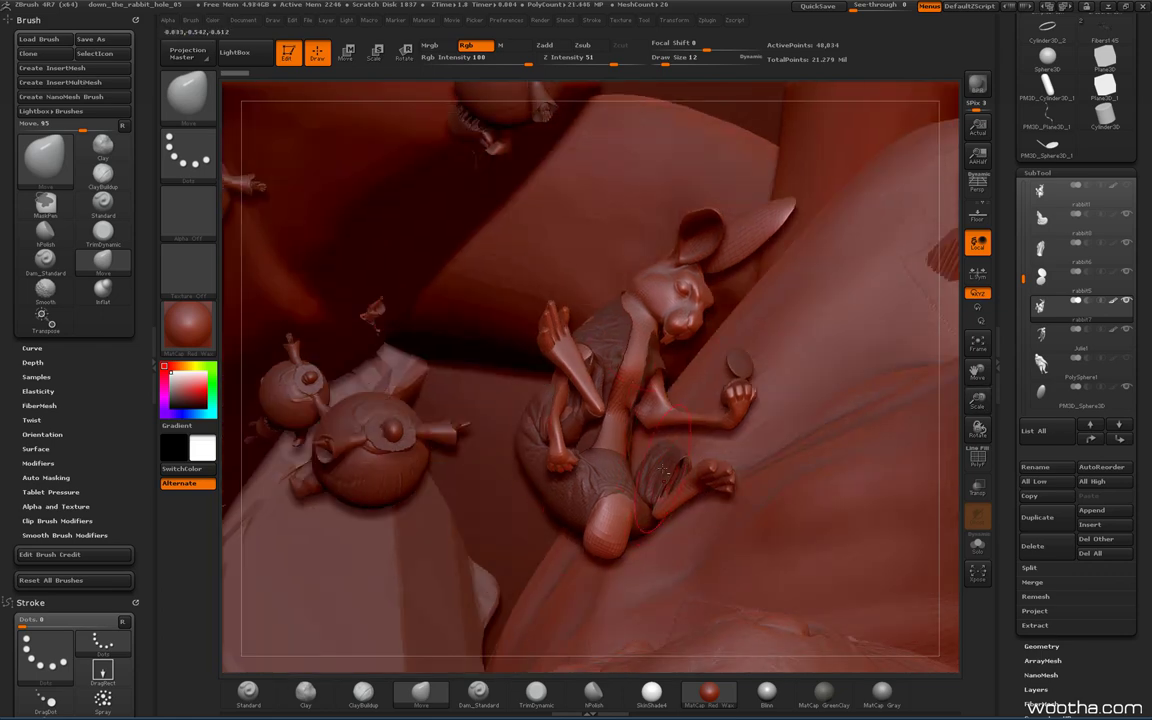
{"action": "left_click", "coordinate": [664, 475], "text": "alt"}
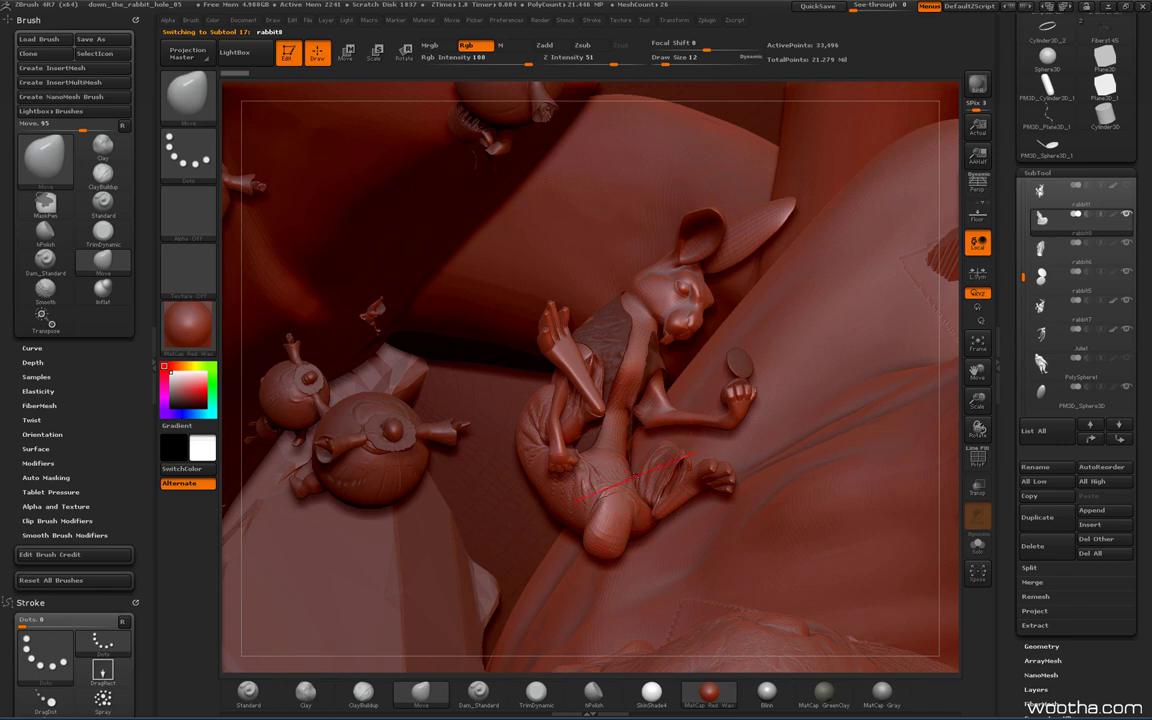